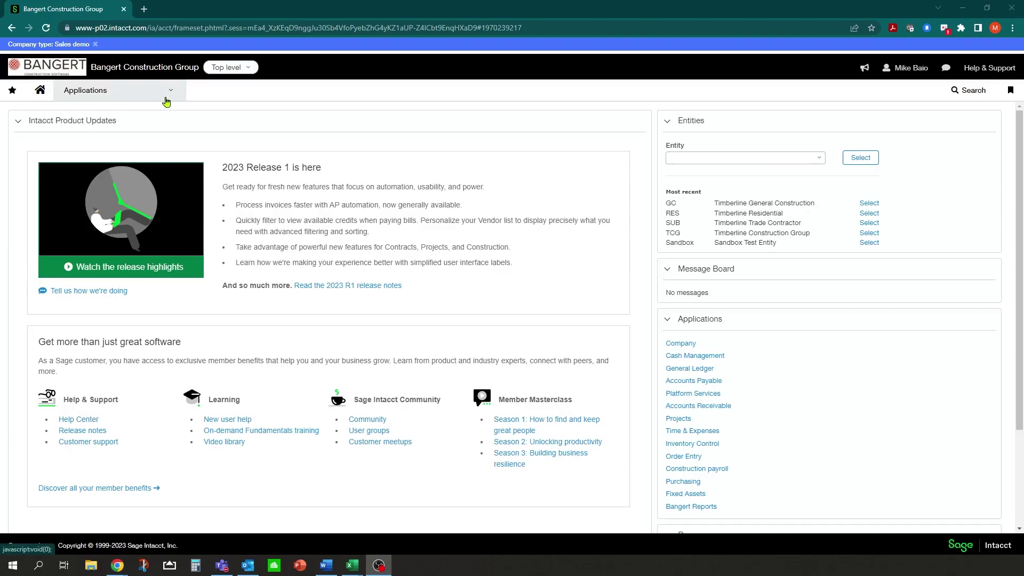
Open the Project Performance dashboard and look over its project margin and job count cards
left_click(167, 96)
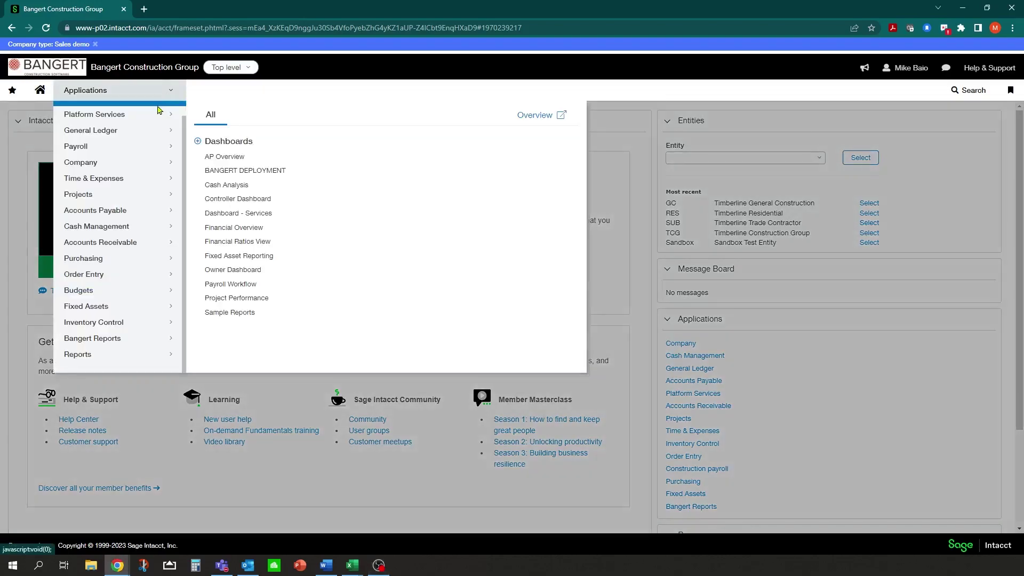
scroll(157, 114, "up", 1)
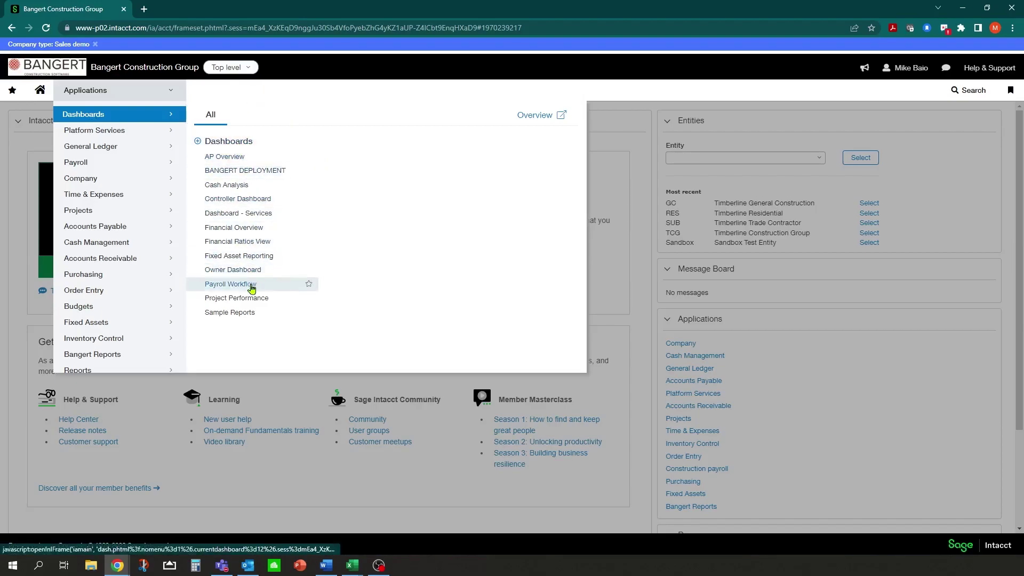
left_click(222, 298)
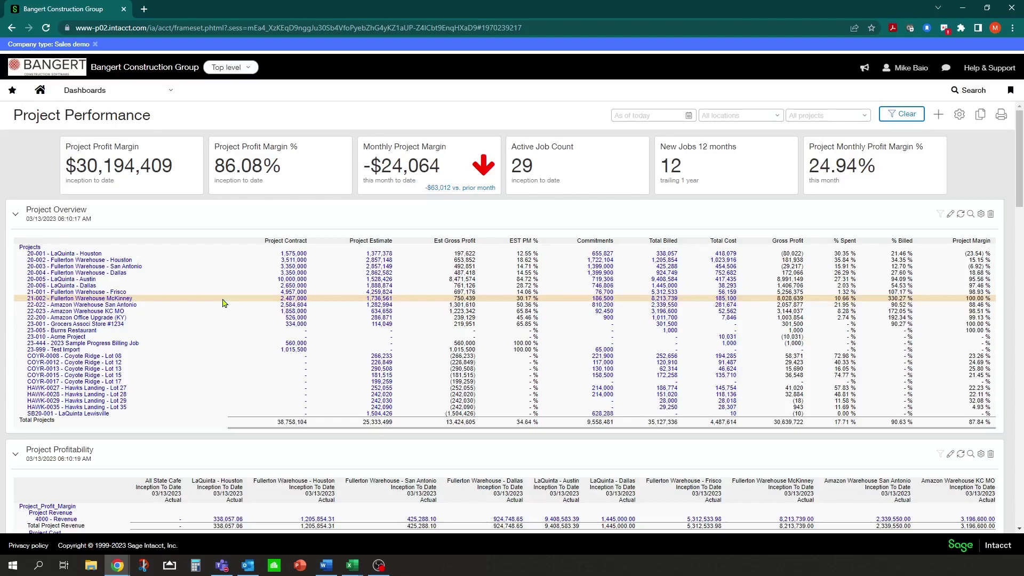
mouse_move(411, 162)
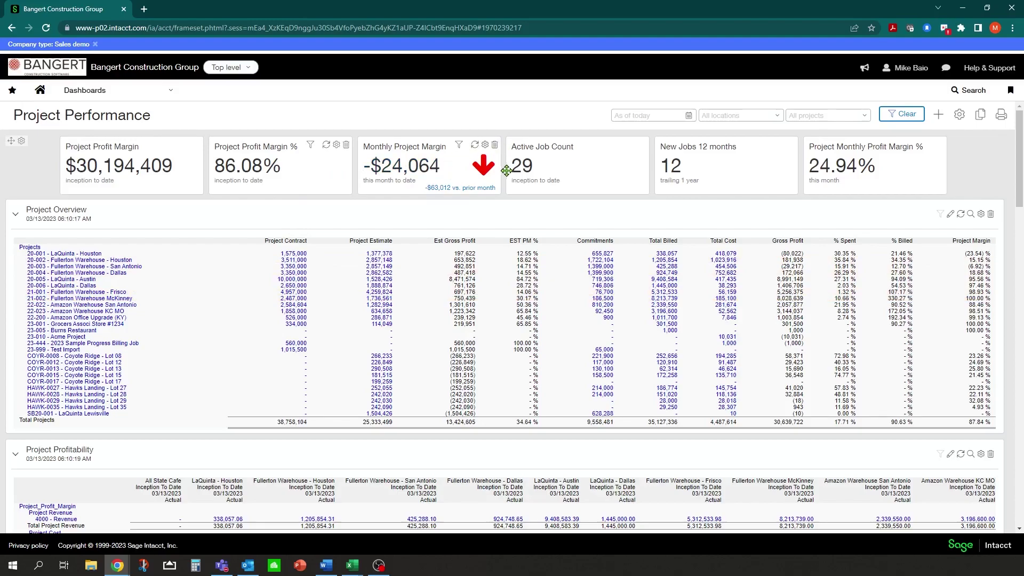
mouse_move(147, 174)
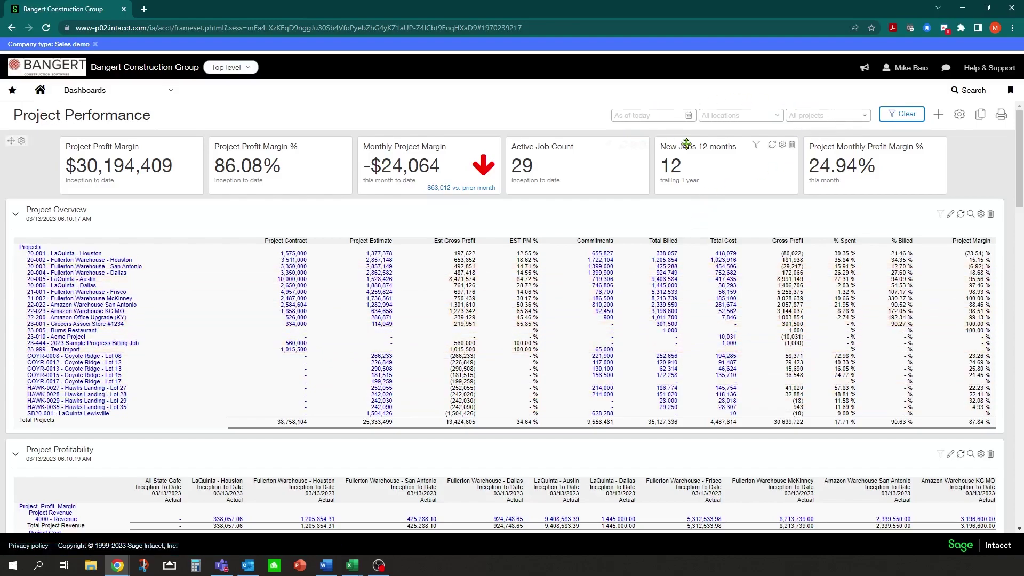
Look through the dashboard's location filter choices and check its as-of date filter
left_click(778, 116)
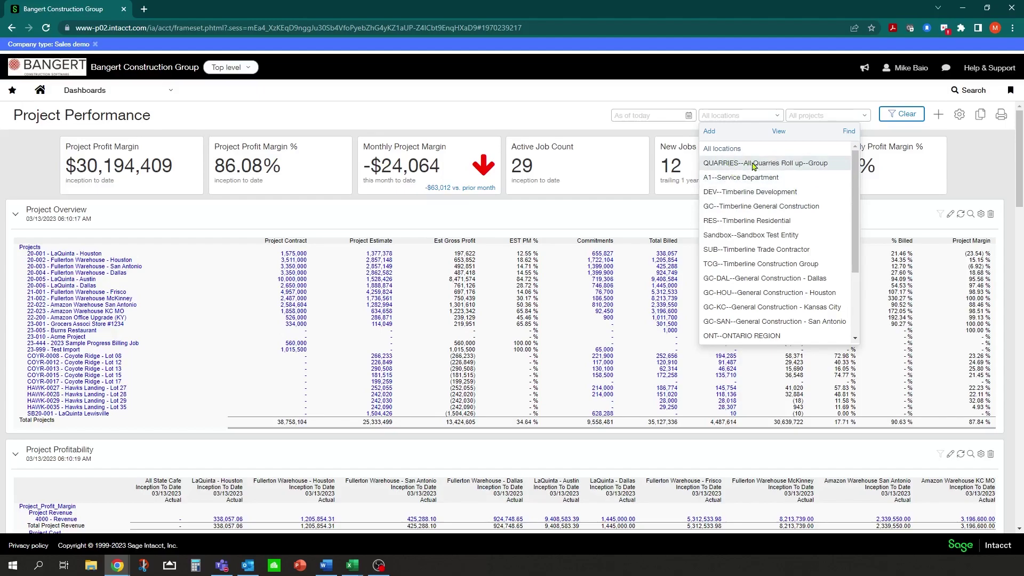
scroll(753, 167, "down", 2)
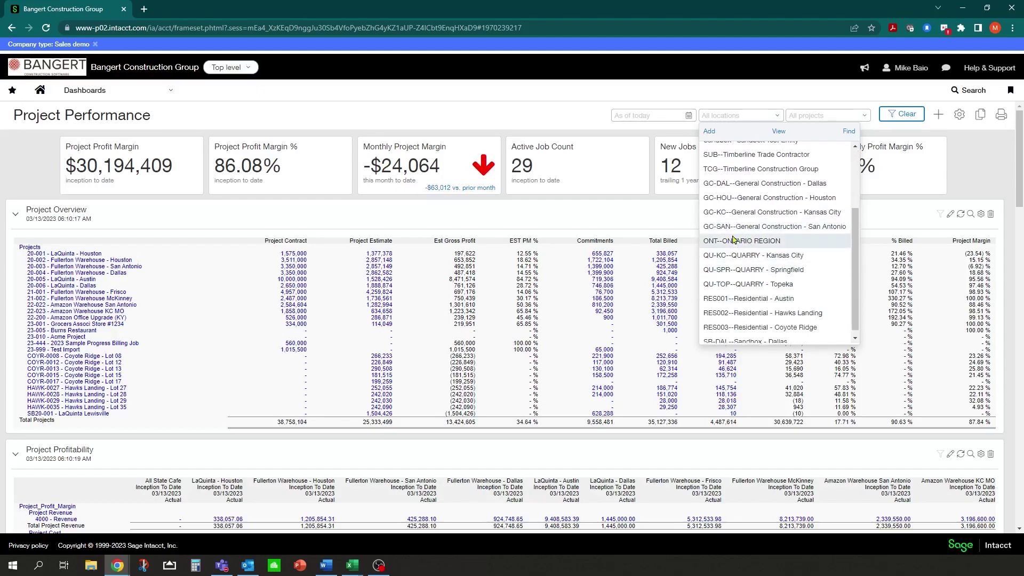
scroll(734, 240, "up", 2)
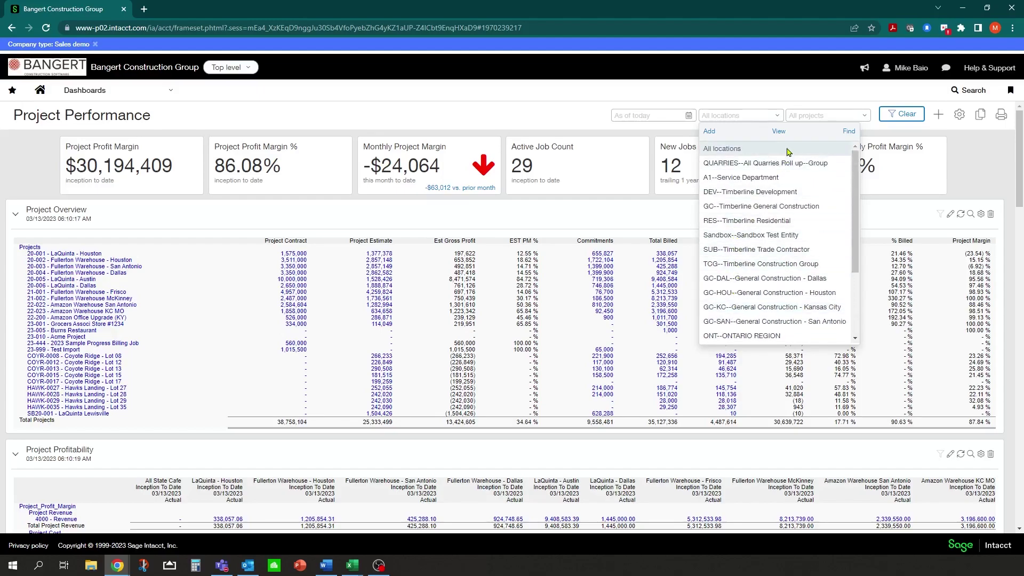
left_click(668, 112)
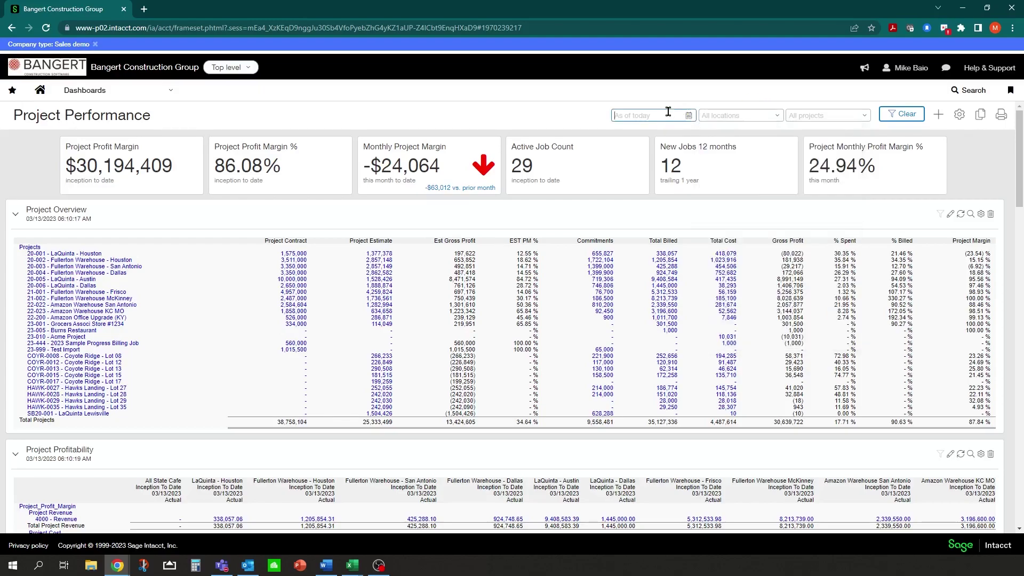
Filter the Project Performance dashboard to the GC - Hotels project group and apply the filter
left_click(865, 116)
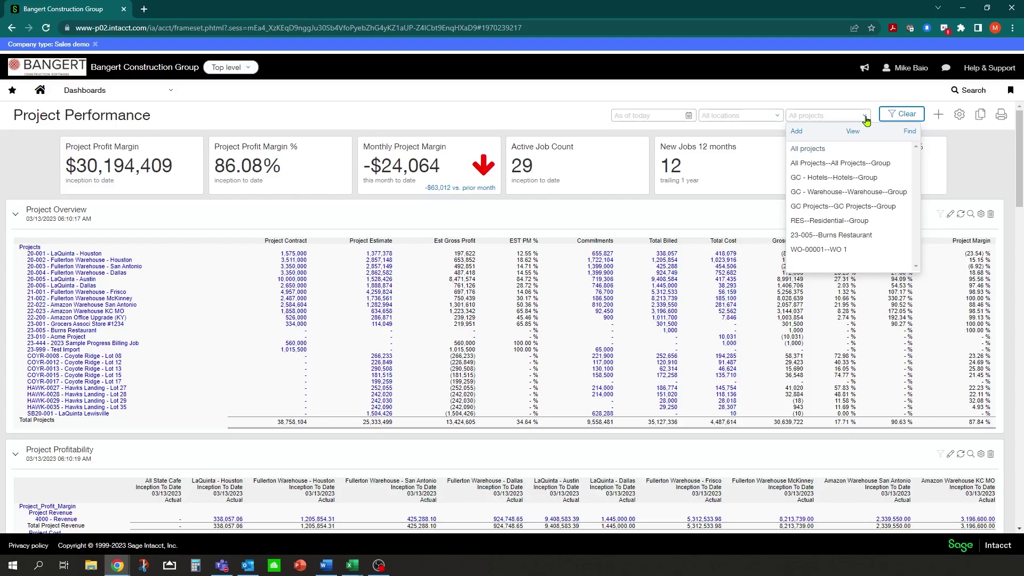
scroll(830, 222, "down", 2)
scroll(830, 221, "up", 2)
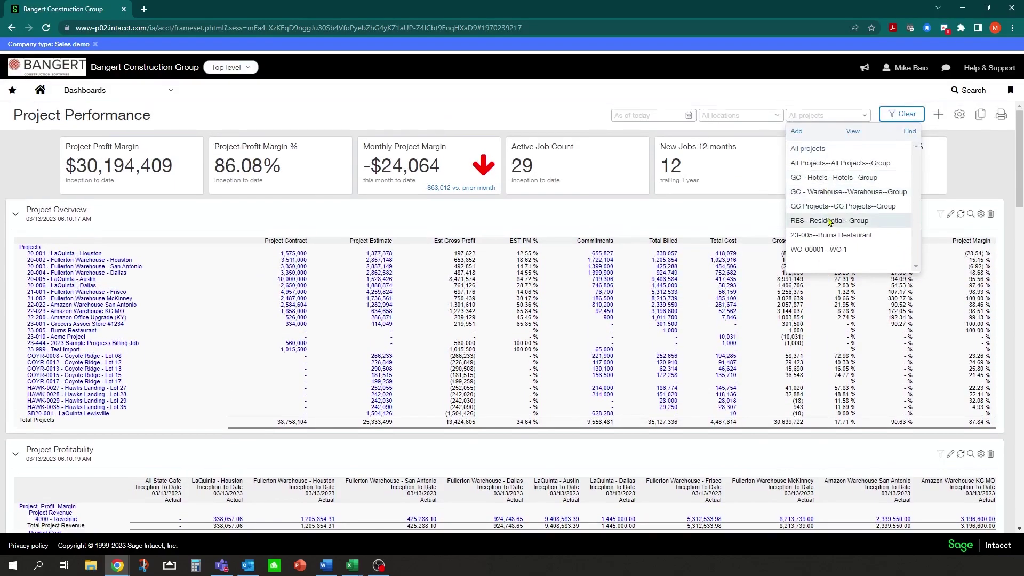
left_click(821, 177)
left_click(900, 114)
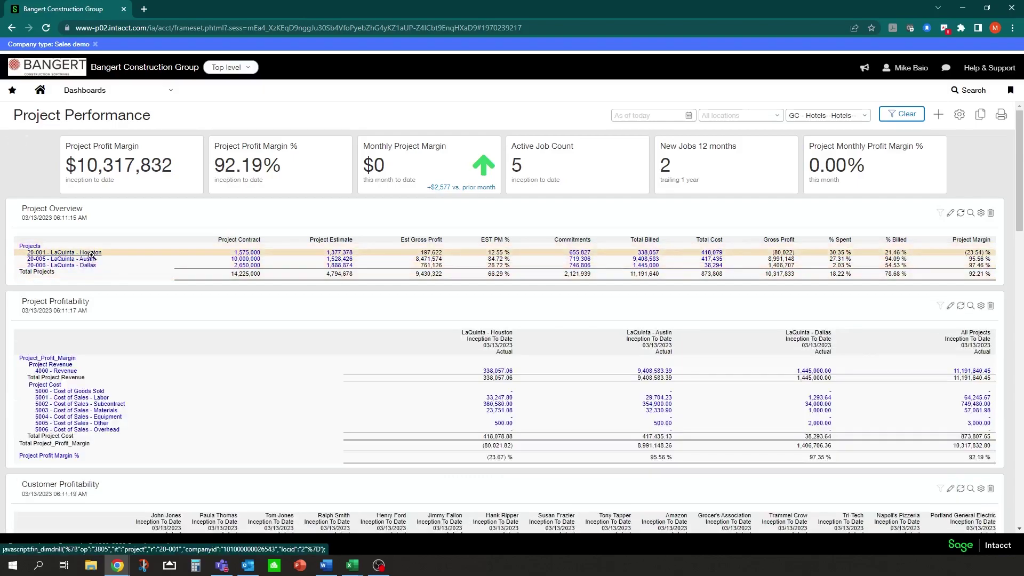
Switch to the GC--Timberline General Construction entity and check which project groups its dashboard filter offers
left_click(249, 70)
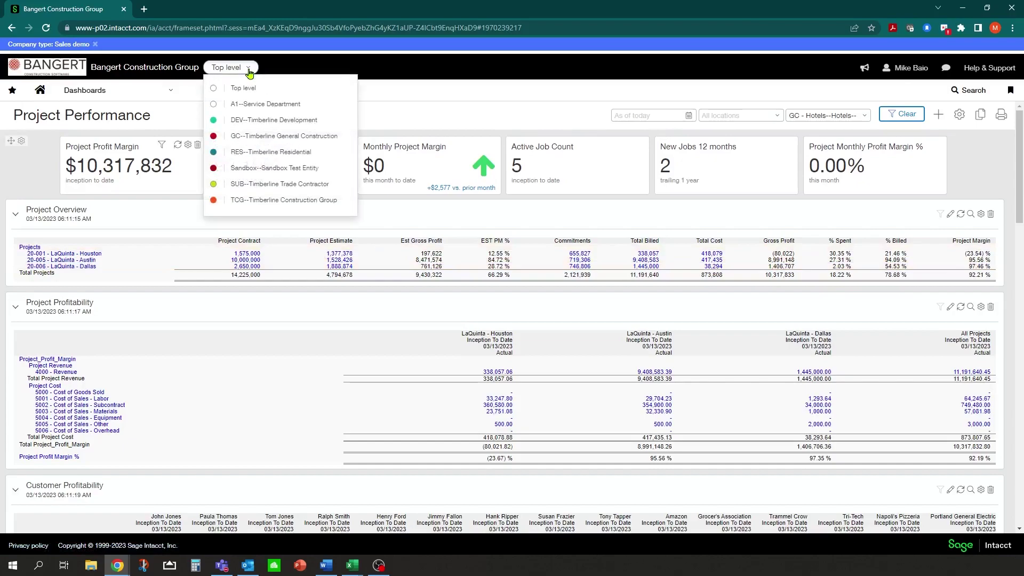
left_click(244, 138)
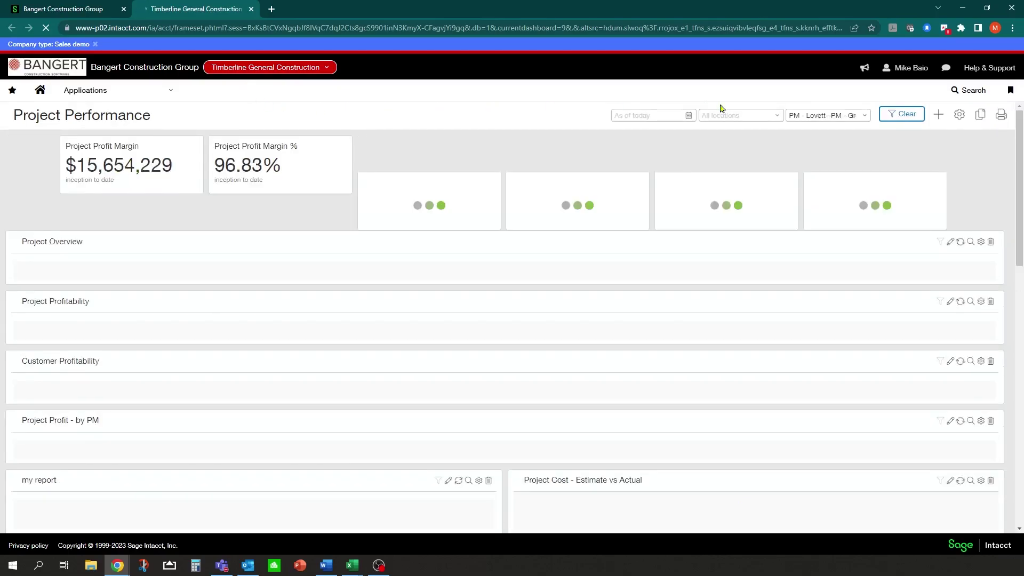
left_click(863, 116)
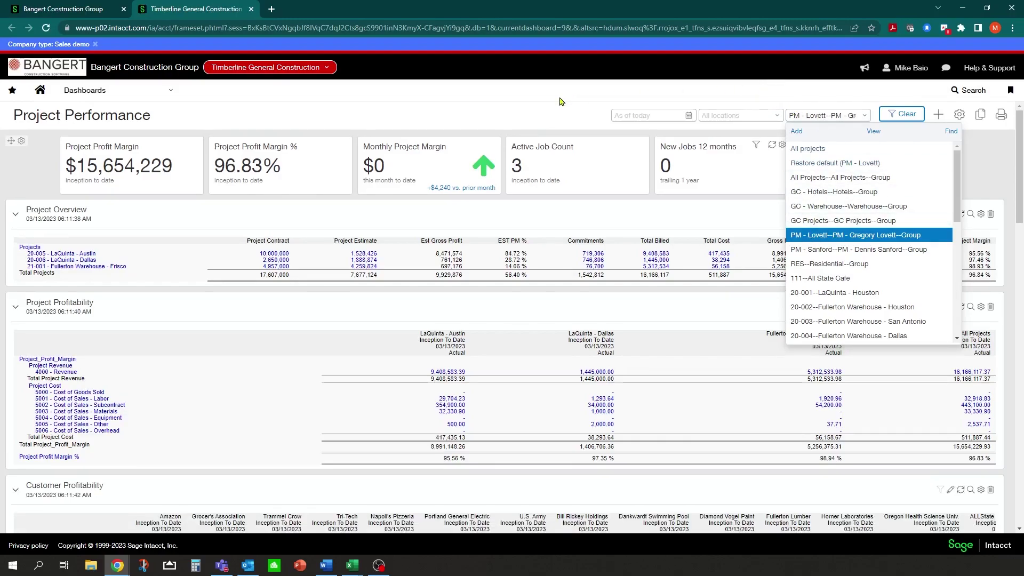
left_click(975, 160)
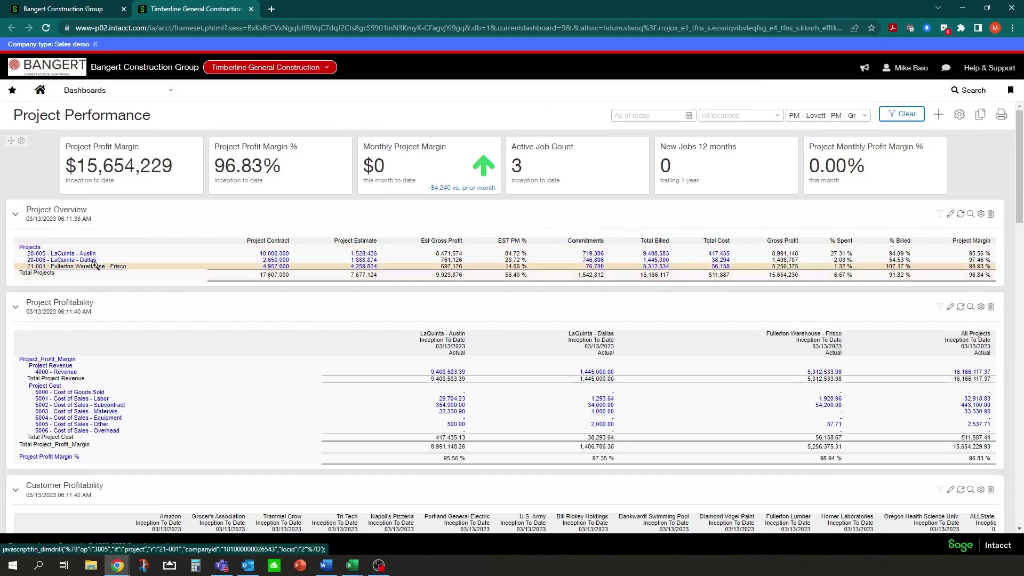
Review the dashboard's project profitability, customer profitability, profit by project manager, and estimate versus actual cost reports
scroll(238, 337, "down", 1)
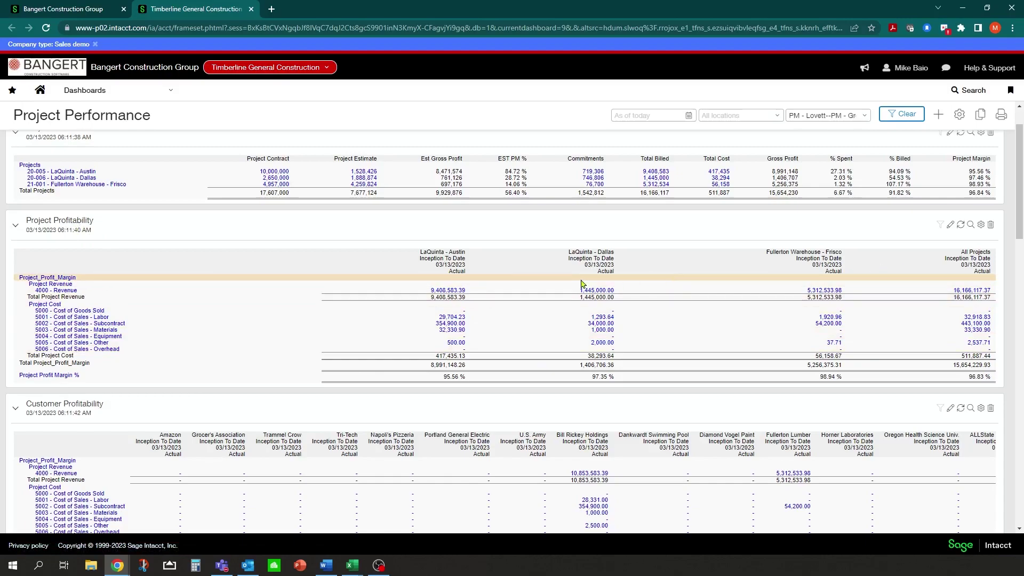
scroll(549, 312, "down", 3)
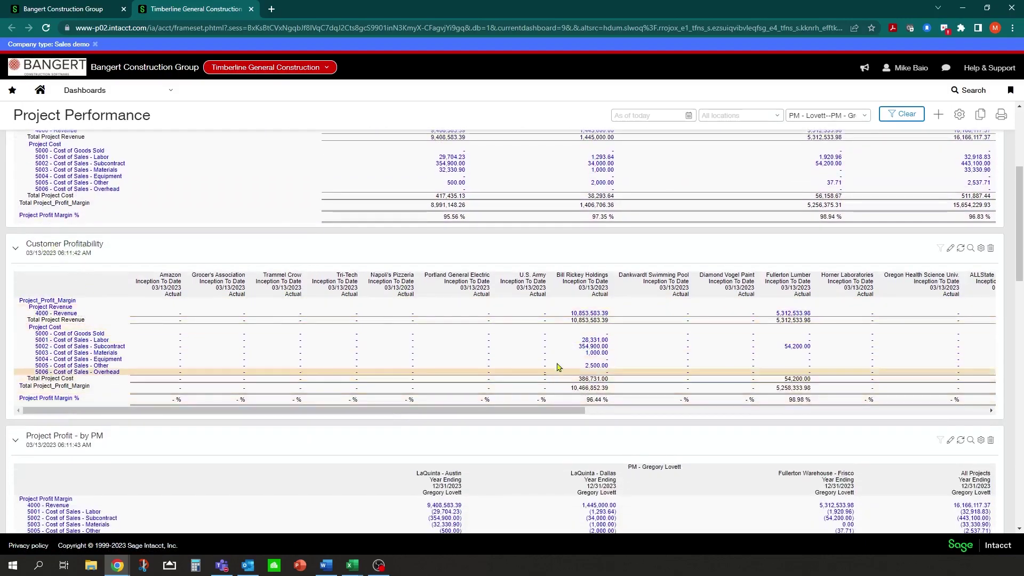
scroll(587, 365, "down", 2)
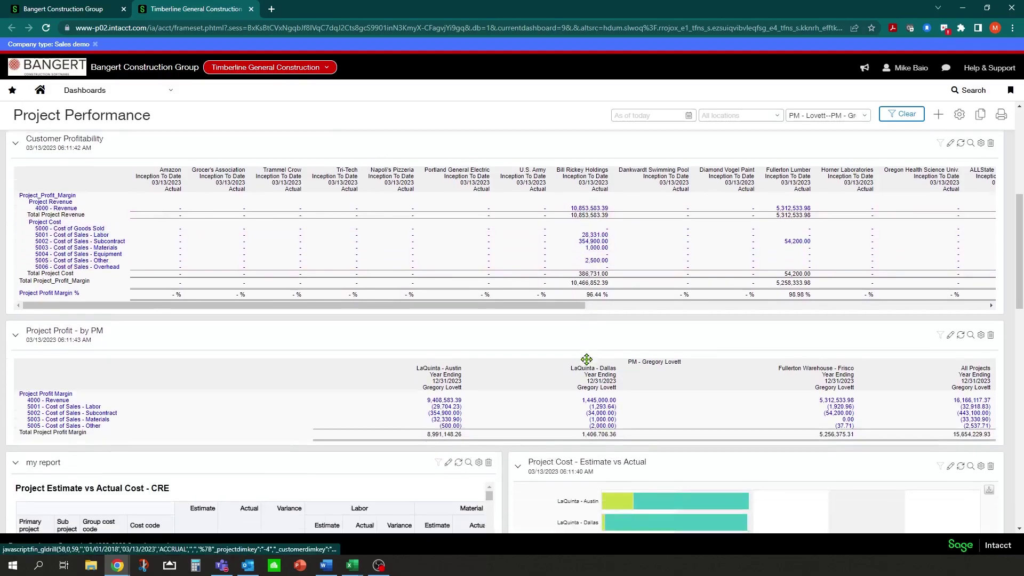
scroll(581, 386, "down", 4)
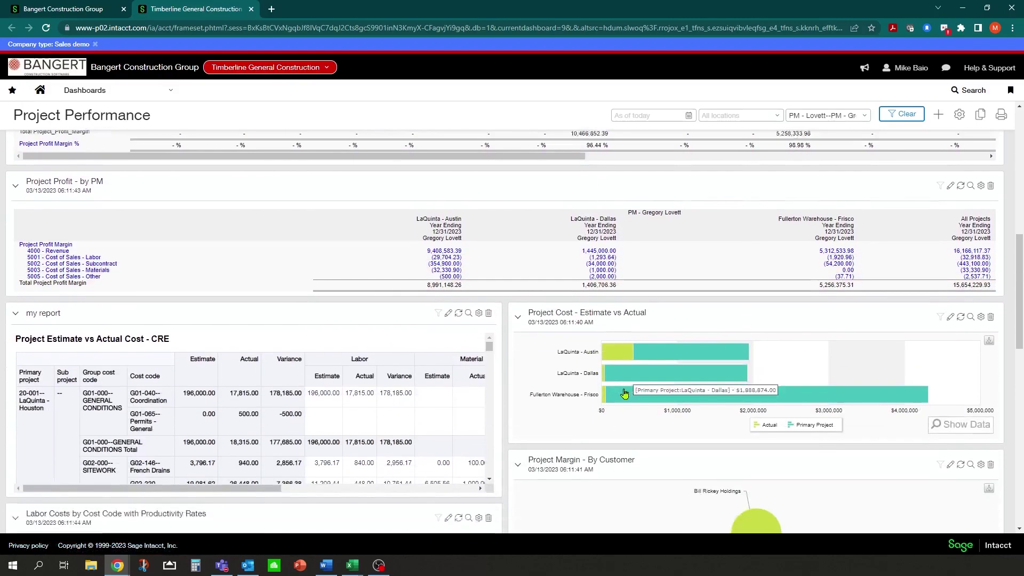
scroll(581, 267, "up", 6)
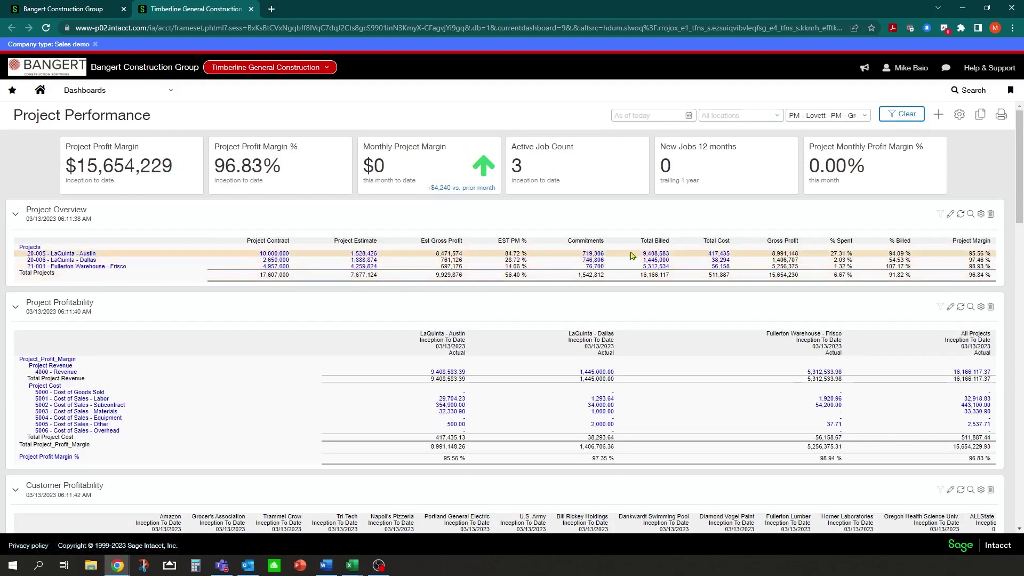
Drill into the total cost of LaQuinta - Austin and review the full General Ledger report at maximized size
left_click(723, 255)
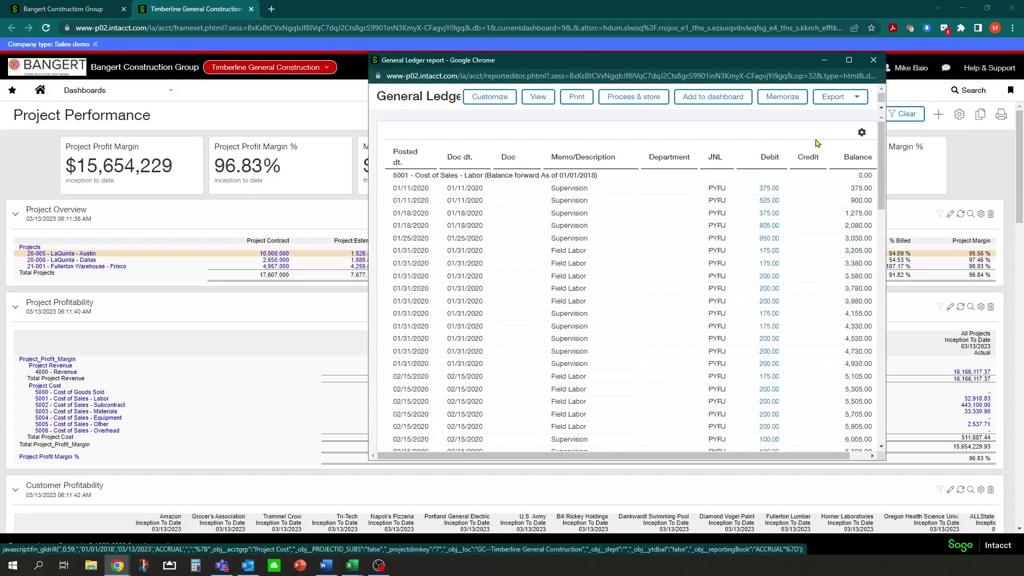
left_click(849, 60)
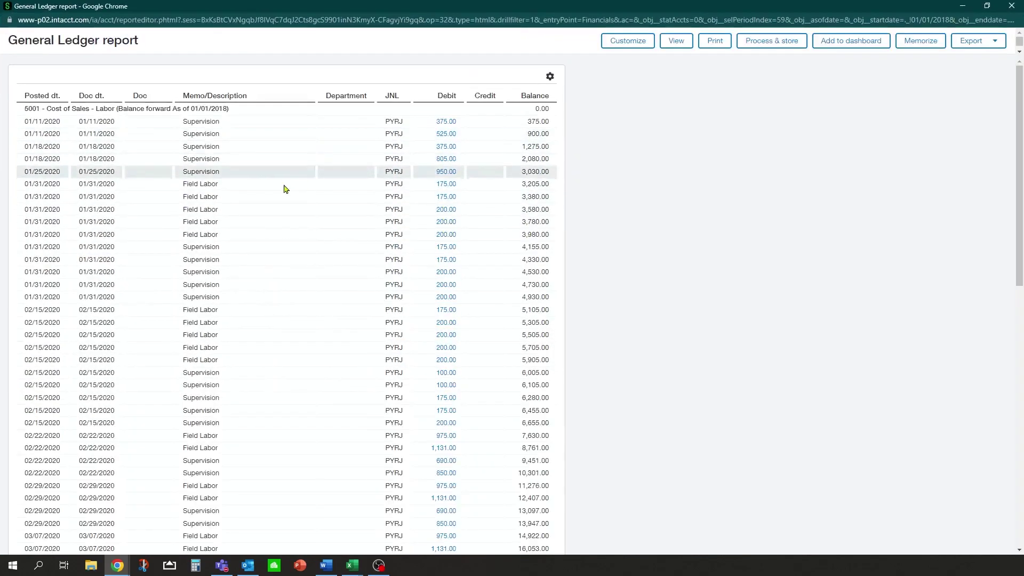
scroll(286, 240, "down", 2)
scroll(286, 240, "down", 5)
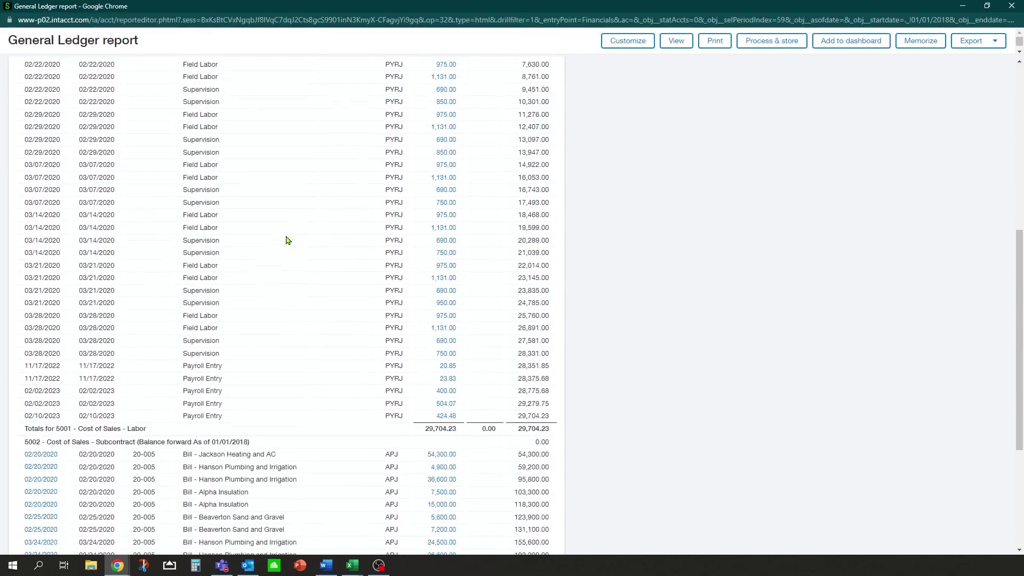
scroll(267, 348, "down", 5)
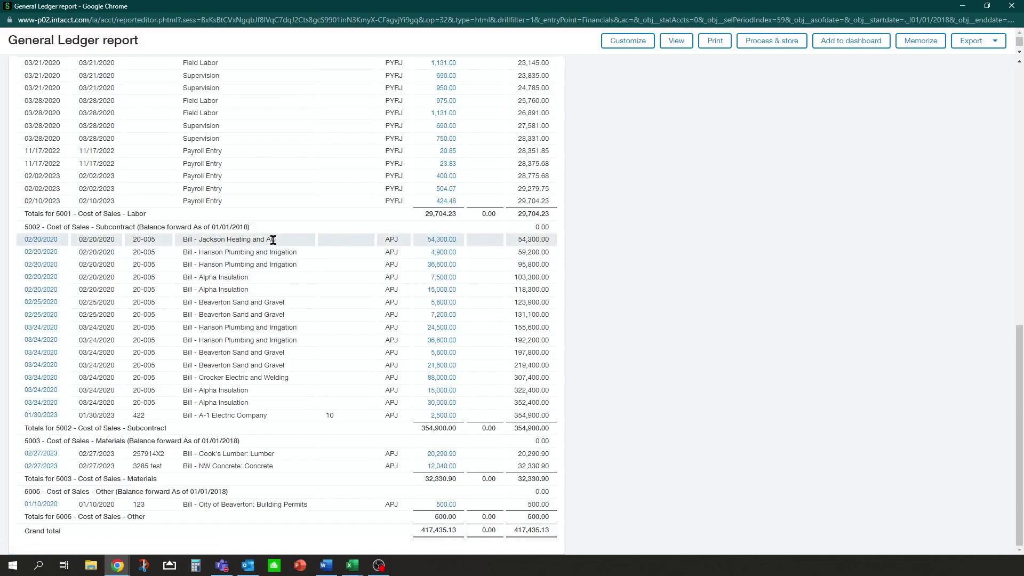
Open the Jackson Heating and AC bill from the subcontract costs, review its details and entries, and close the report window
left_click(441, 241)
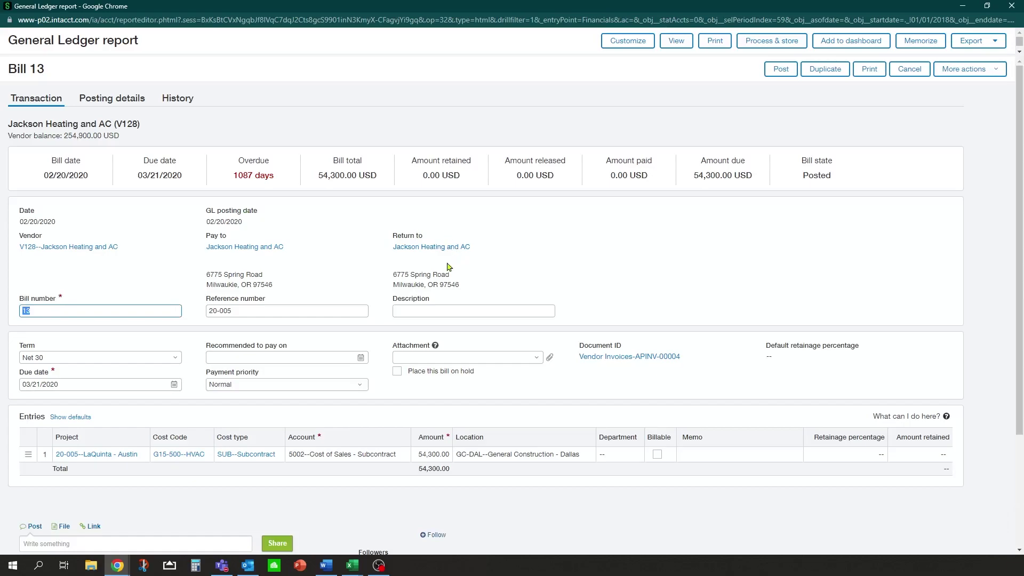
scroll(417, 387, "down", 1)
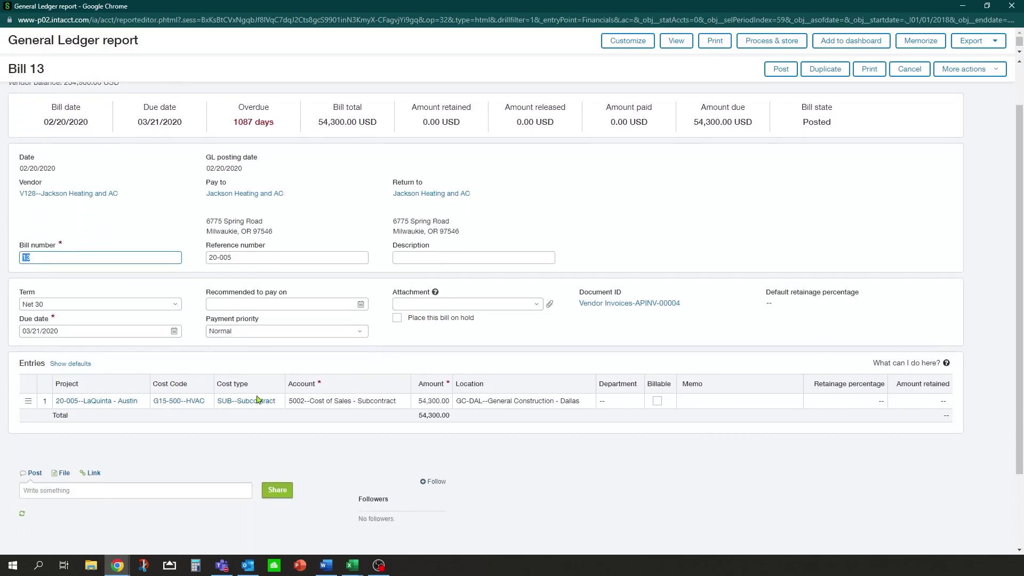
scroll(509, 314, "up", 1)
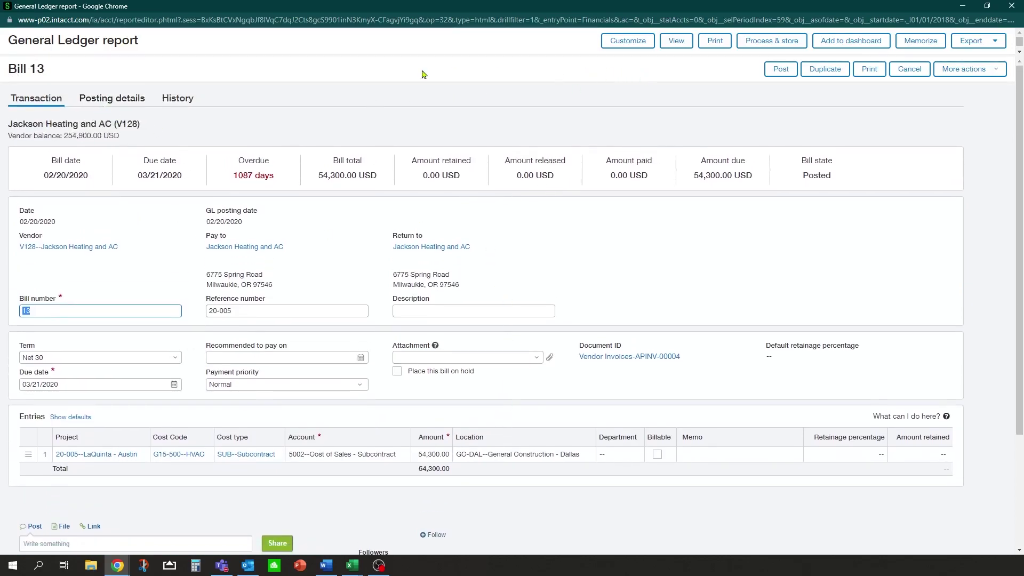
left_click(1012, 6)
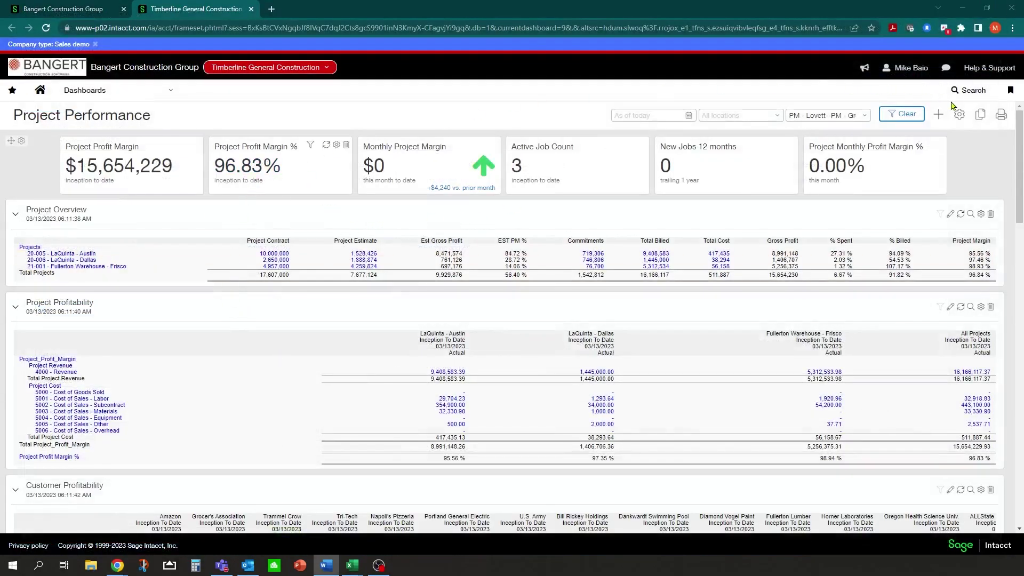
Clear the project manager filter on the dashboard and apply the change to include all projects
left_click(905, 115)
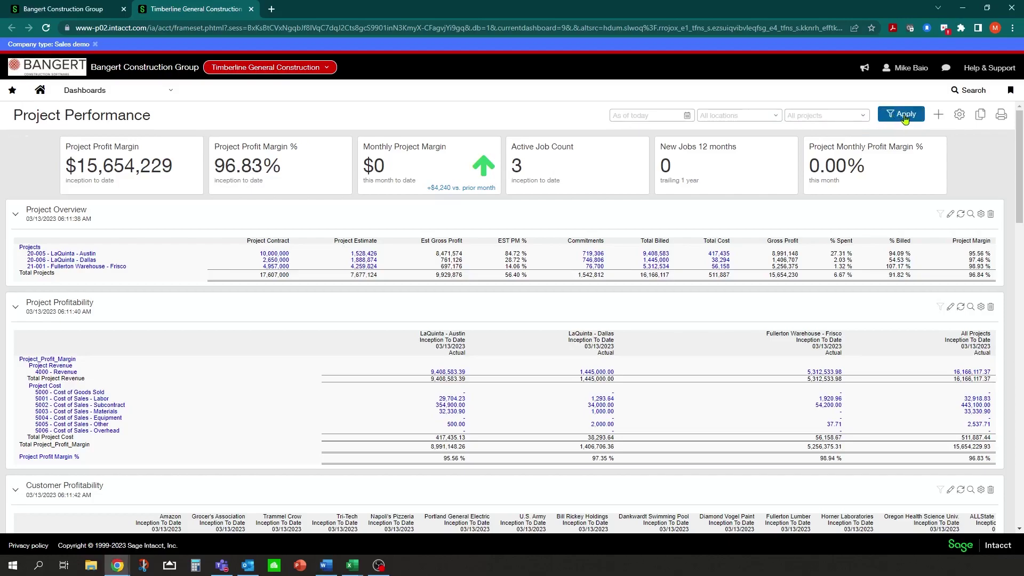
left_click(903, 117)
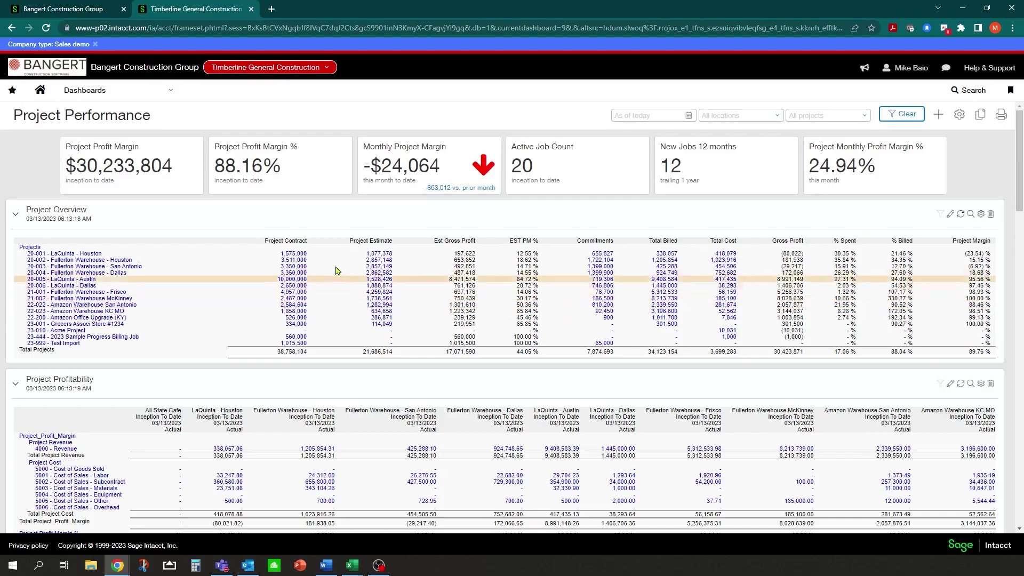
Start a new project record with project ID 24-001 and project name Acme Warehouse
left_click(169, 94)
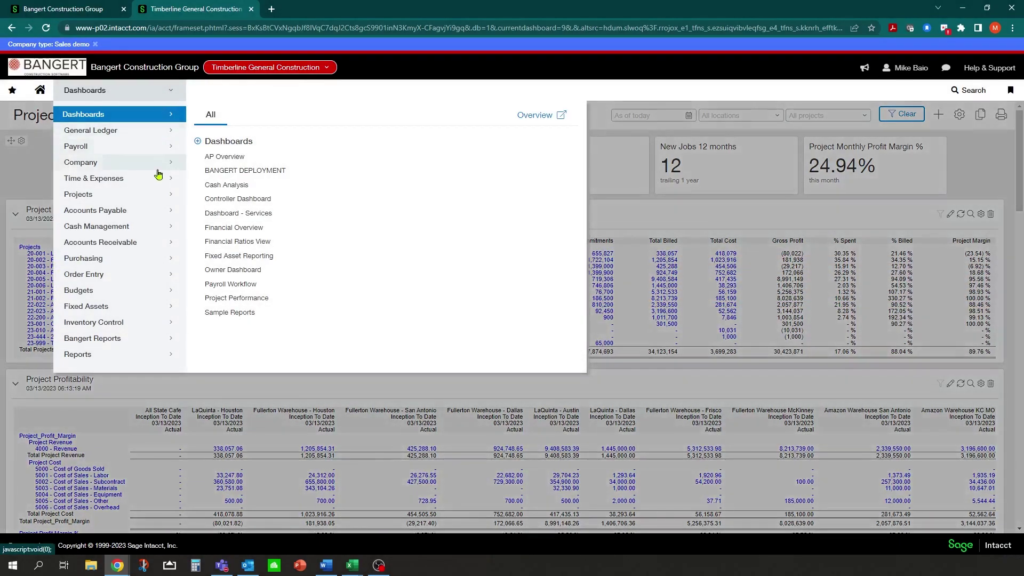
mouse_move(165, 203)
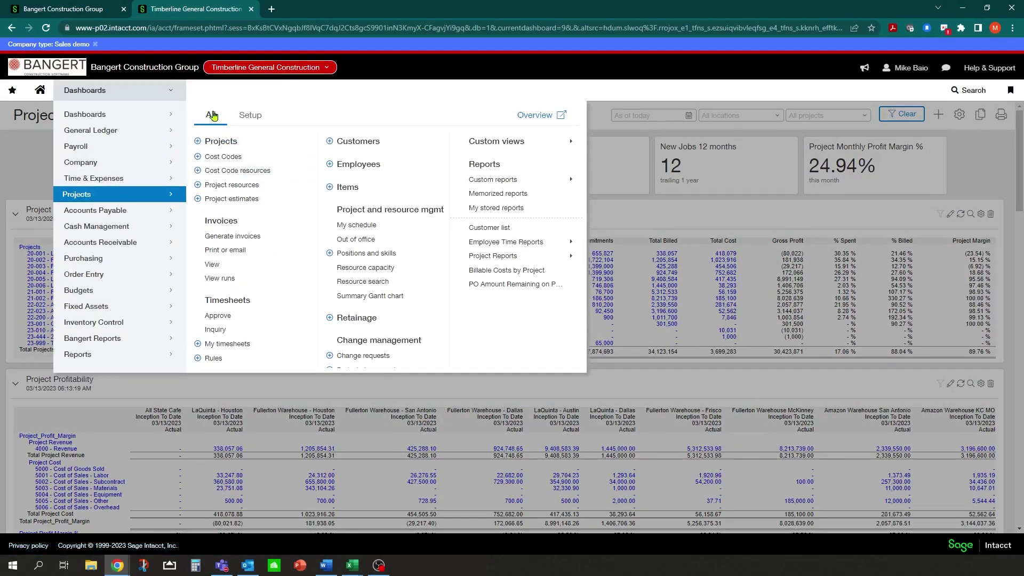
left_click(197, 142)
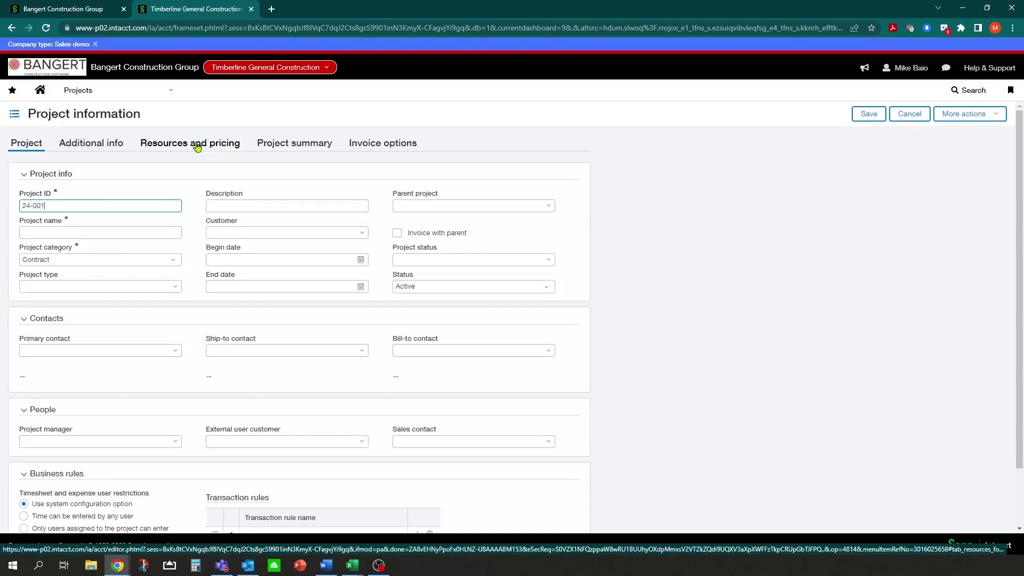
left_click(89, 233)
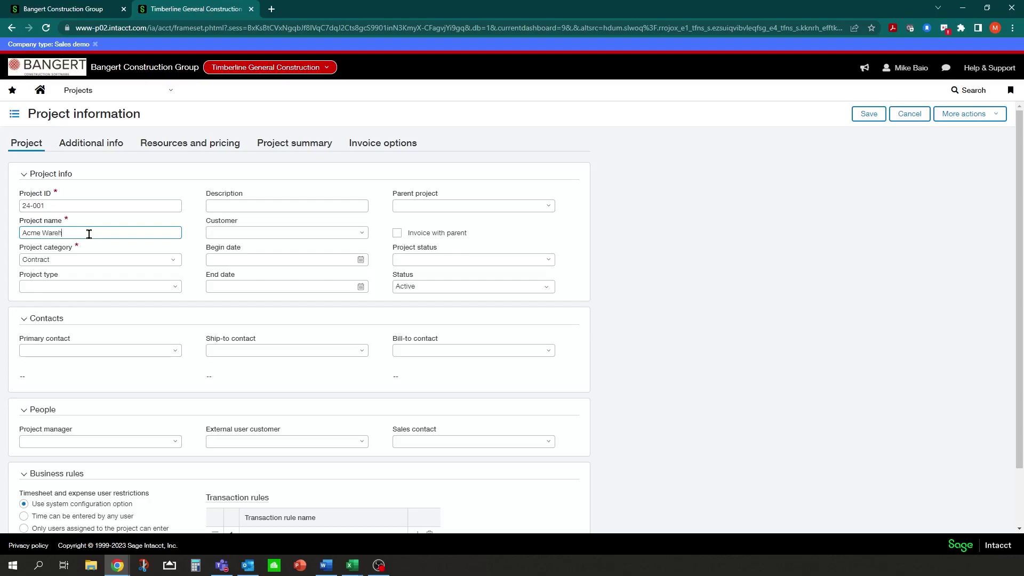
key("Tab")
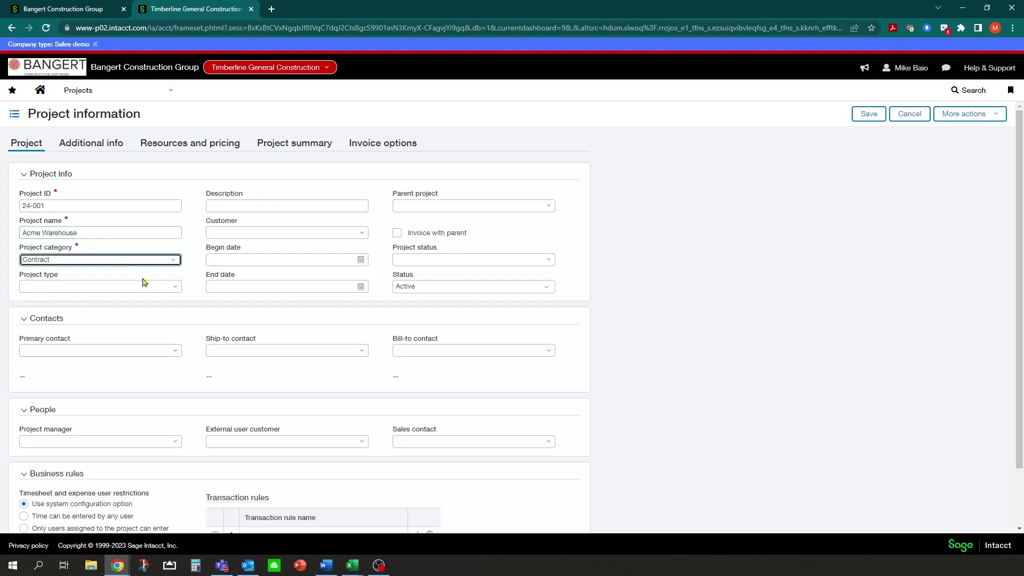
Keep the project category as Contract and set the project type to Warehouse
left_click(175, 260)
left_click(176, 263)
left_click(175, 287)
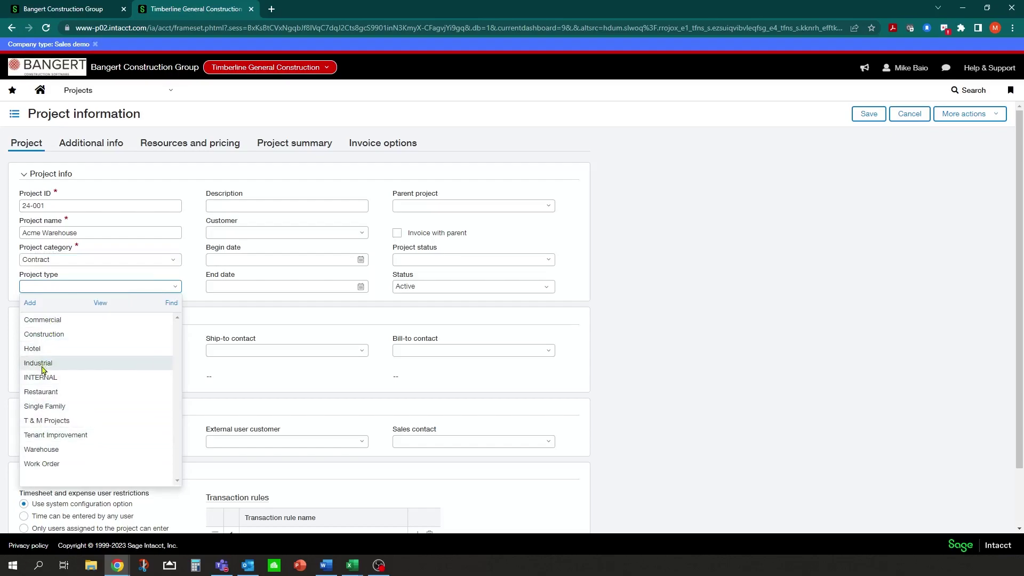
left_click(38, 449)
left_click(261, 205)
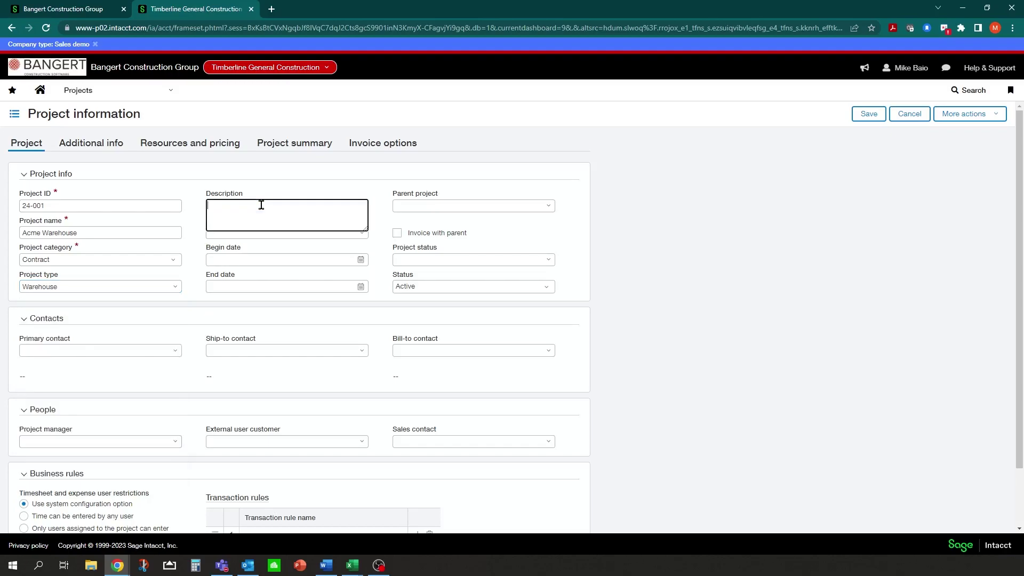
left_click(270, 178)
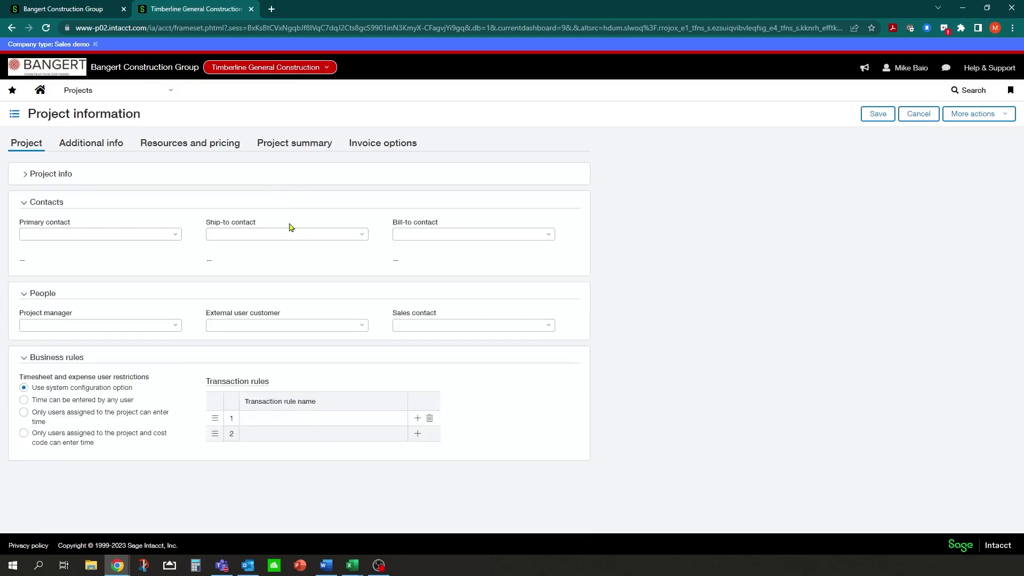
left_click(26, 176)
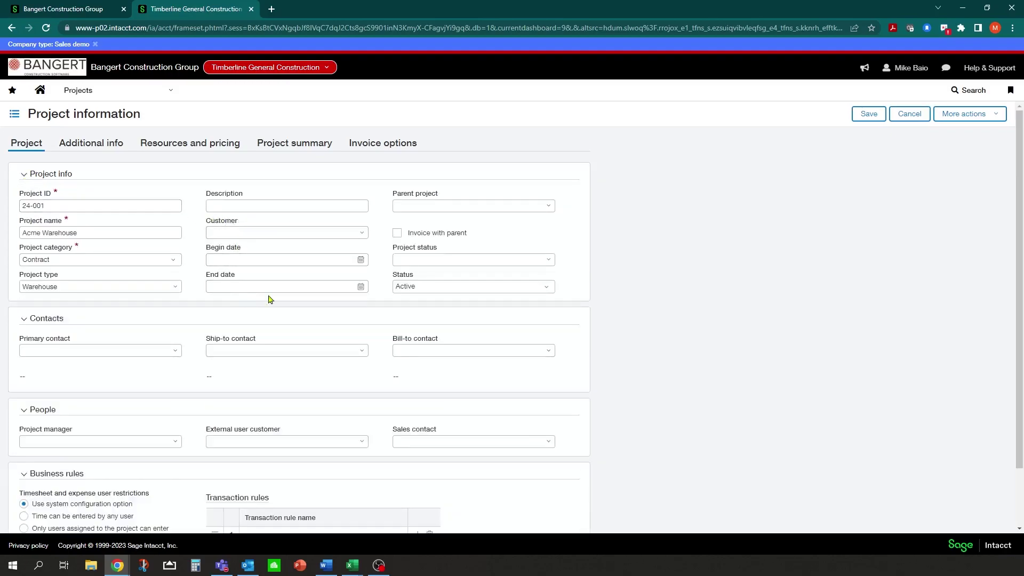
Set the project's begin date to 01/01/2023 and its project status to Active
left_click(361, 260)
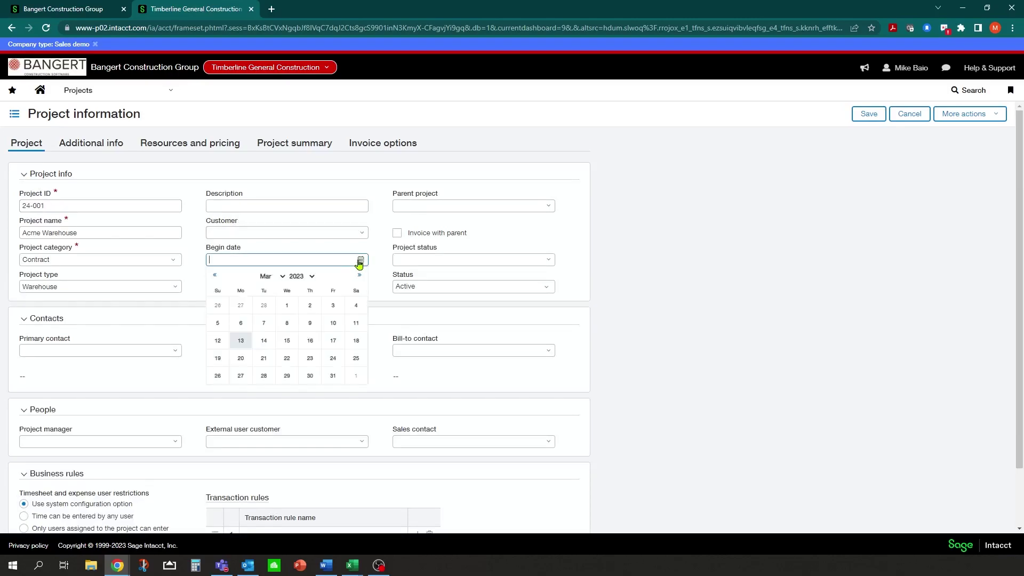
left_click(213, 274)
left_click(214, 275)
left_click(217, 307)
left_click(256, 286)
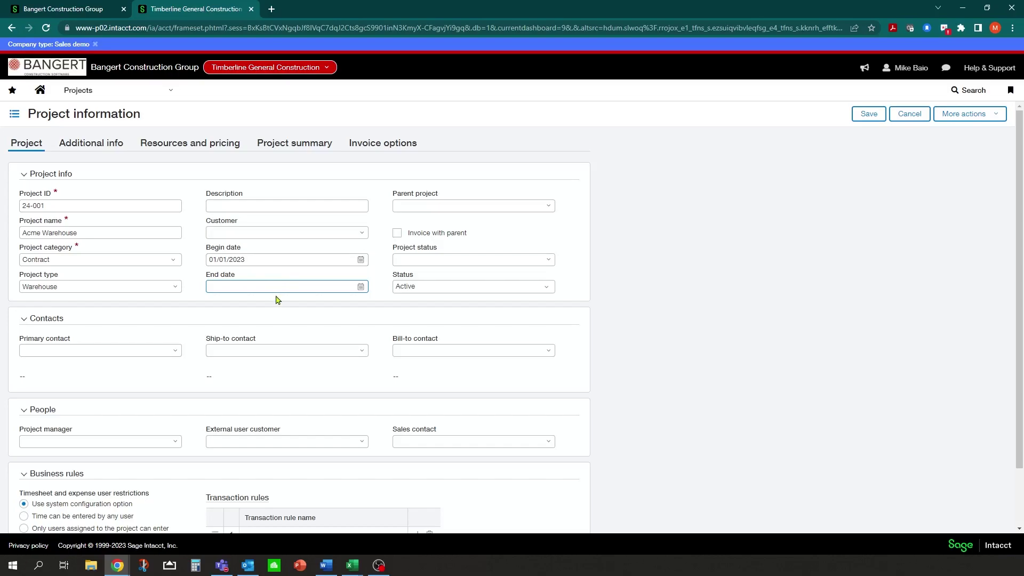
left_click(548, 260)
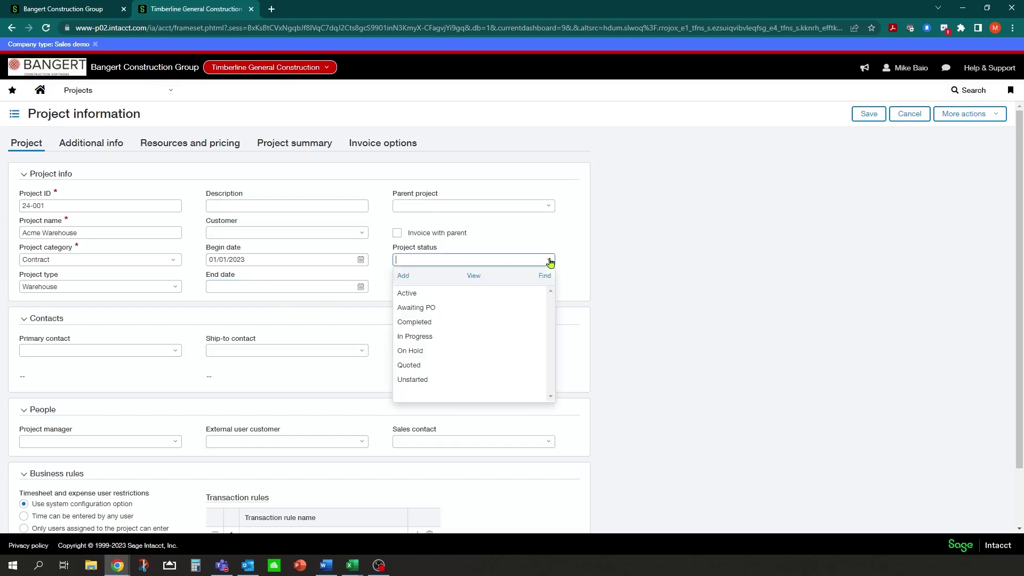
left_click(406, 294)
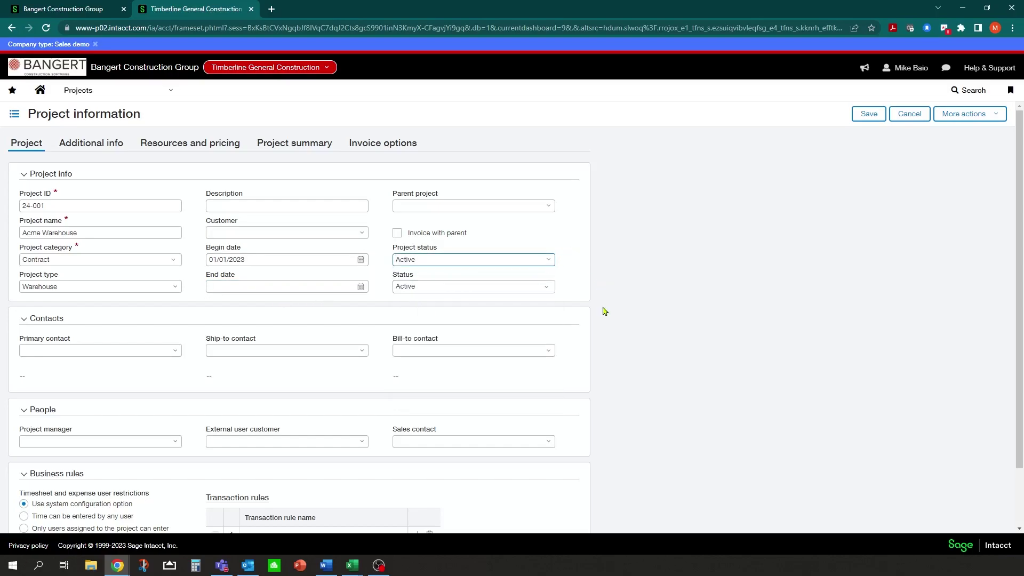
Assign Grocer's Association as the project's customer
scroll(45, 288, "down", 1)
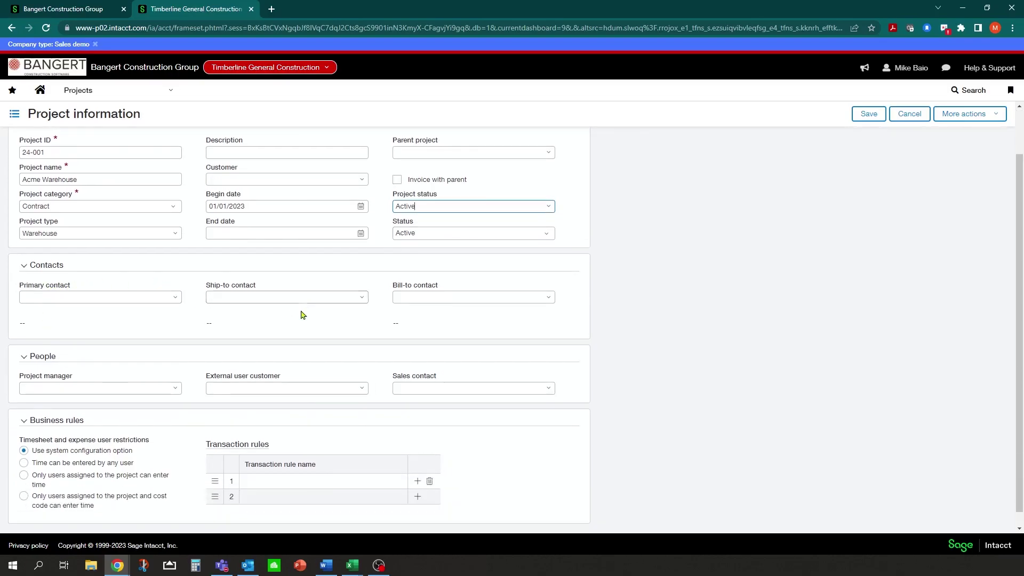
scroll(303, 305, "up", 1)
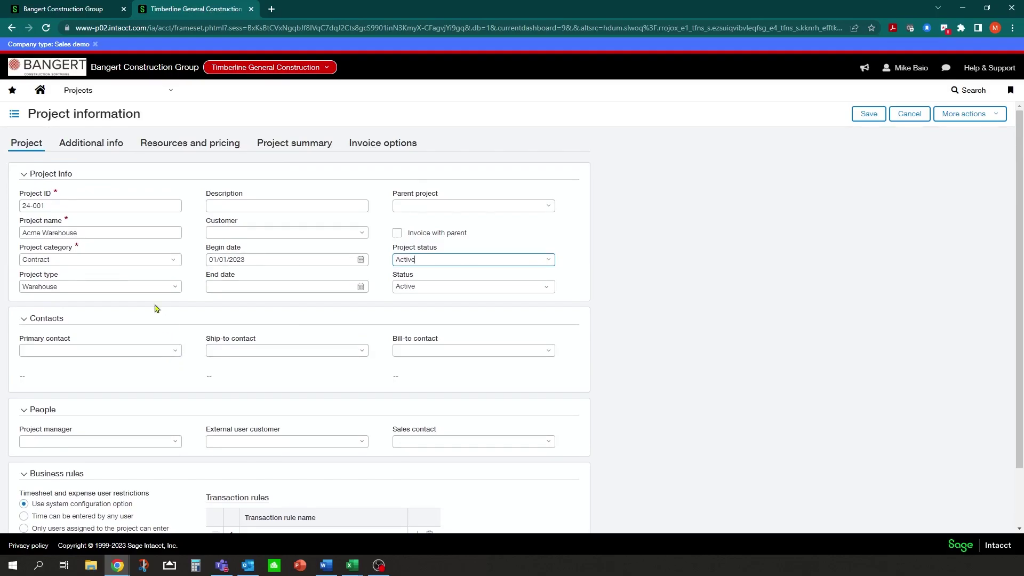
left_click(214, 230)
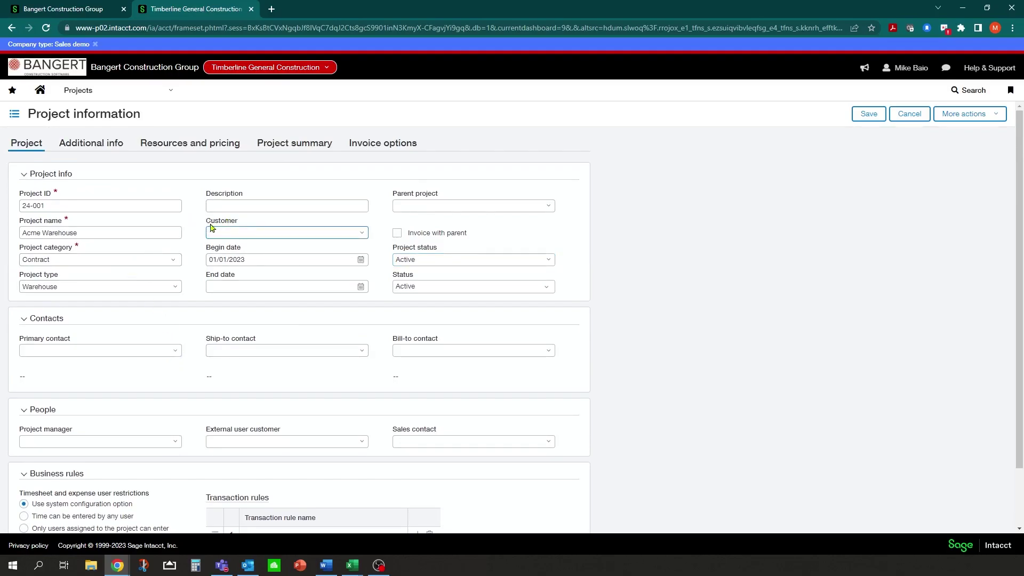
left_click(362, 233)
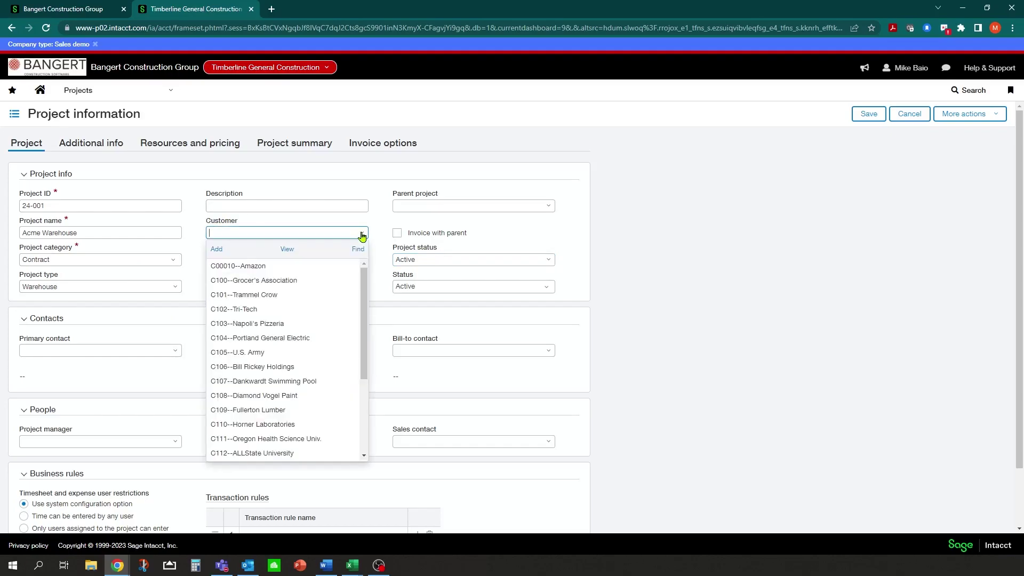
type("gr")
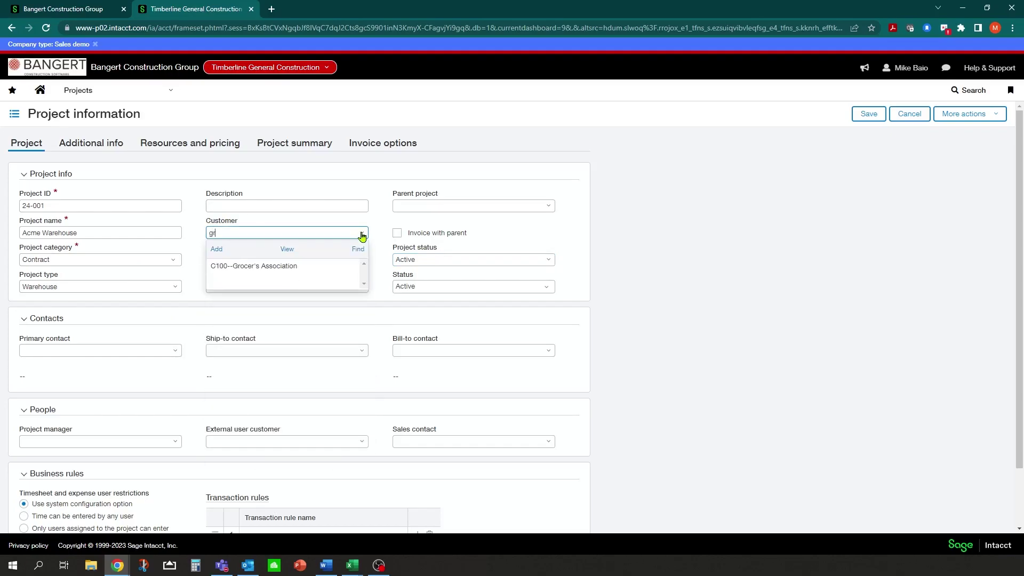
left_click(286, 266)
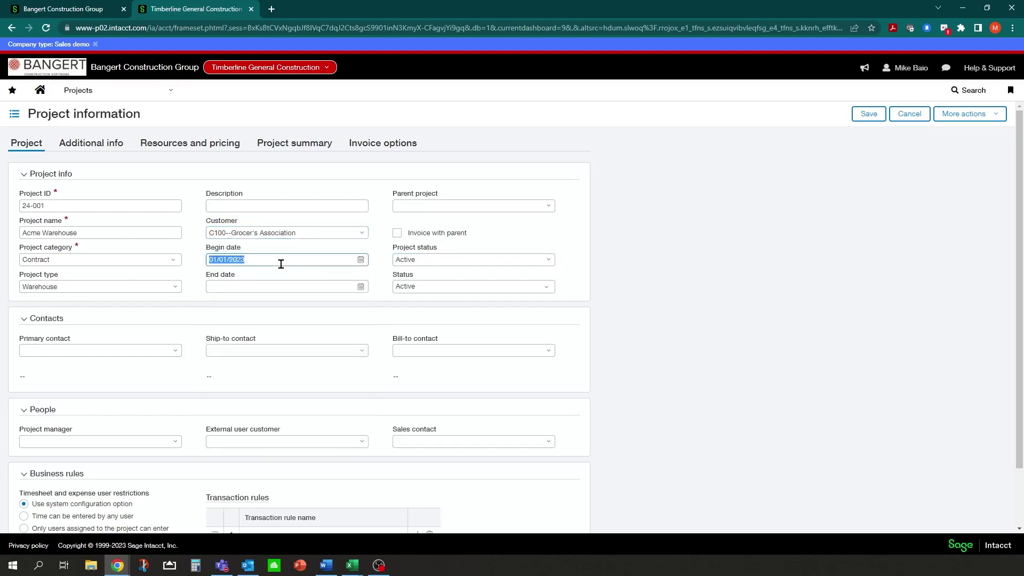
Set the project's primary, ship-to and bill-to contacts to Grocer's Association
left_click(174, 352)
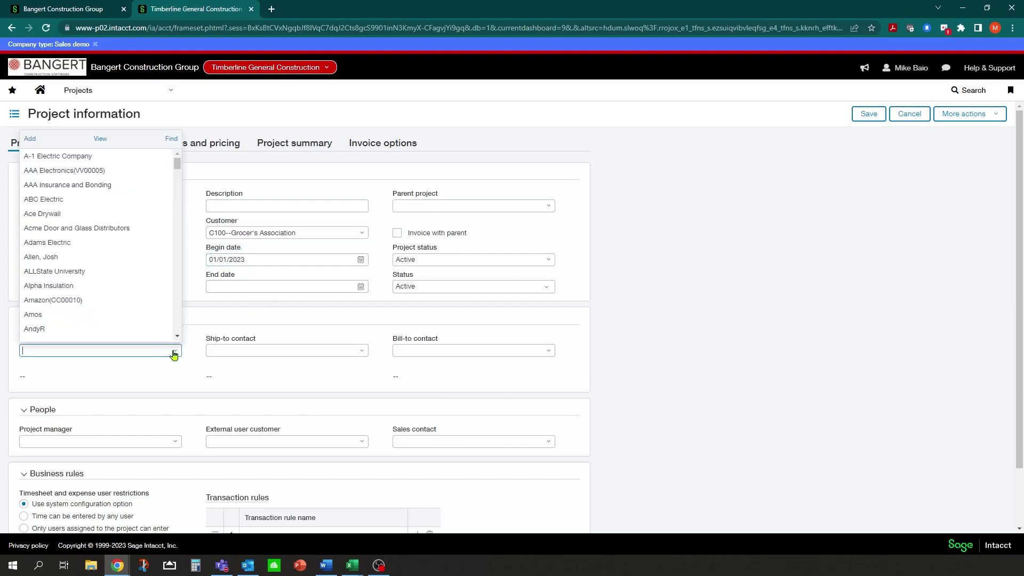
type("gr")
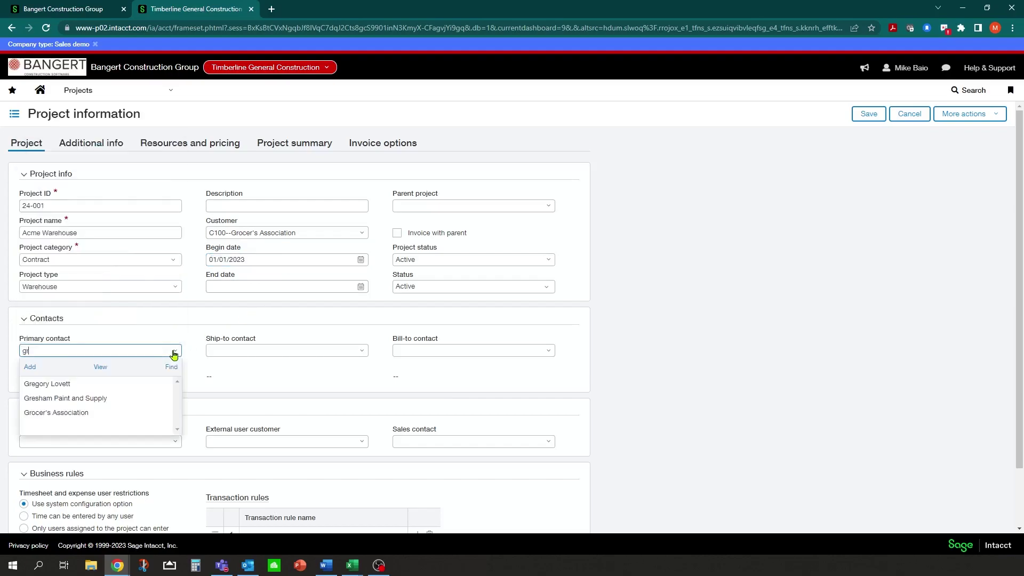
left_click(83, 415)
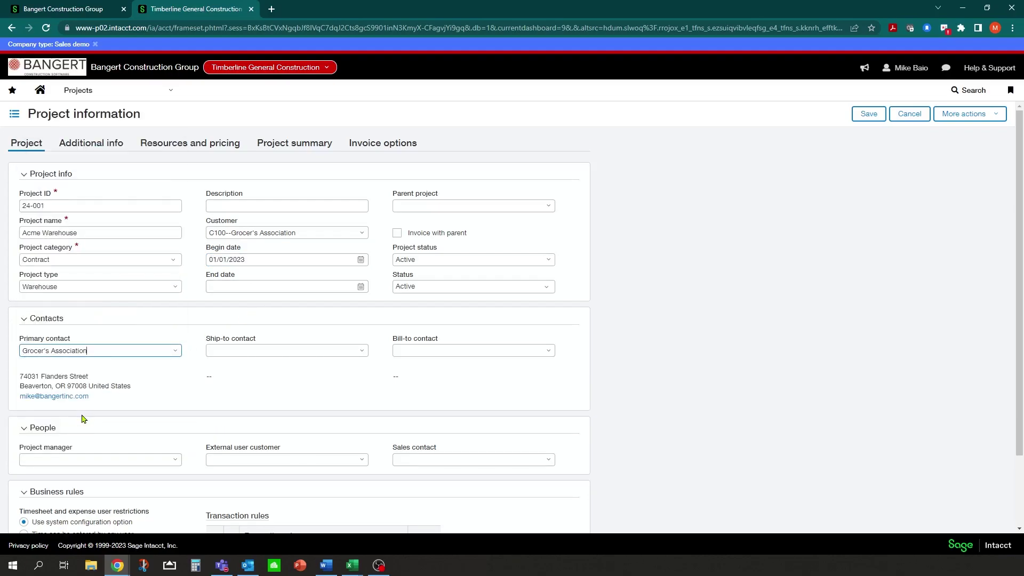
left_click(269, 351)
type("gr")
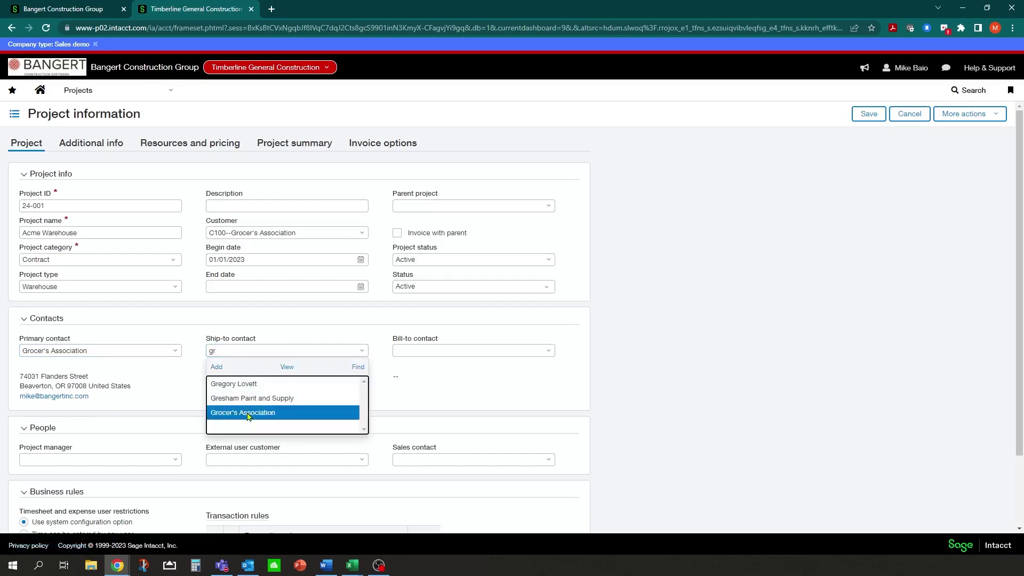
left_click(283, 411)
left_click(435, 349)
type("gr")
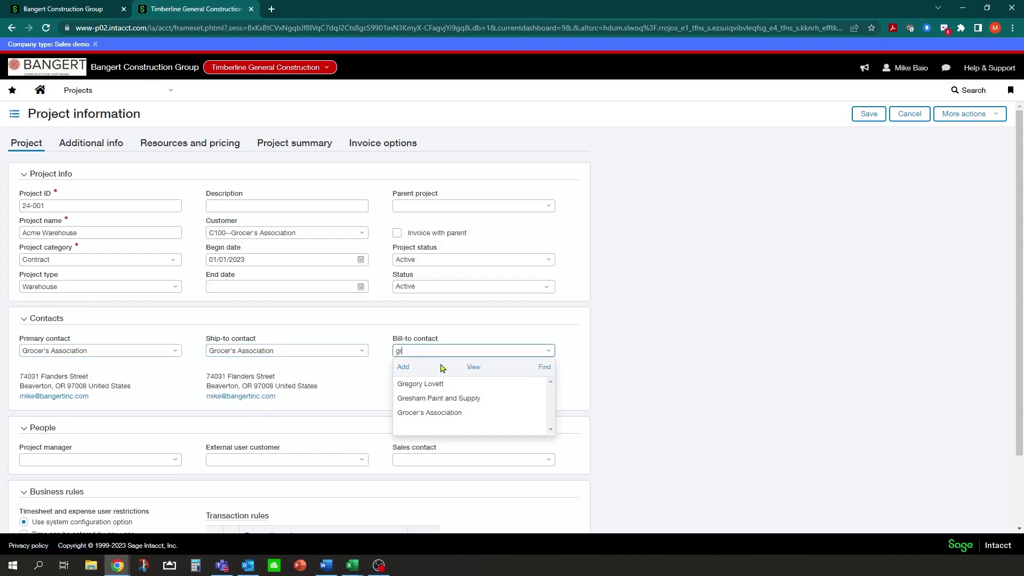
left_click(416, 412)
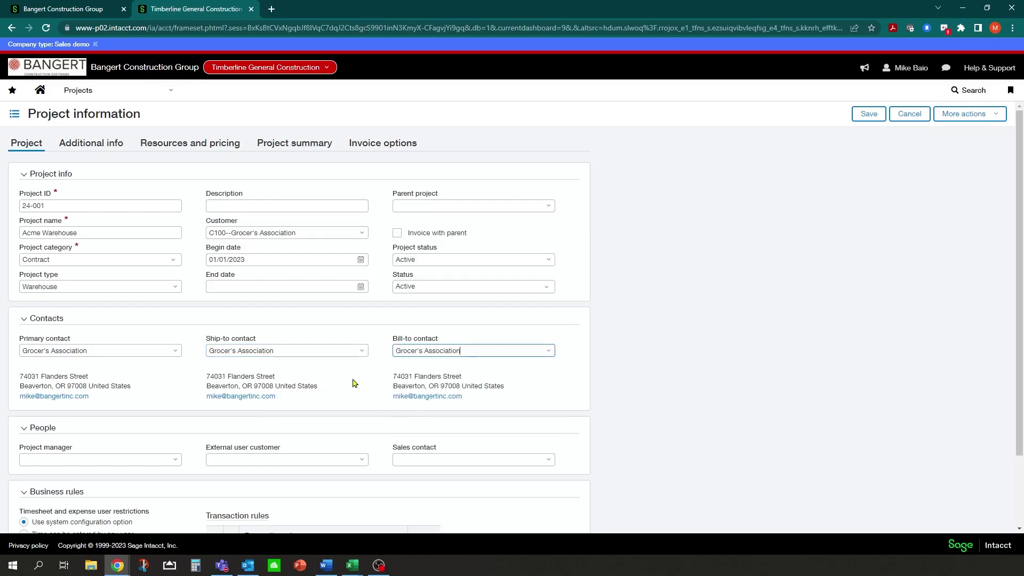
Assign an employee as the project manager, leaving the external user customer and sales contact empty
scroll(295, 398, "down", 1)
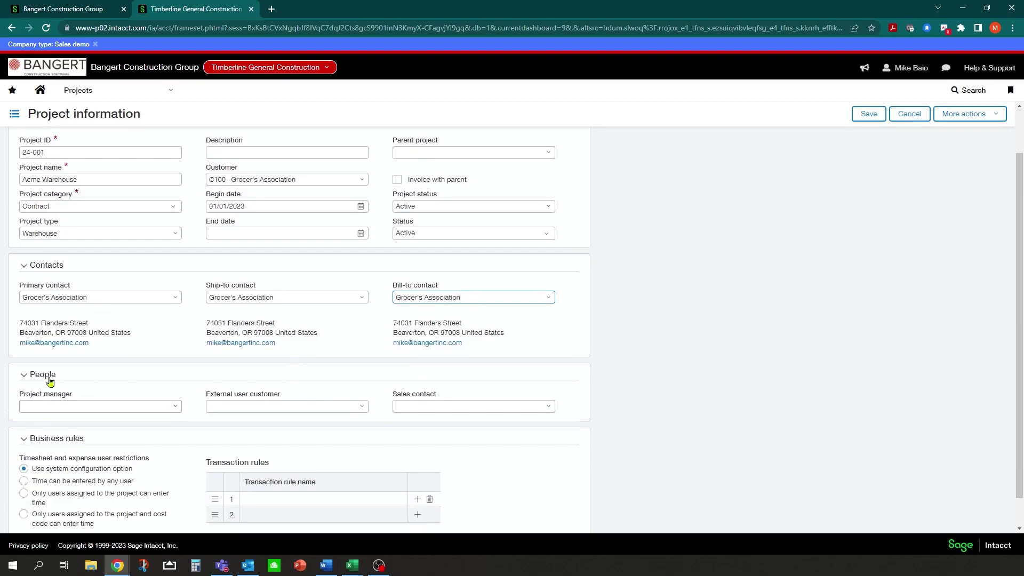
left_click(175, 409)
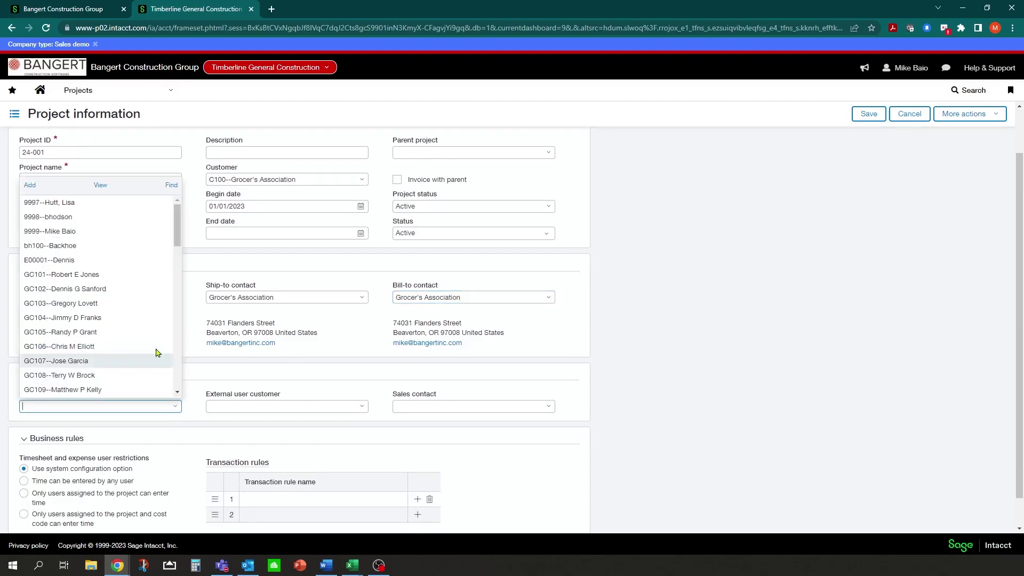
left_click(56, 303)
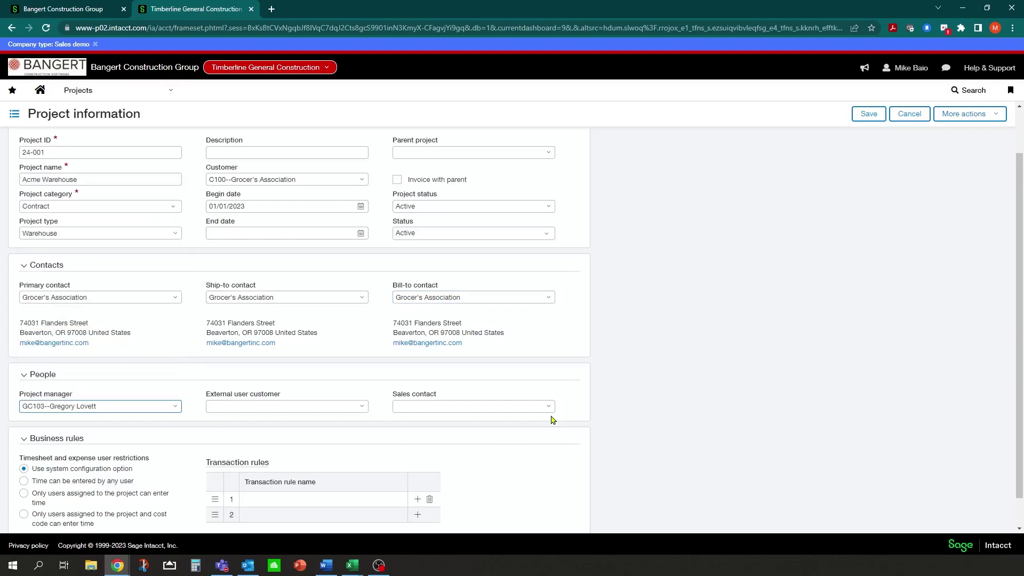
key("Tab")
scroll(553, 393, "down", 1)
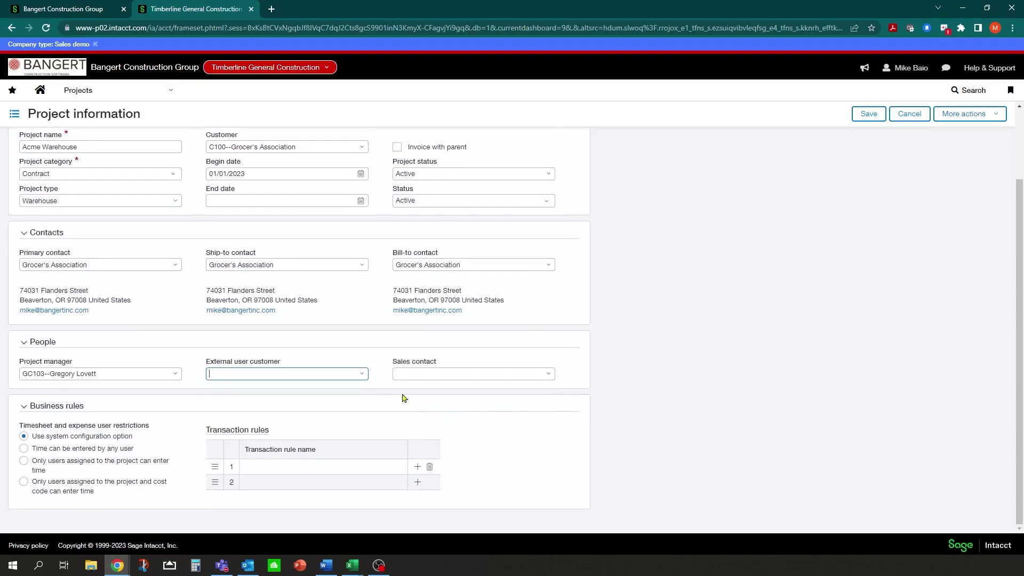
scroll(344, 317, "up", 2)
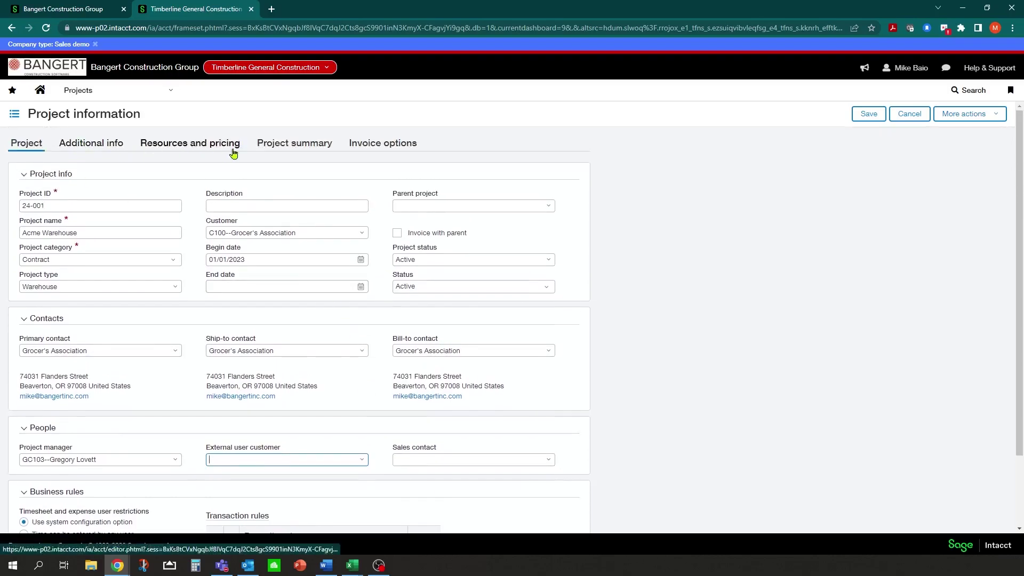
In the project's additional billing information, set the term to Net 30 and the billing type to Fixed fee
left_click(90, 146)
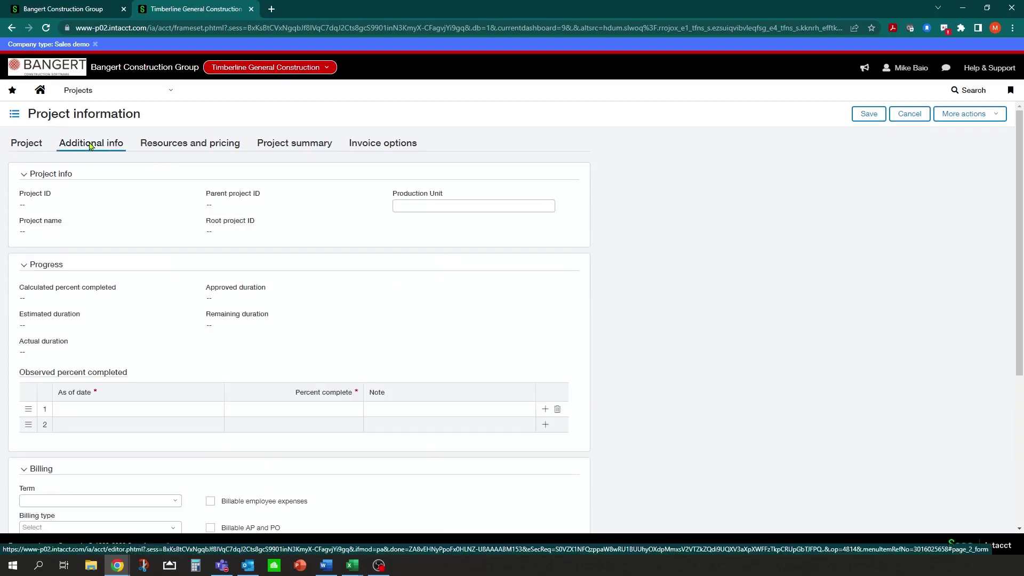
scroll(90, 160, "down", 2)
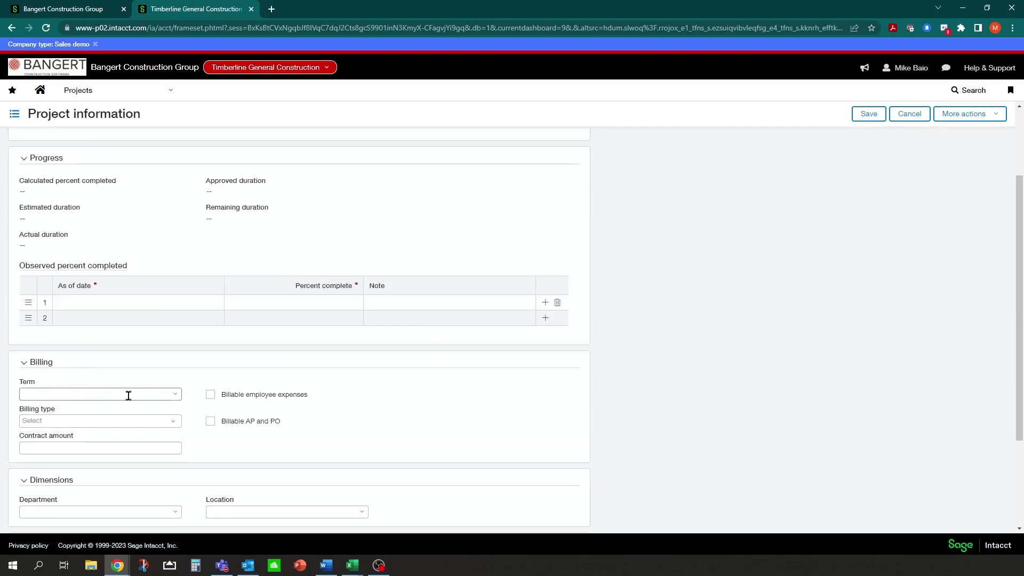
left_click(179, 399)
left_click(44, 446)
left_click(174, 422)
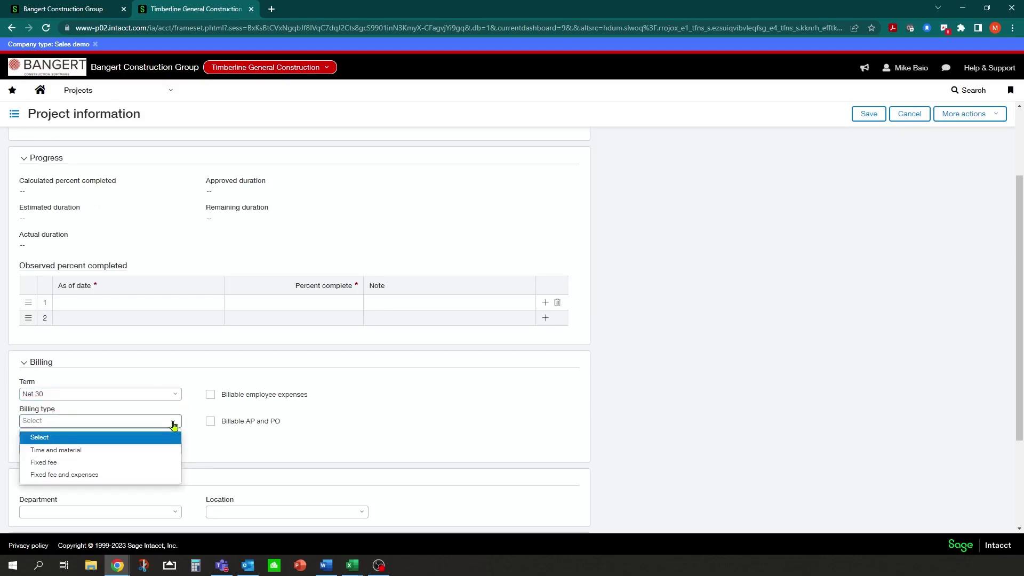
left_click(63, 462)
left_click(148, 452)
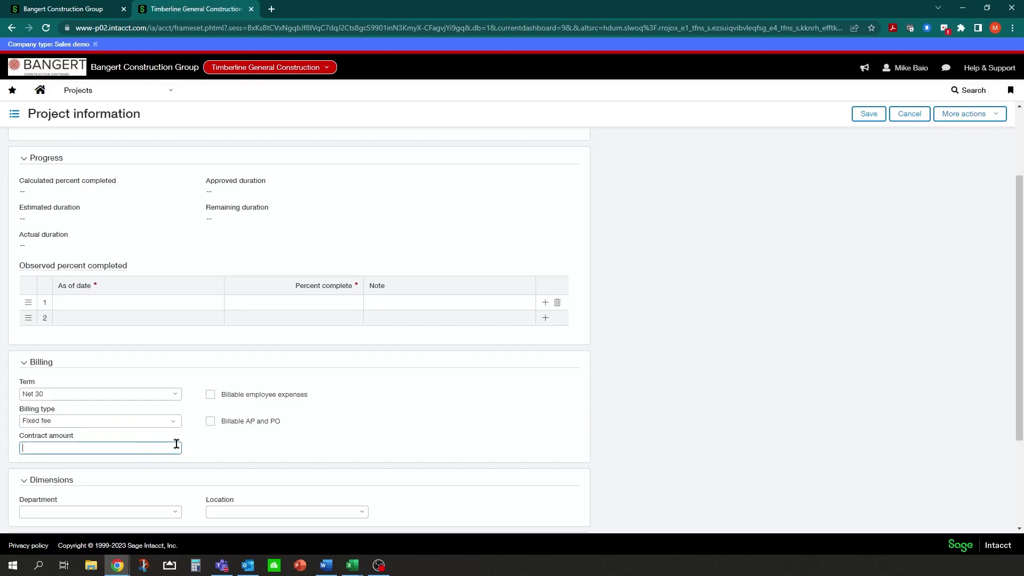
scroll(338, 418, "down", 3)
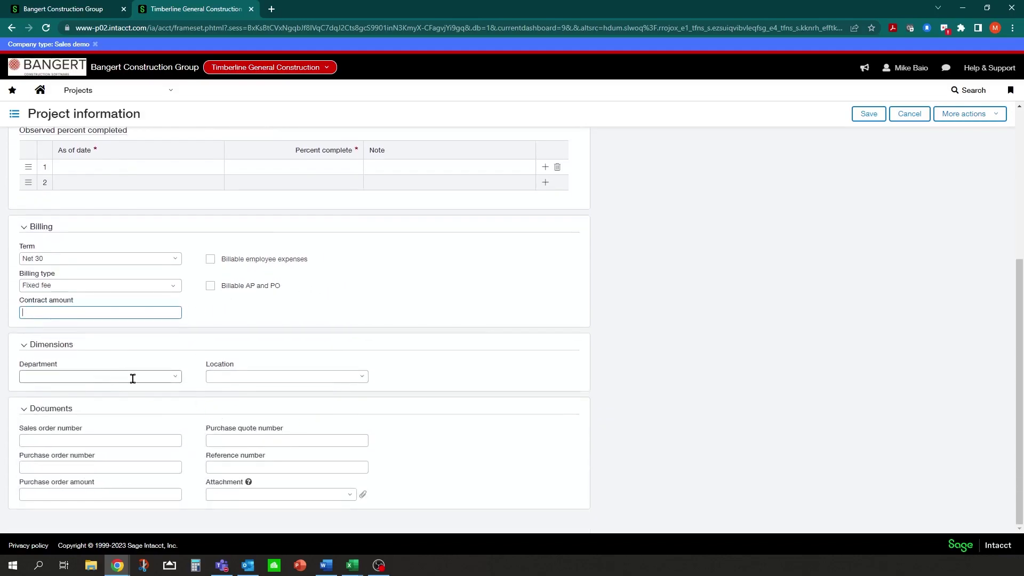
Set the project's department to 11--Commercial and location to GC--Timberline General Construction, and save the project
left_click(177, 380)
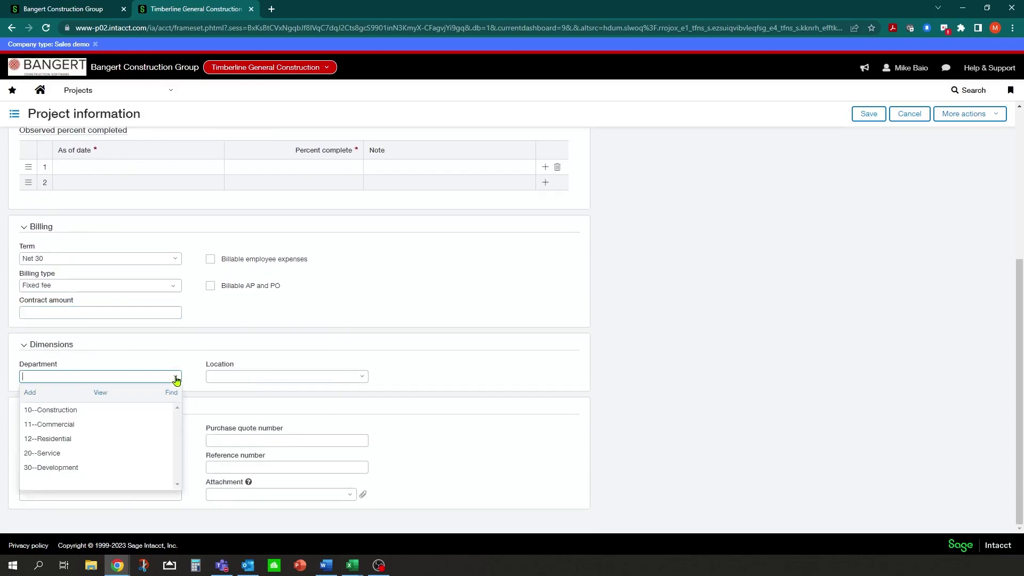
left_click(55, 426)
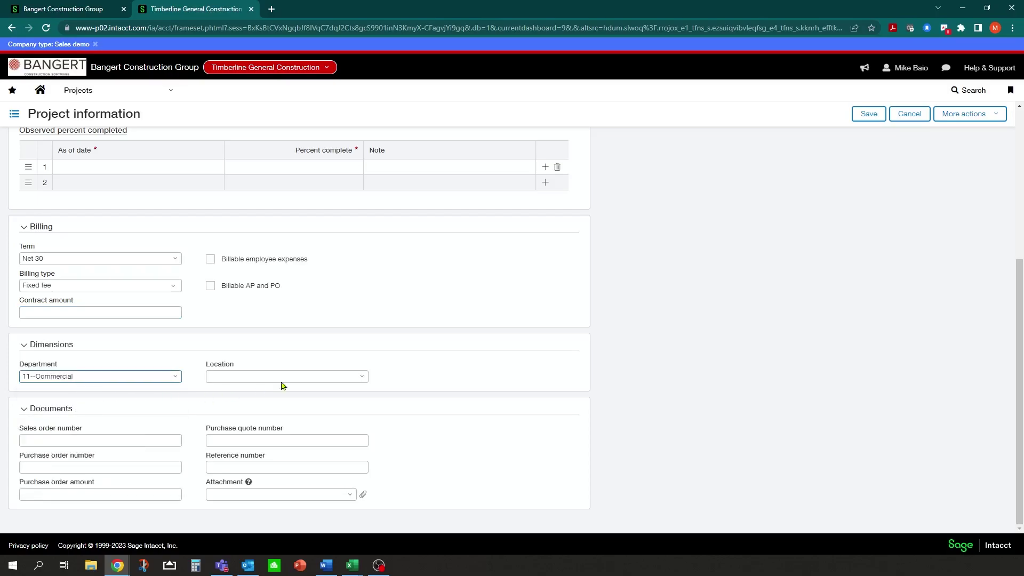
left_click(363, 378)
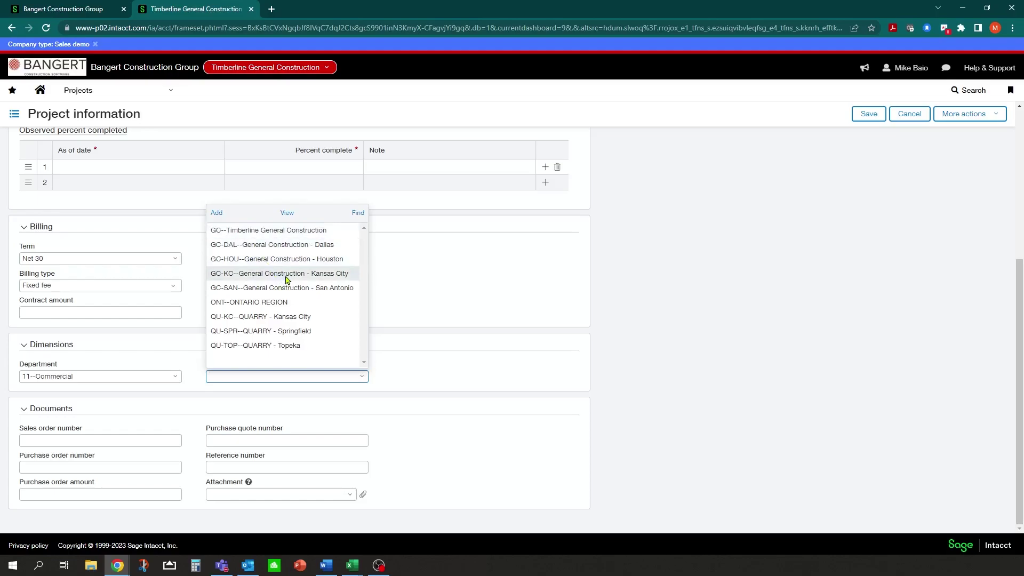
left_click(225, 233)
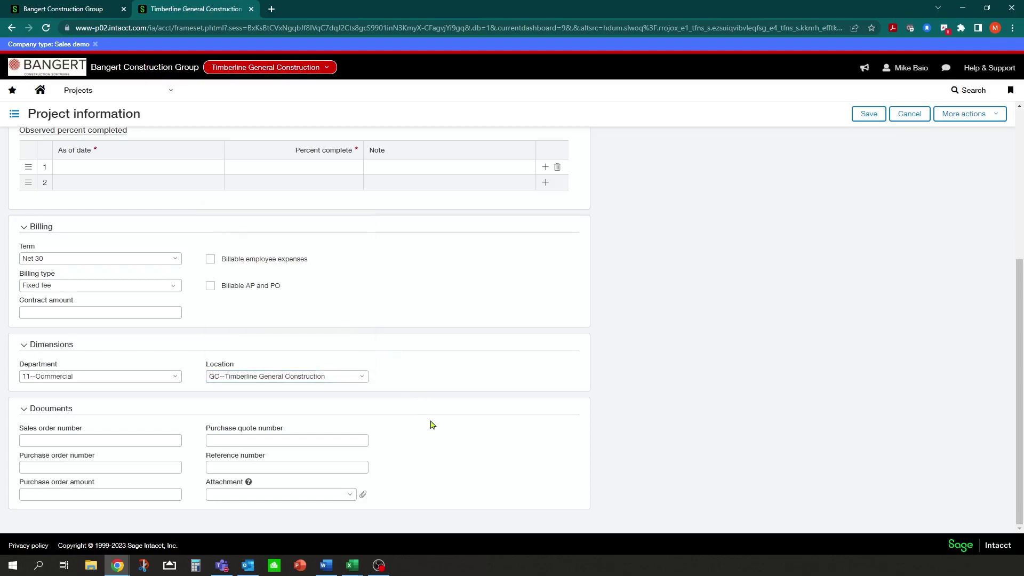
scroll(438, 408, "up", 5)
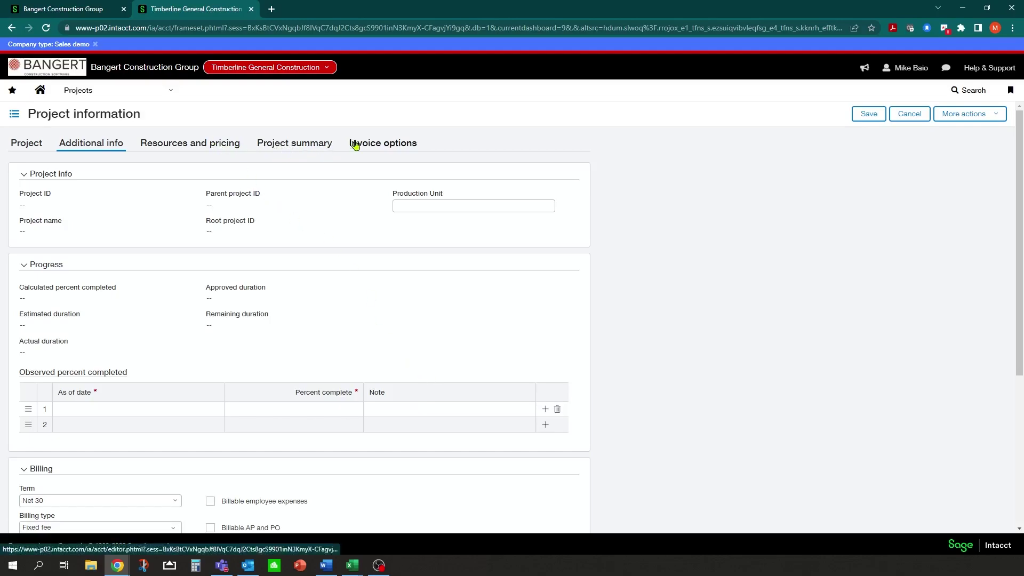
left_click(869, 114)
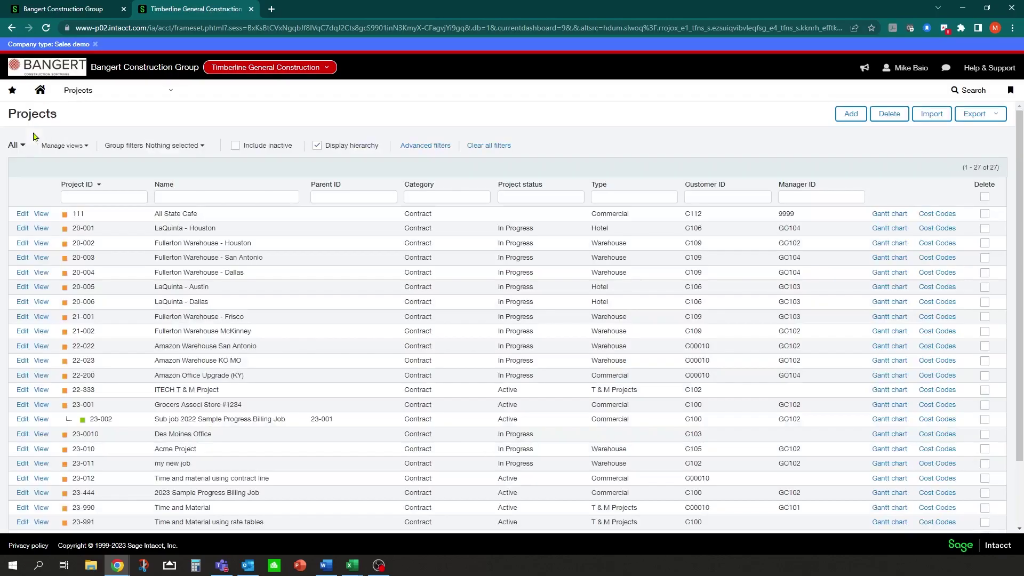
Reopen the Acme Warehouse project (24-001) for editing and bring up its project summary
scroll(114, 377, "down", 1)
scroll(114, 379, "down", 1)
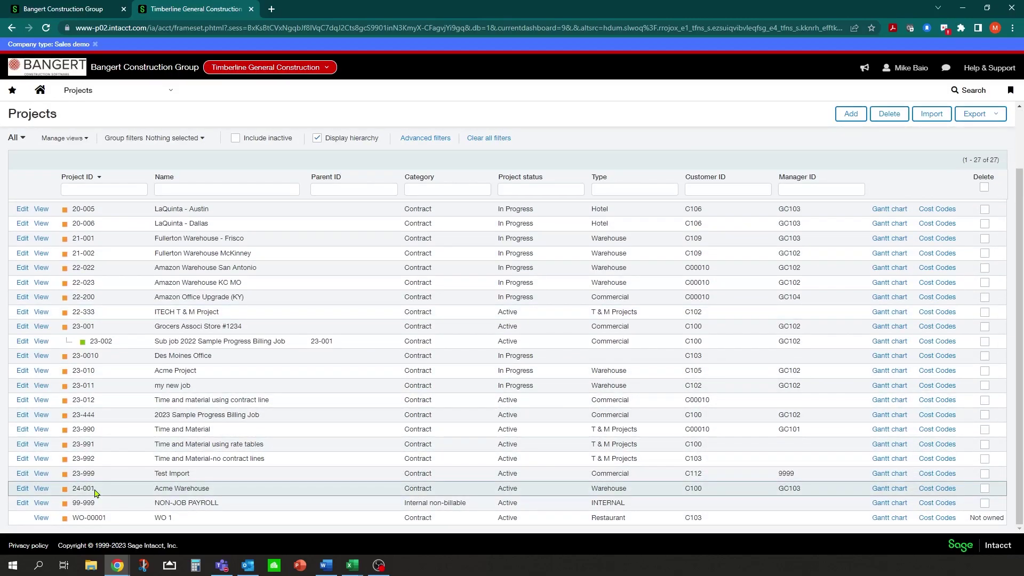
left_click(23, 490)
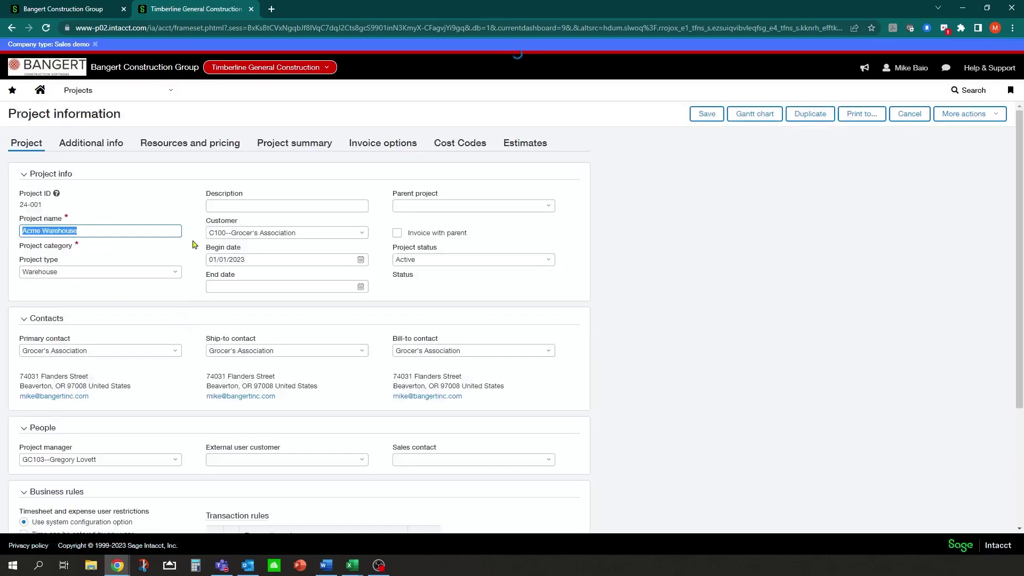
left_click(187, 144)
left_click(309, 146)
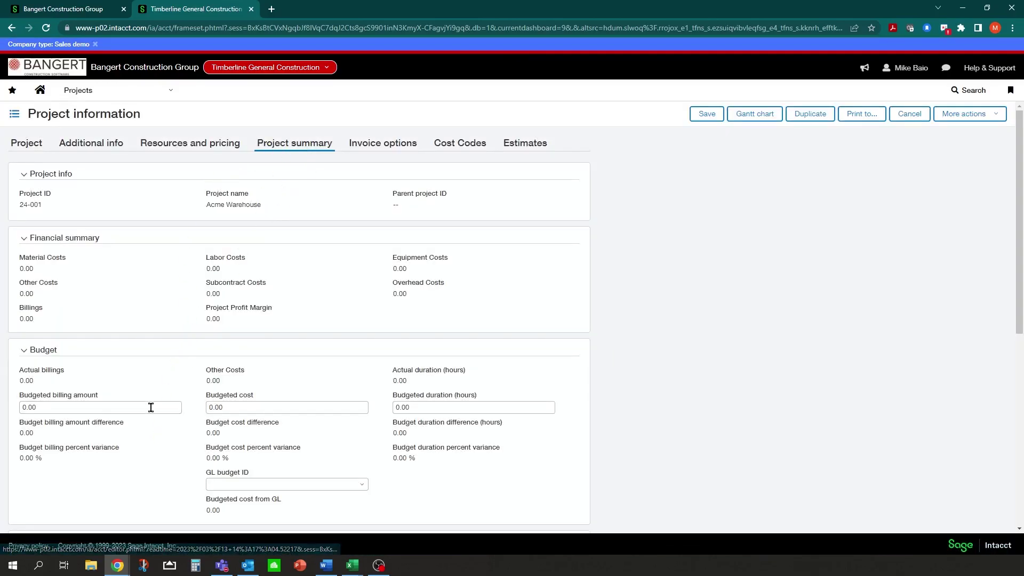
Set the GL budget ID in the project's budget section to Primary Project
scroll(147, 424, "down", 1)
scroll(148, 424, "down", 1)
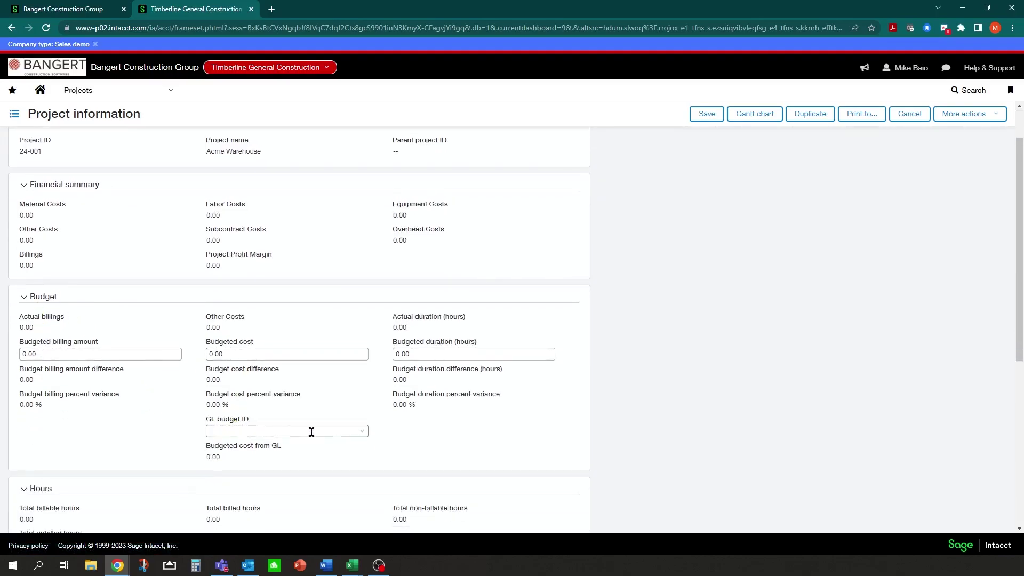
left_click(361, 432)
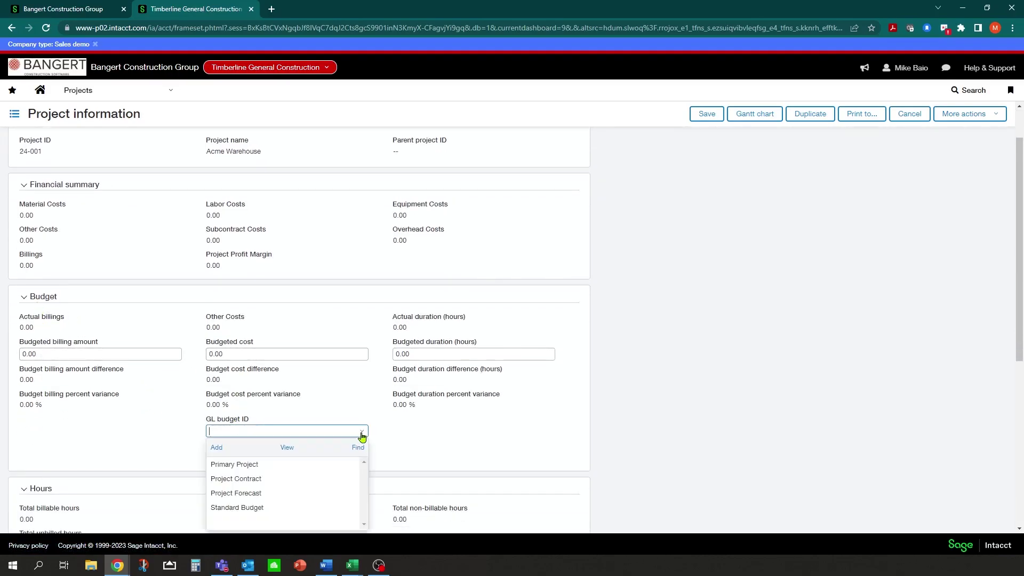
left_click(227, 466)
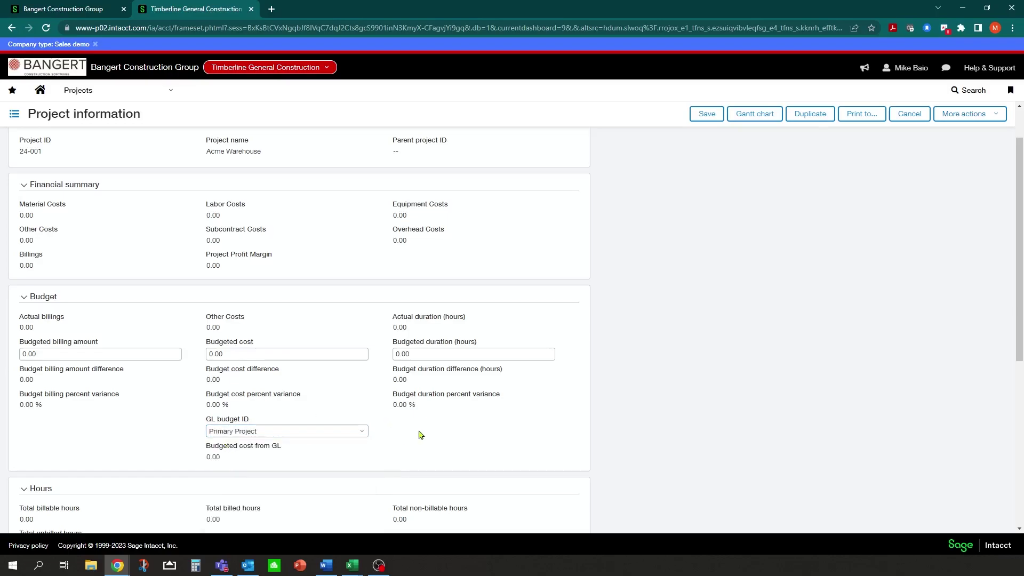
scroll(405, 436, "down", 5)
scroll(415, 430, "up", 6)
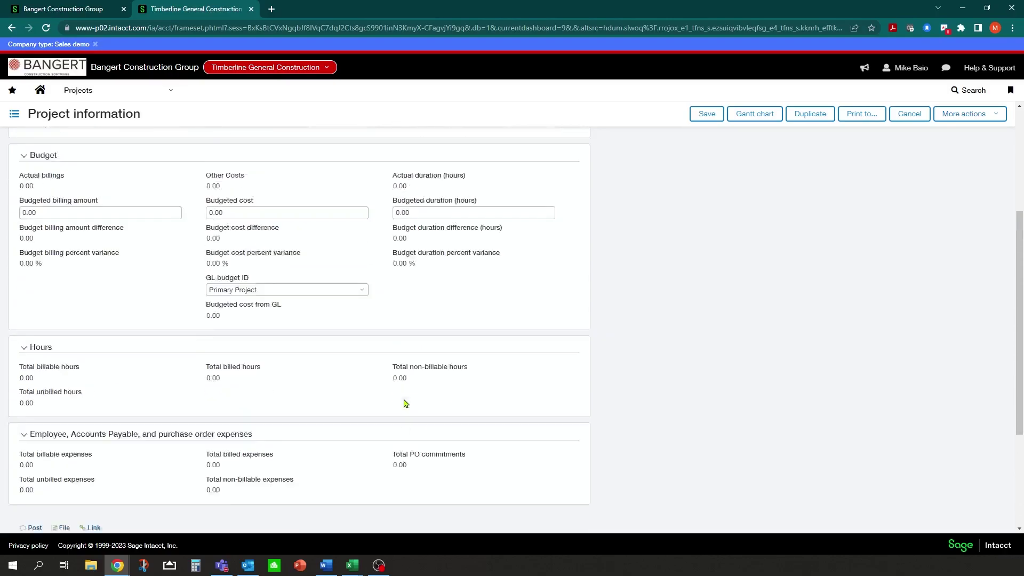
Review the project's invoice options, cost codes and estimates, and save the project
left_click(387, 144)
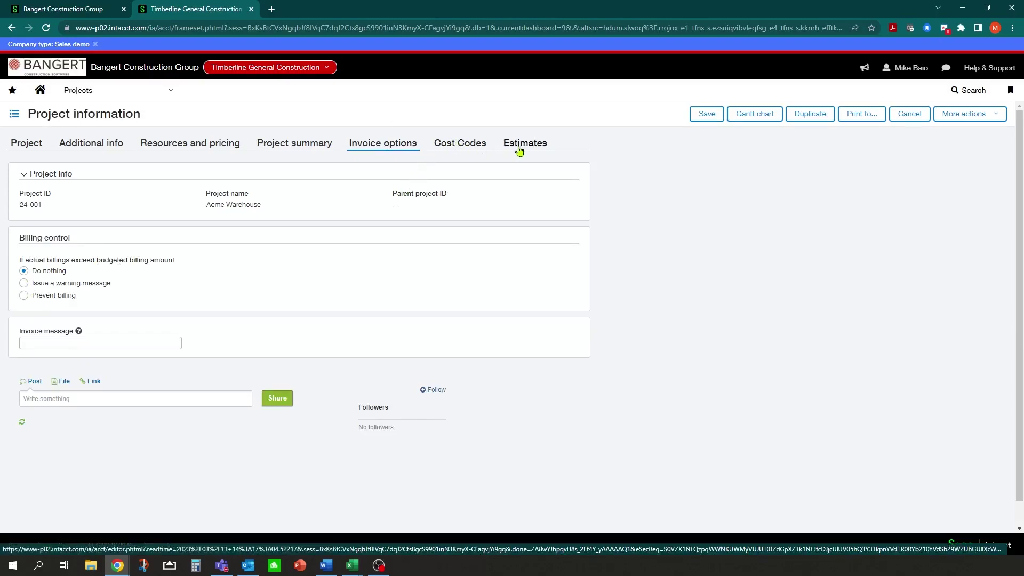
left_click(469, 144)
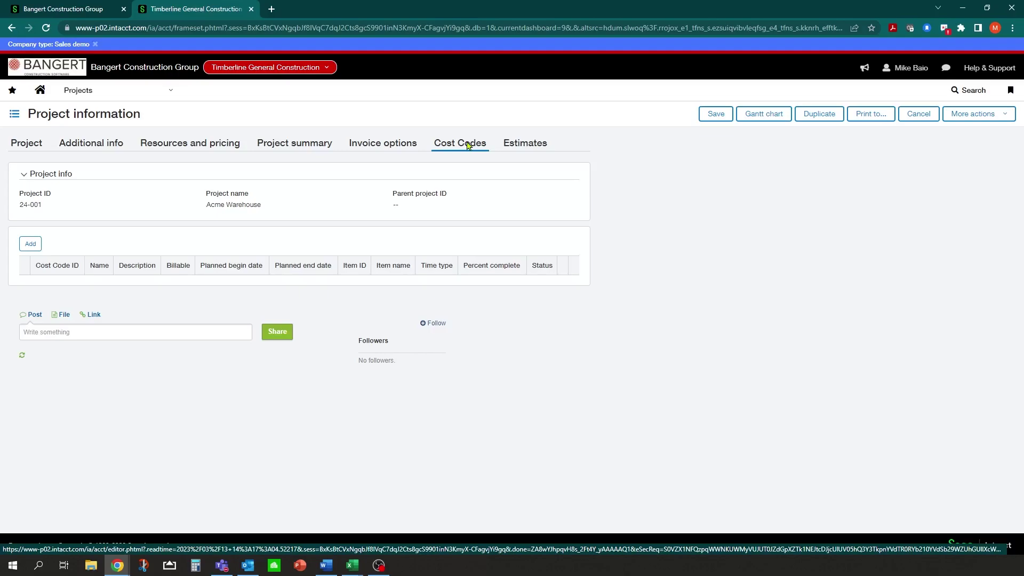
left_click(521, 146)
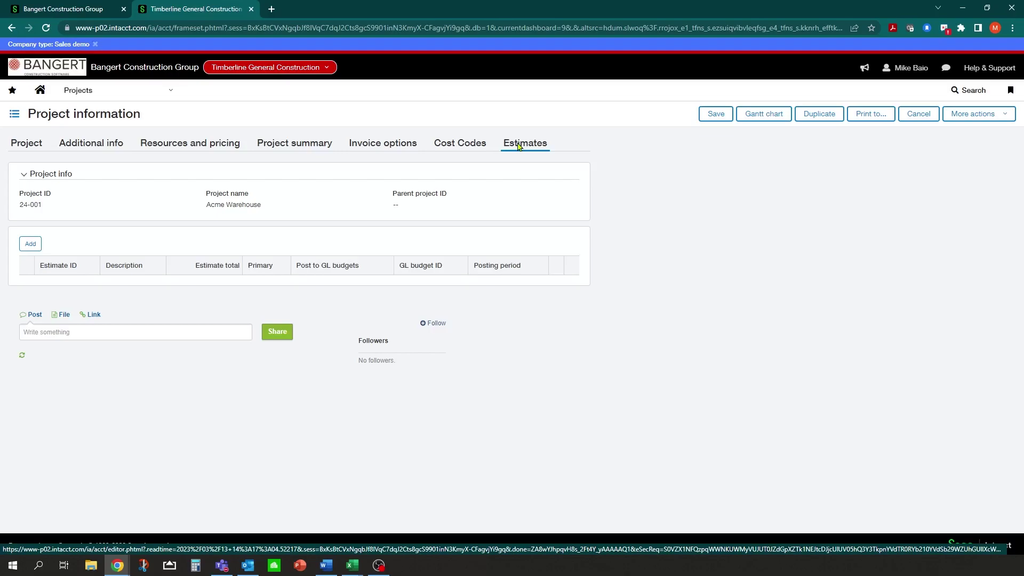
left_click(711, 115)
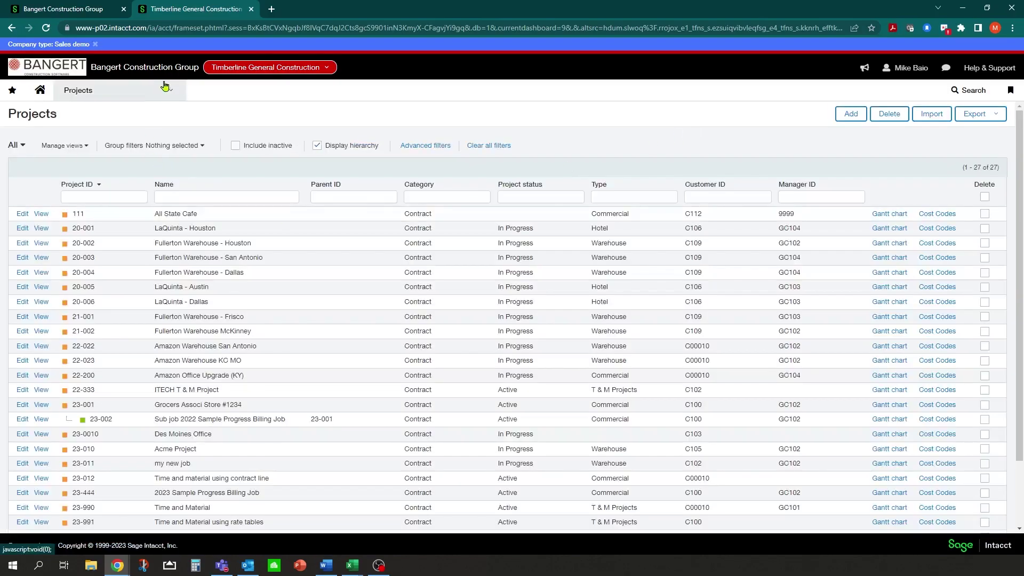
Look over the Projects module's functions and open the project estimates list from its setup area
left_click(171, 91)
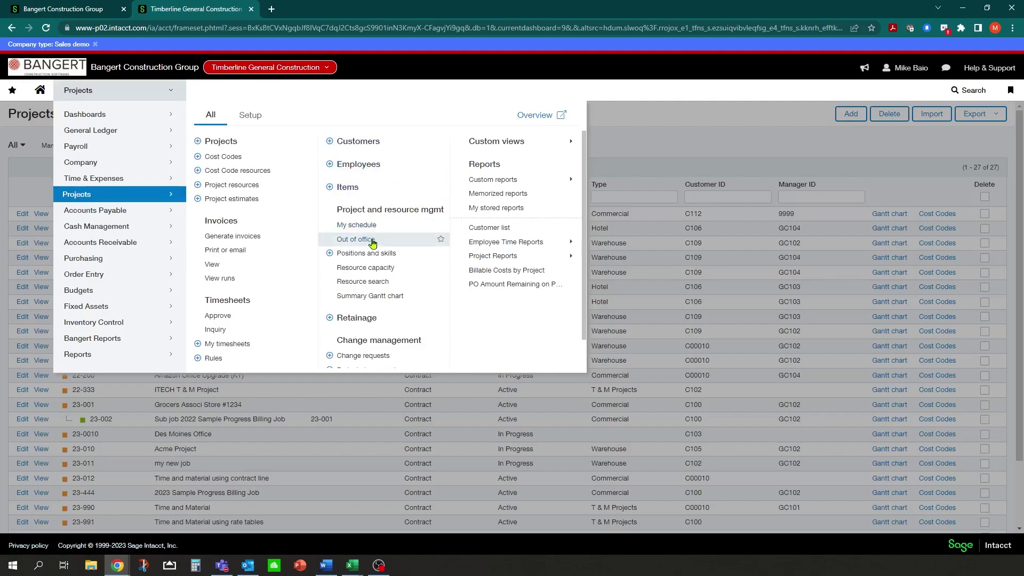
scroll(368, 240, "down", 1)
scroll(373, 244, "down", 1)
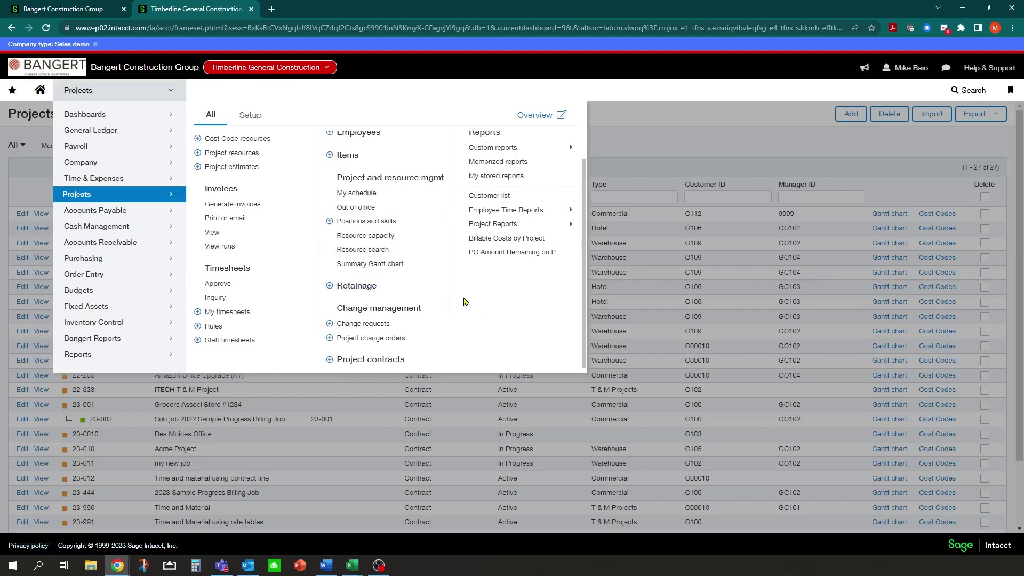
scroll(402, 267, "up", 2)
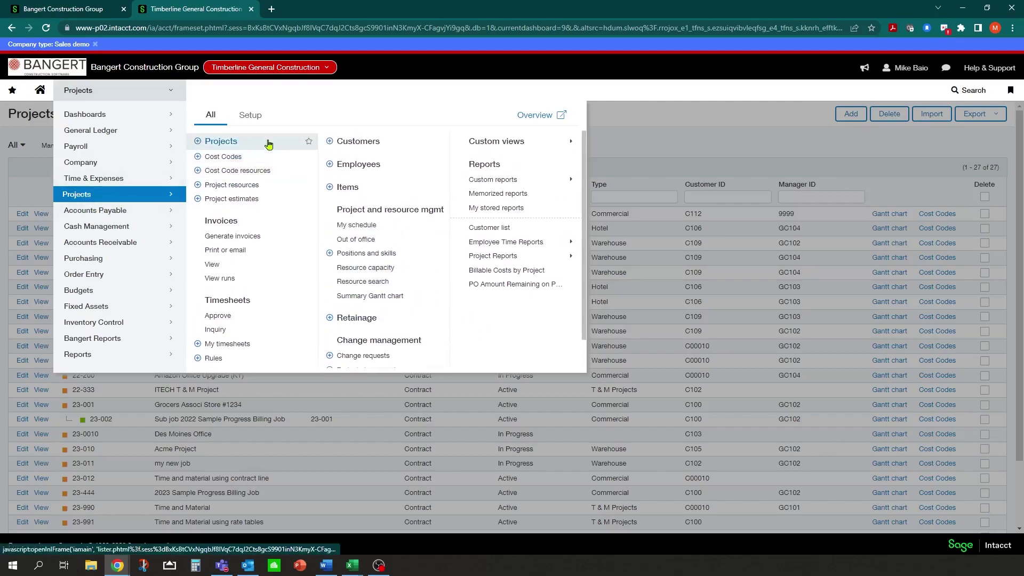
left_click(255, 115)
scroll(371, 314, "down", 1)
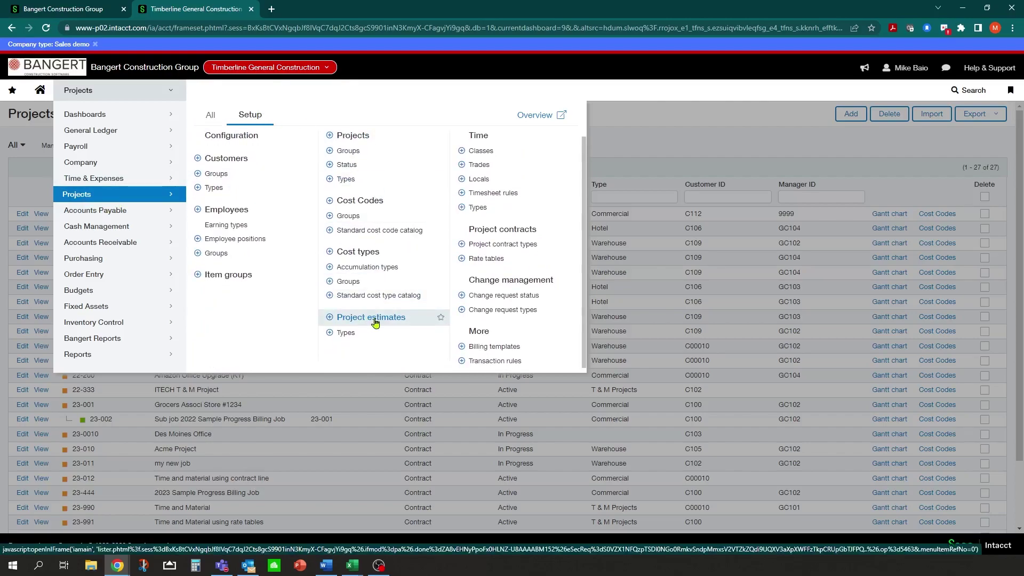
left_click(358, 318)
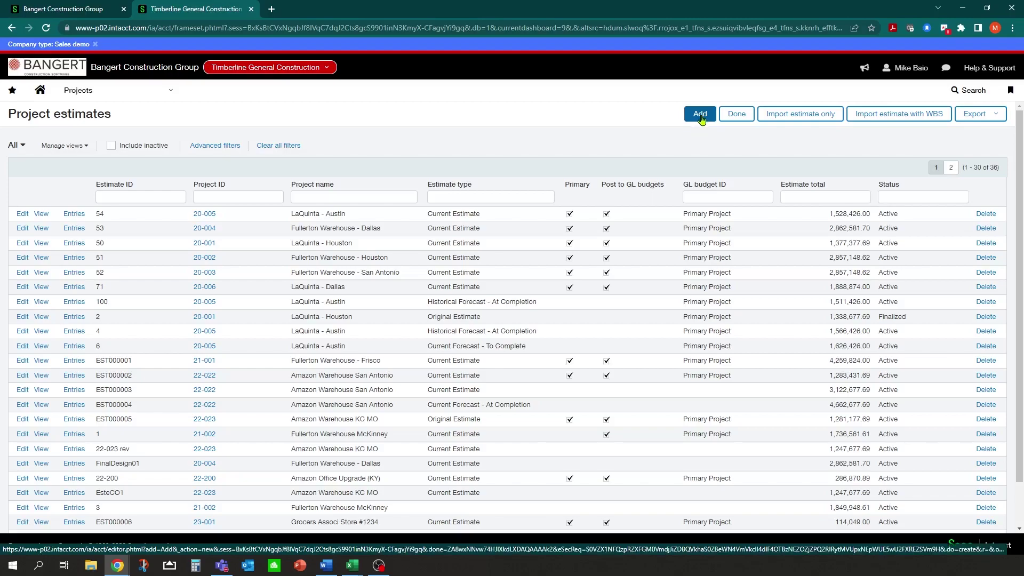
Examine the estimate entries of the LaQuinta - Austin estimate 54, including an entry's workflow types, and leave it without saving
left_click(23, 227)
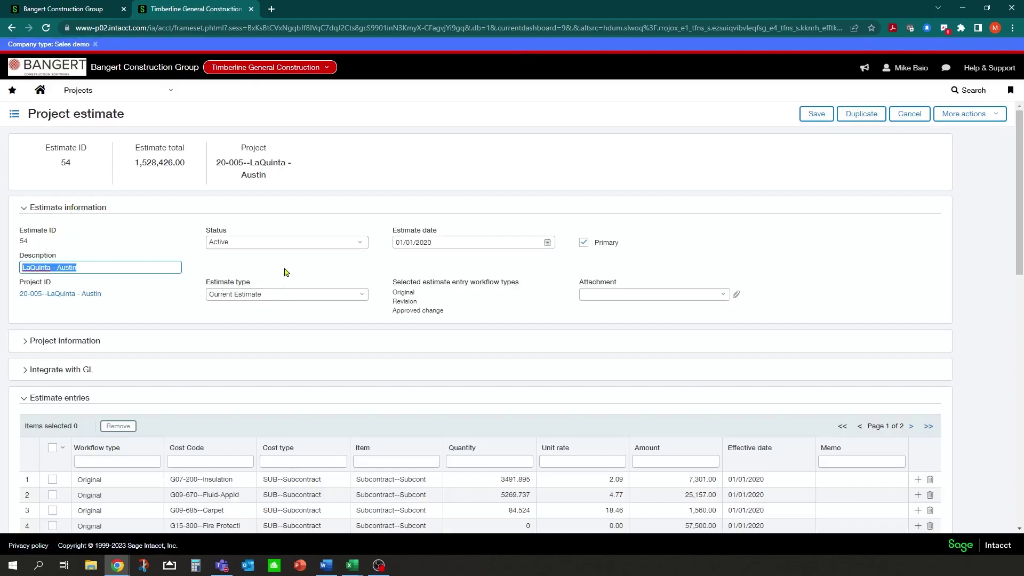
scroll(176, 293, "down", 5)
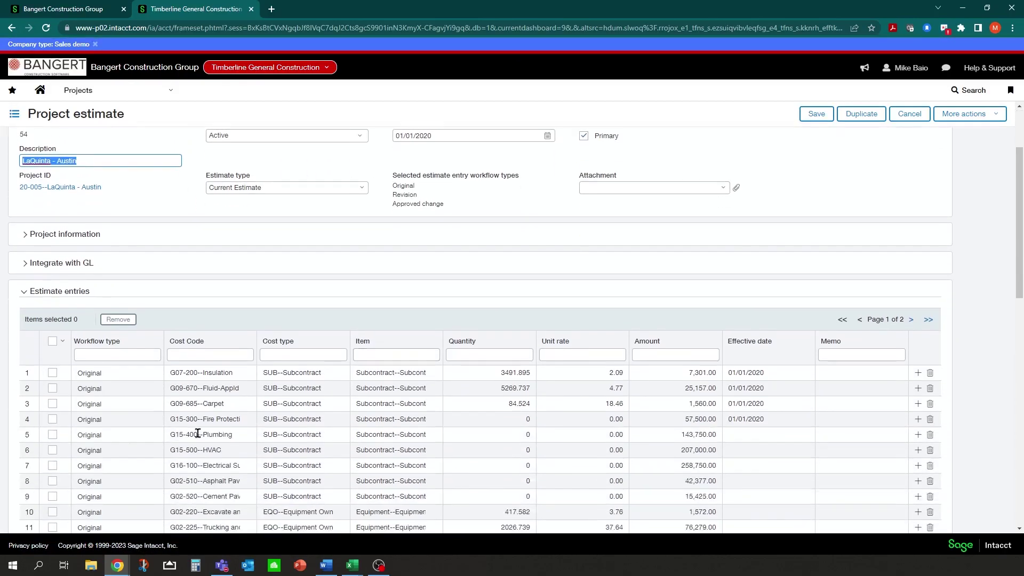
scroll(97, 316, "down", 4)
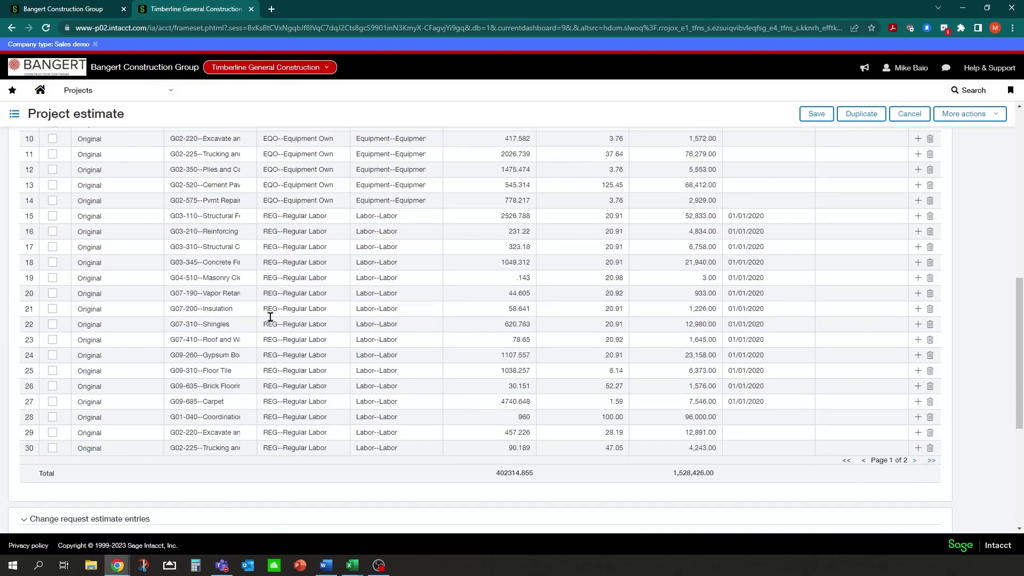
scroll(549, 221, "up", 4)
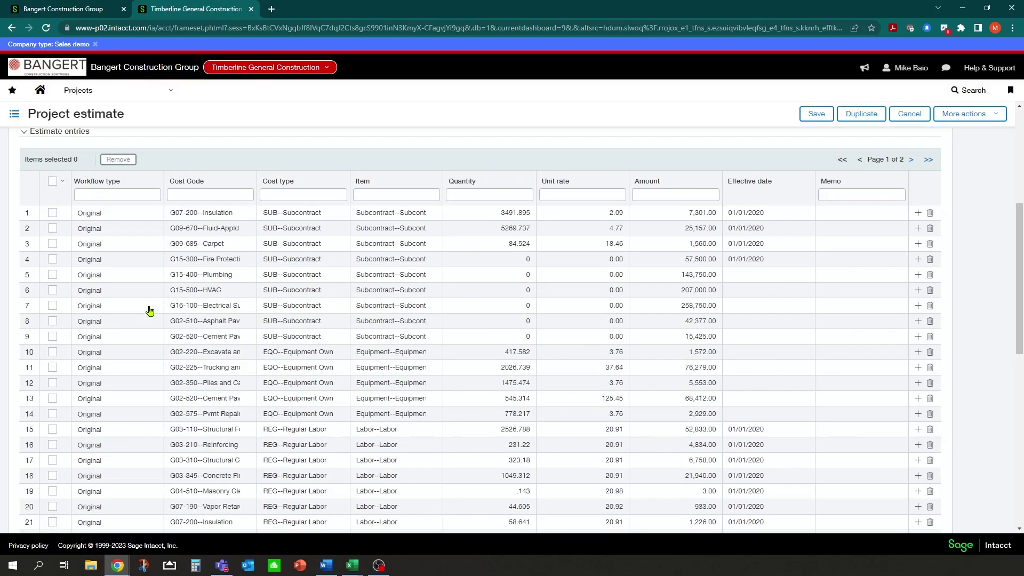
left_click(200, 305)
scroll(232, 253, "up", 5)
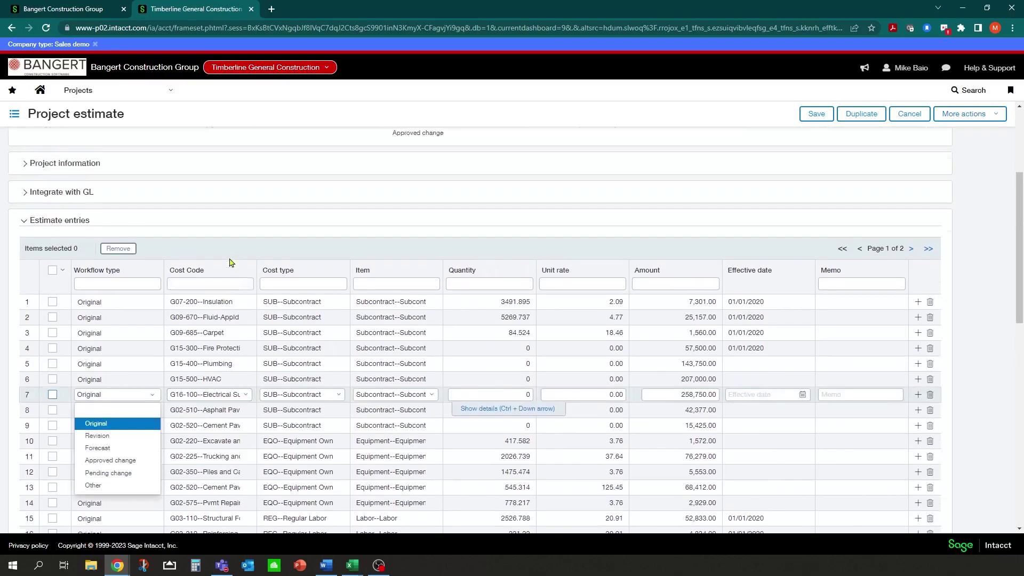
left_click(918, 118)
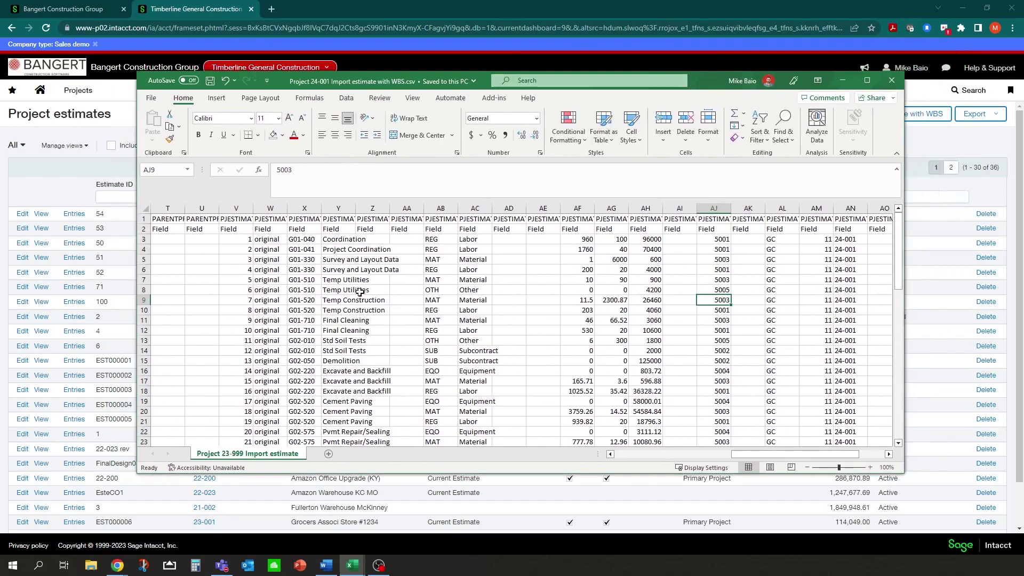
Examine the cost code, cost type, amount and project columns in the Excel file Project 24-001 Import estimate with WBS.csv, and return to the project estimates
left_click(341, 278)
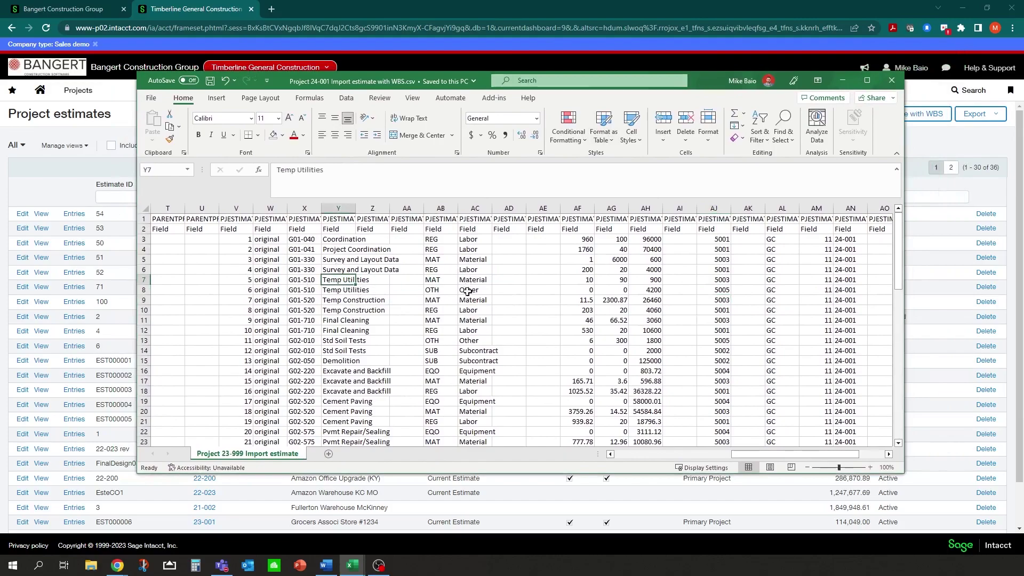
scroll(468, 288, "down", 15)
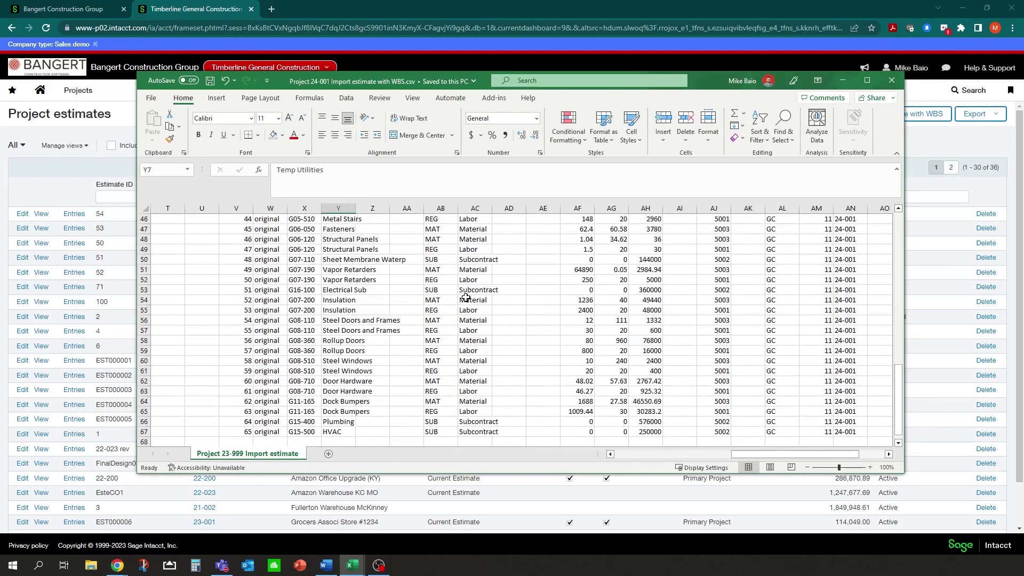
scroll(528, 307, "up", 14)
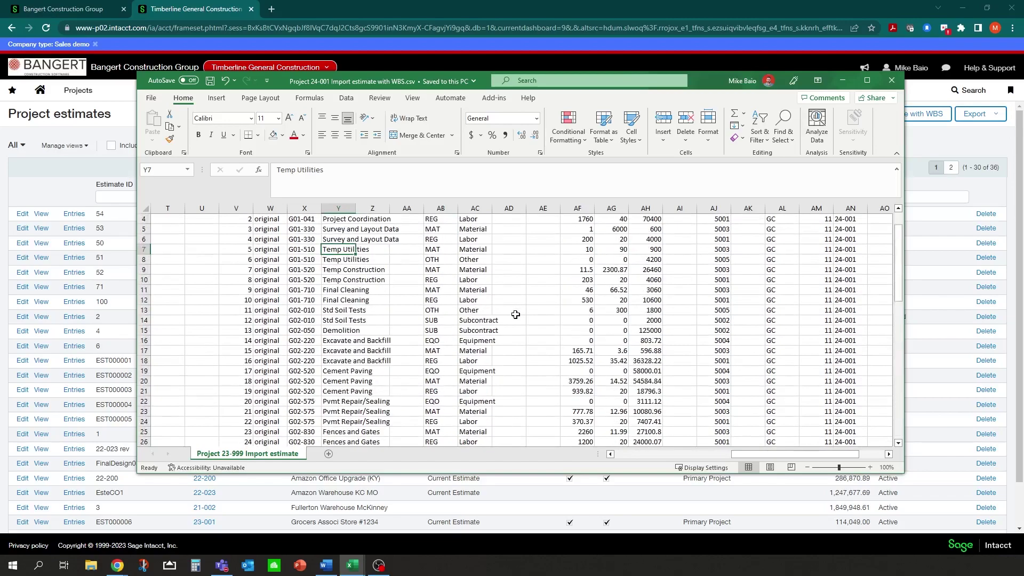
scroll(516, 315, "up", 1)
left_click(874, 454)
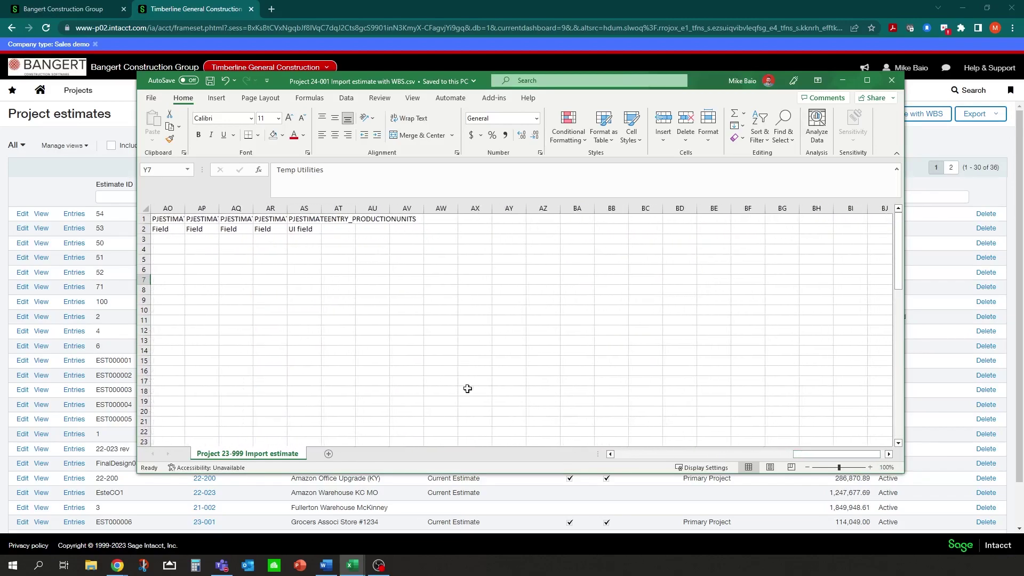
left_click(642, 454)
left_click(809, 280)
left_click(847, 270)
left_click(844, 240)
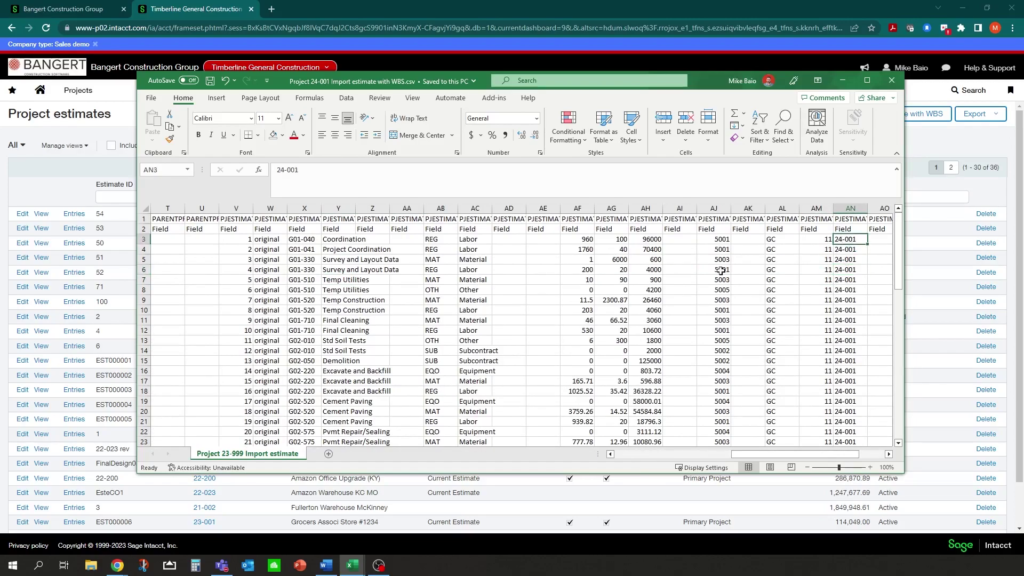
left_click(843, 81)
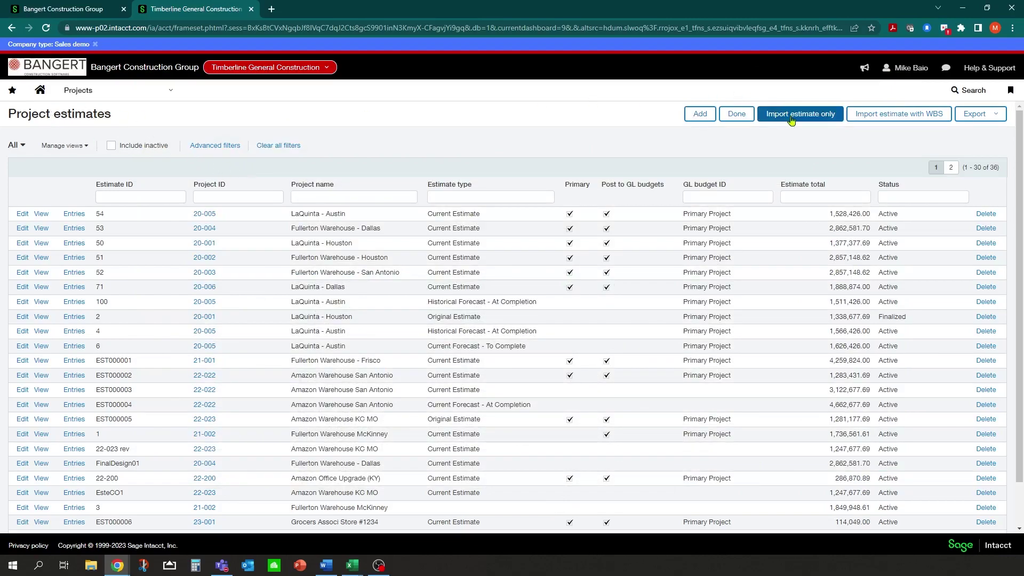
Import the project estimate with WBS from the file Project 24-001 Import estimate with WBS.csv and close the import
left_click(905, 115)
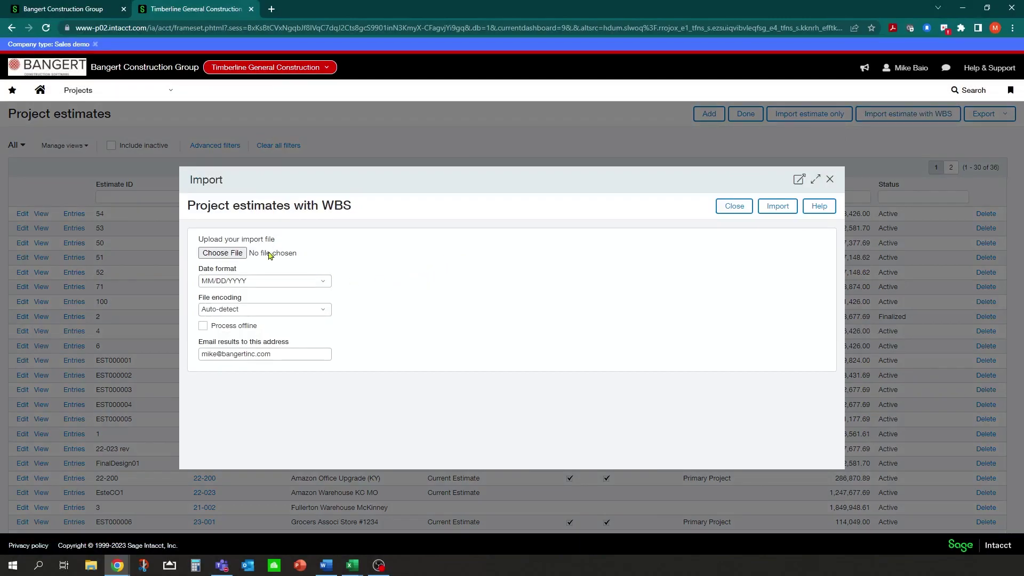
left_click(226, 256)
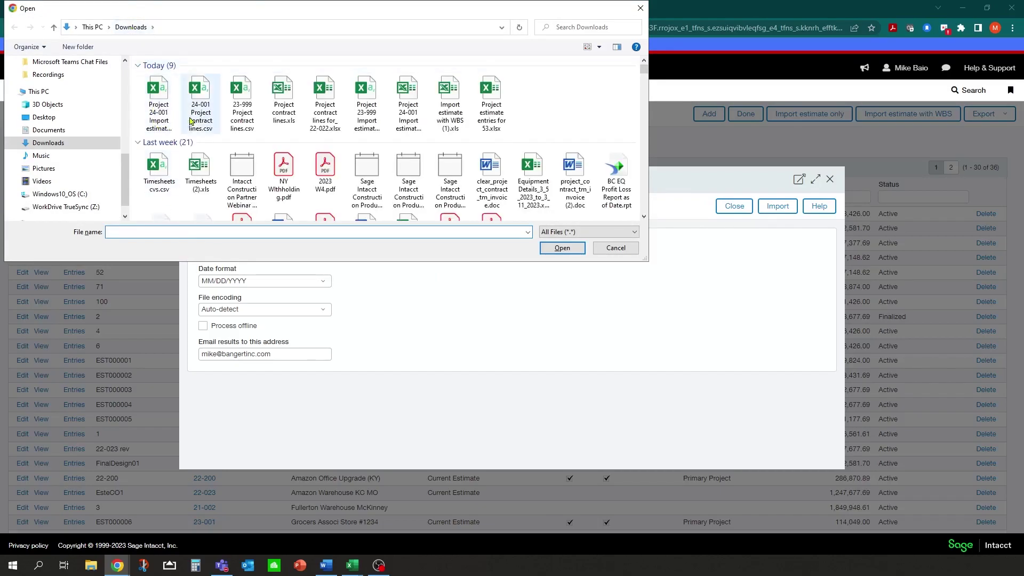
double_click(163, 106)
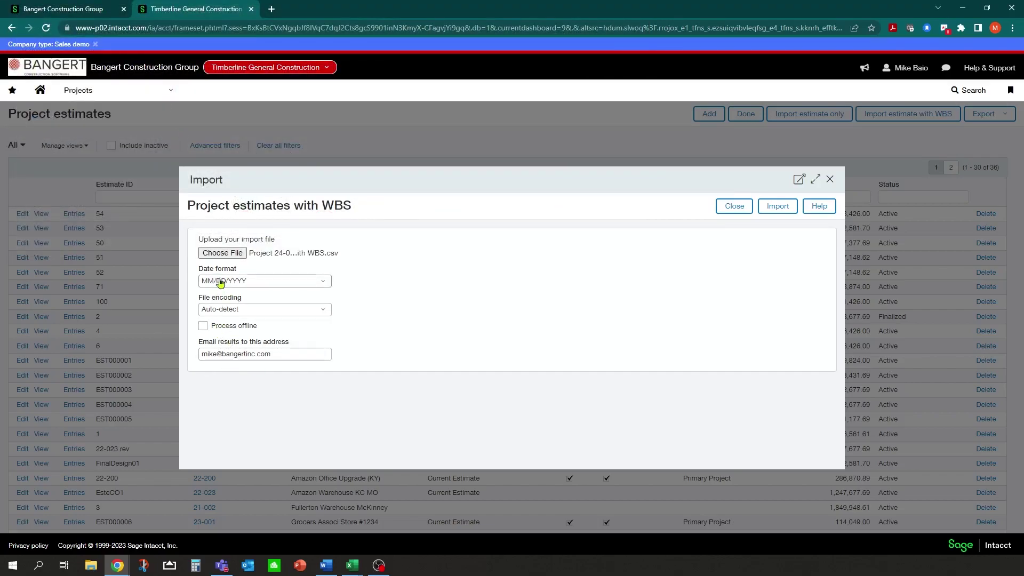
left_click(772, 208)
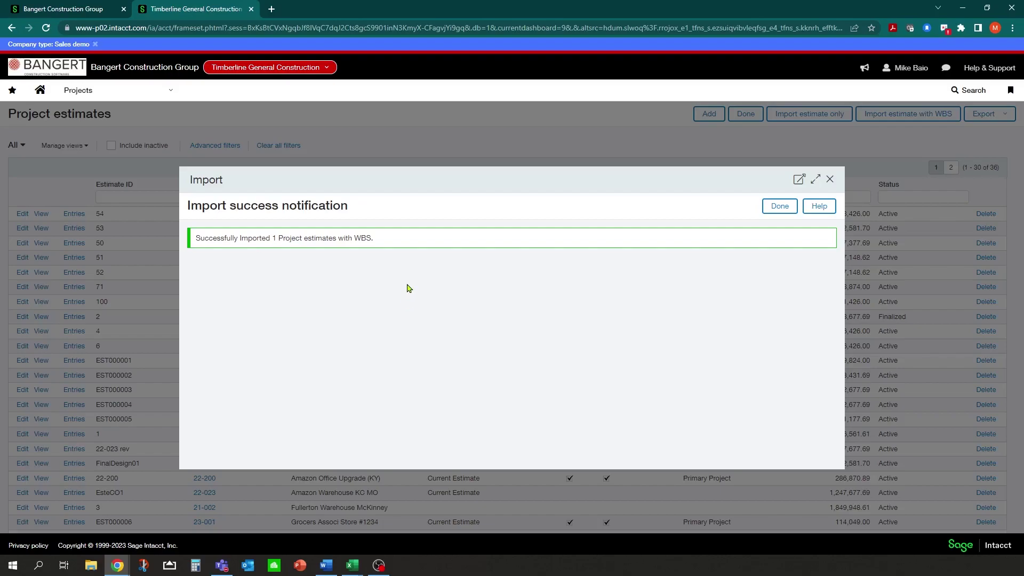
left_click(779, 207)
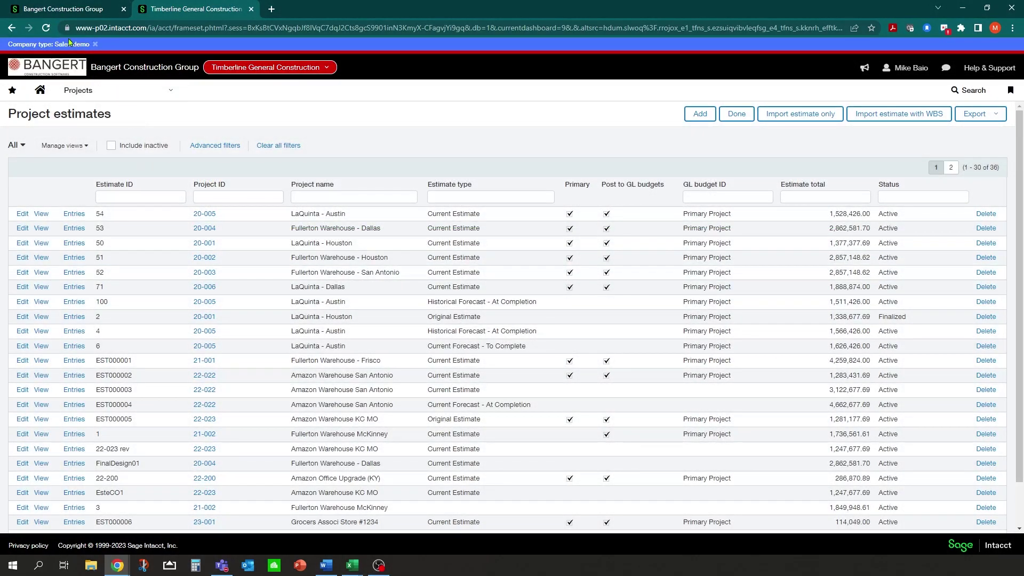
Refresh the project estimates list and examine the entries of the Acme Warehouse estimate 24001
left_click(44, 29)
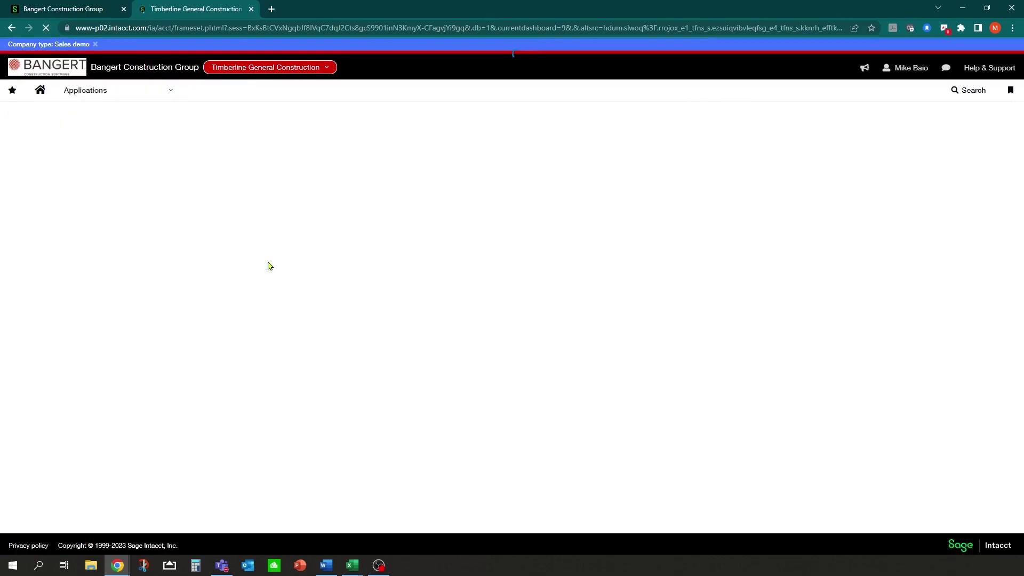
scroll(281, 303, "down", 3)
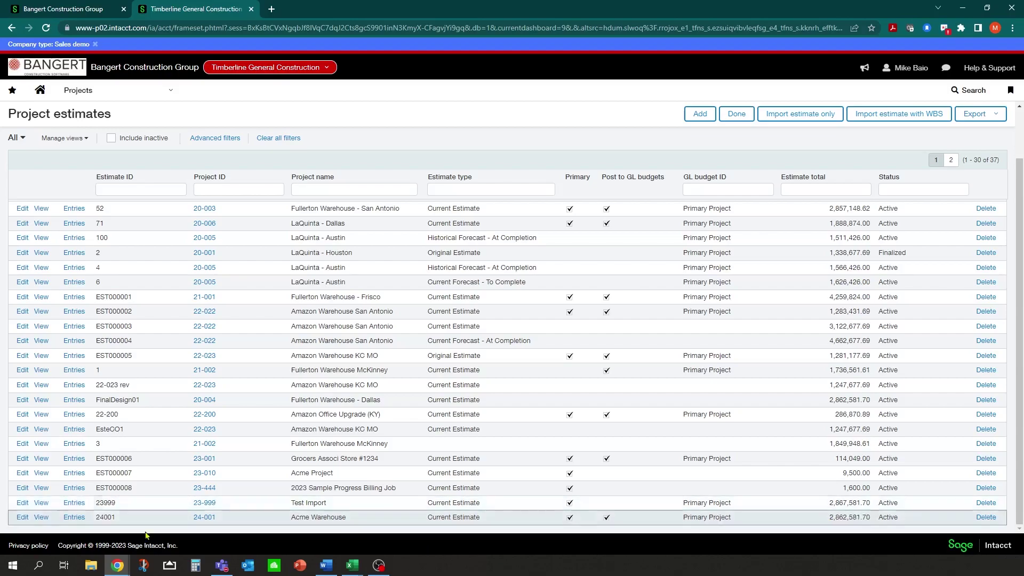
left_click(75, 518)
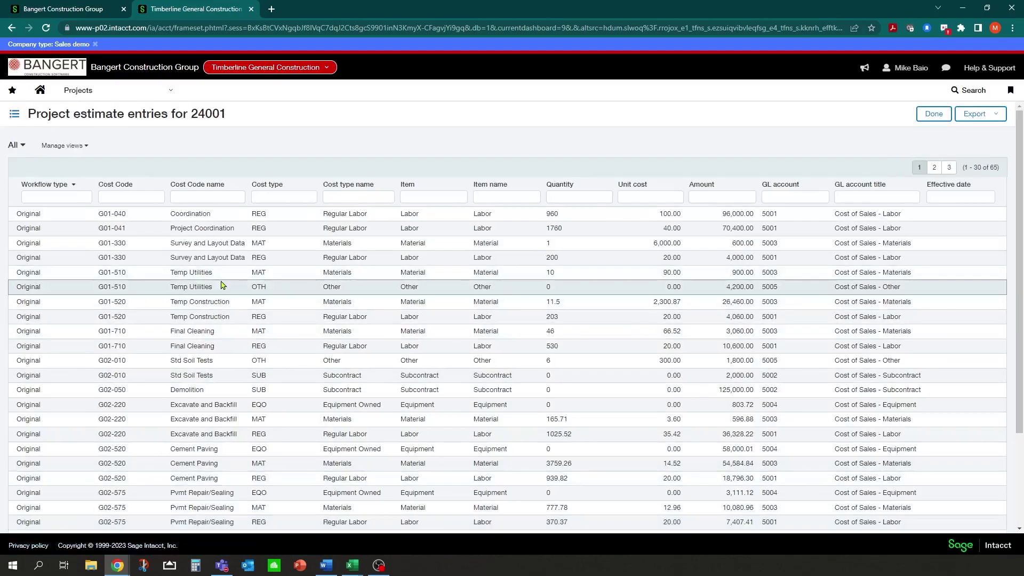
scroll(238, 368, "down", 2)
scroll(238, 410, "up", 3)
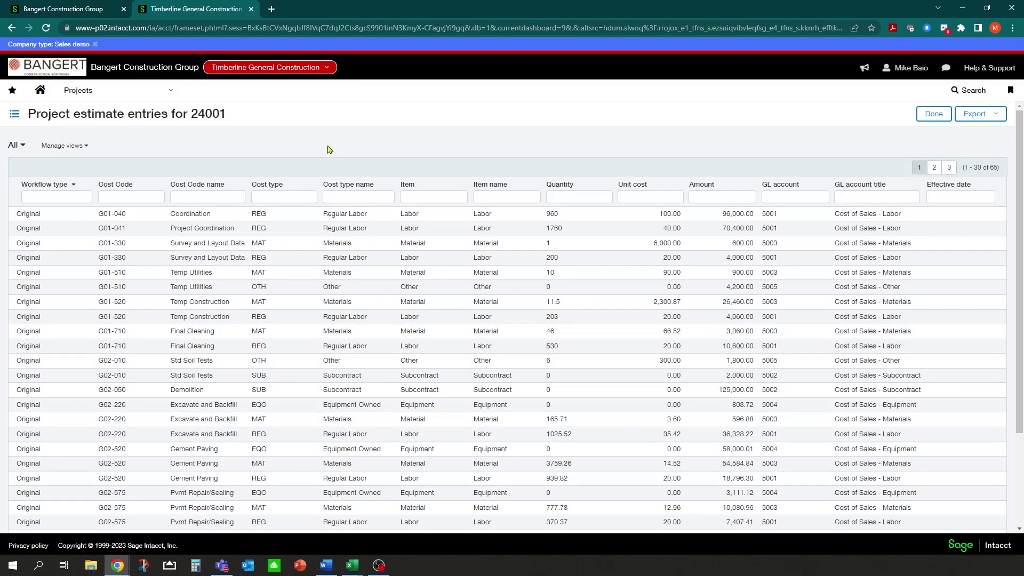
Open the project contracts list in the Projects module and add a new contract with the ID 24-001
left_click(169, 92)
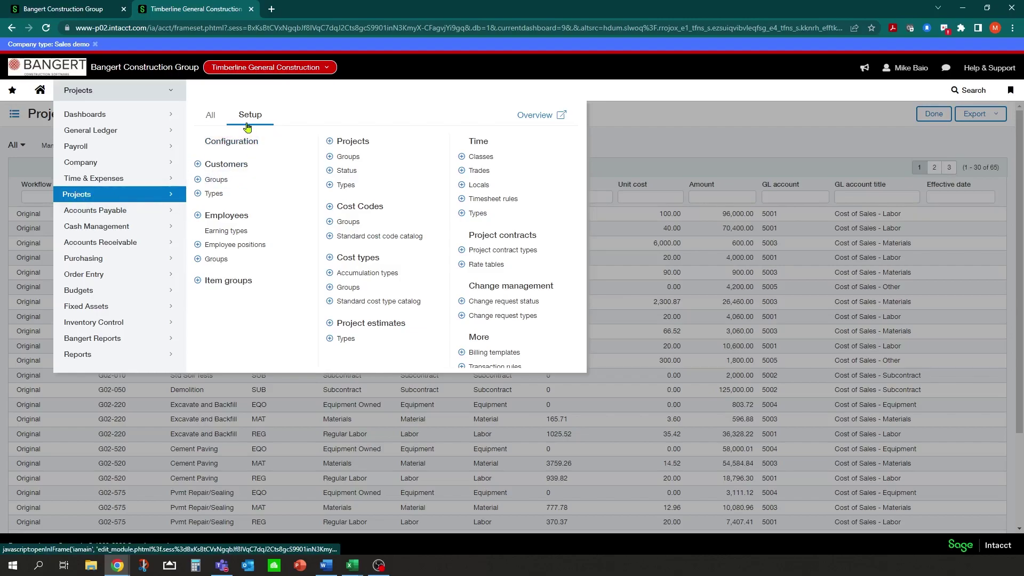
left_click(210, 115)
scroll(331, 191, "down", 1)
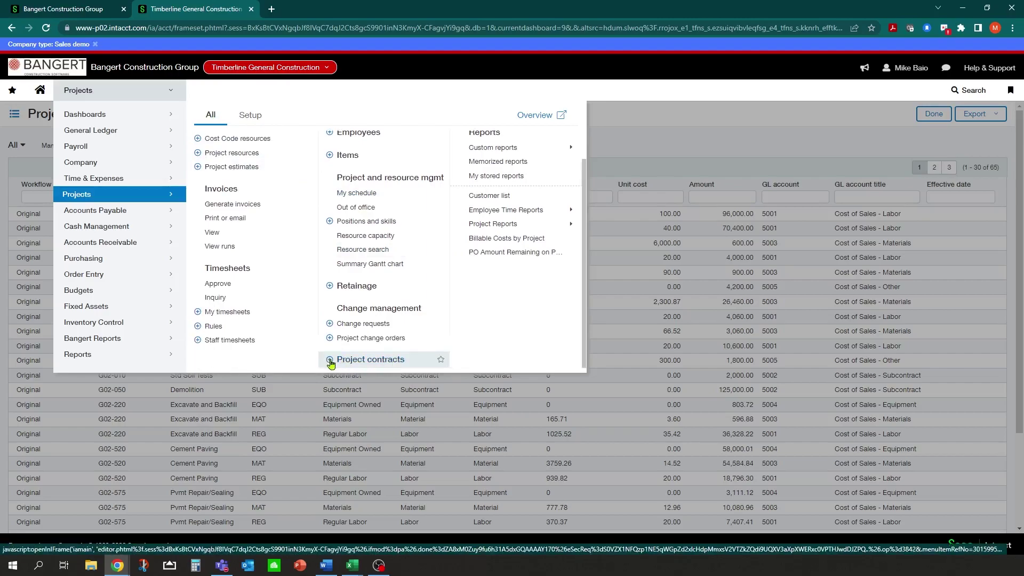
left_click(366, 361)
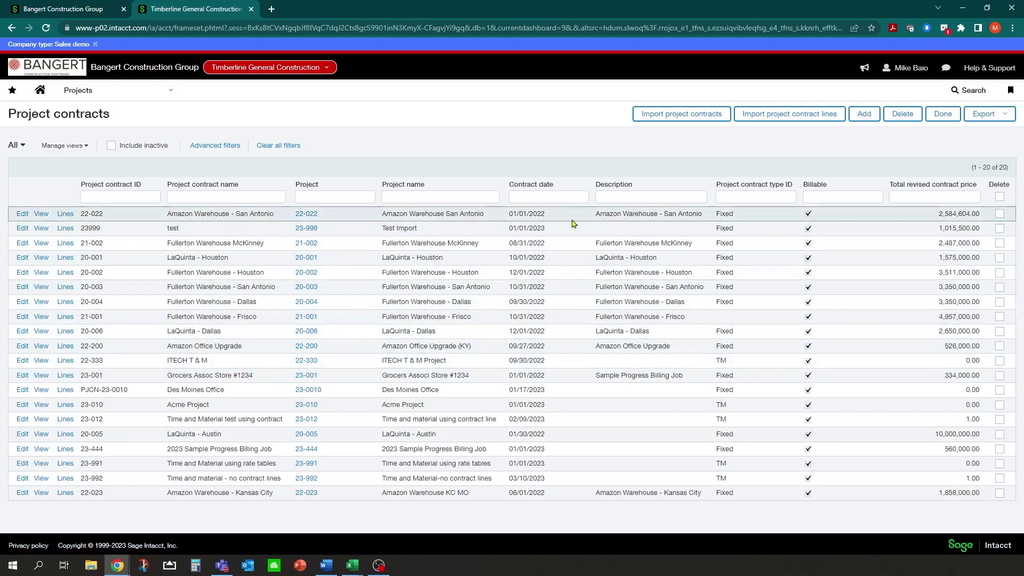
left_click(865, 115)
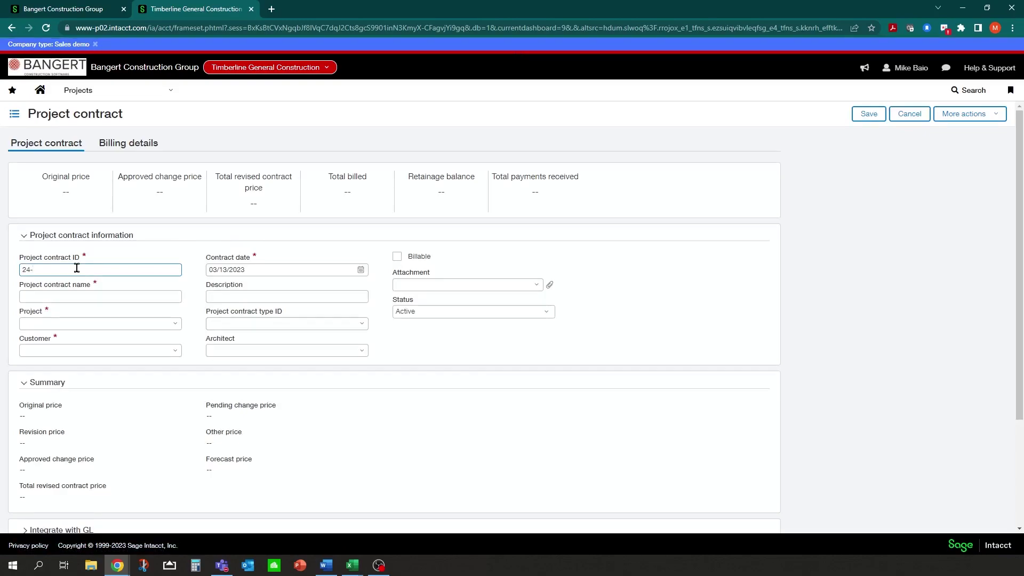
Assign the contract to project 24-001--Acme Warehouse and name the contract Acme Warehouse
left_click(102, 301)
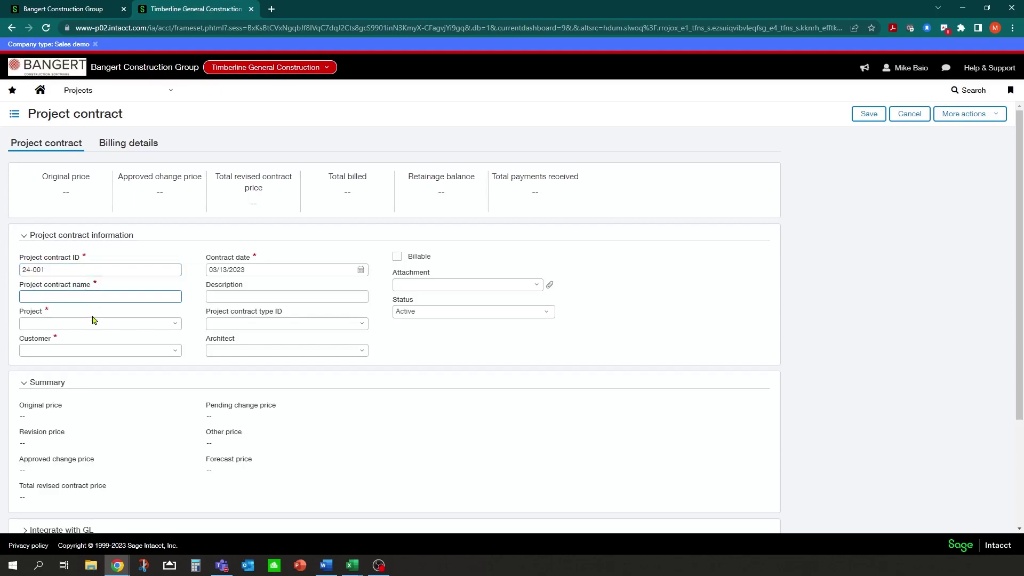
left_click(178, 327)
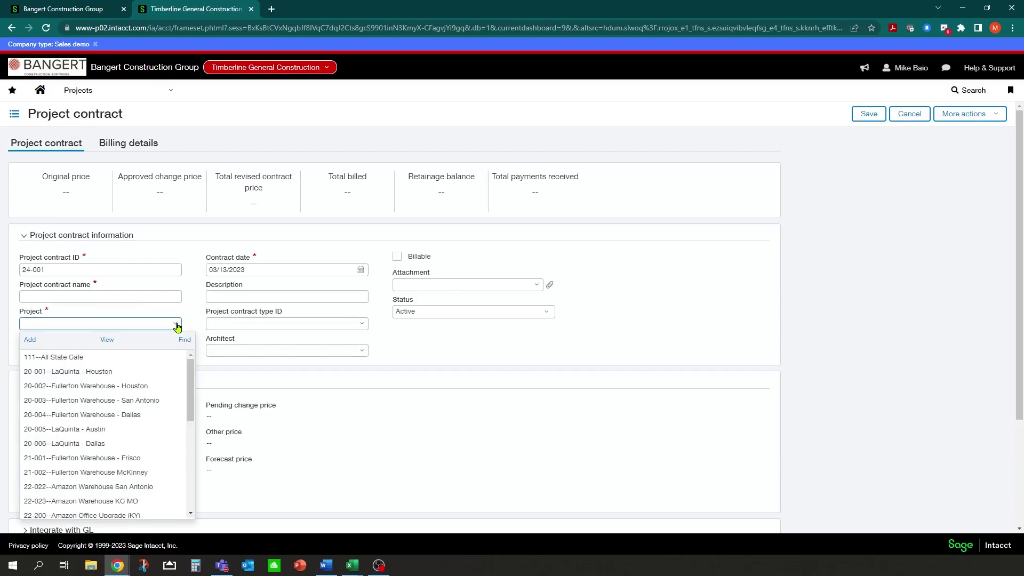
type("24")
left_click(75, 358)
left_click_drag(109, 327, 52, 327)
key("ctrl+c")
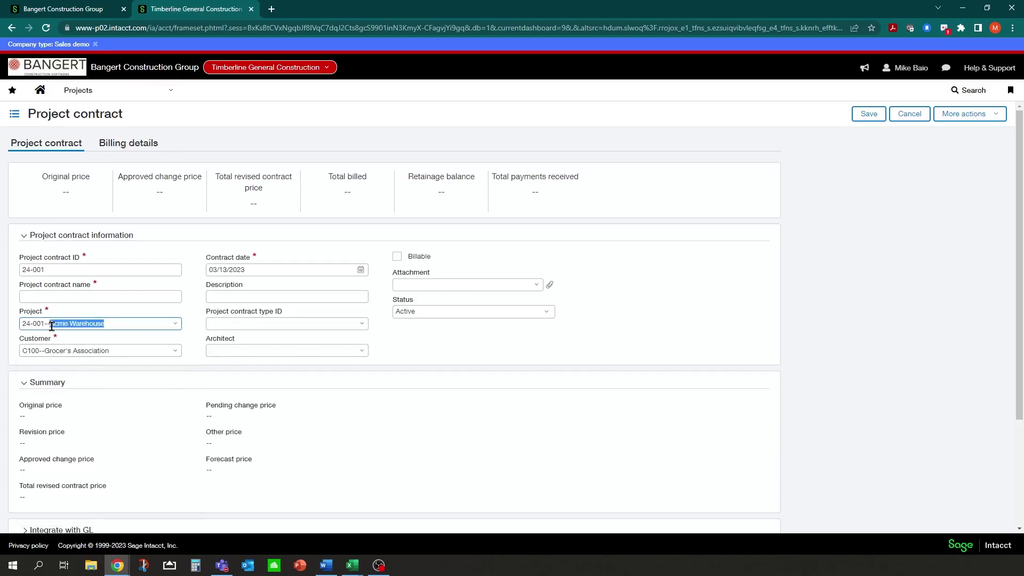
left_click(56, 295)
key("ctrl+v")
left_click(174, 327)
left_click(115, 301)
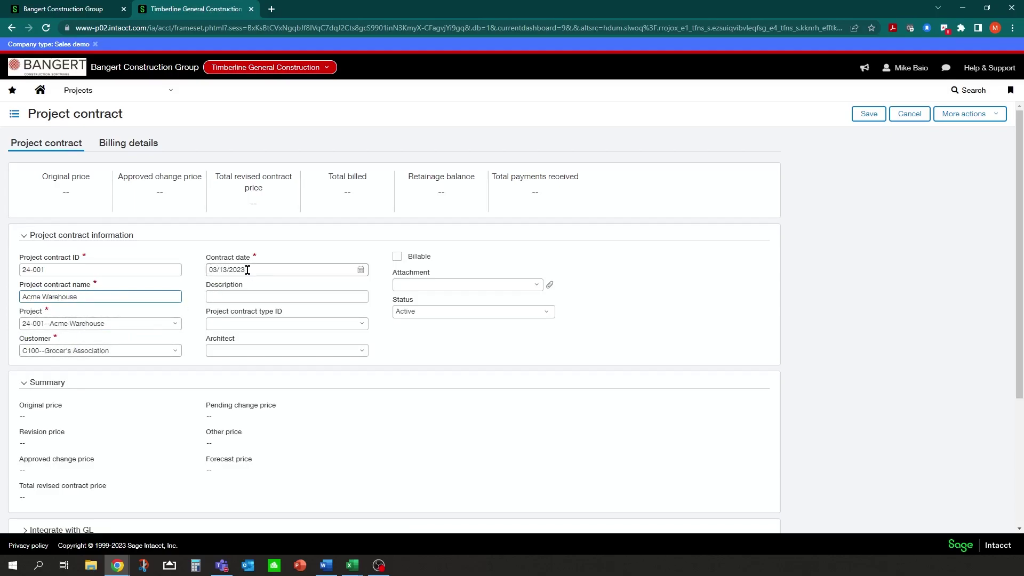
Set the contract date to 01/01/2023 and the contract type to Fixed, and mark the contract as billable
left_click(360, 270)
left_click(215, 286)
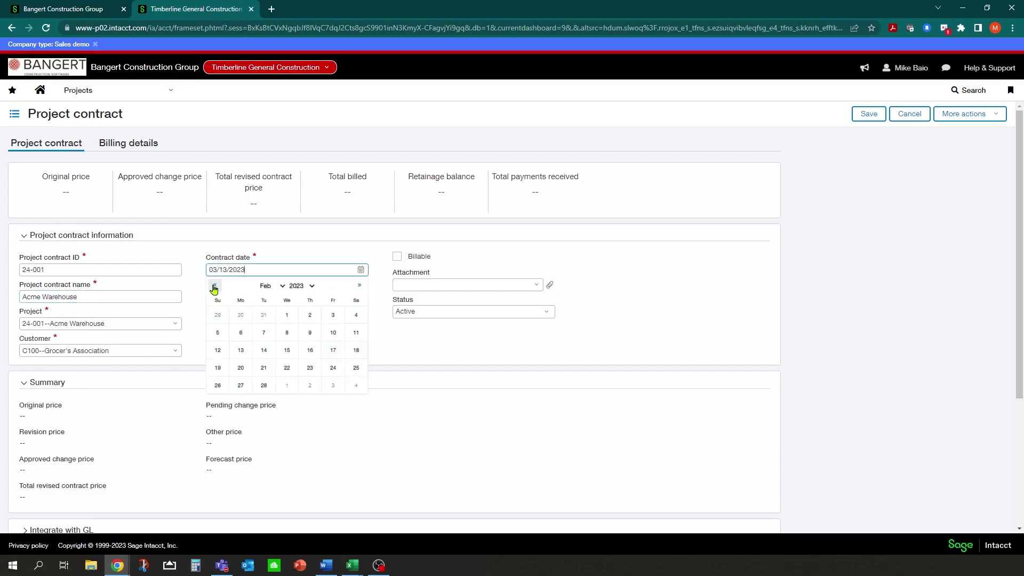
left_click(214, 287)
left_click(219, 316)
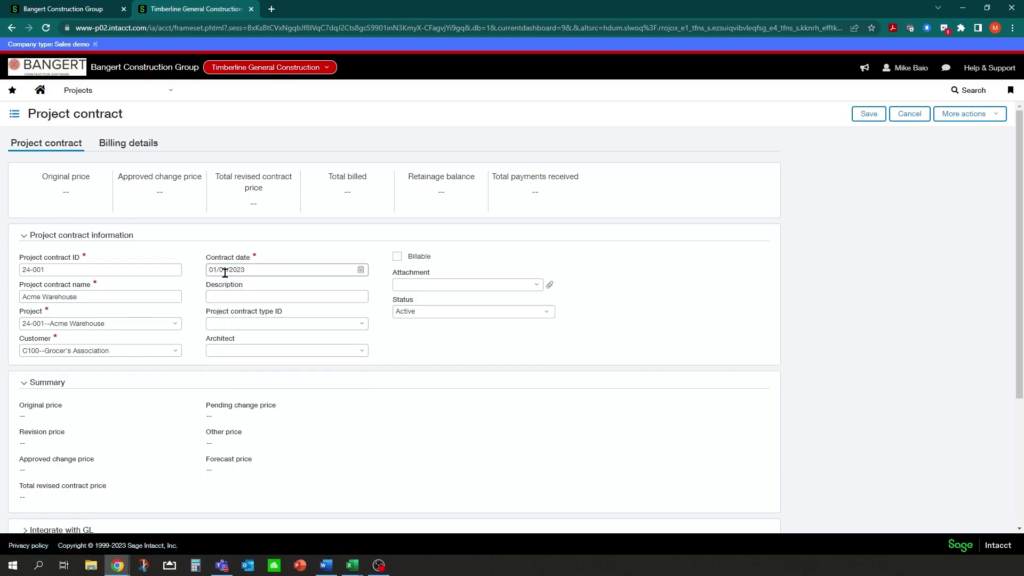
left_click(360, 325)
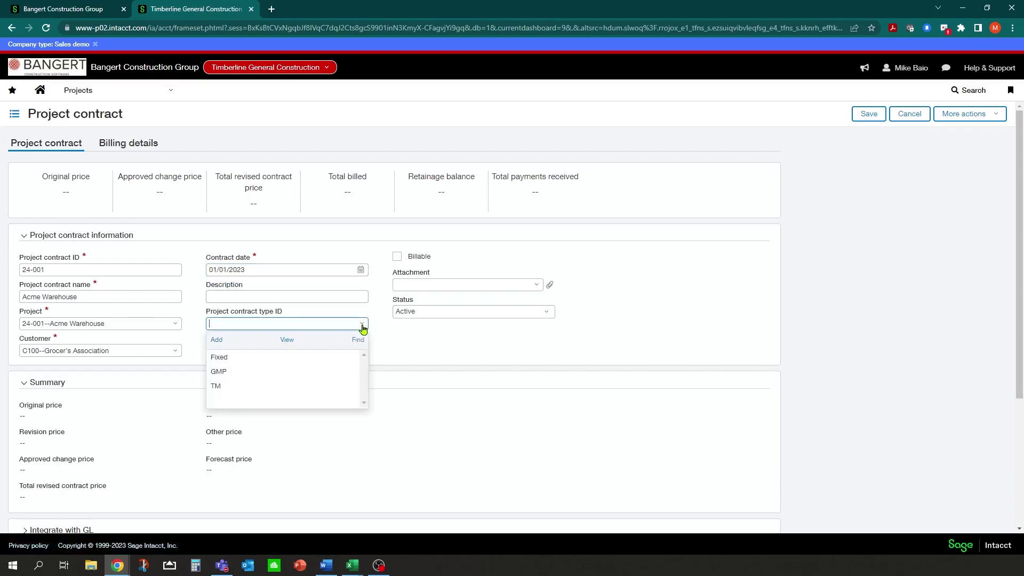
left_click(219, 357)
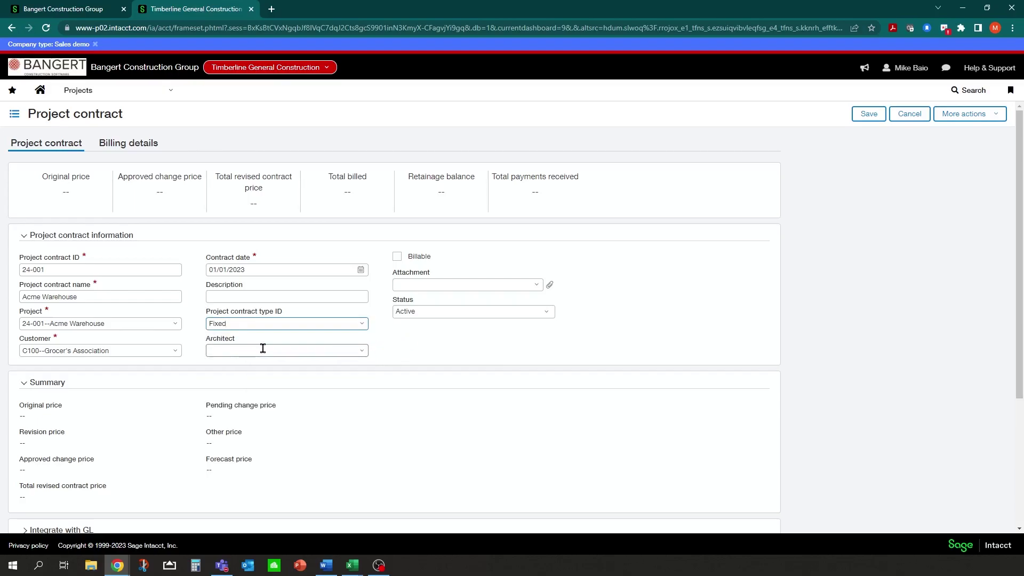
left_click(397, 257)
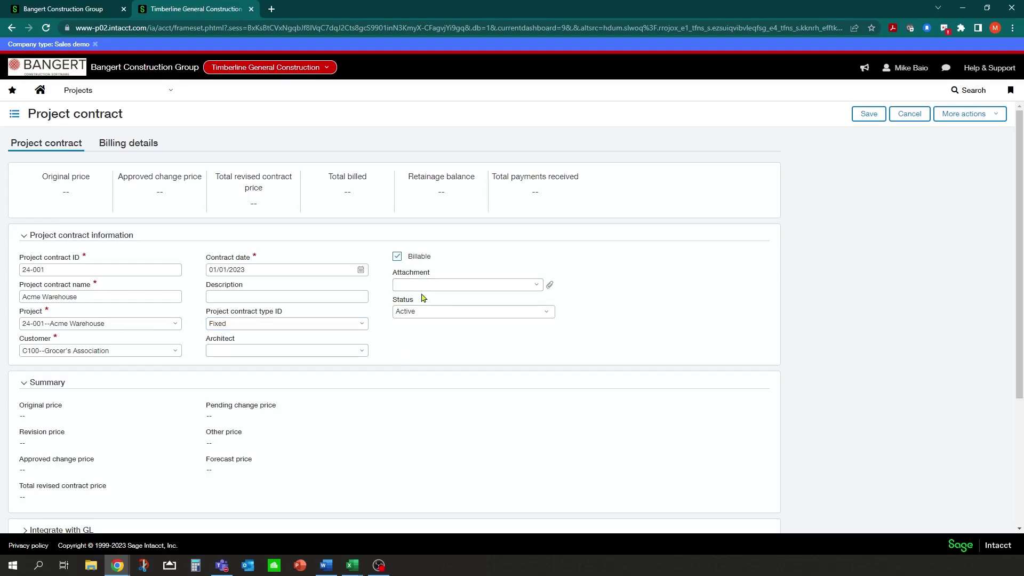
left_click(536, 285)
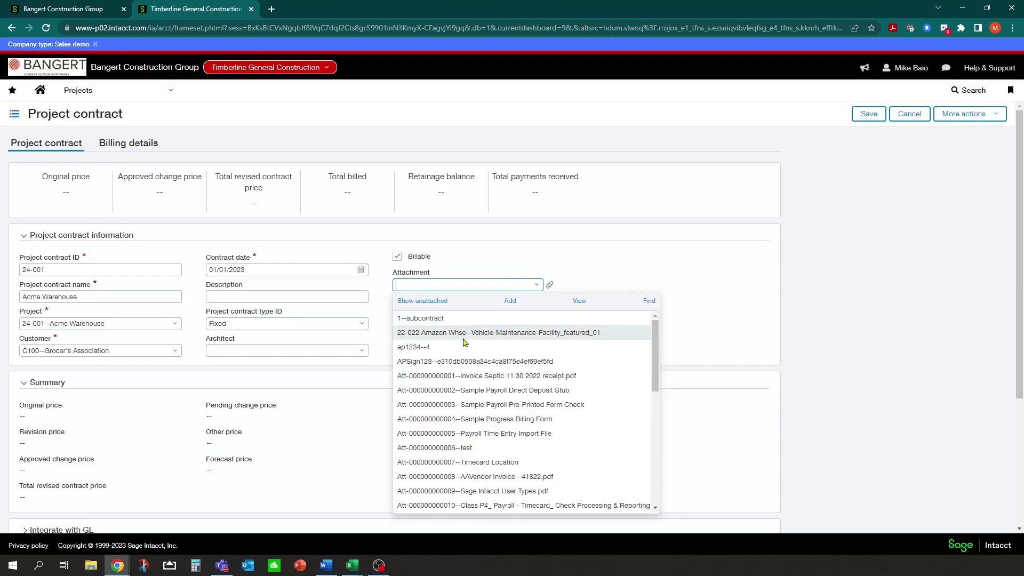
left_click(512, 258)
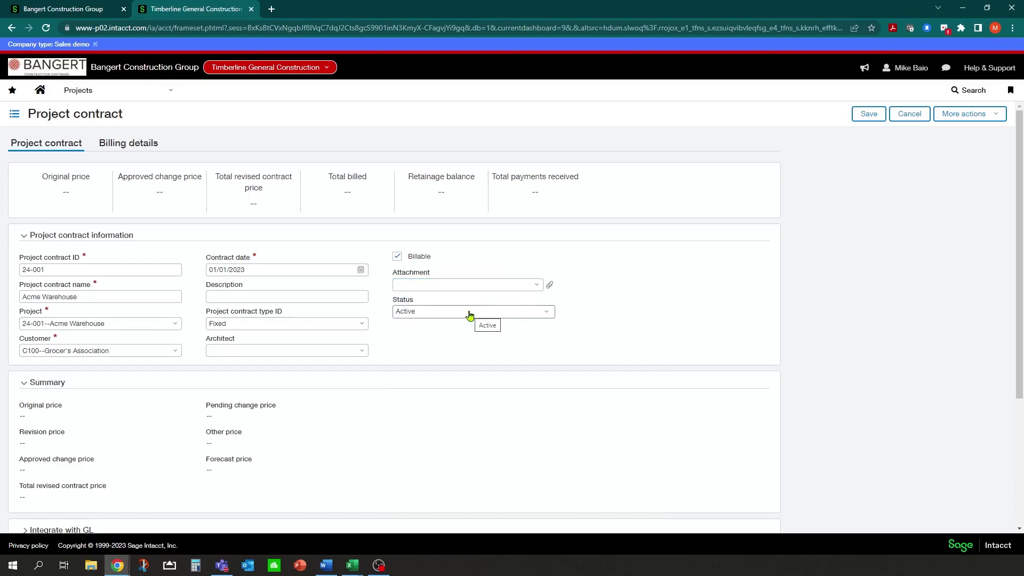
Enable posting to GL budgets and set the original, revision, approved change and pending change GL budget IDs to Project Contract
scroll(164, 379, "down", 3)
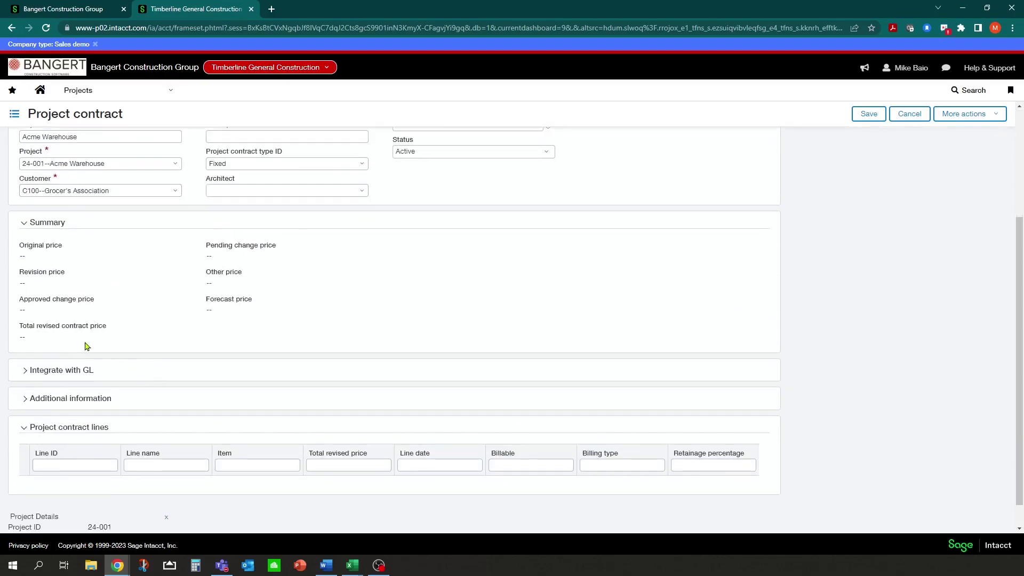
left_click(25, 372)
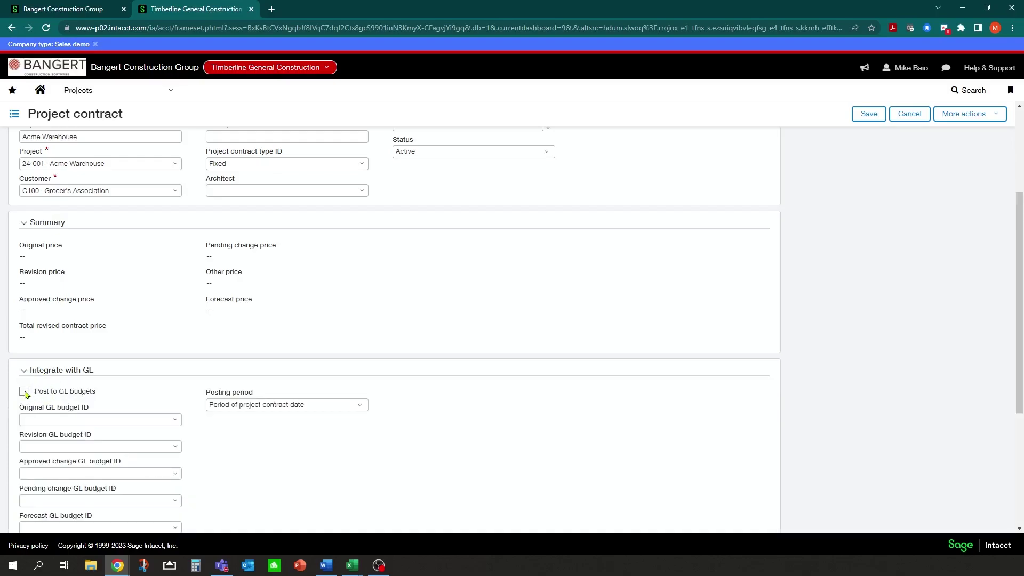
left_click(23, 392)
scroll(181, 367, "down", 1)
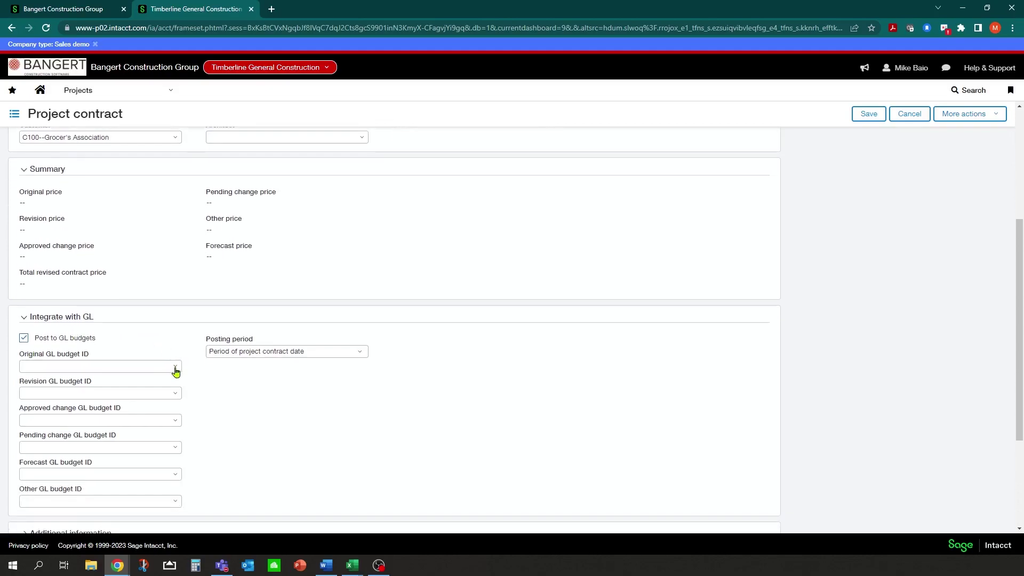
left_click(175, 367)
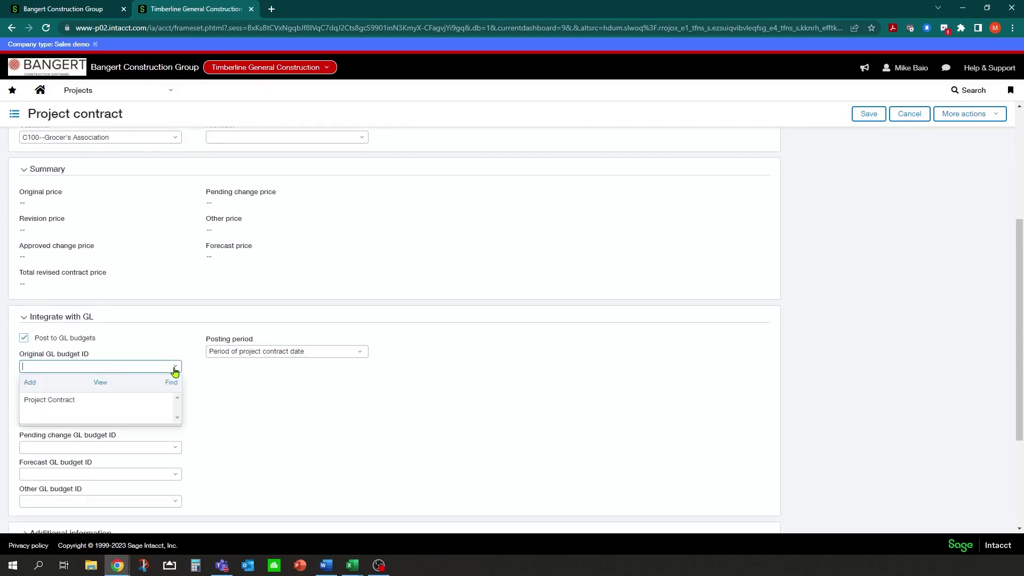
left_click(31, 405)
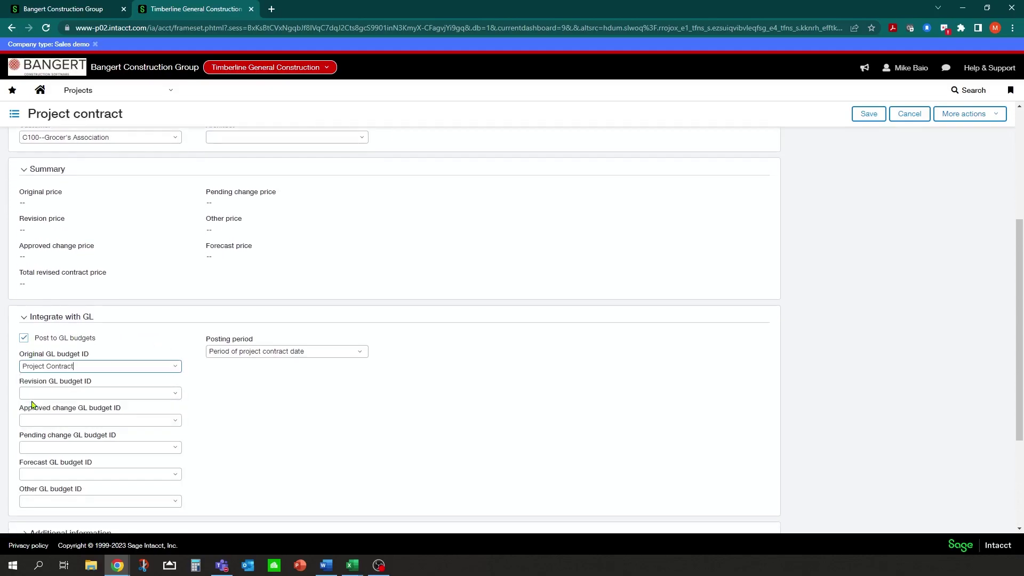
left_click(174, 393)
left_click(36, 429)
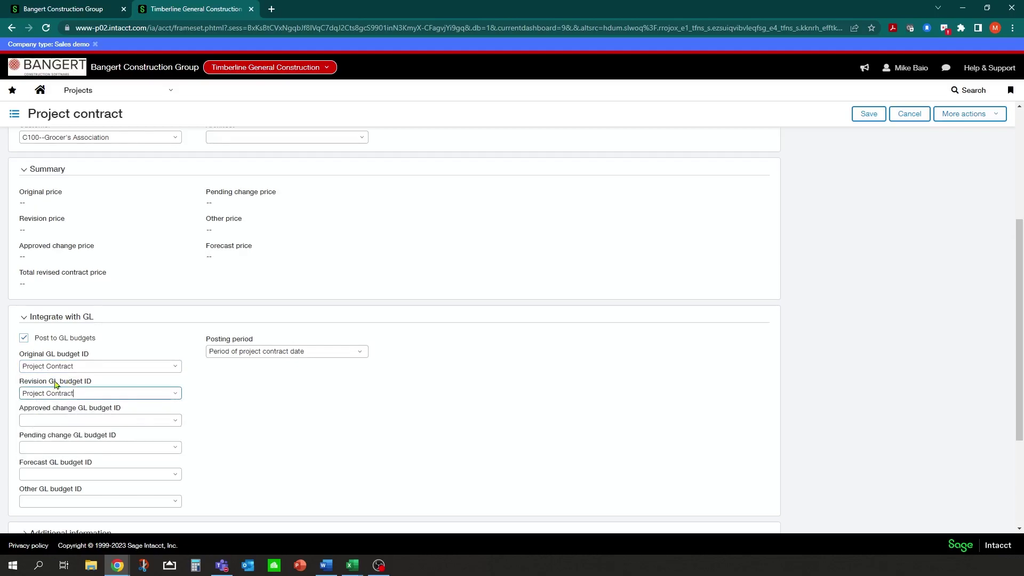
left_click(175, 421)
left_click(47, 454)
left_click(177, 451)
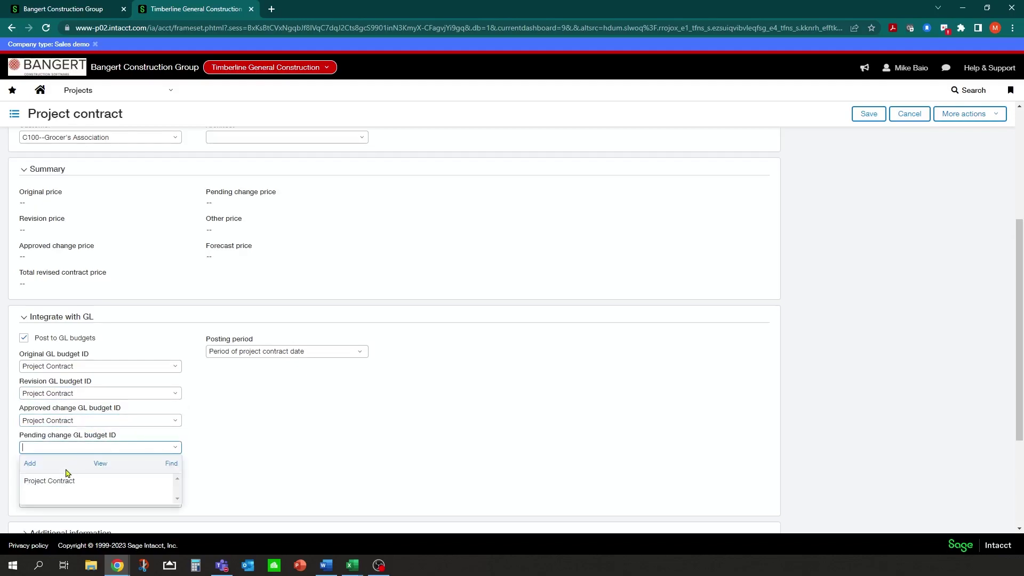
left_click(59, 481)
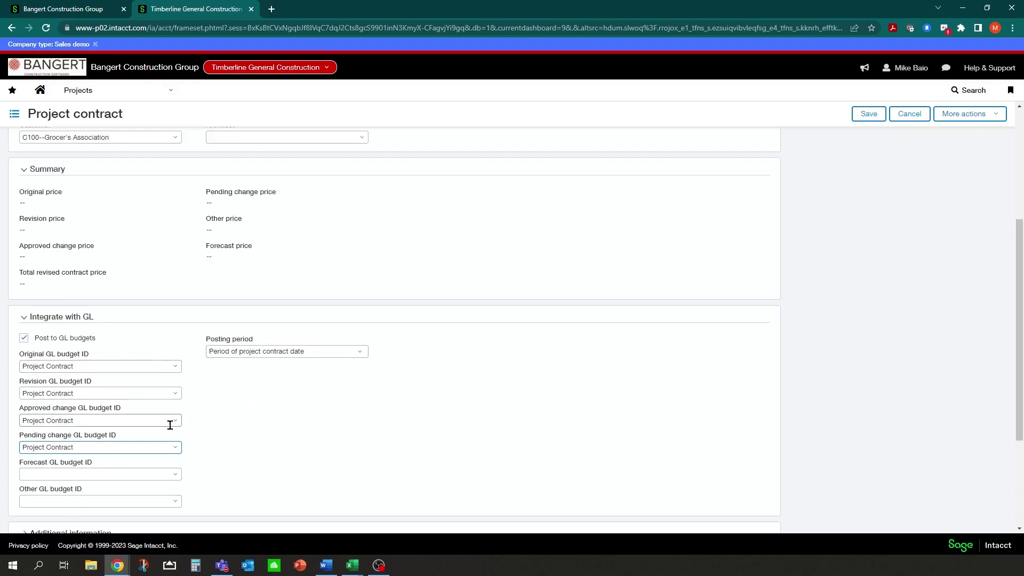
Set the GL posting period to Period of each project contract line date
left_click(363, 354)
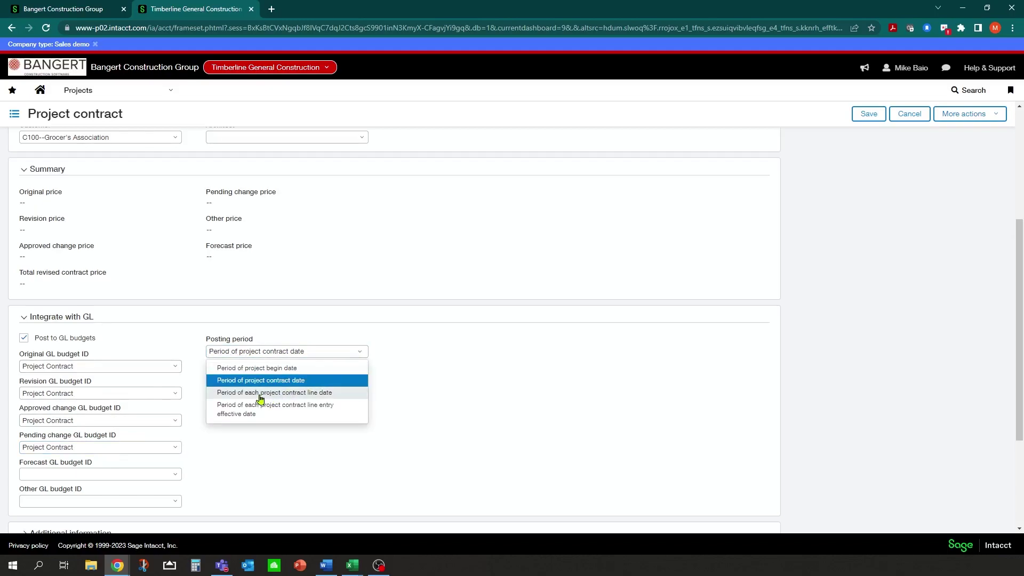
left_click(306, 393)
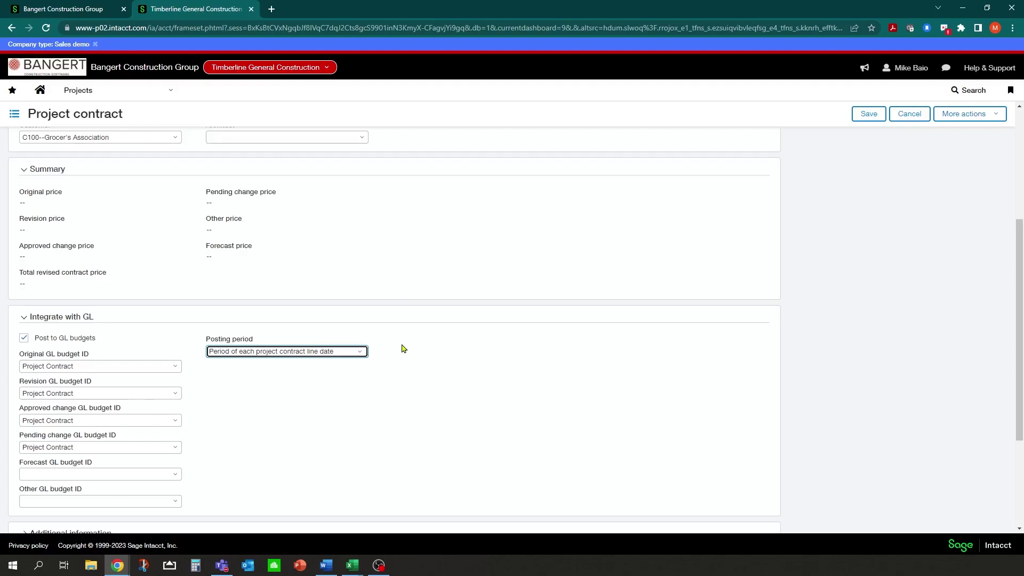
scroll(407, 389, "down", 3)
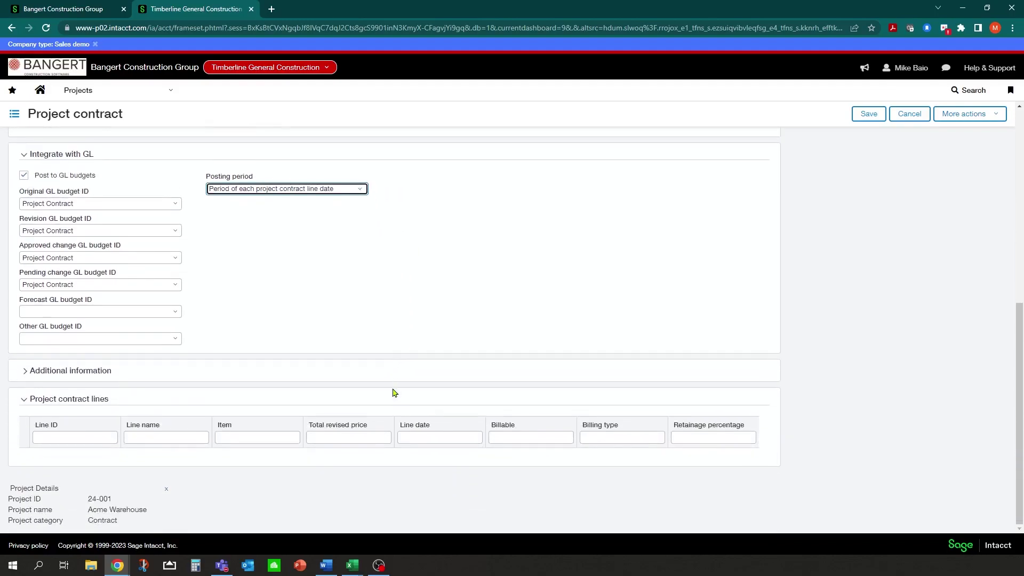
Set the contract's last billing application number to APP000 in the billing details and save the project contract
scroll(362, 315, "up", 7)
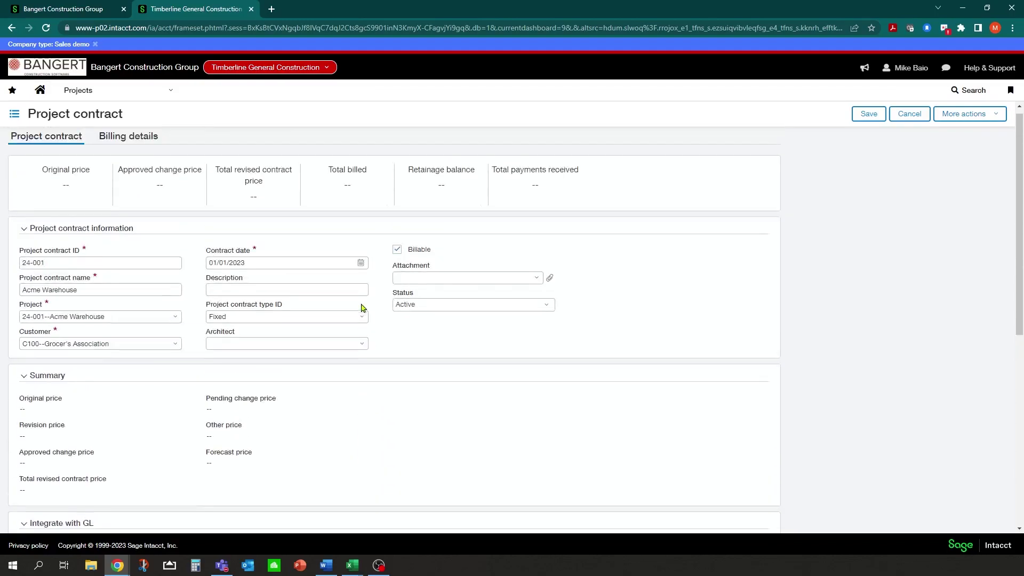
left_click(137, 145)
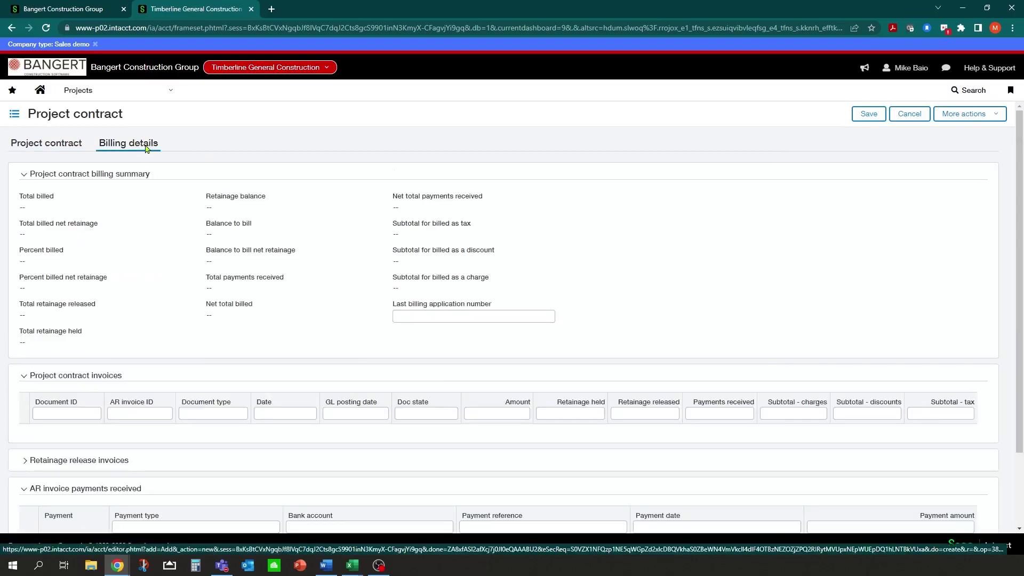
left_click(441, 314)
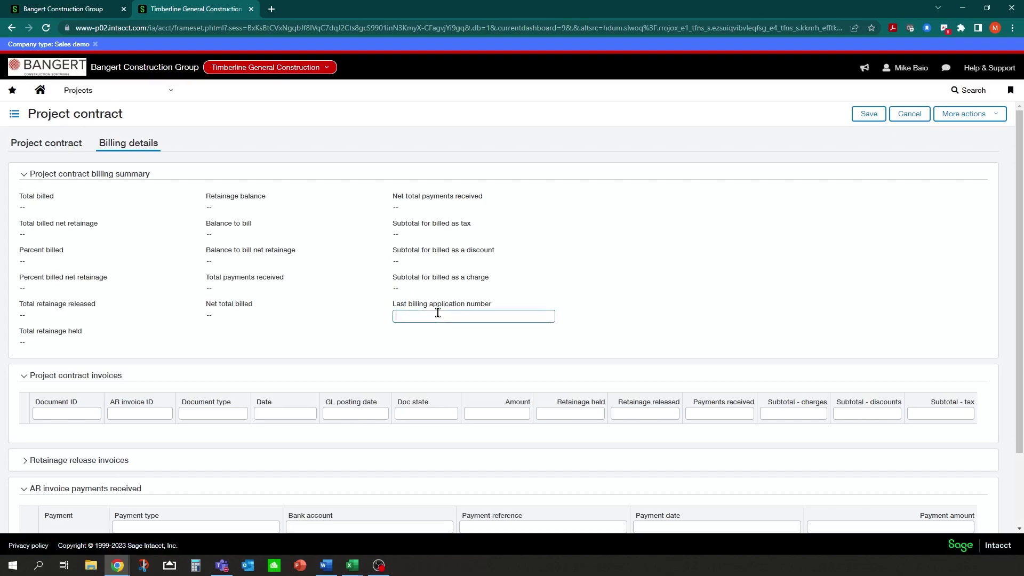
type("APP000")
left_click(304, 288)
scroll(306, 286, "down", 2)
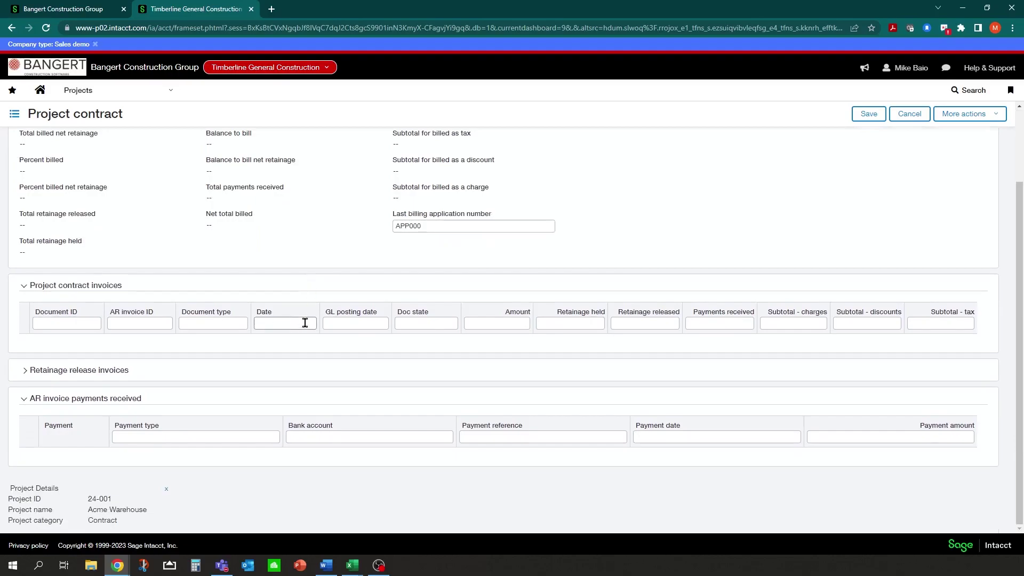
scroll(305, 323, "up", 2)
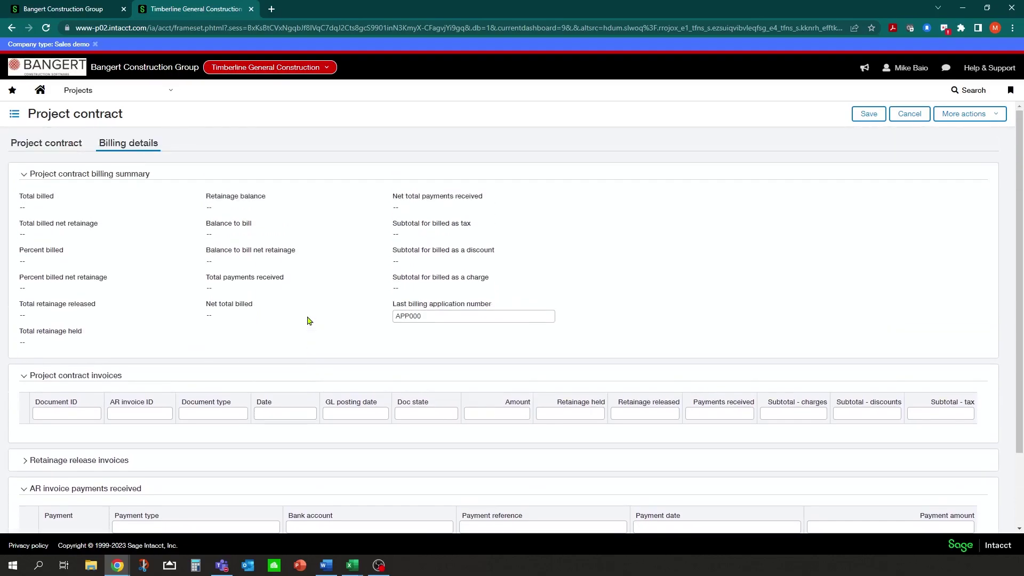
left_click(868, 115)
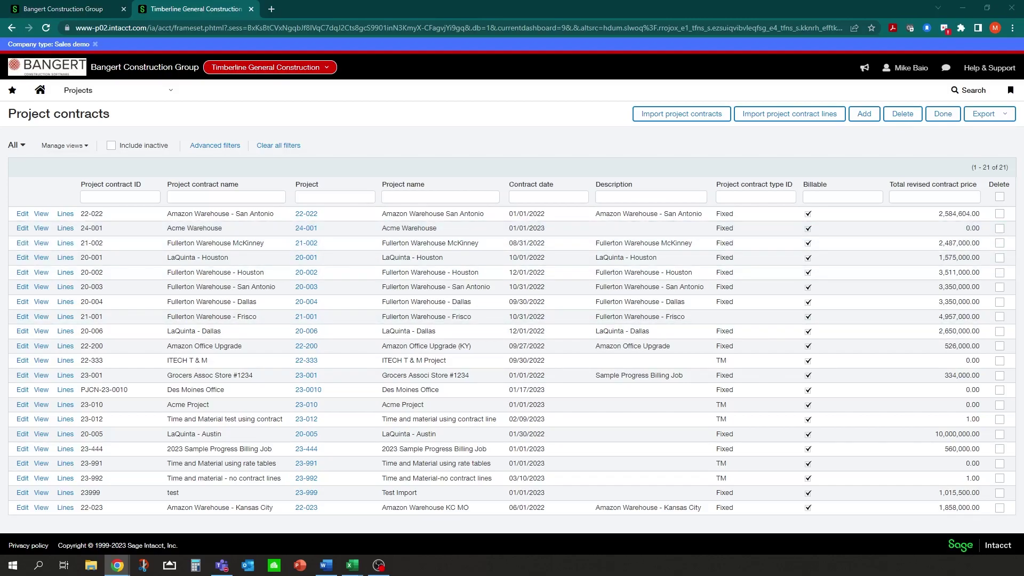
Switch to 24-001 Project contract lines.csv in Excel and review the contract IDs, line IDs, names and entry prices
key("alt+Tab")
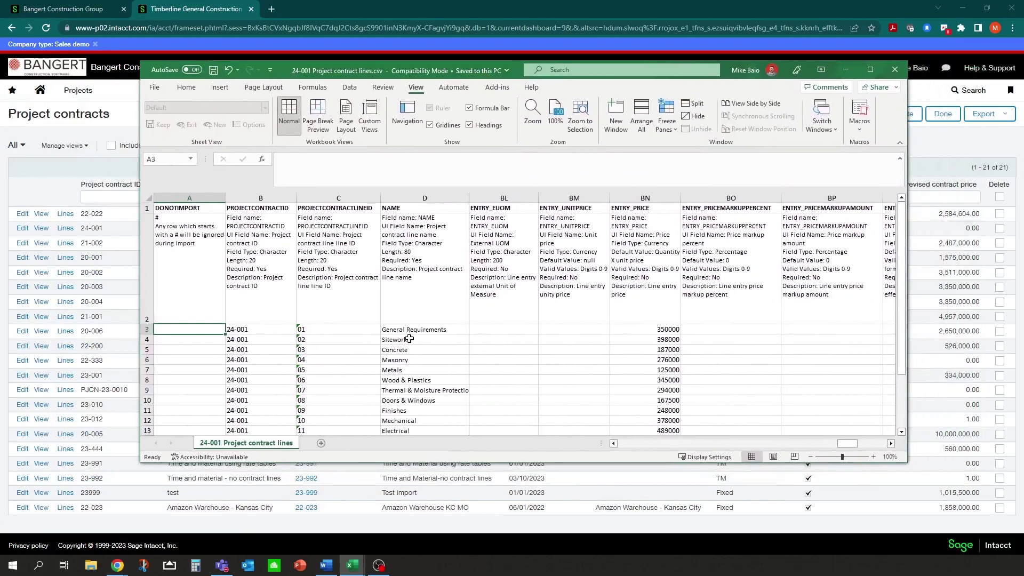
left_click(409, 339)
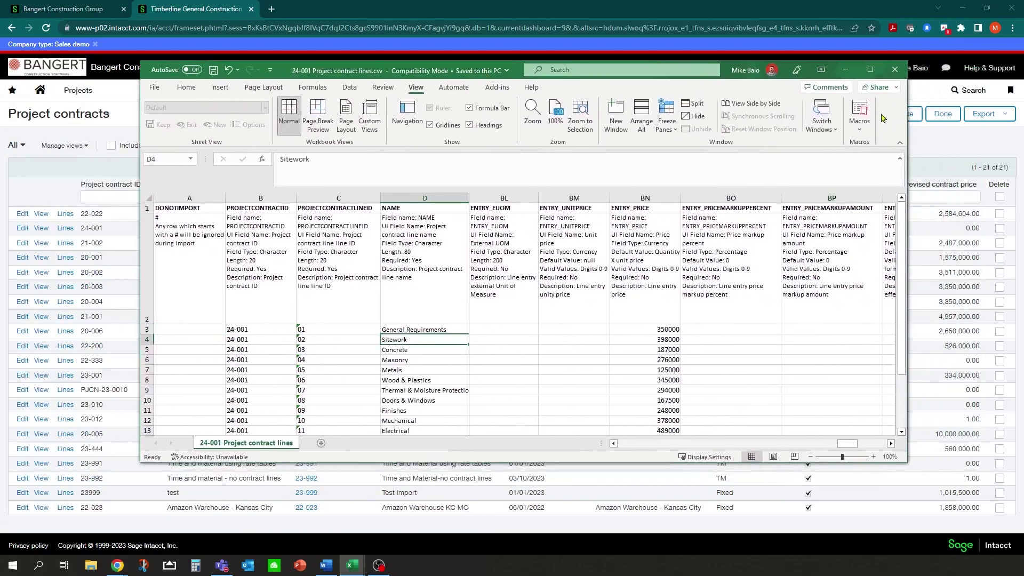
left_click(870, 70)
left_click(132, 291)
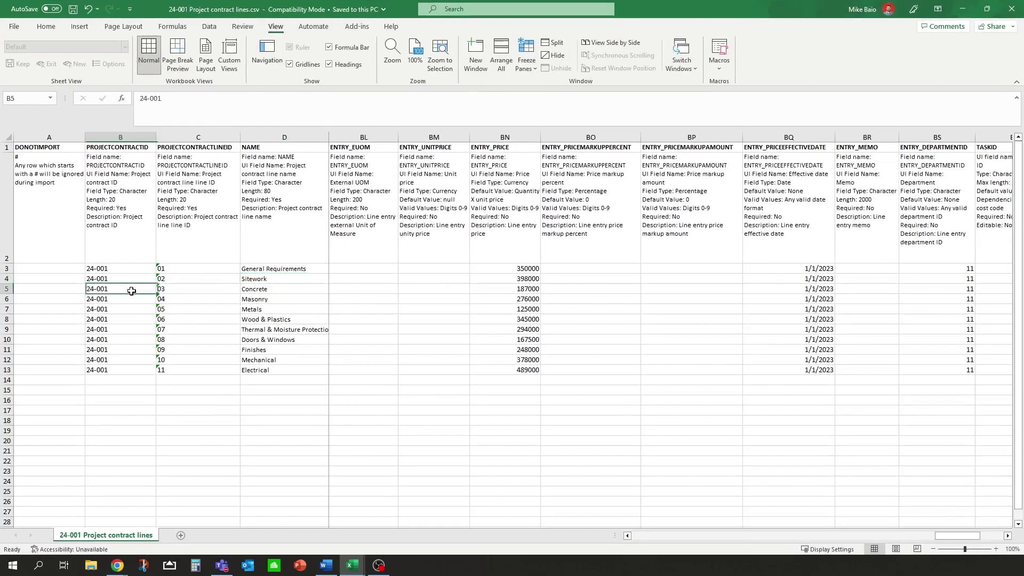
left_click(181, 290)
left_click(180, 268)
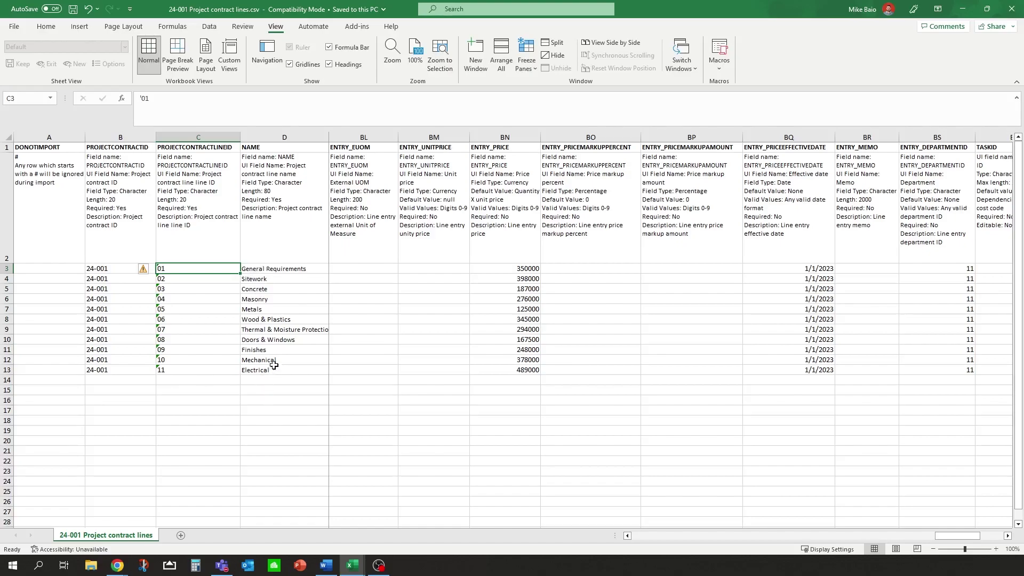
left_click(214, 278)
left_click(265, 279)
left_click(264, 268)
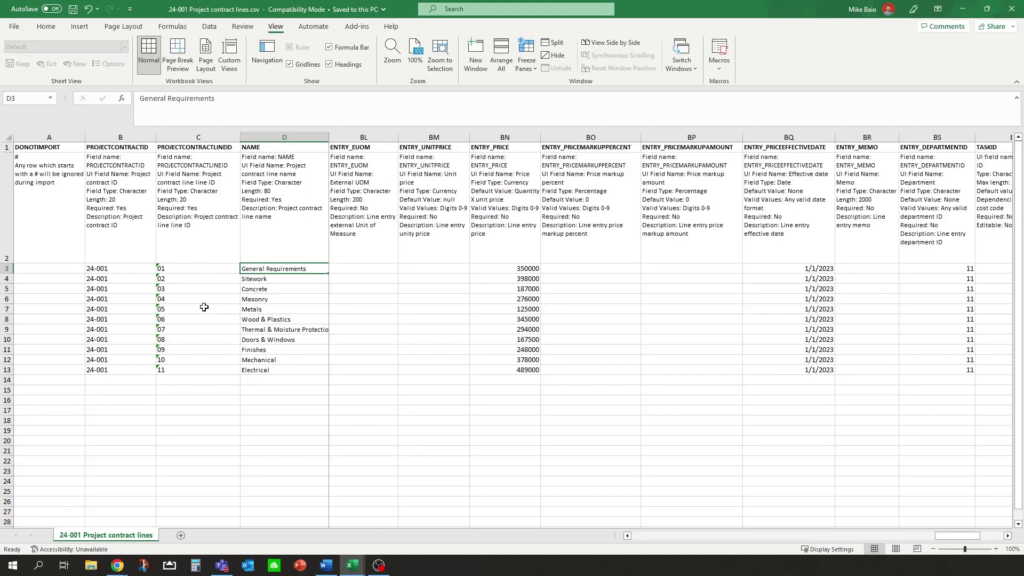
left_click(485, 266)
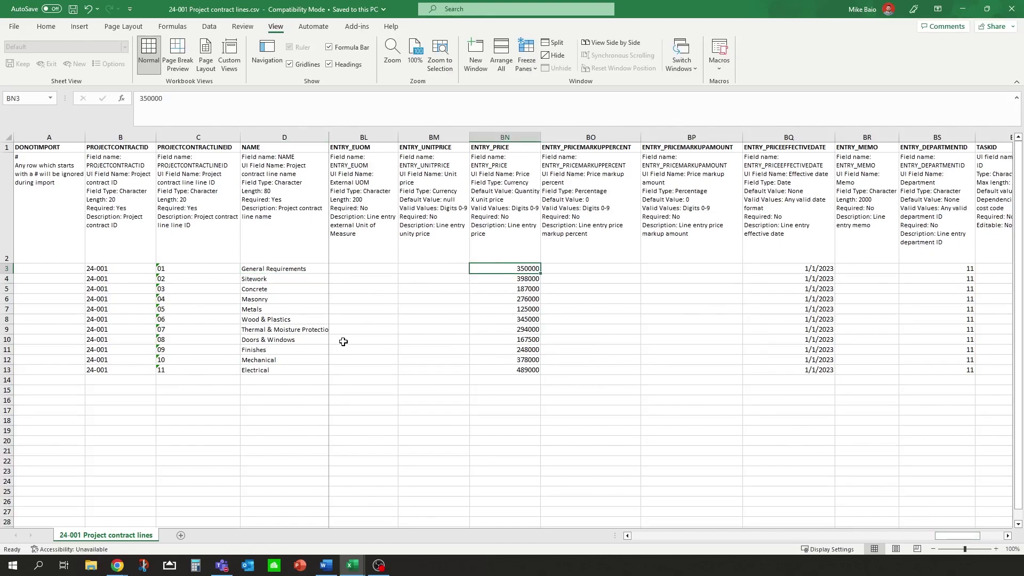
left_click(963, 9)
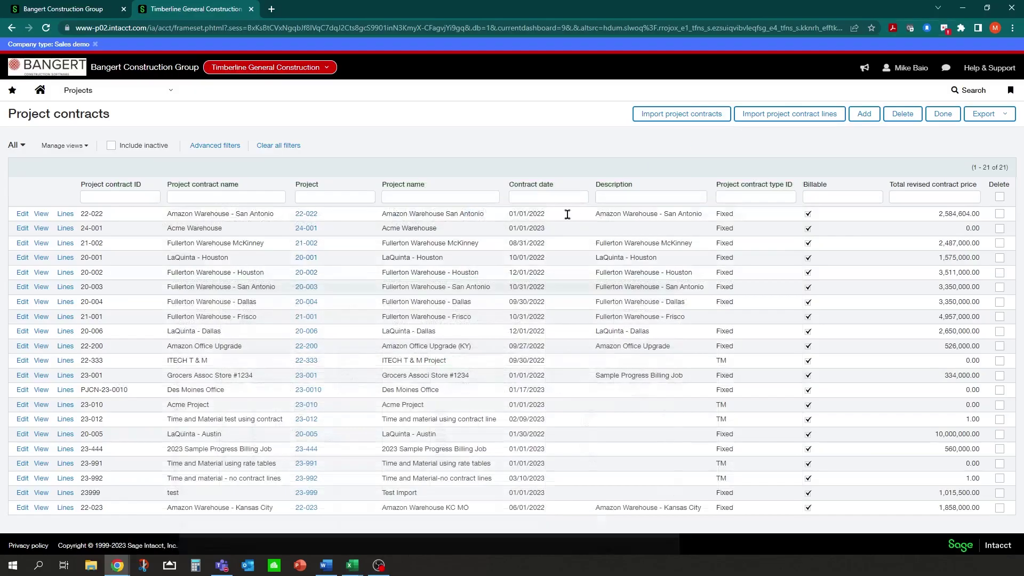
Try to import the project contract lines from the file 24-001 Project contract lines.csv
left_click(789, 119)
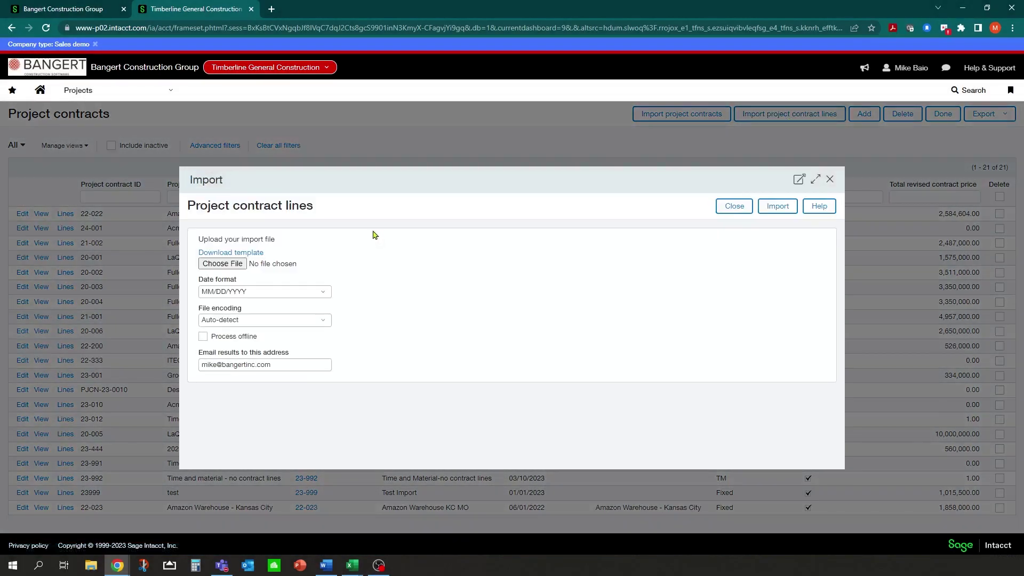
left_click(222, 263)
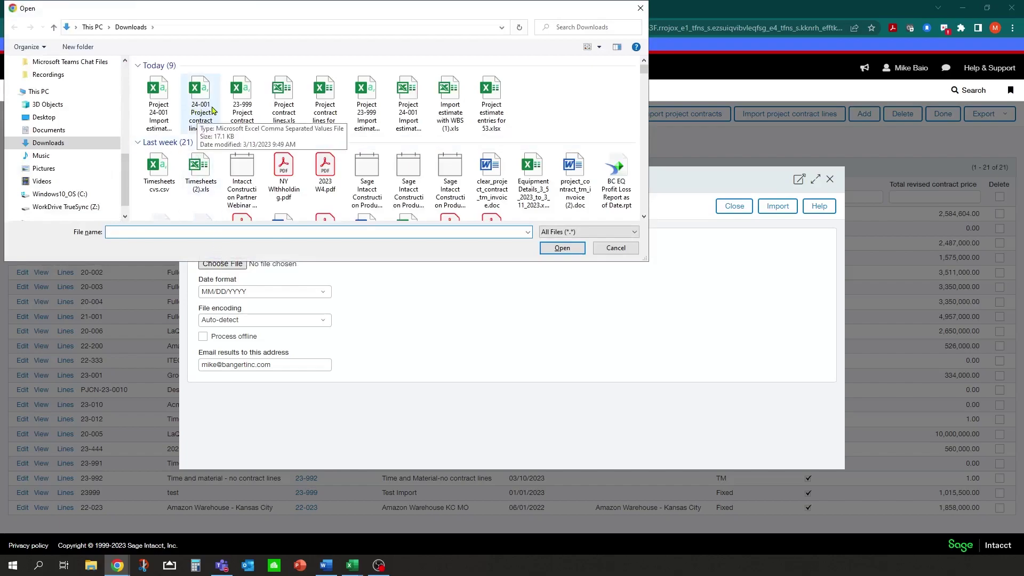
double_click(202, 107)
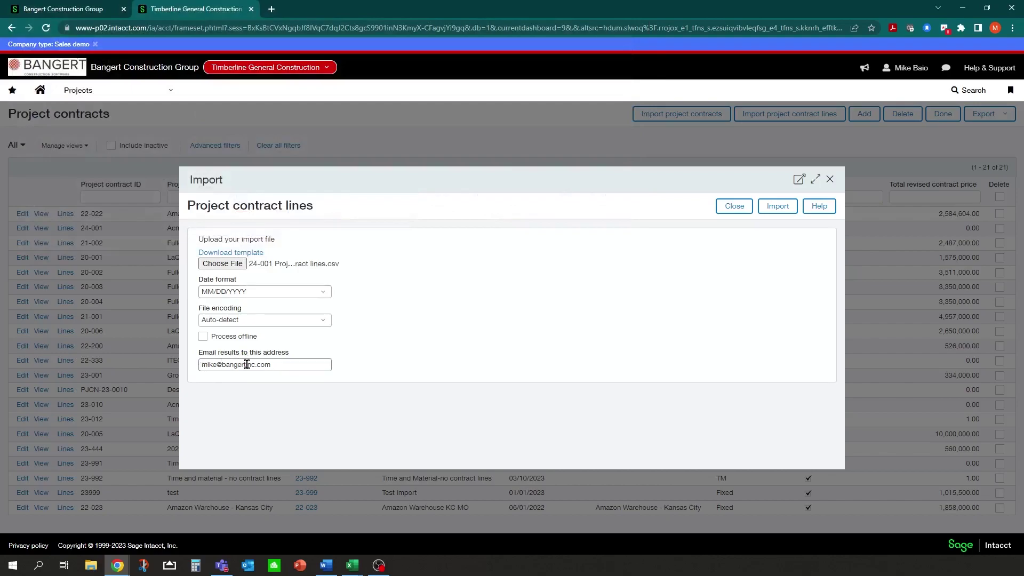
left_click(772, 208)
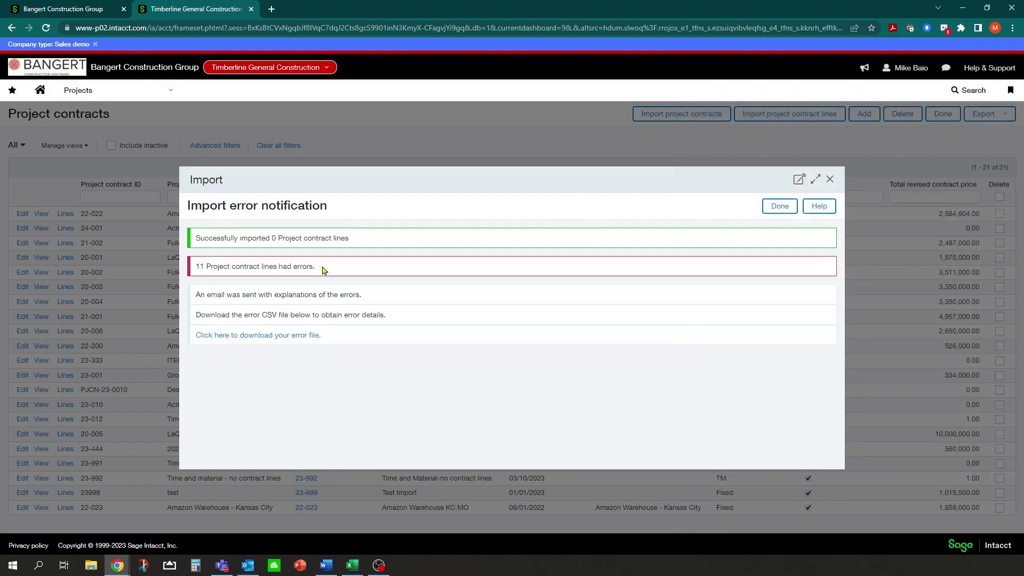
Read the error descriptions in the import error notification e-mail in Outlook, and dismiss the import results
key("alt+Tab")
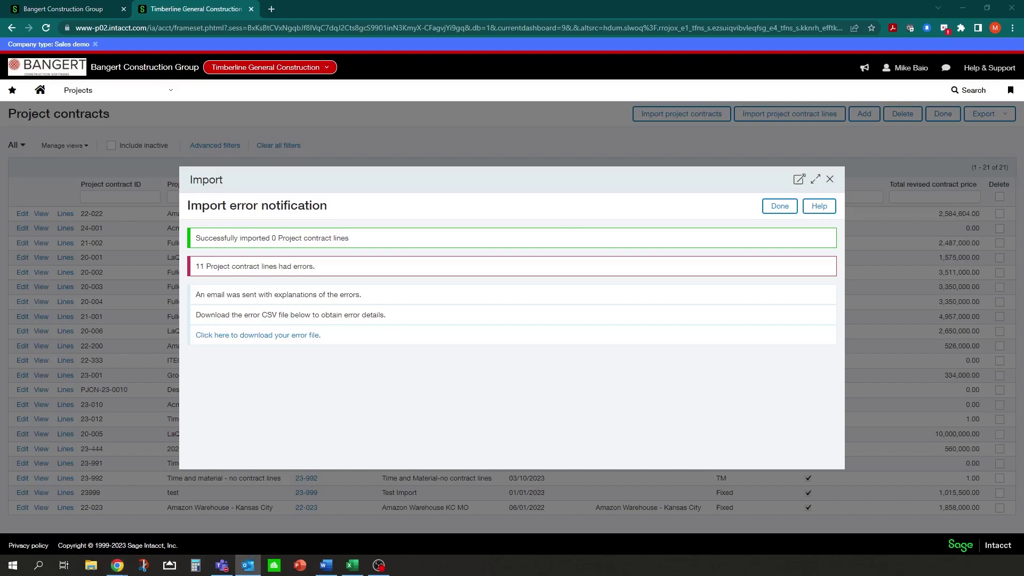
key("Return")
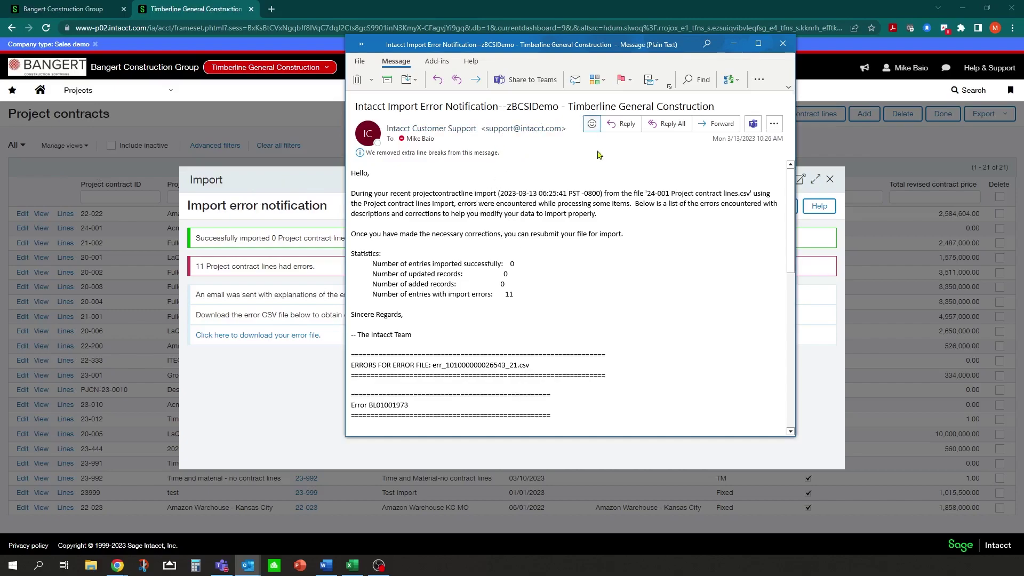
scroll(585, 245, "down", 4)
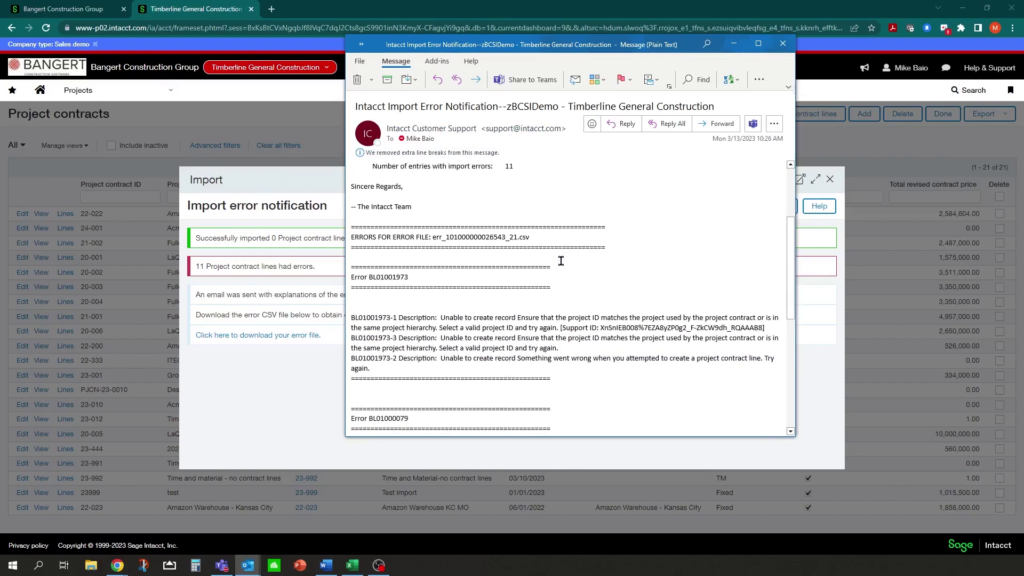
left_click_drag(441, 319, 635, 318)
left_click_drag(568, 319, 749, 315)
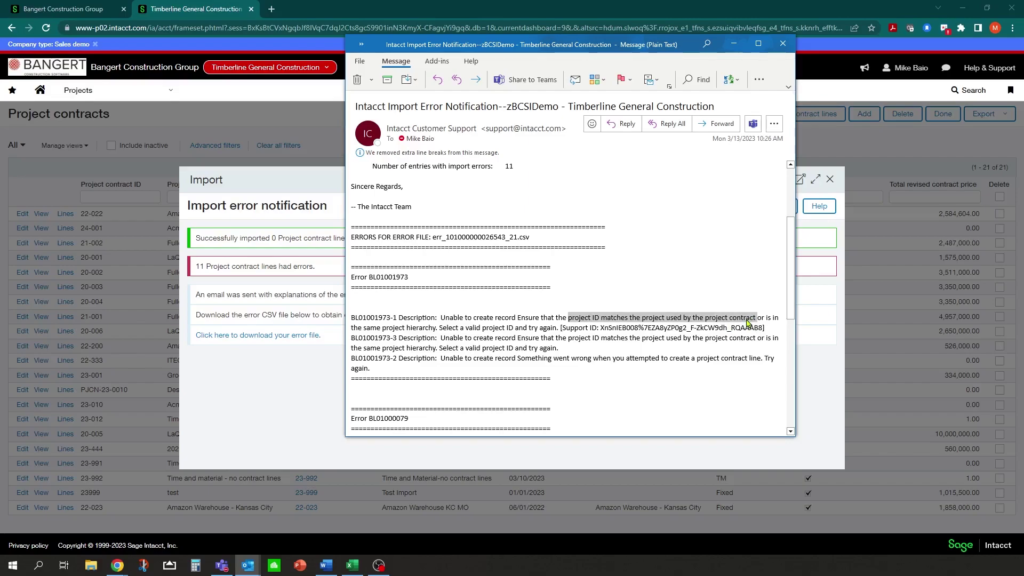
left_click(735, 45)
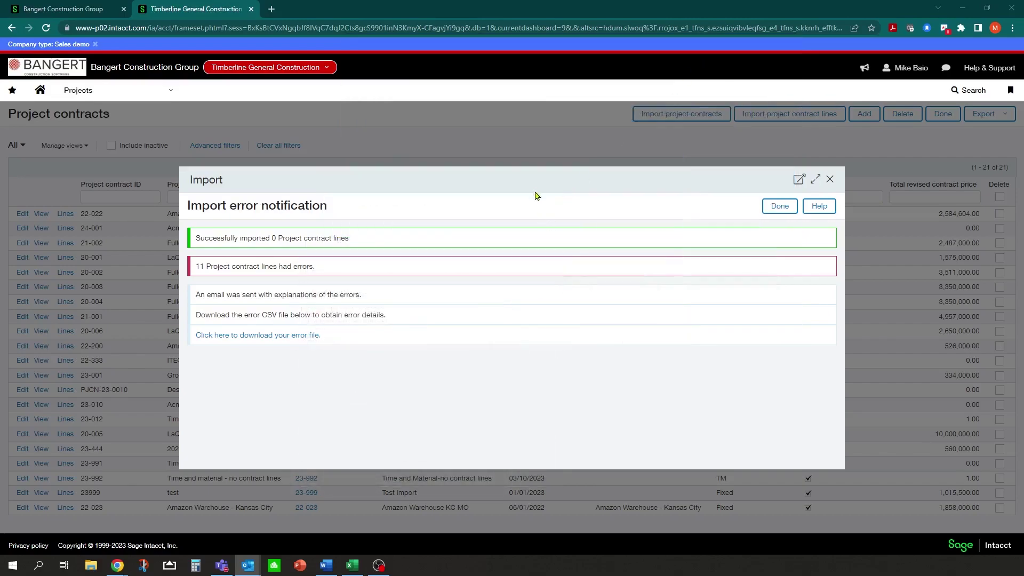
left_click(778, 206)
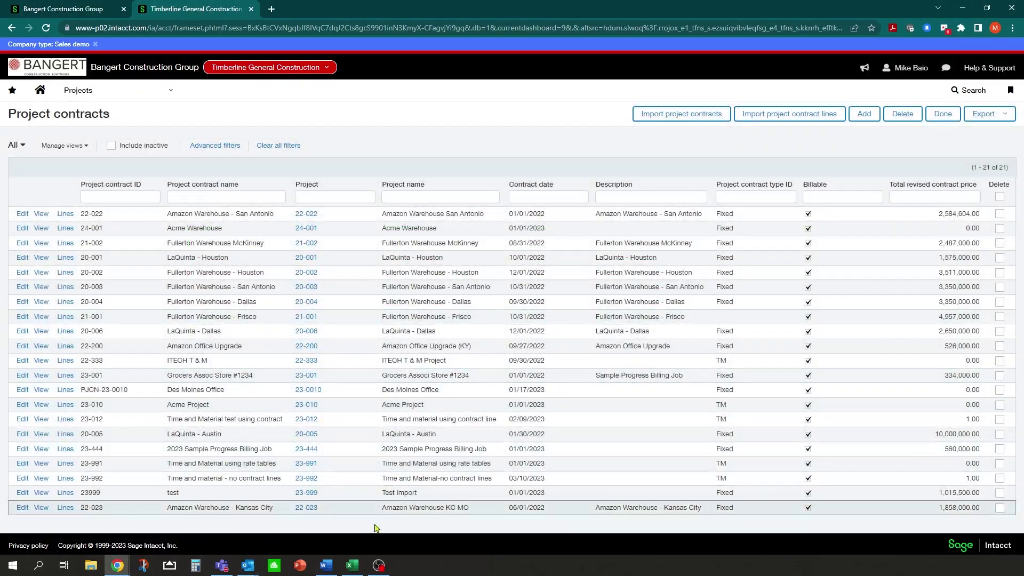
Switch to the contract lines CSV in Excel and compare the General Requirements line's project contract ID with its project ID
left_click(351, 566)
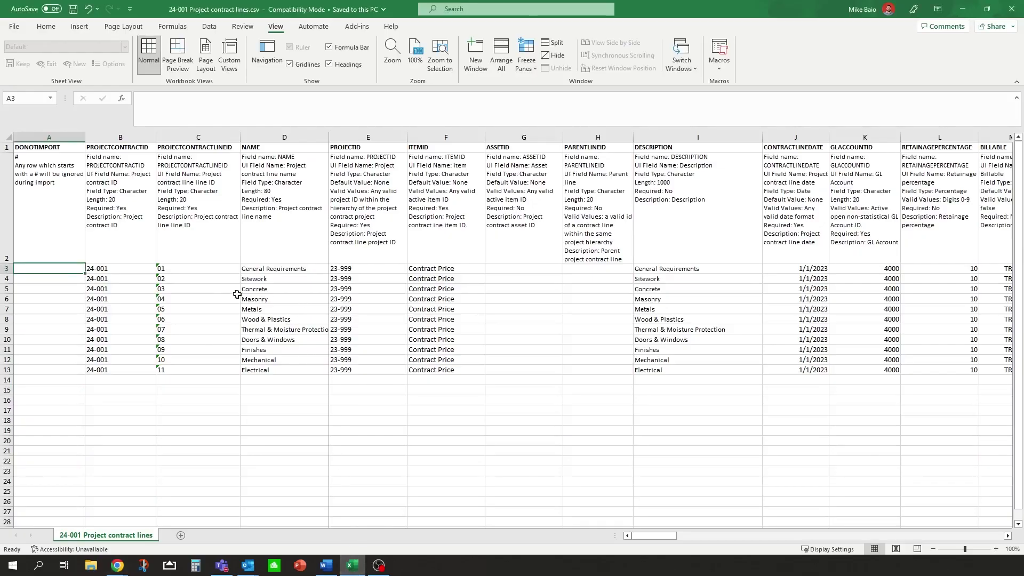
left_click(131, 269)
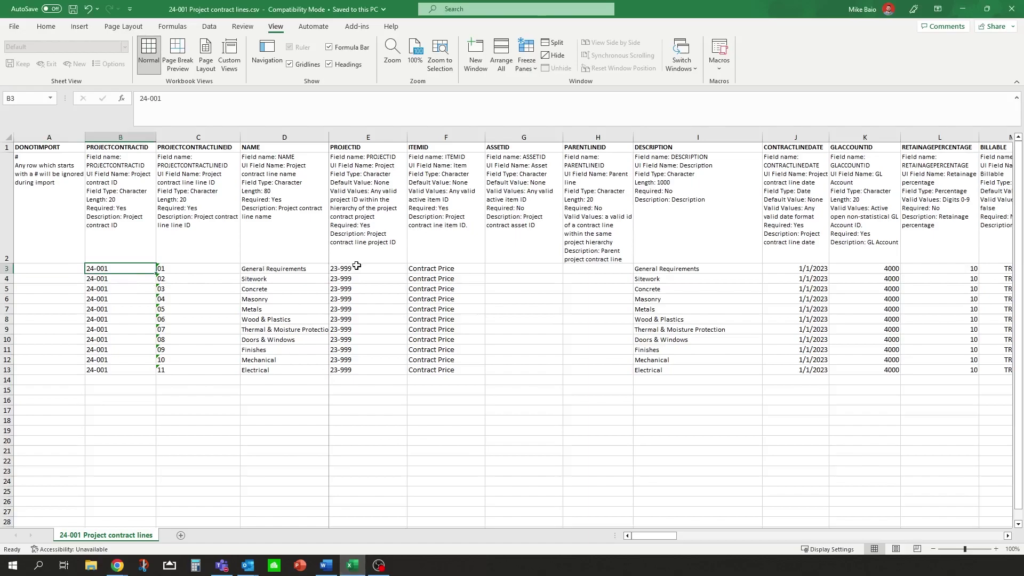
left_click(374, 268)
key("Left")
key("Left")
key("Left")
key("Left")
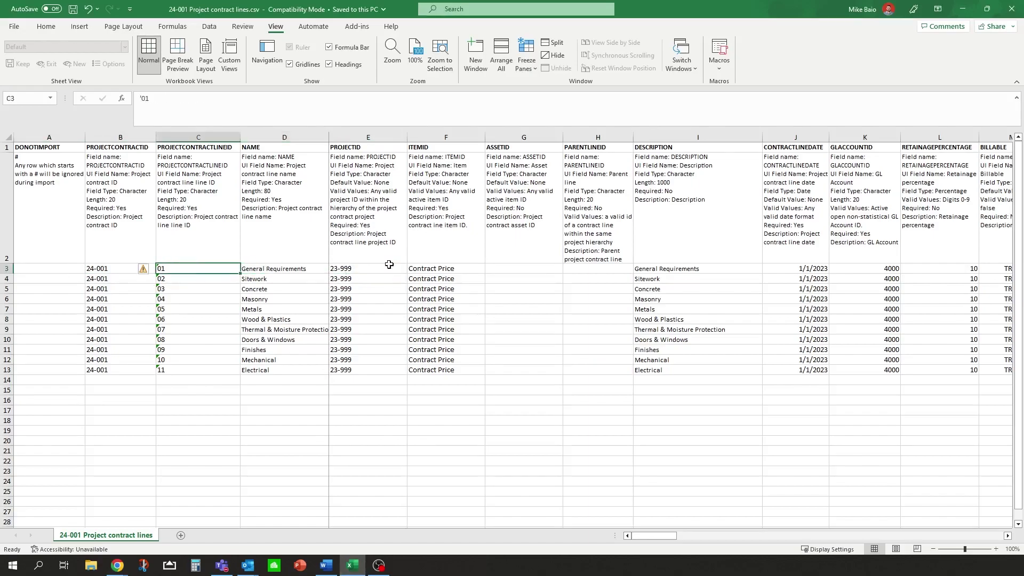
key("Right")
key("Right")
key("Right")
key("Right")
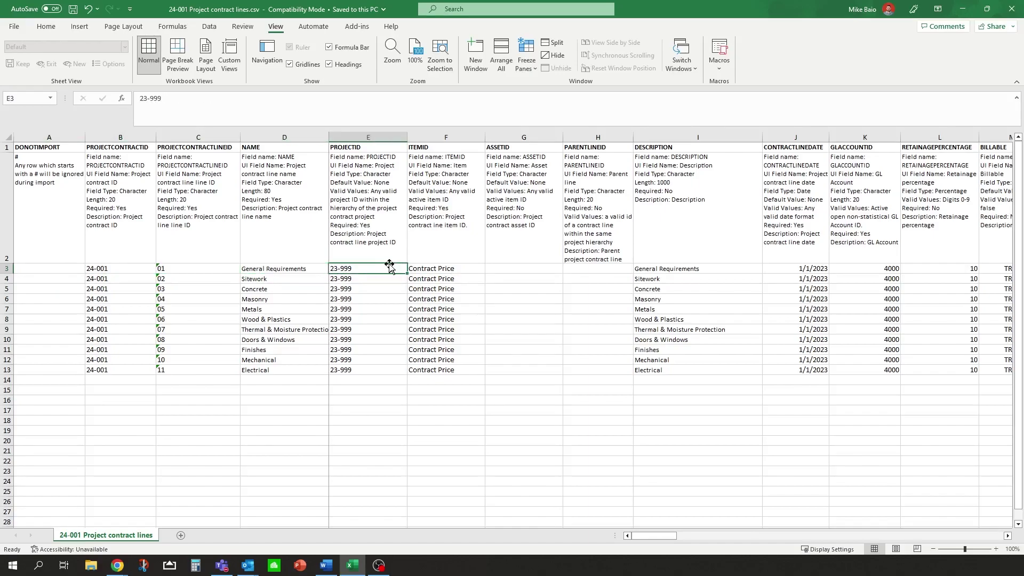
Set the PROJECTID of the General Requirements line to 24-001 and copy it to all other contract lines through row 13
key("Left")
key("Right")
type("24")
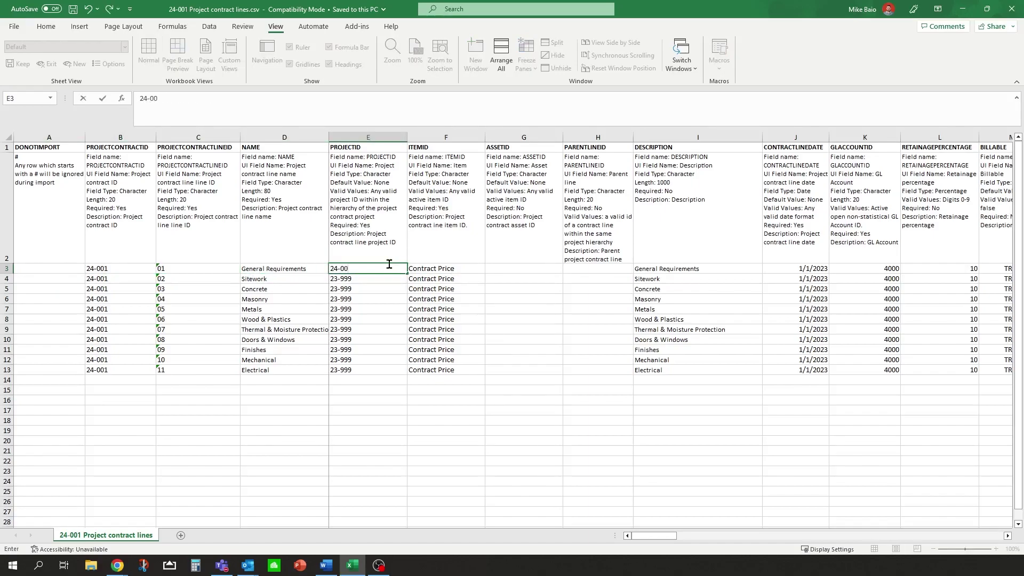
key("ctrl+Return")
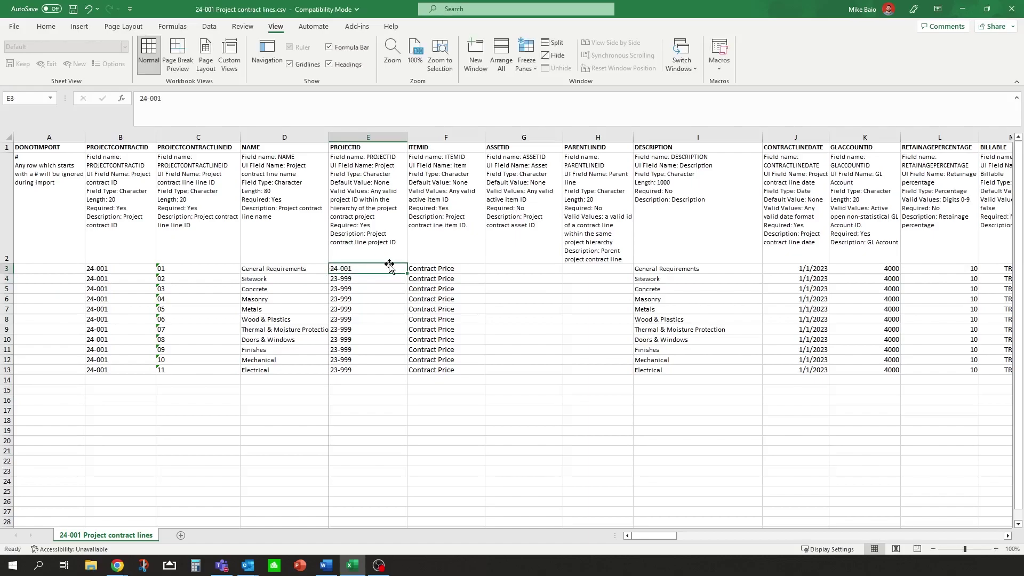
key("ctrl+c")
left_click_drag(379, 278, 379, 369)
key("ctrl+v")
left_click(356, 319)
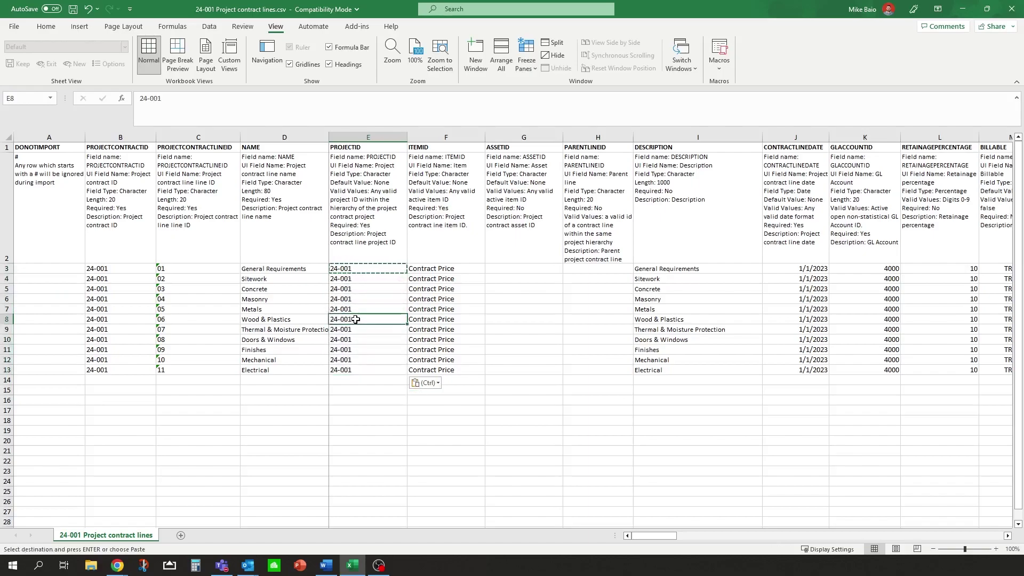
Check the remaining columns of the contract lines, save the CSV file and return to the project contracts list
key("ctrl+Up")
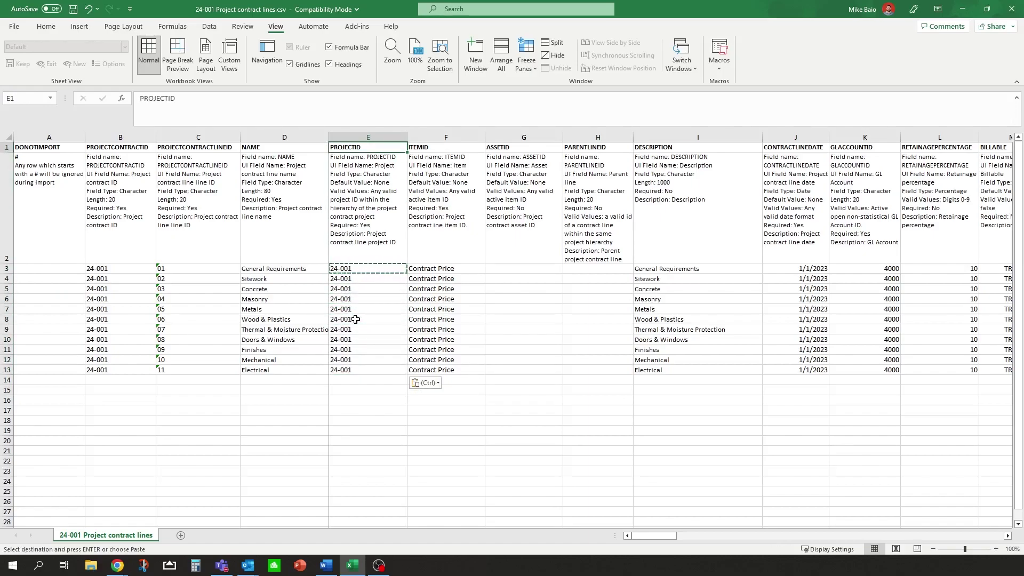
left_click(874, 537)
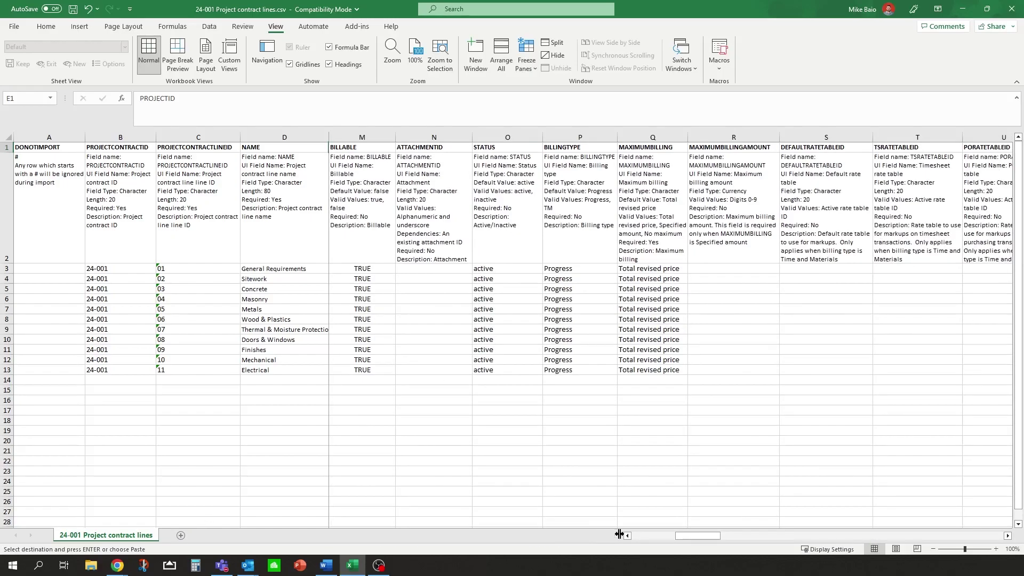
left_click(636, 536)
left_click(637, 538)
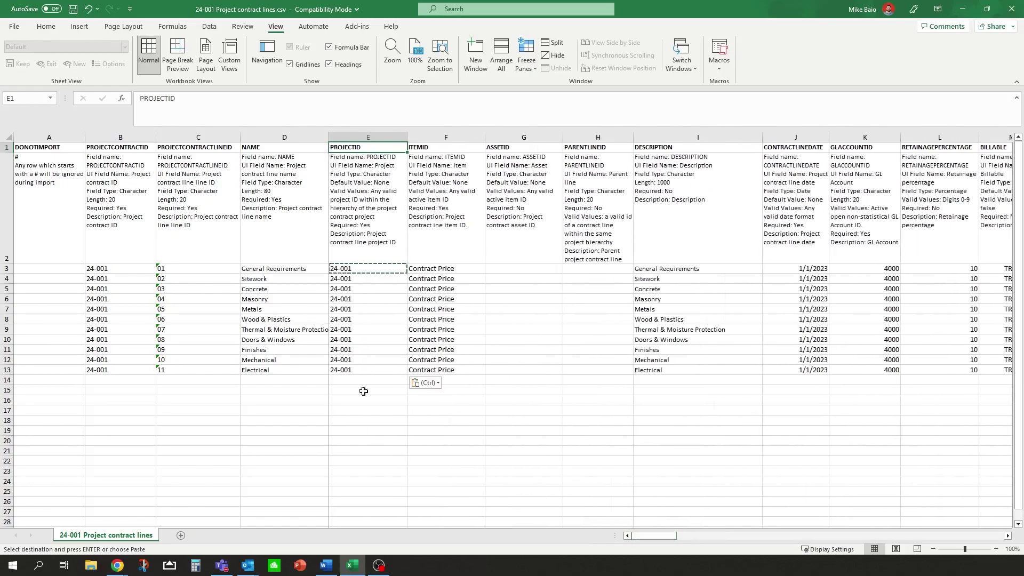
left_click(73, 9)
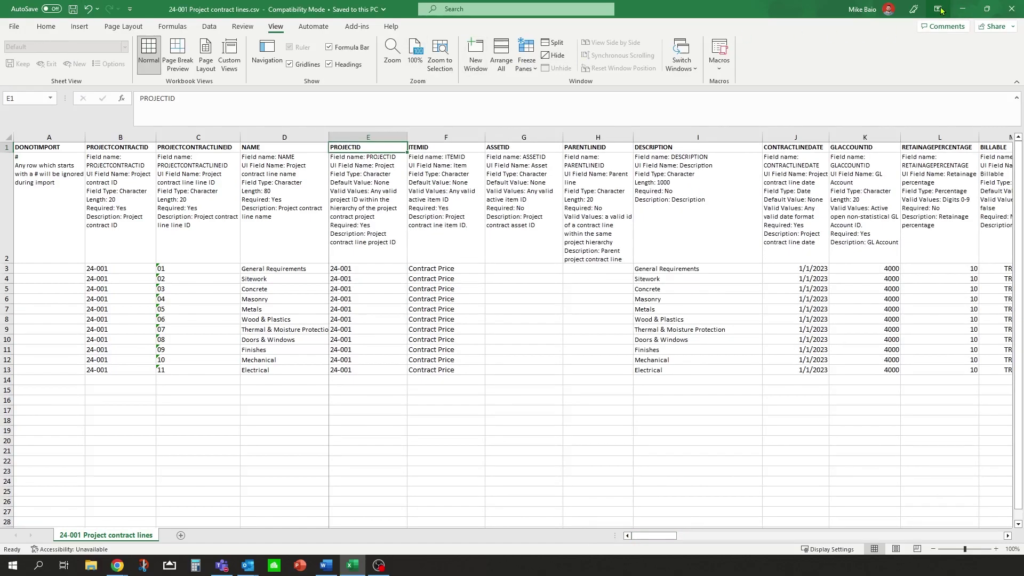
left_click(962, 9)
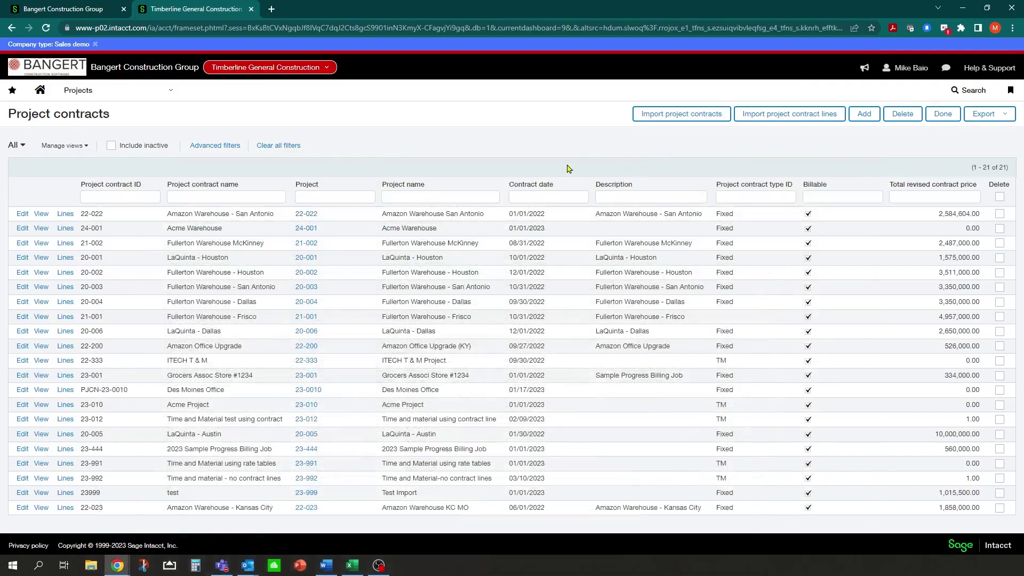
Import the project contract lines from 24-001 Project contract lines.csv and close the import notification
left_click(768, 113)
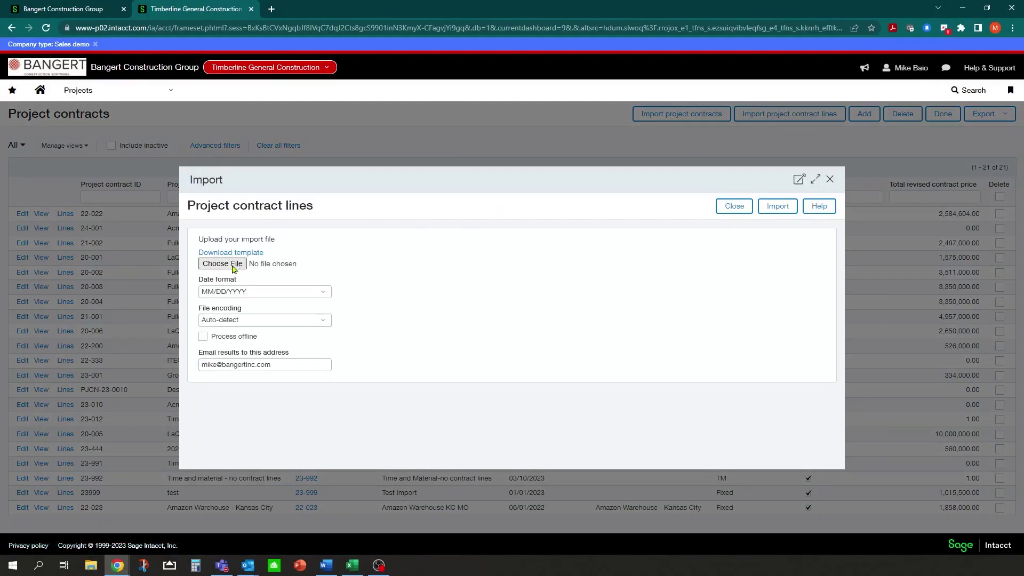
left_click(232, 267)
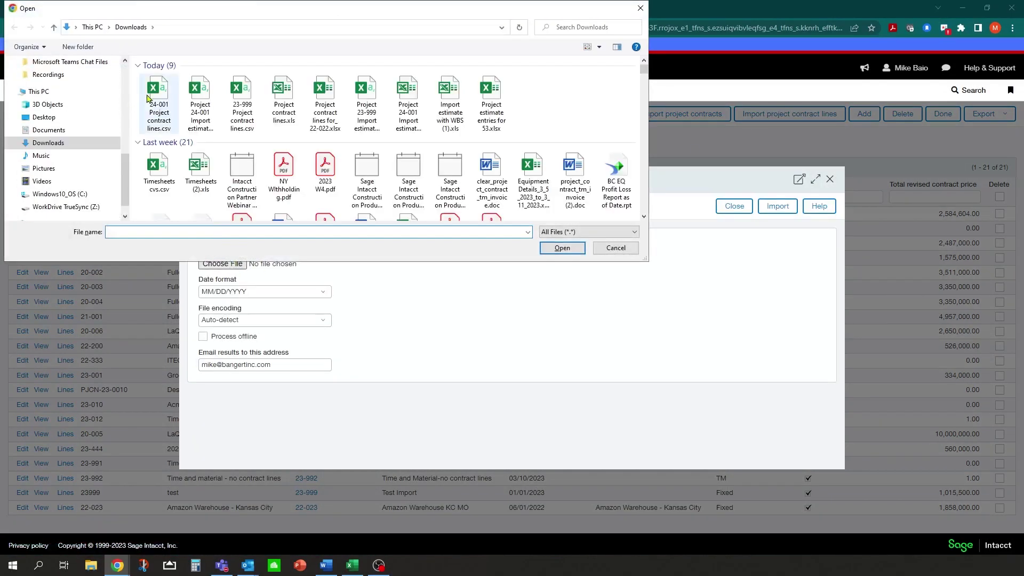
double_click(158, 96)
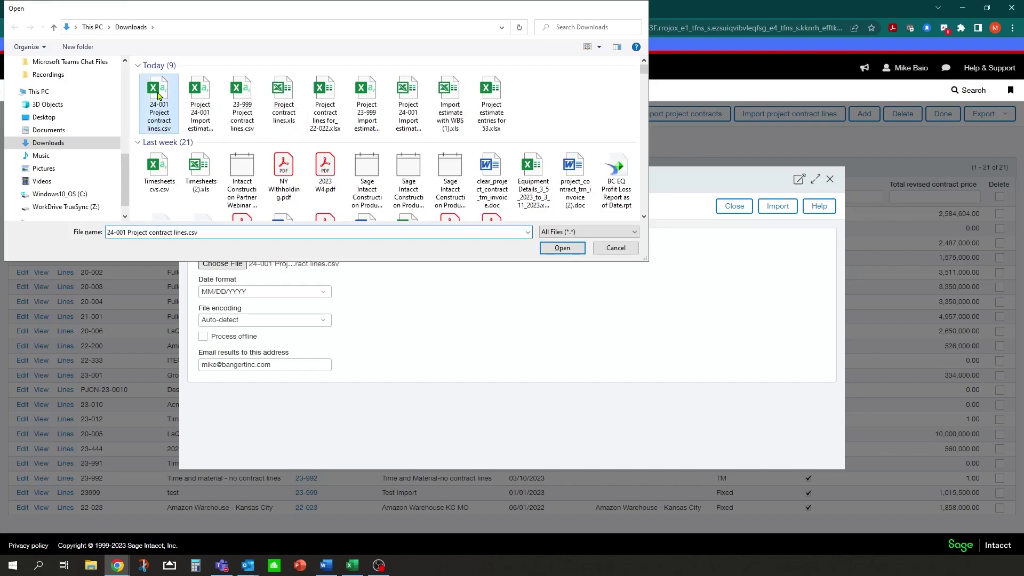
left_click(782, 211)
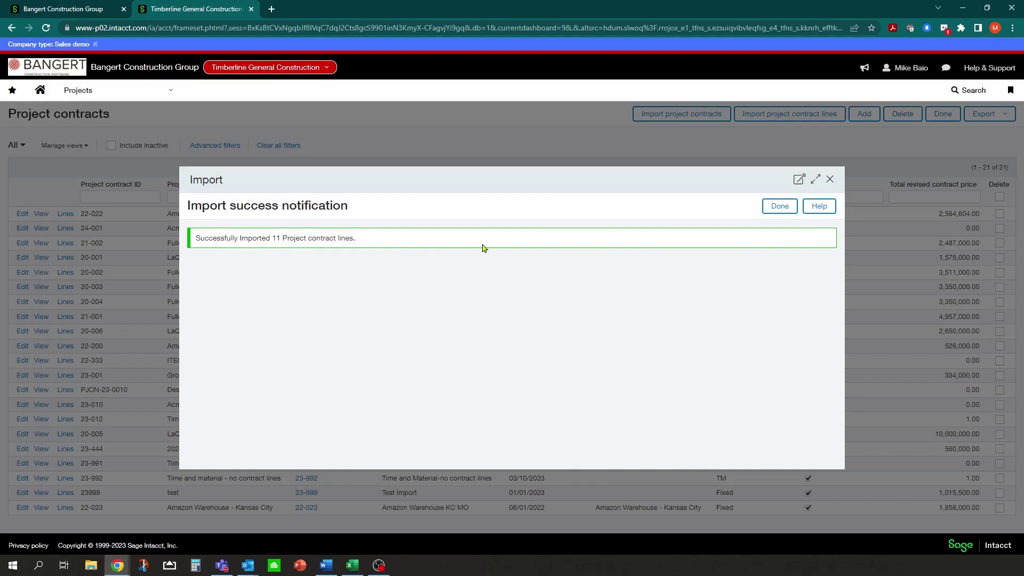
left_click(781, 207)
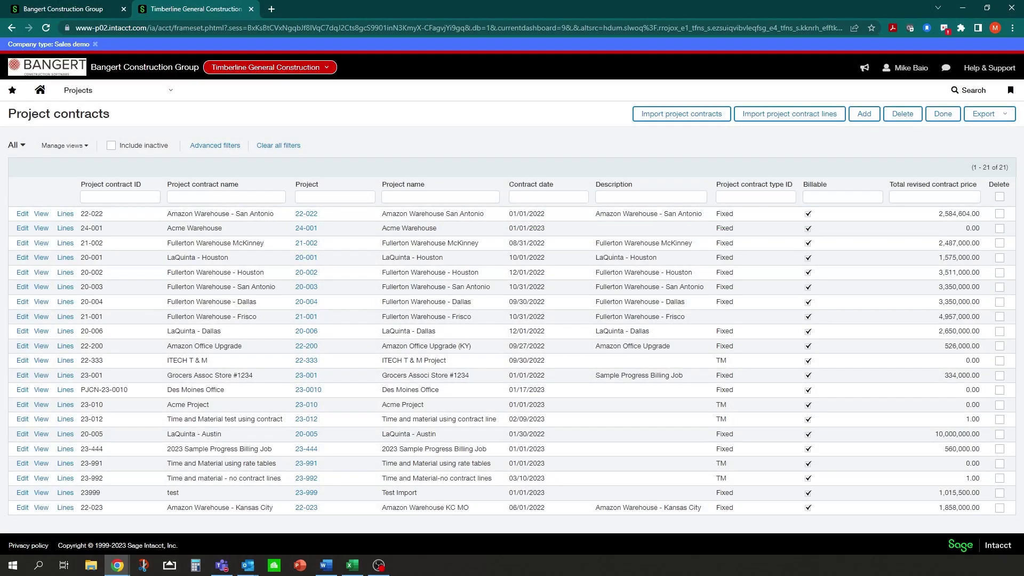
Refresh the project contracts list and check the total revised contract price of contract 24-001
key("alt+Tab")
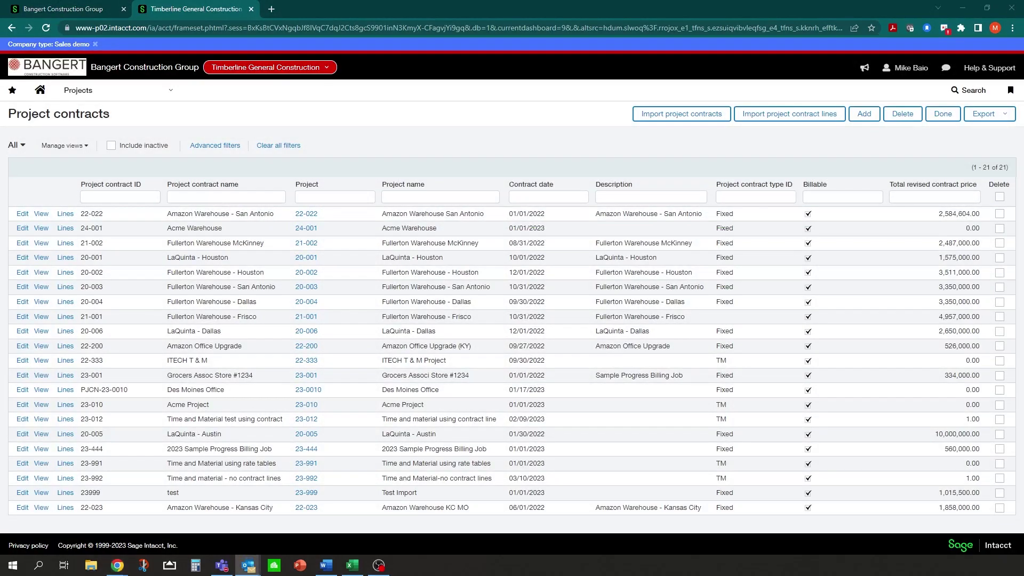
key("alt+Tab")
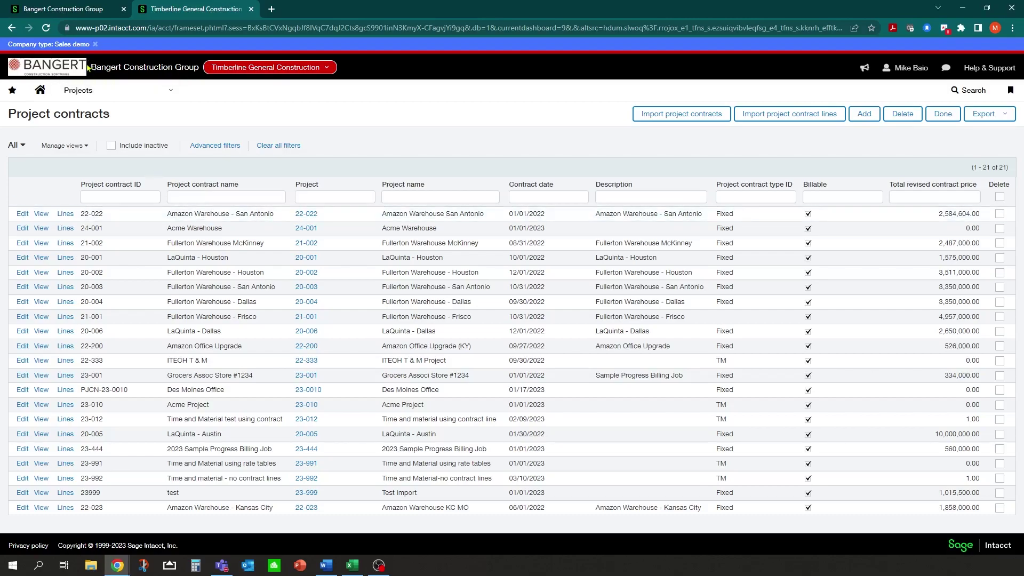
left_click(46, 28)
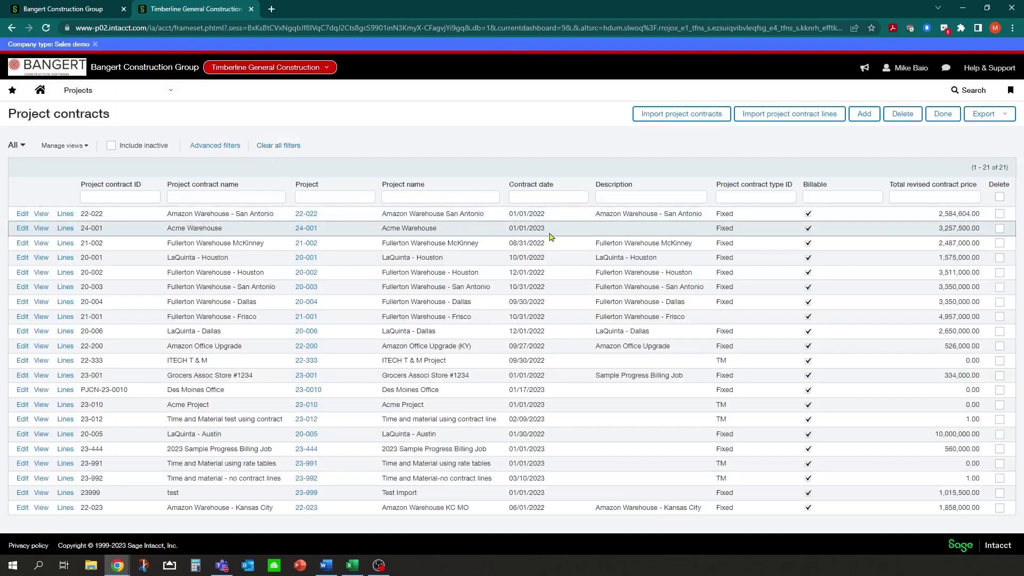
left_click_drag(932, 227, 986, 236)
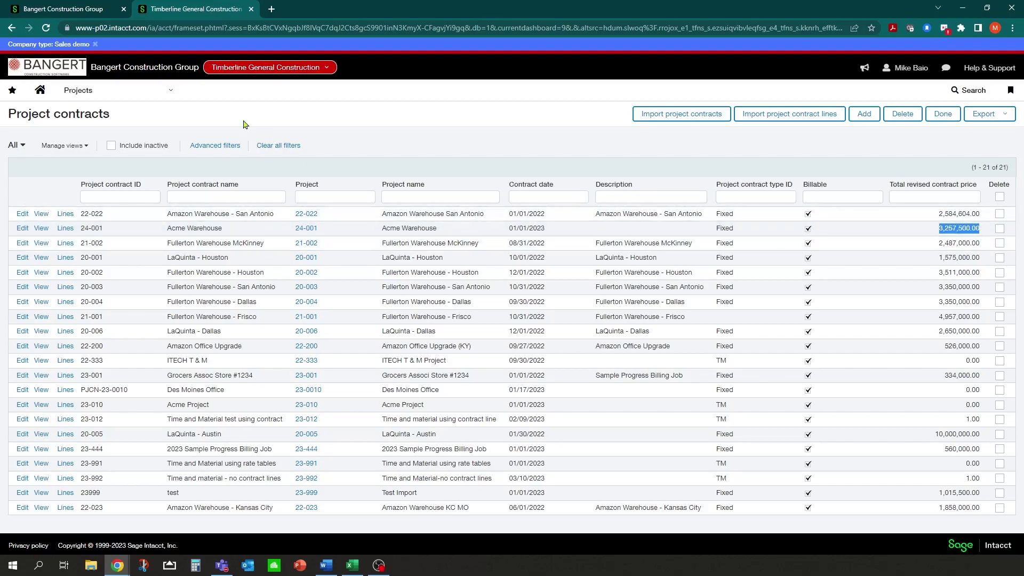
Open the approval policies list in the Purchasing setup for the Timberline General Construction entity
left_click(173, 96)
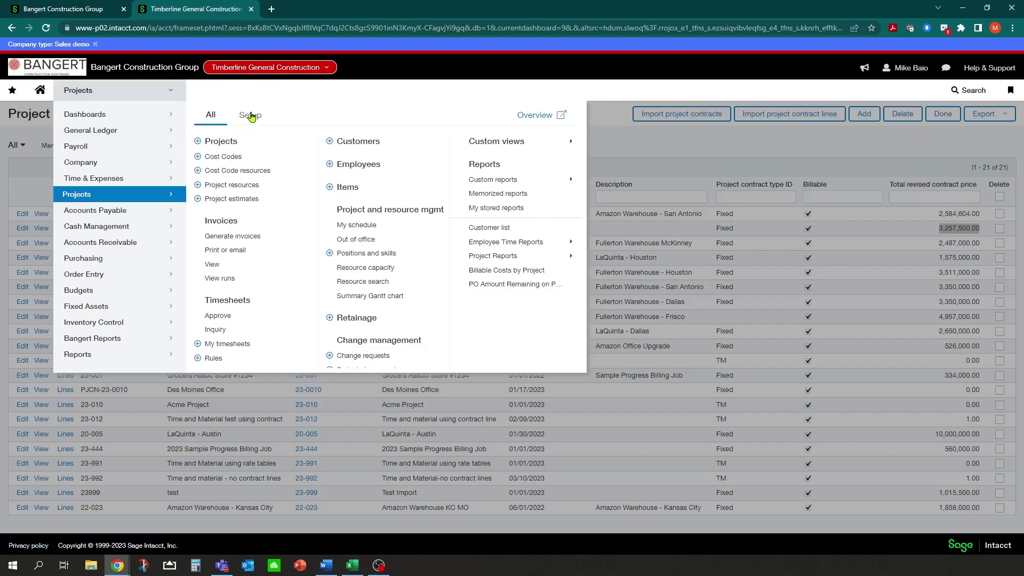
left_click(115, 265)
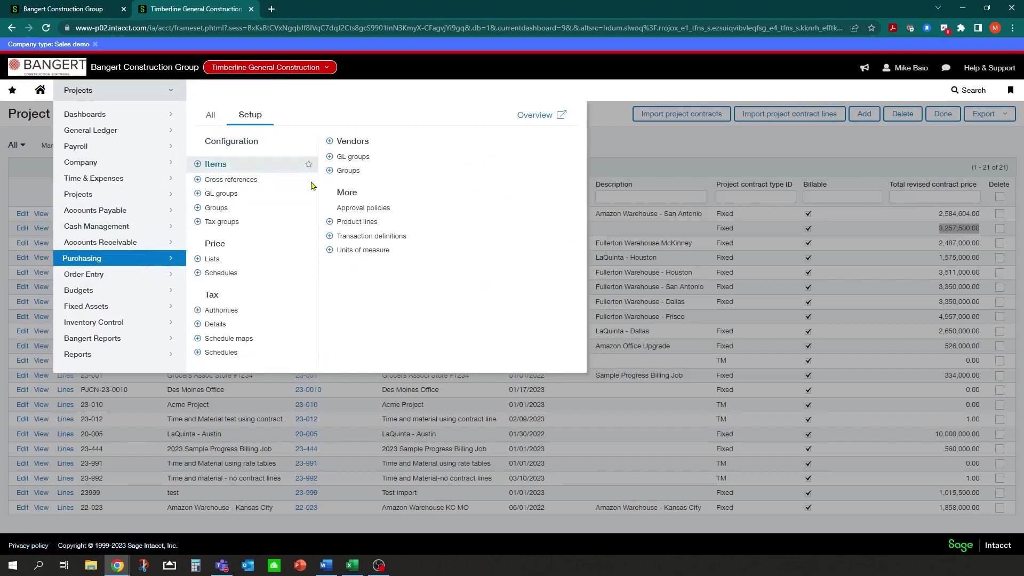
left_click(361, 210)
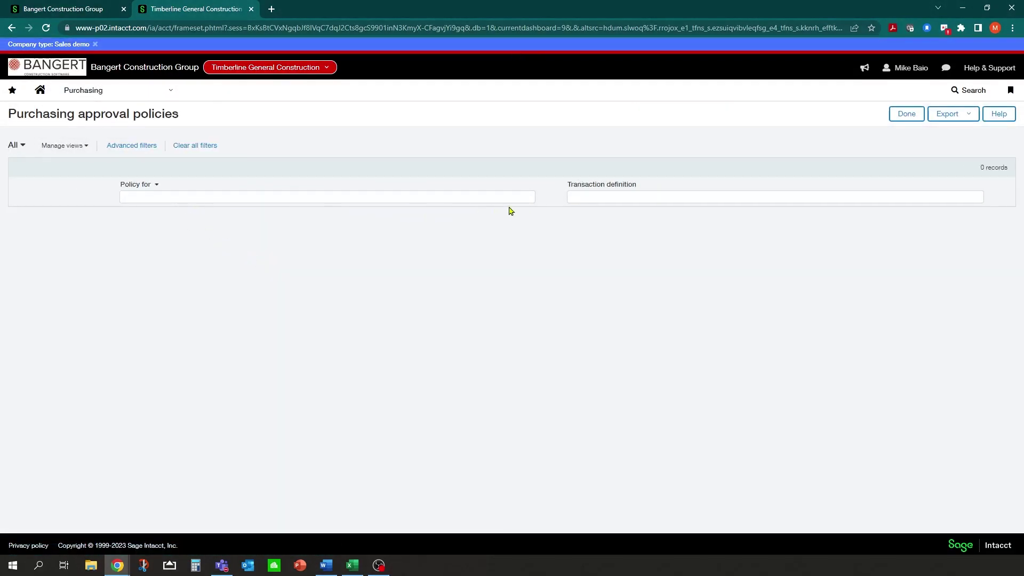
Examine the Approvals settings in the Purchasing configuration, view the approval policies from there and close them
left_click(130, 98)
left_click(222, 150)
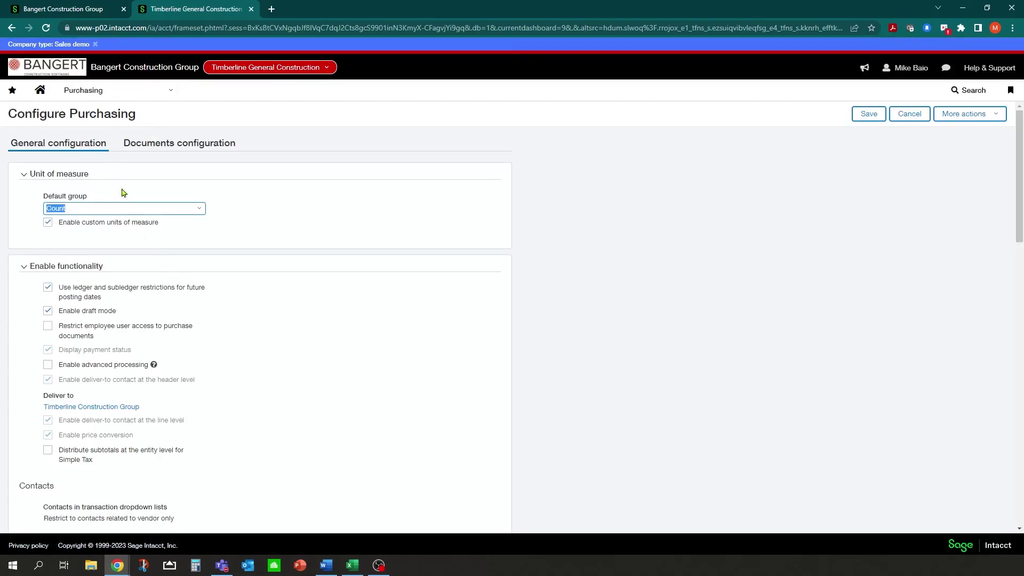
scroll(158, 320, "down", 3)
scroll(214, 294, "down", 9)
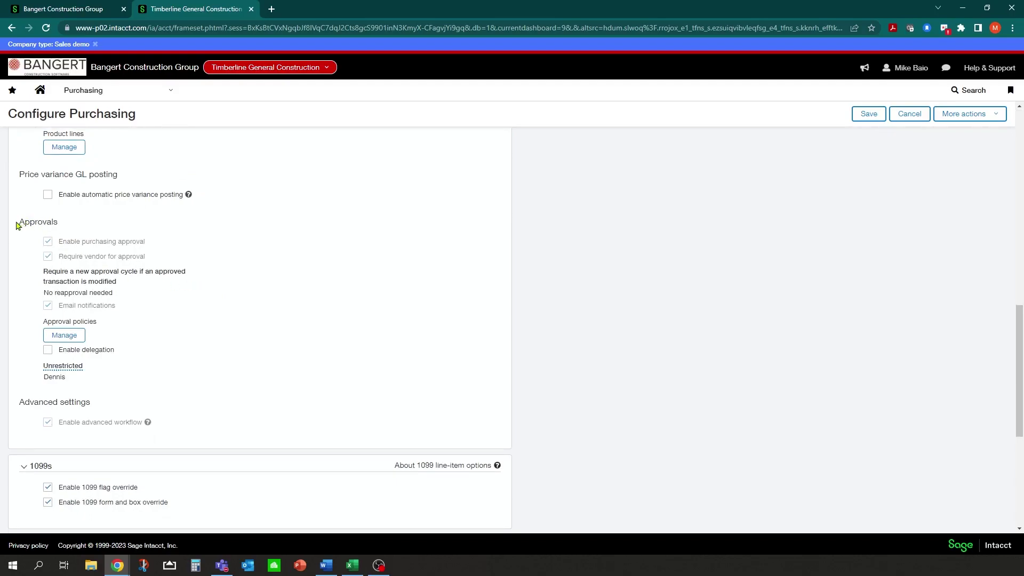
left_click_drag(16, 225, 68, 230)
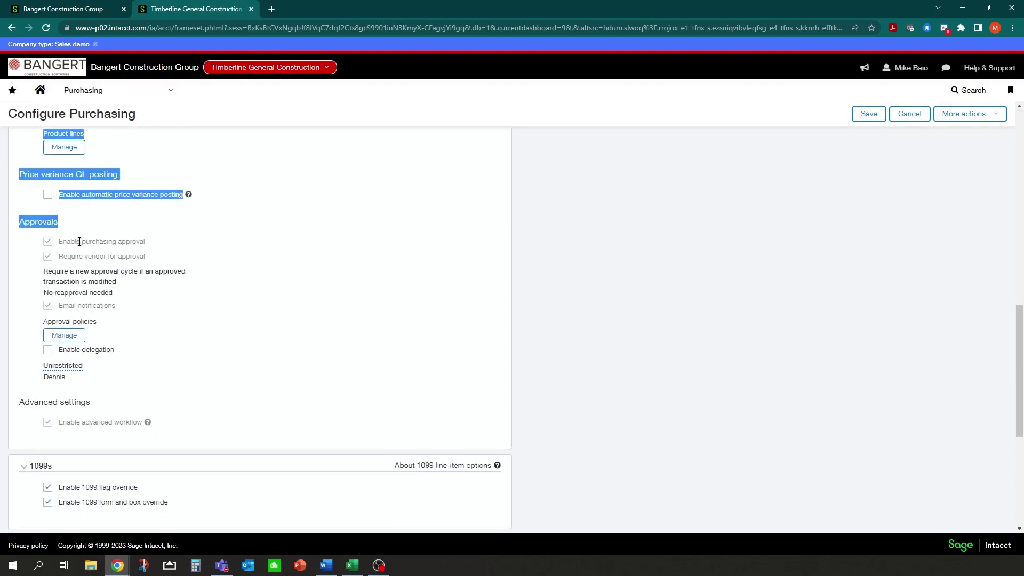
left_click(64, 336)
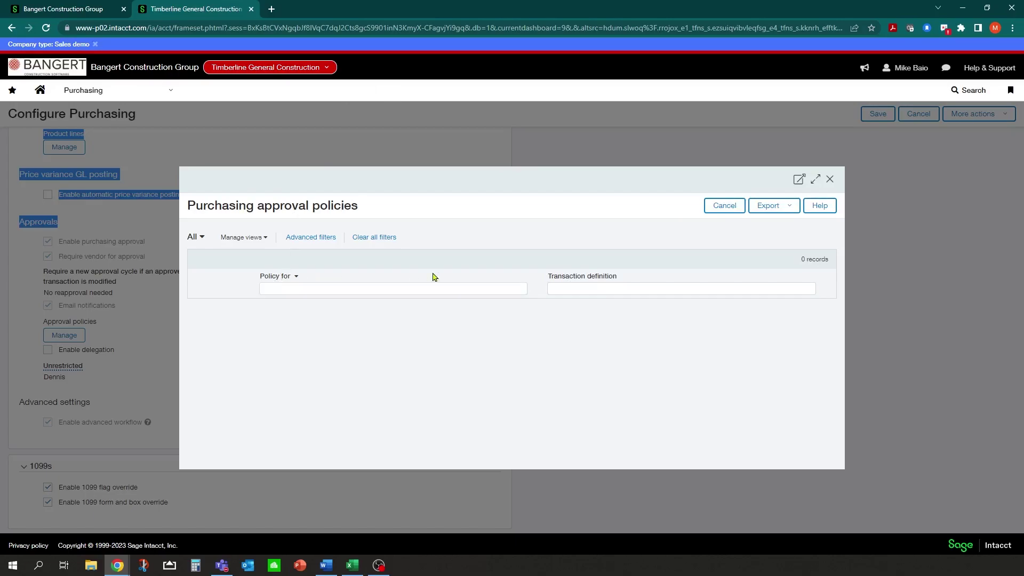
left_click(724, 207)
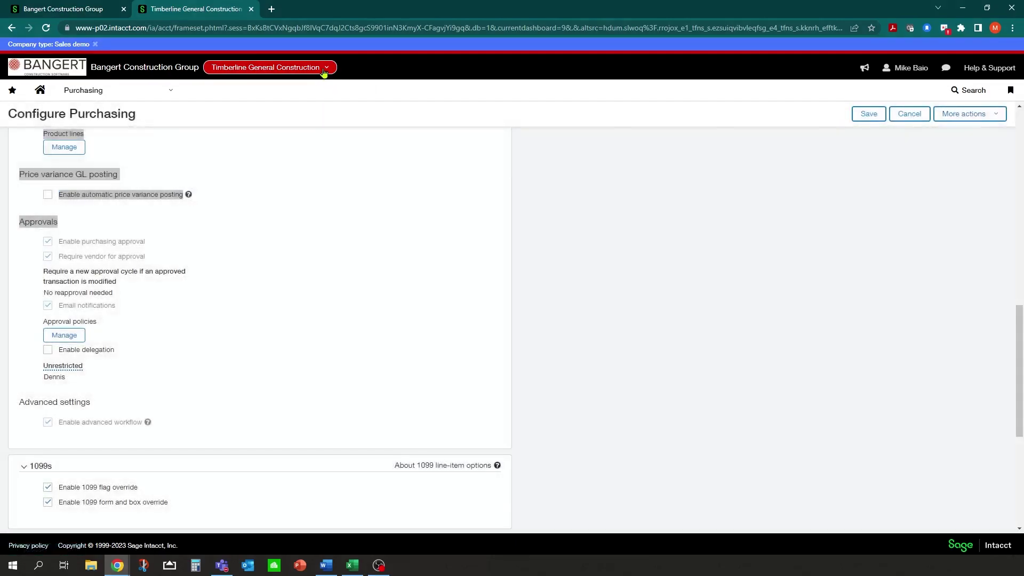
Switch from the Timberline General Construction entity to the top level and open the Accounts Payable configuration
left_click(326, 67)
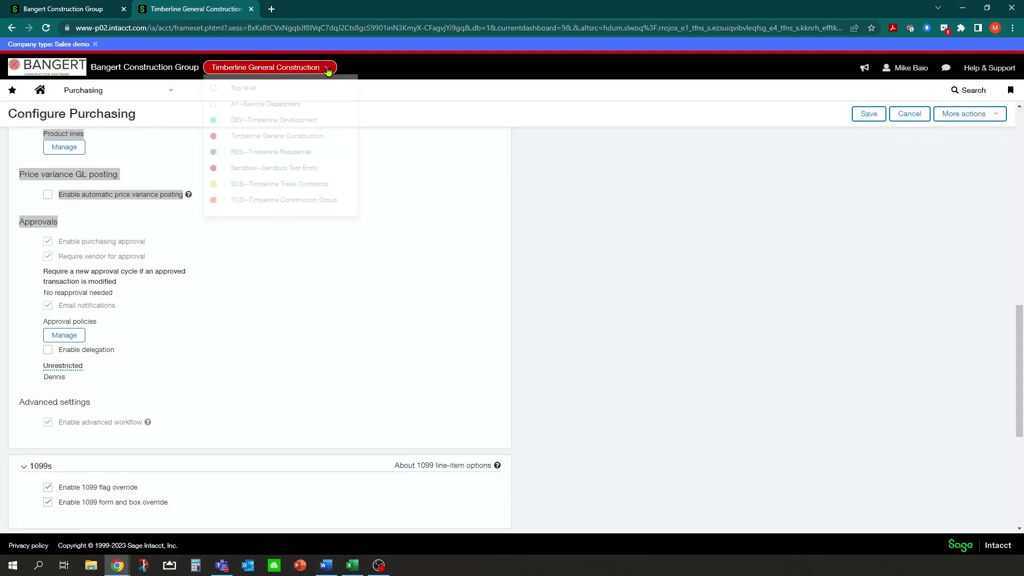
left_click(240, 91)
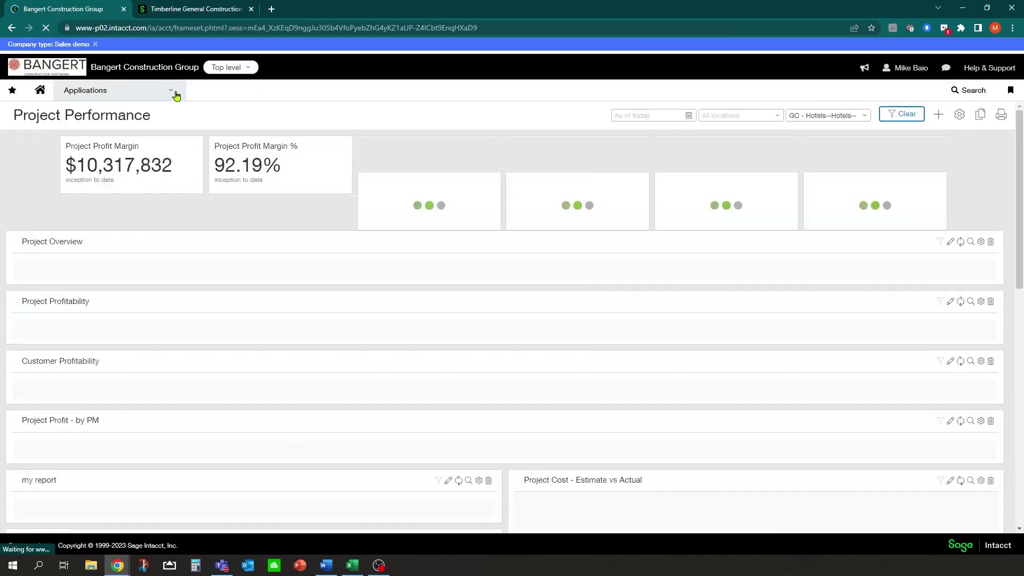
left_click(176, 94)
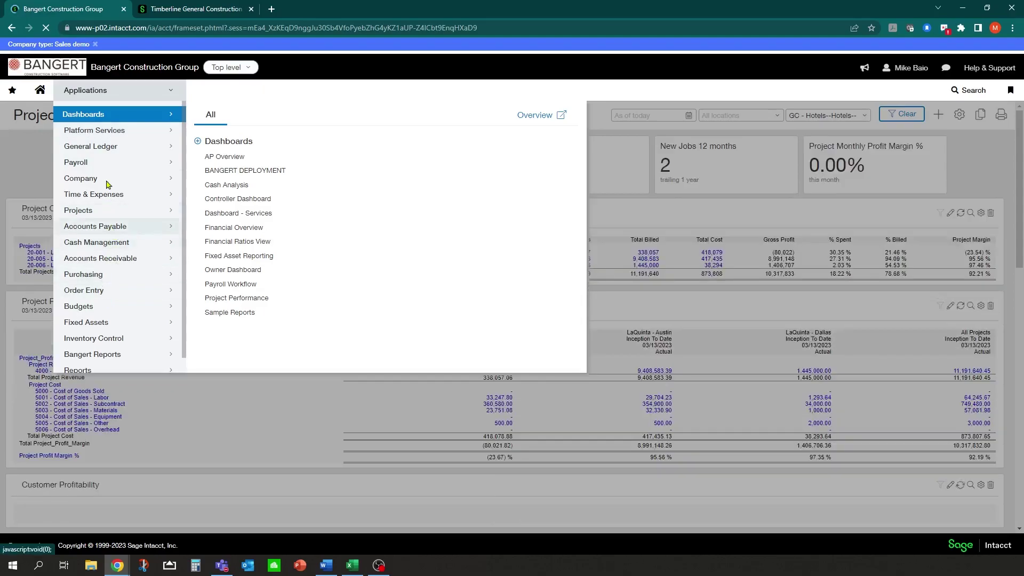
left_click(101, 227)
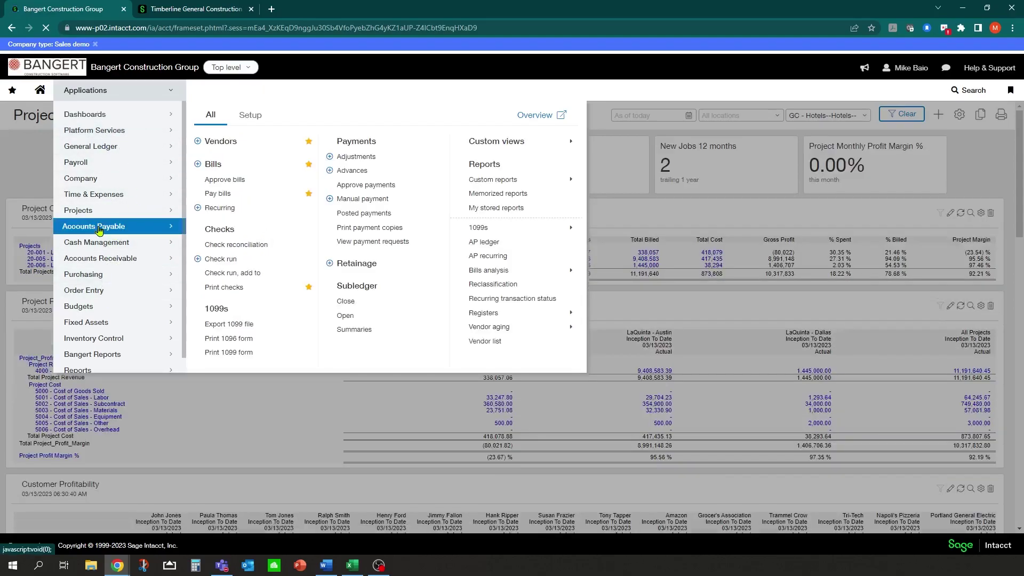
left_click(250, 115)
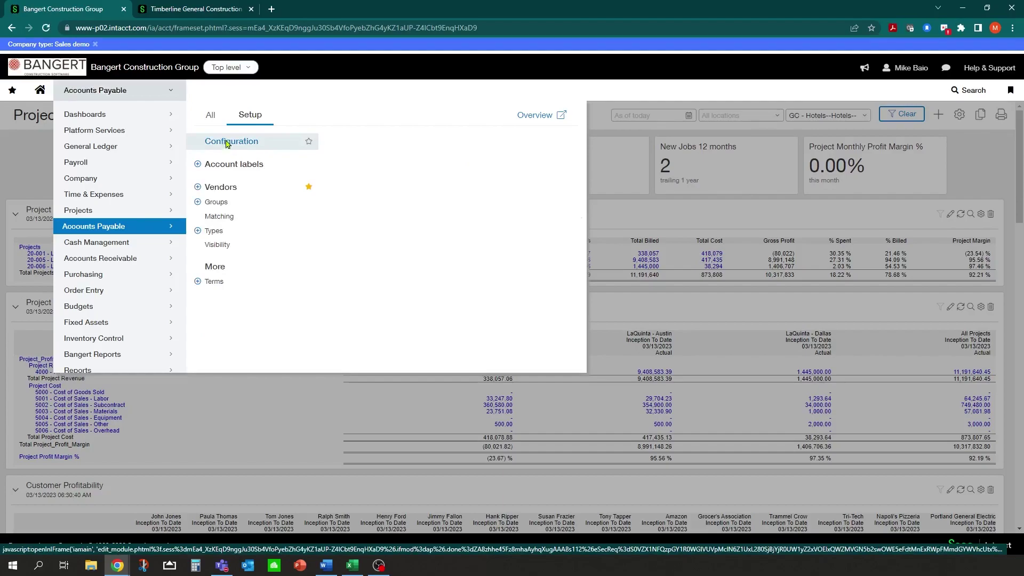
left_click(223, 142)
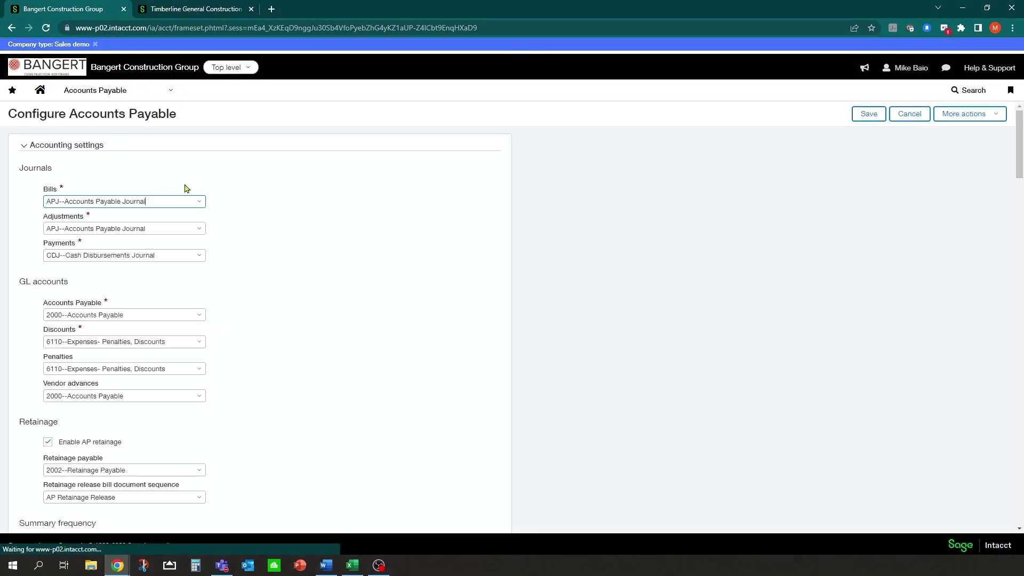
Enable bill approval with email notifications in the Bill approval settings of Accounts Payable
scroll(235, 286, "down", 6)
scroll(210, 284, "down", 9)
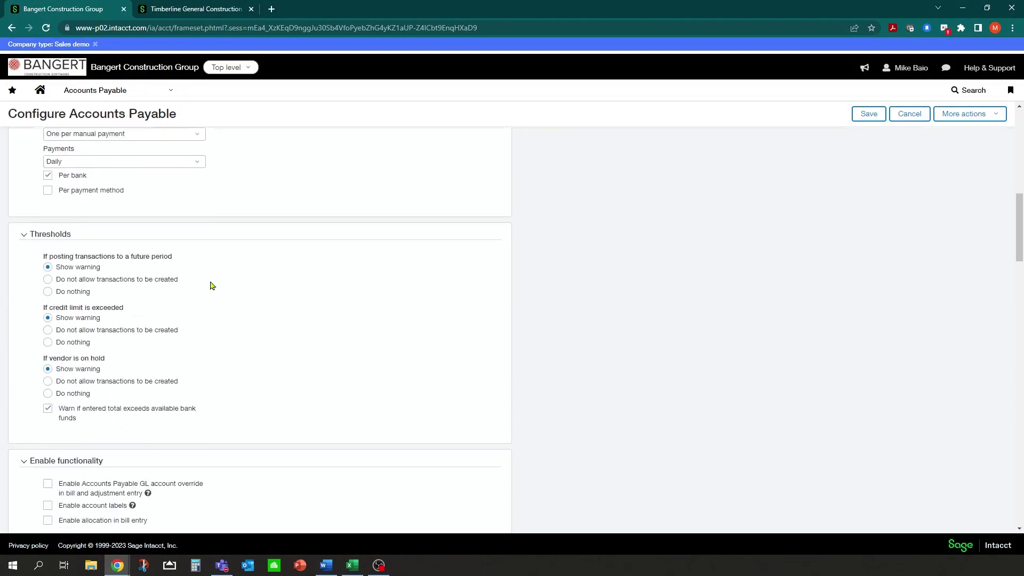
scroll(218, 284, "down", 2)
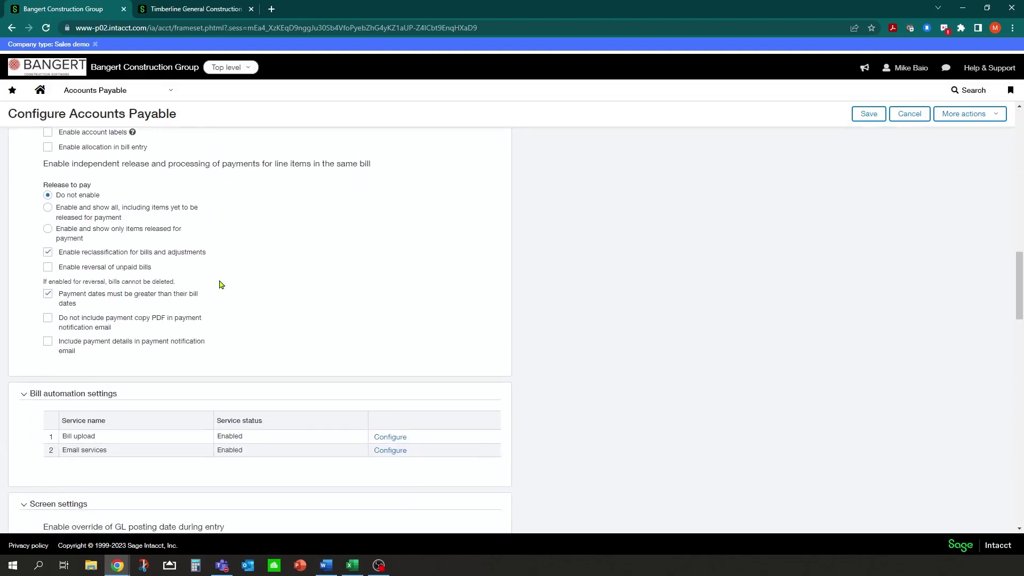
scroll(222, 284, "down", 13)
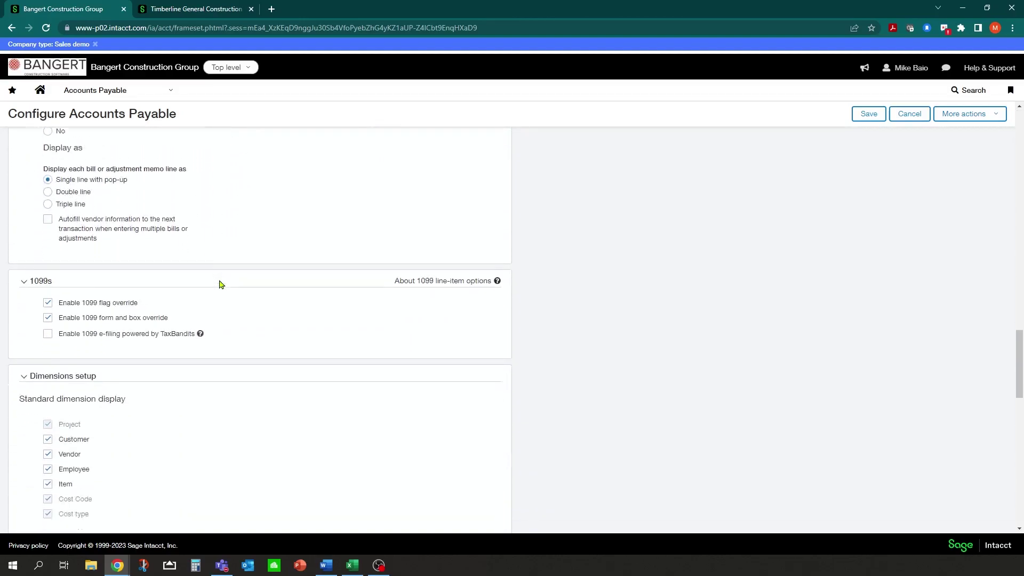
scroll(221, 284, "down", 4)
scroll(250, 266, "down", 6)
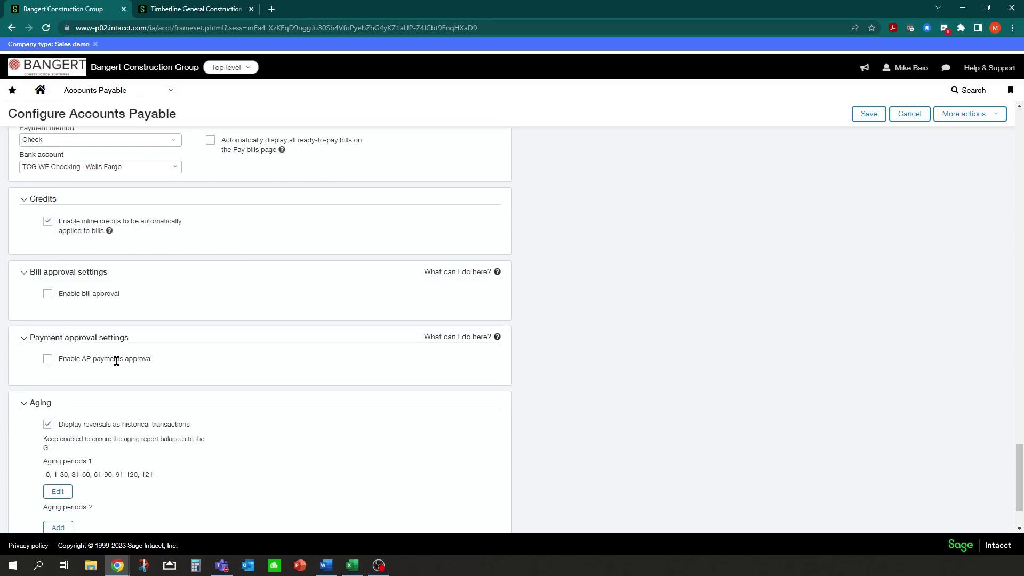
left_click(48, 295)
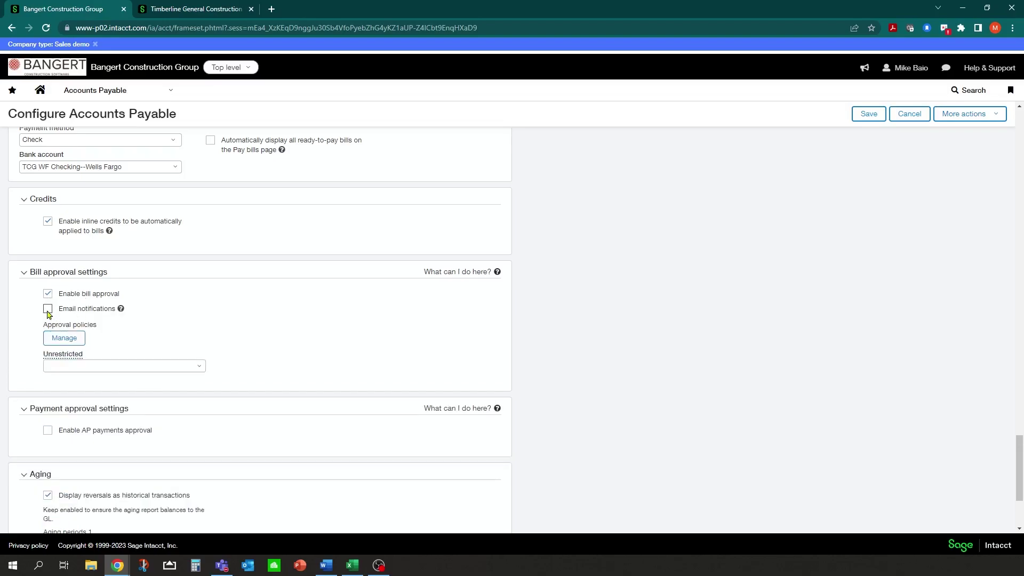
left_click(48, 309)
Open the Accounts Payable bill approval policy, browse the available rule types and close it without saving
left_click(63, 343)
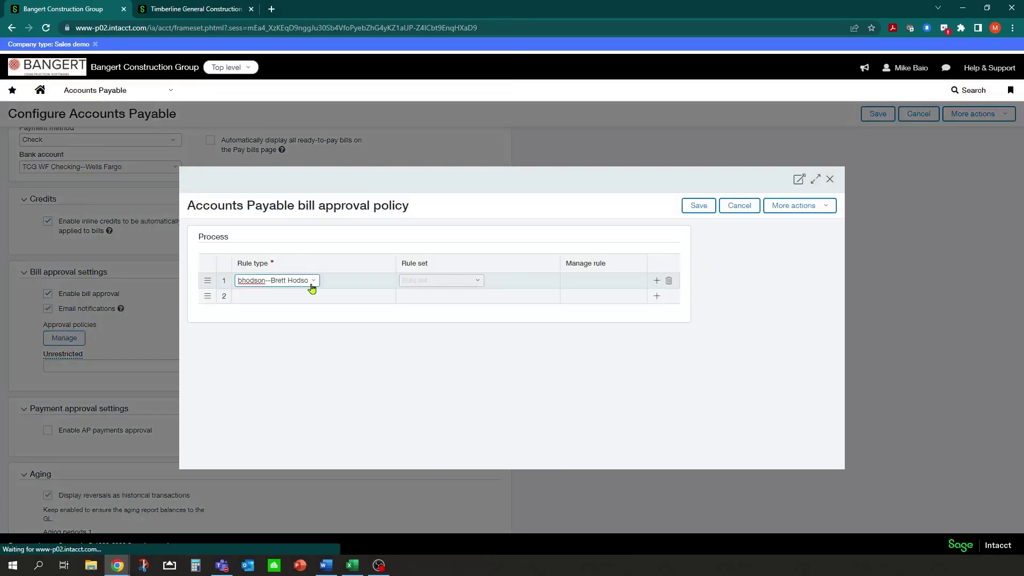
left_click(313, 281)
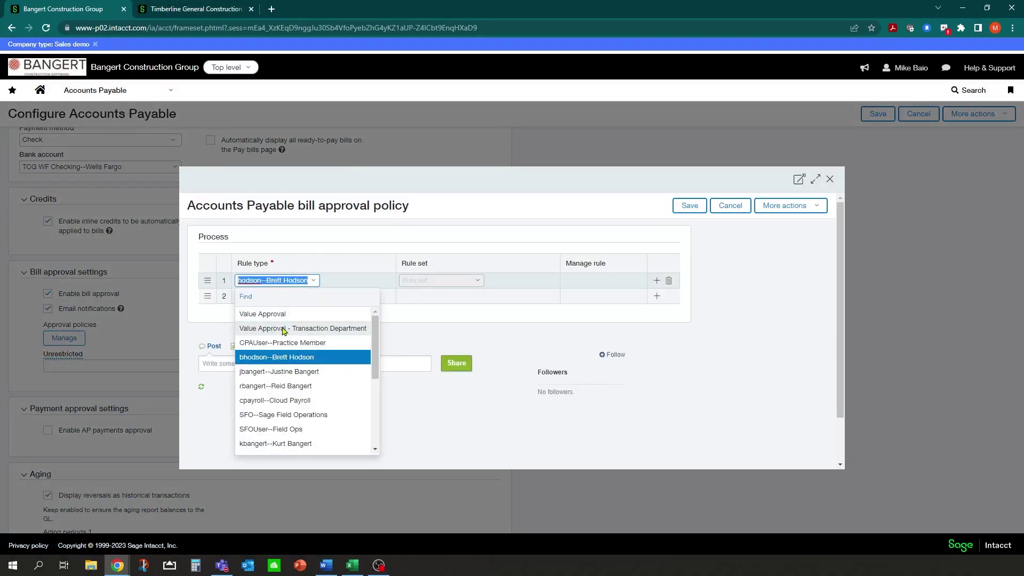
scroll(283, 331, "down", 10)
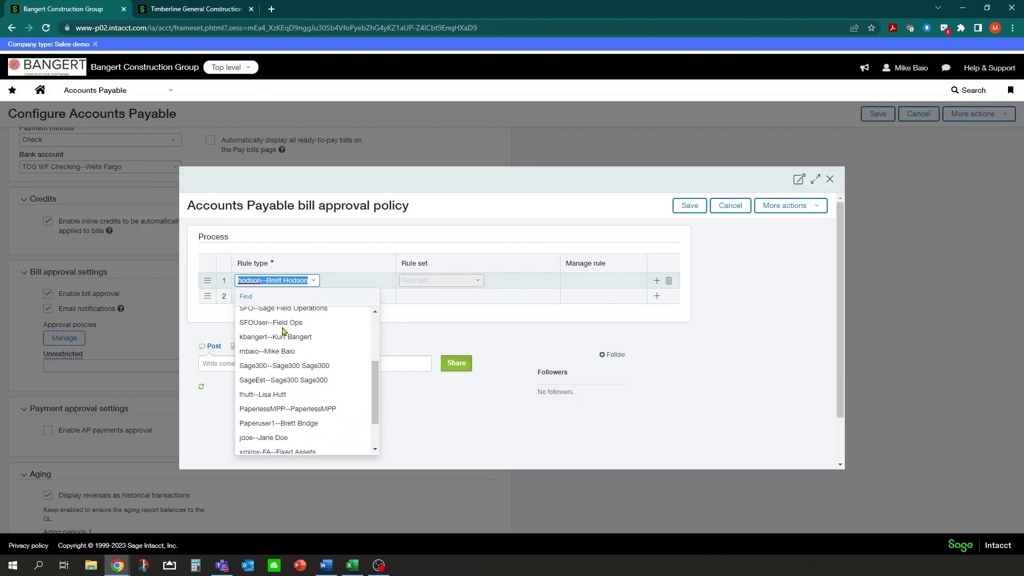
scroll(318, 304, "up", 10)
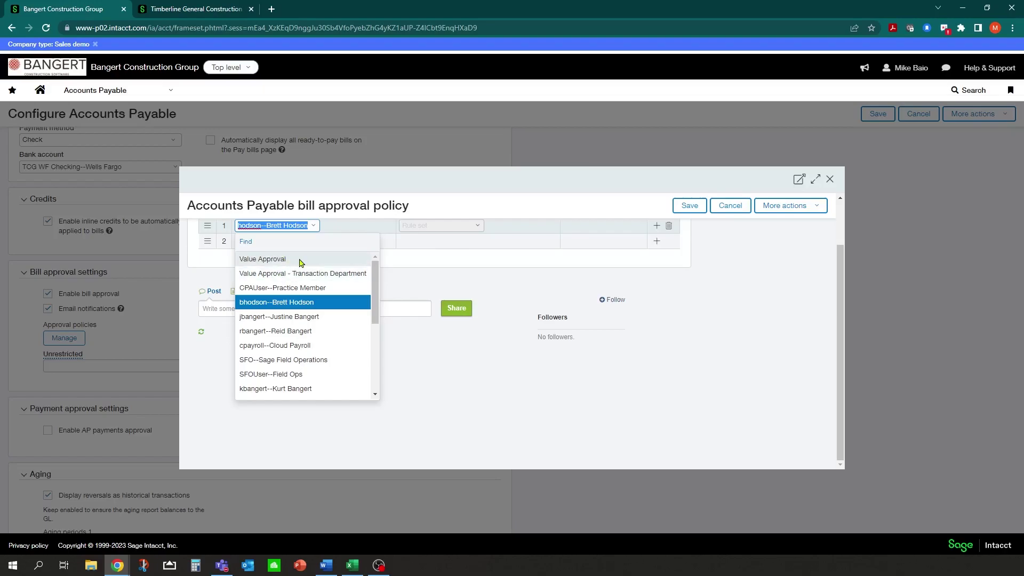
left_click(730, 208)
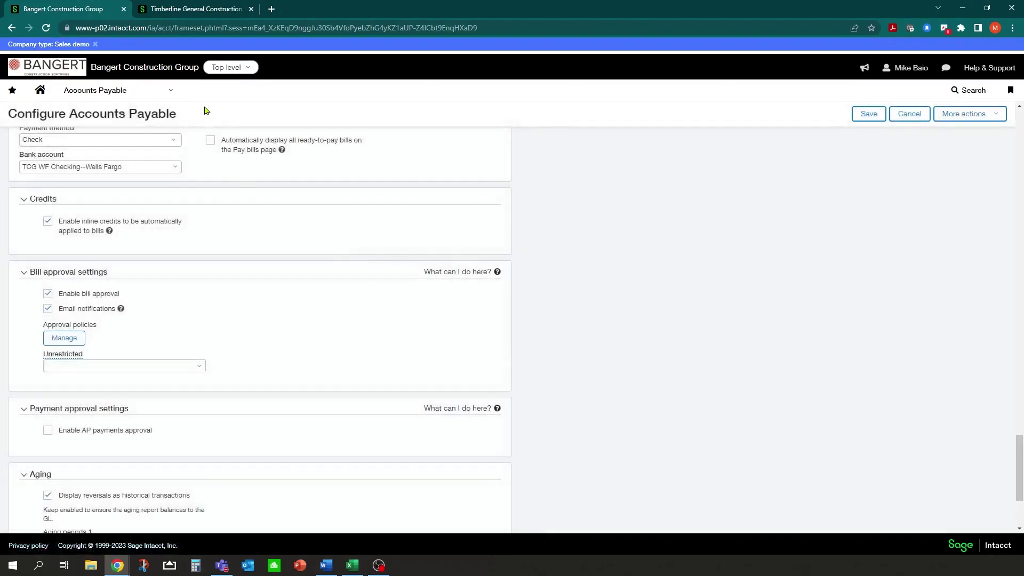
Open the Purchasing configuration and bring up the approval policies from its Approvals settings
left_click(158, 92)
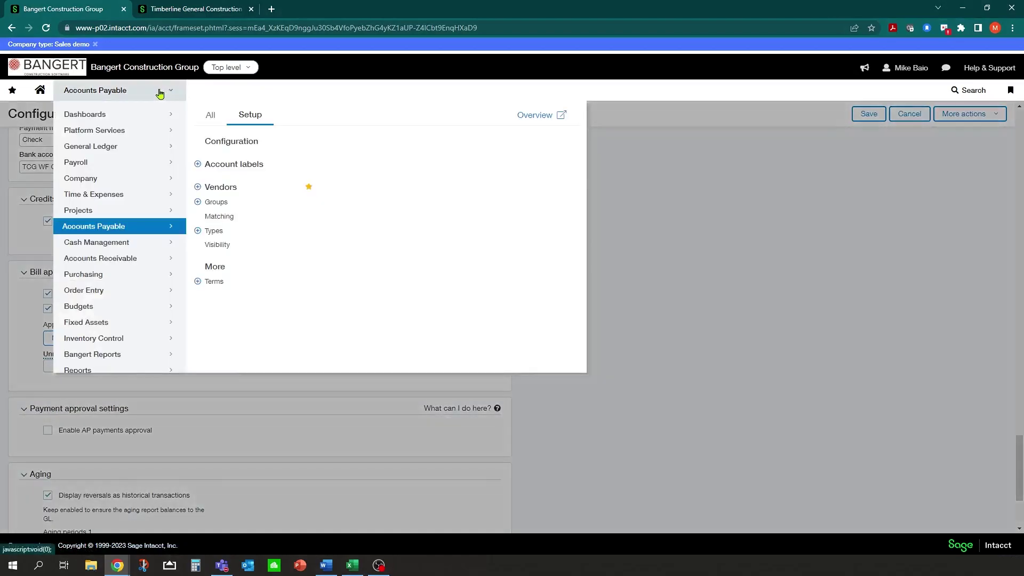
mouse_move(116, 283)
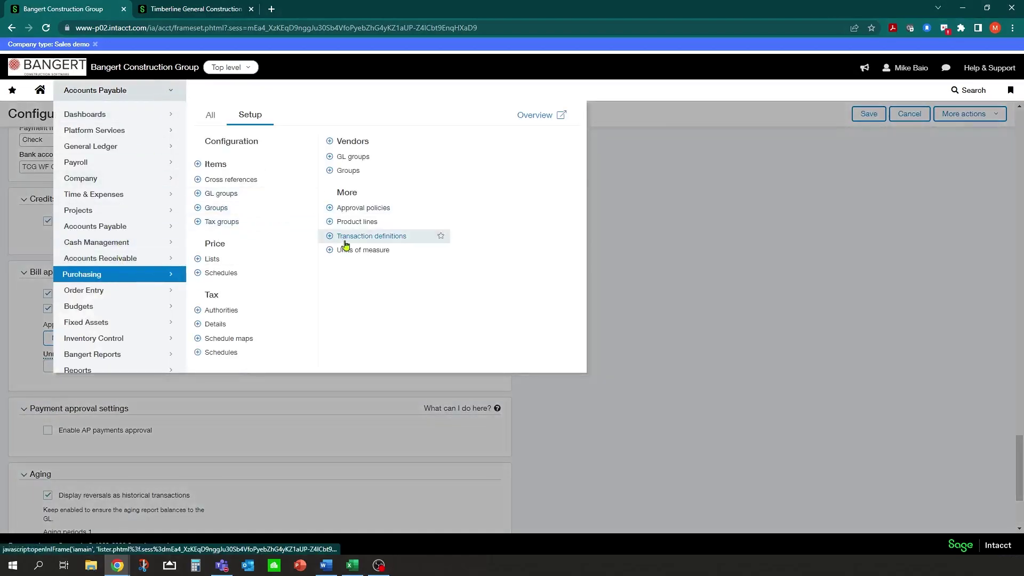
left_click(229, 143)
left_click(560, 89)
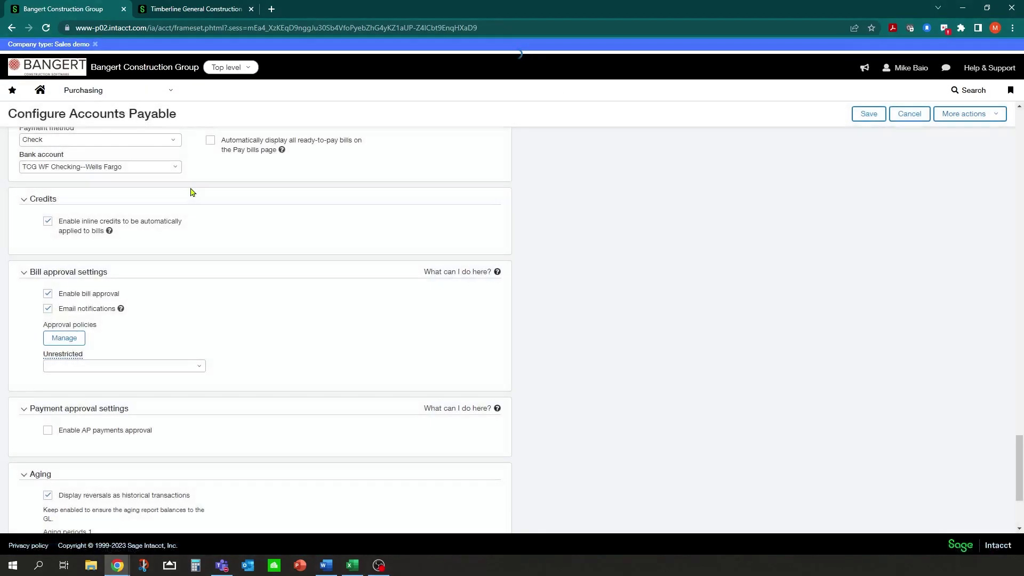
scroll(187, 313, "down", 7)
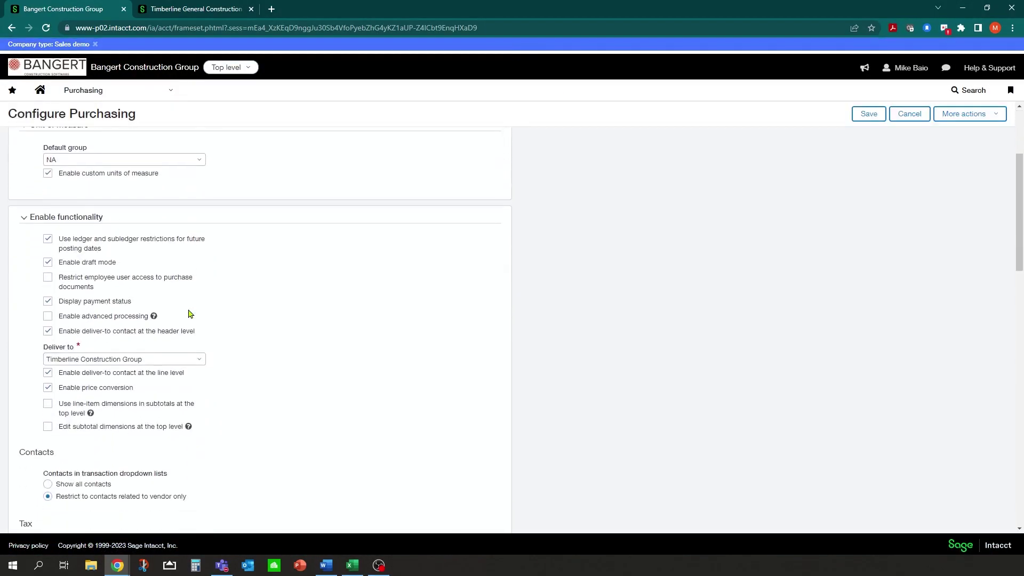
scroll(192, 315, "down", 8)
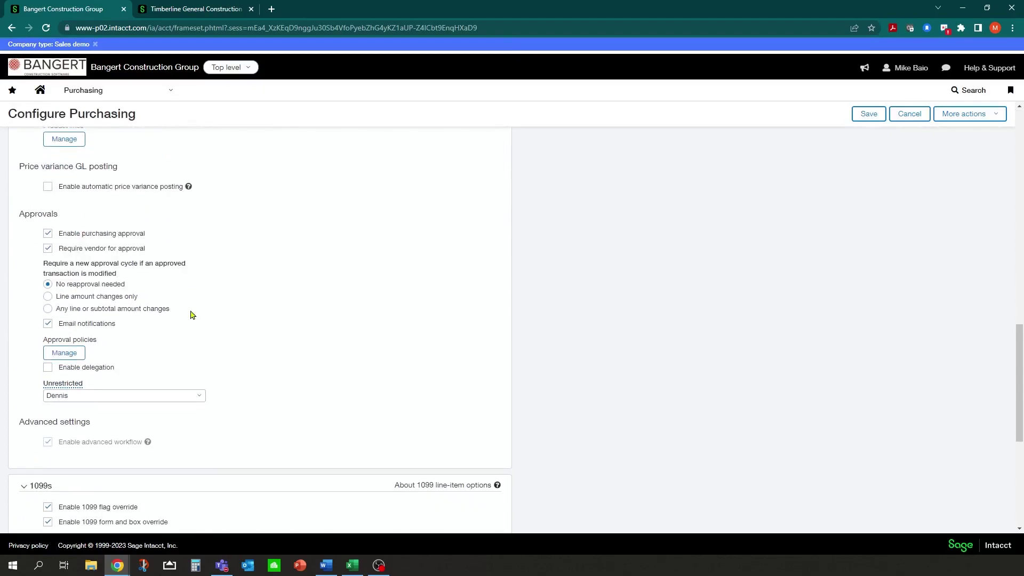
left_click(75, 348)
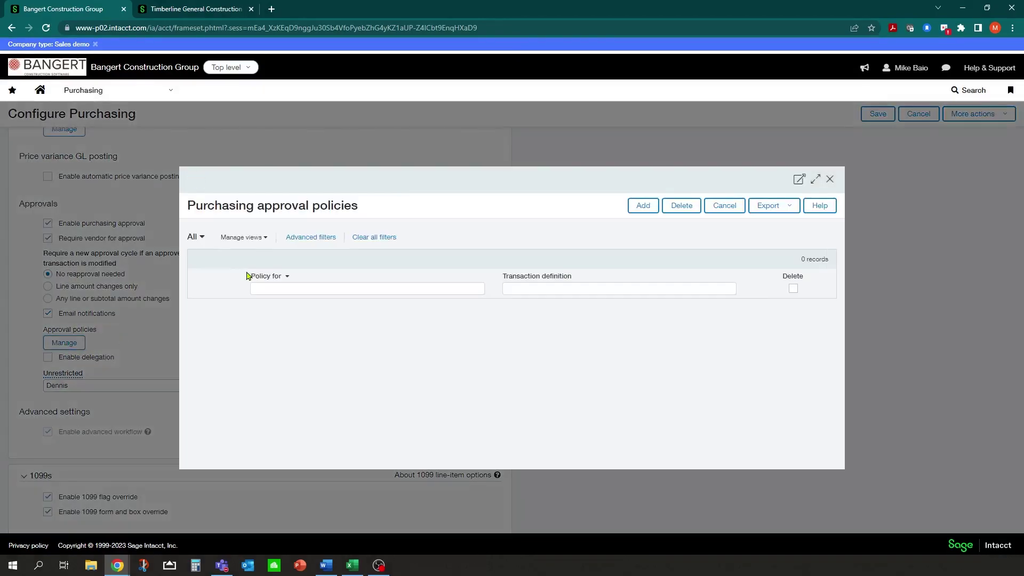
Draft a purchasing approval policy for Subcontracts with rule type Transaction Project Manager Approval, and discard it together with the open Purchasing configuration
left_click(643, 206)
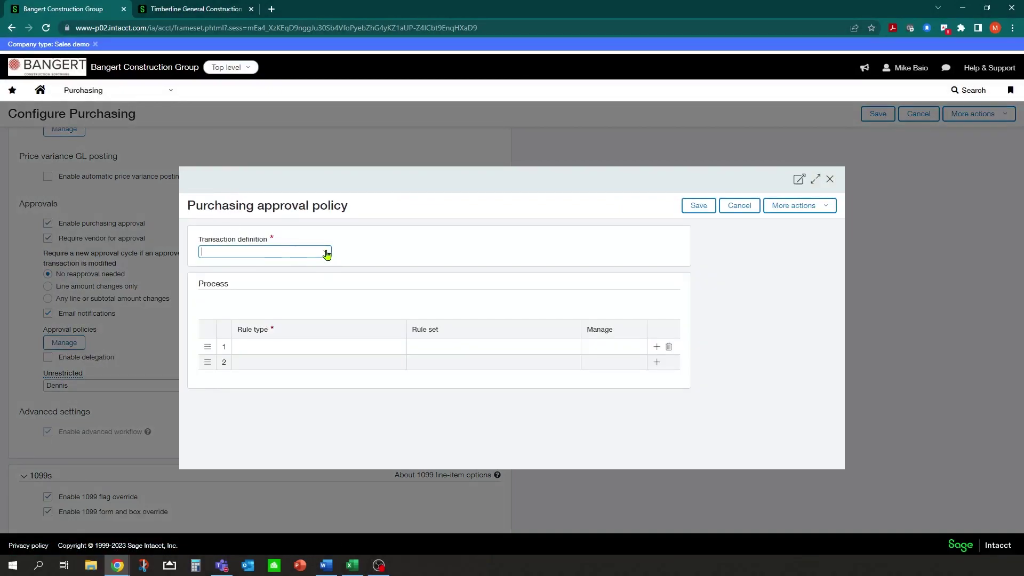
left_click(327, 254)
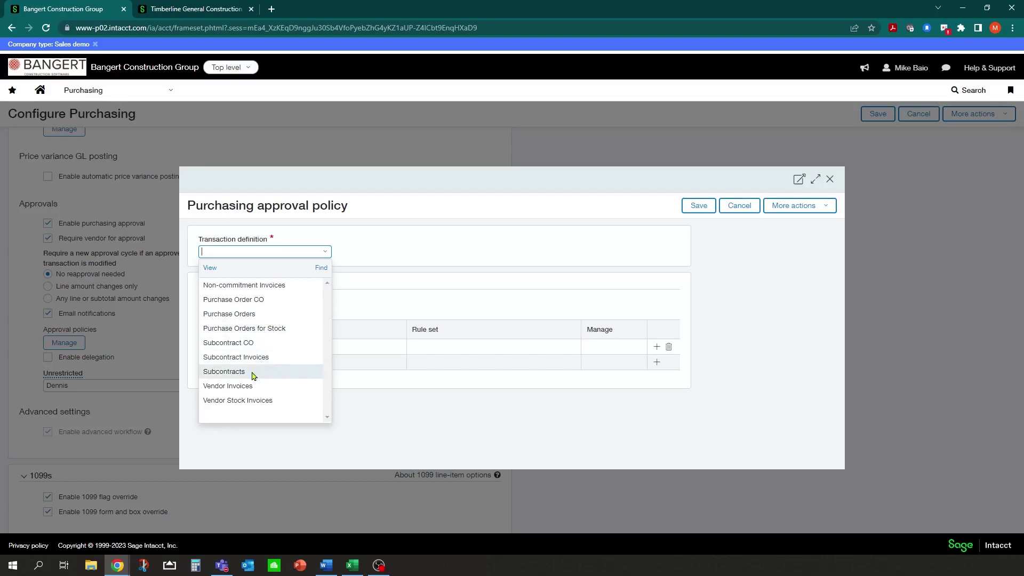
left_click(224, 371)
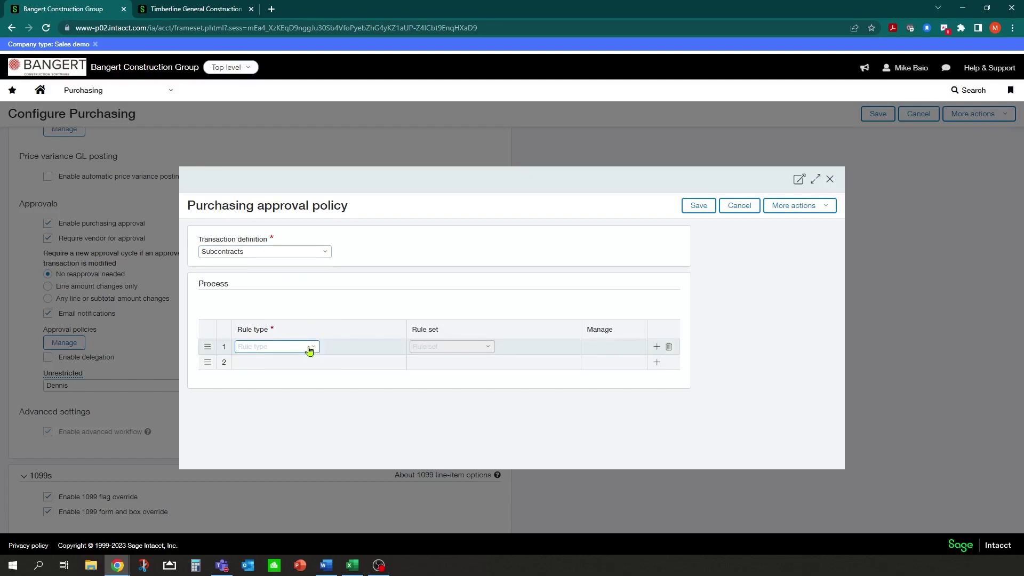
left_click(312, 348)
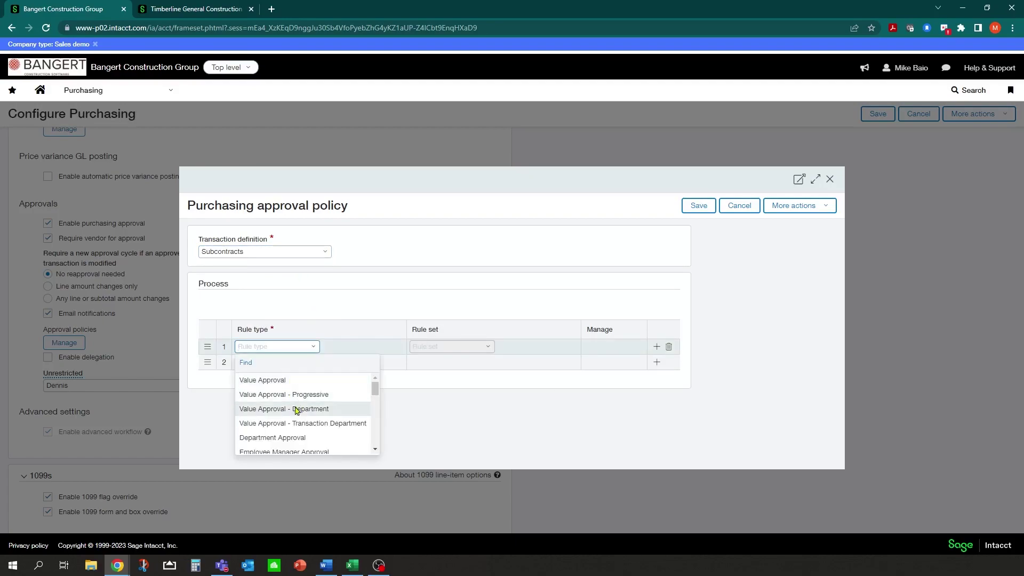
scroll(264, 421, "down", 3)
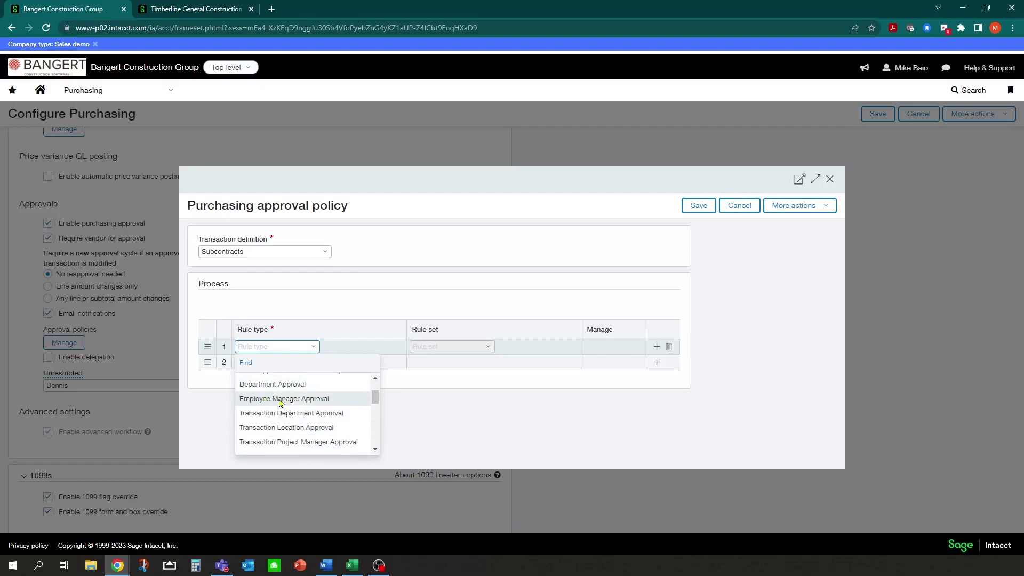
scroll(263, 421, "down", 3)
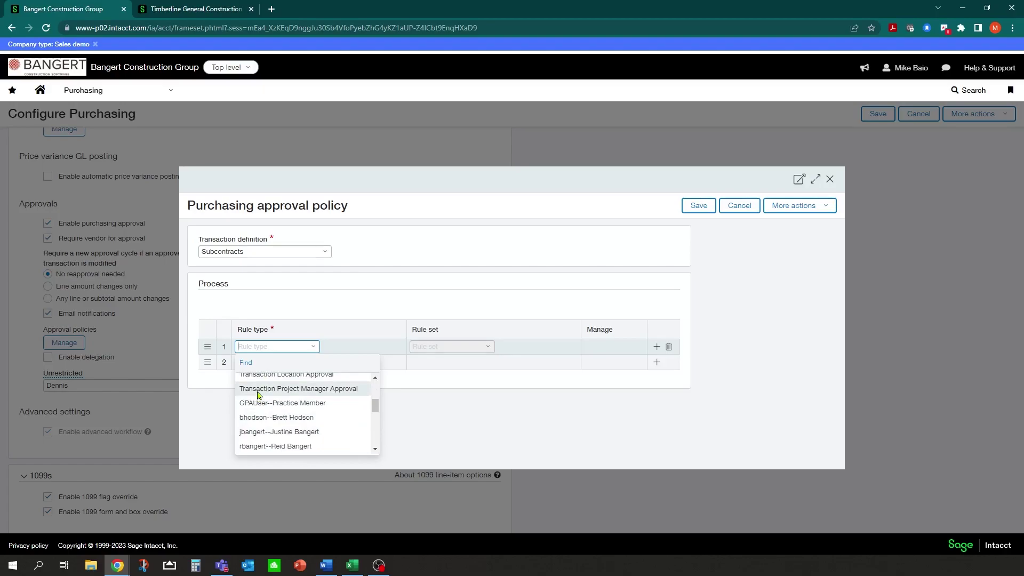
left_click(311, 390)
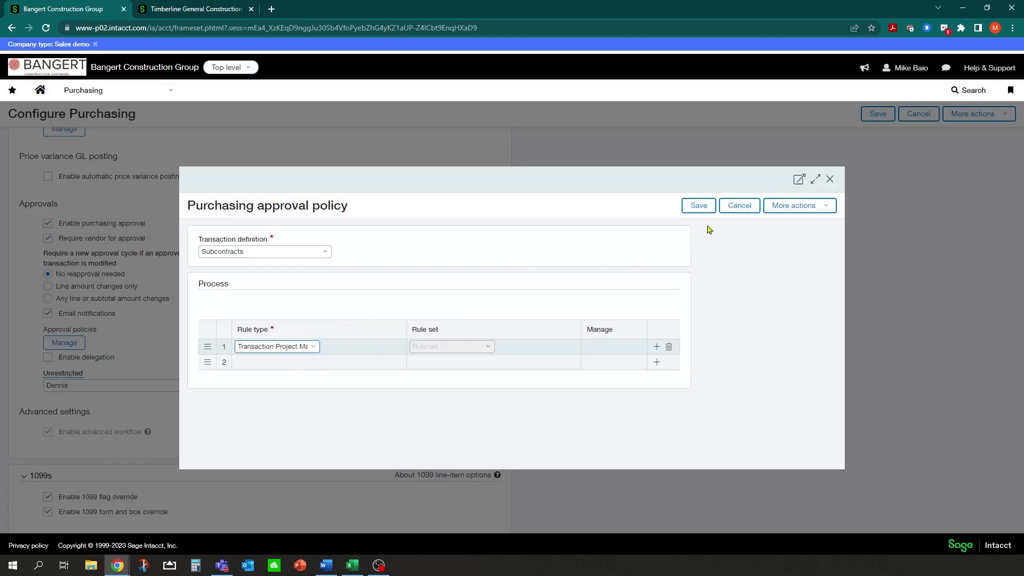
left_click(738, 208)
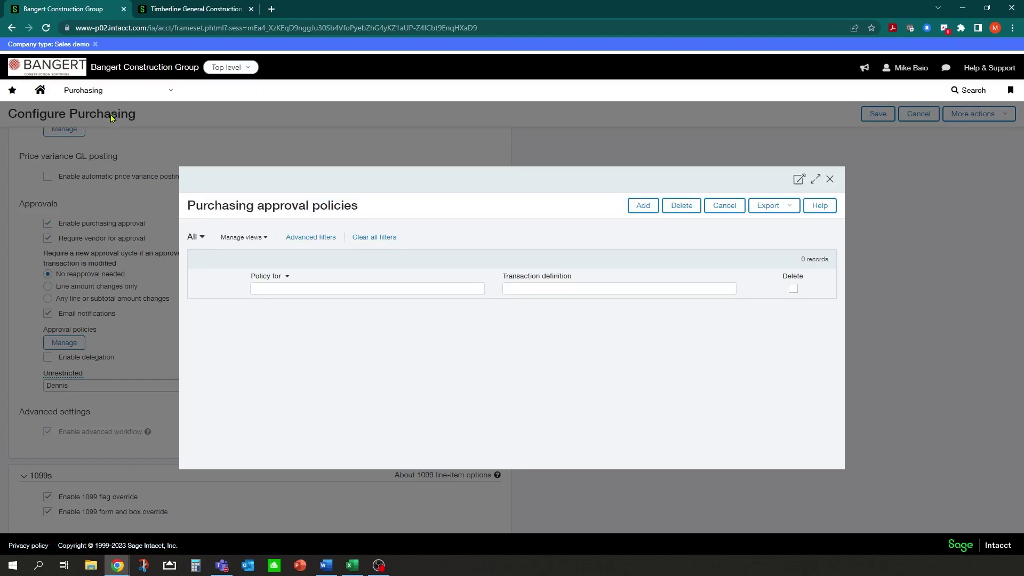
left_click(720, 209)
left_click(916, 115)
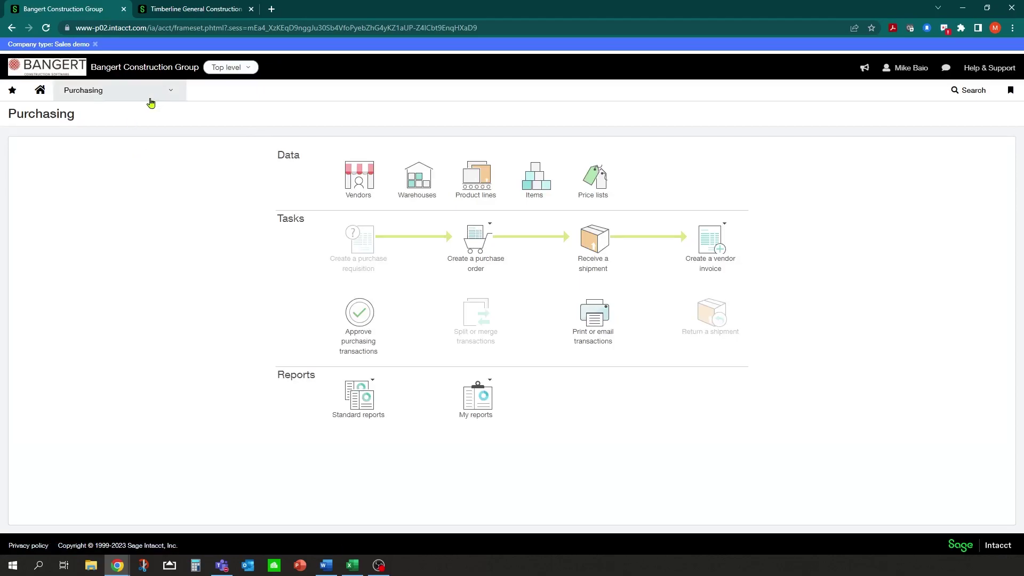
left_click(168, 92)
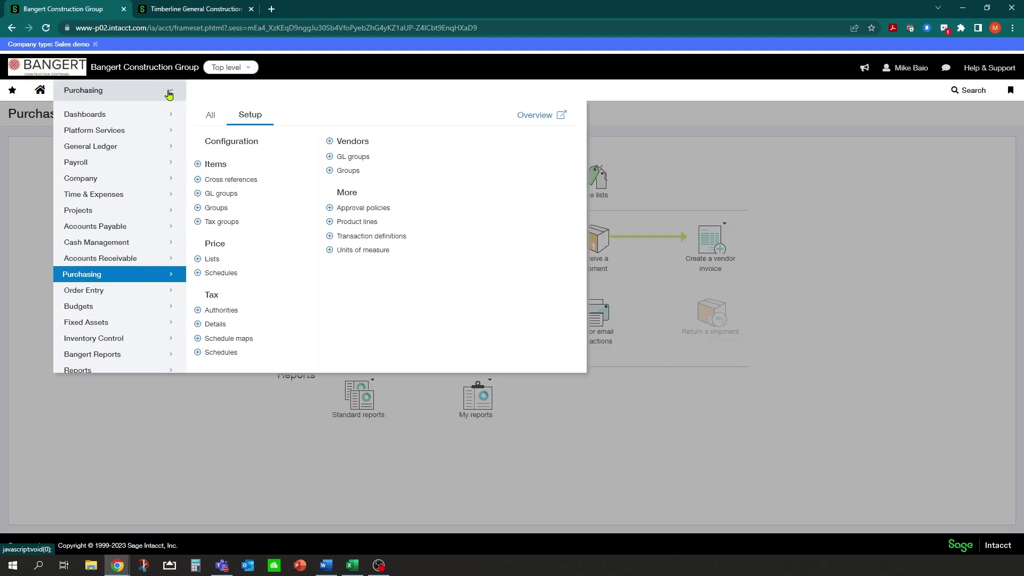
left_click(211, 116)
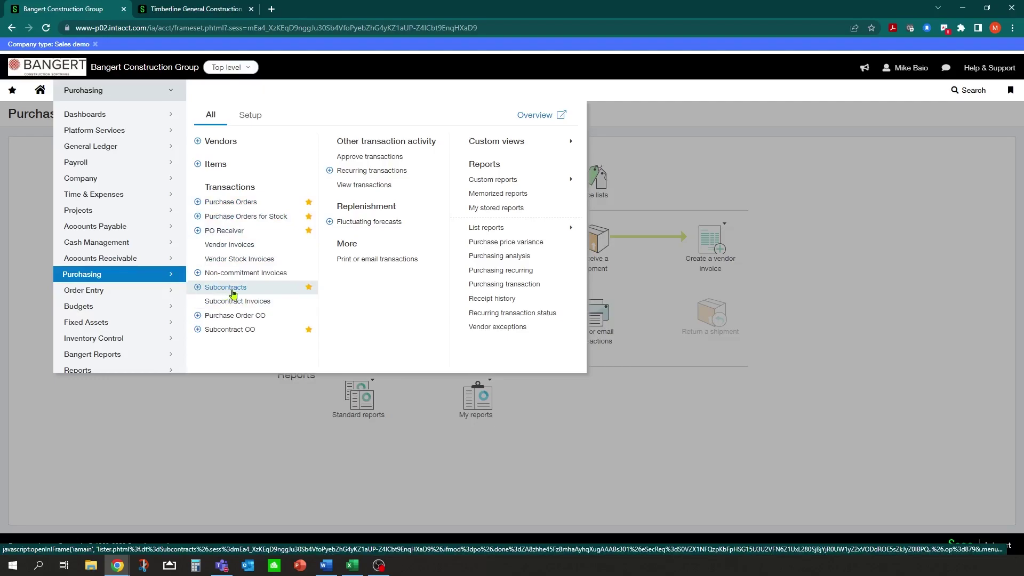
left_click(199, 289)
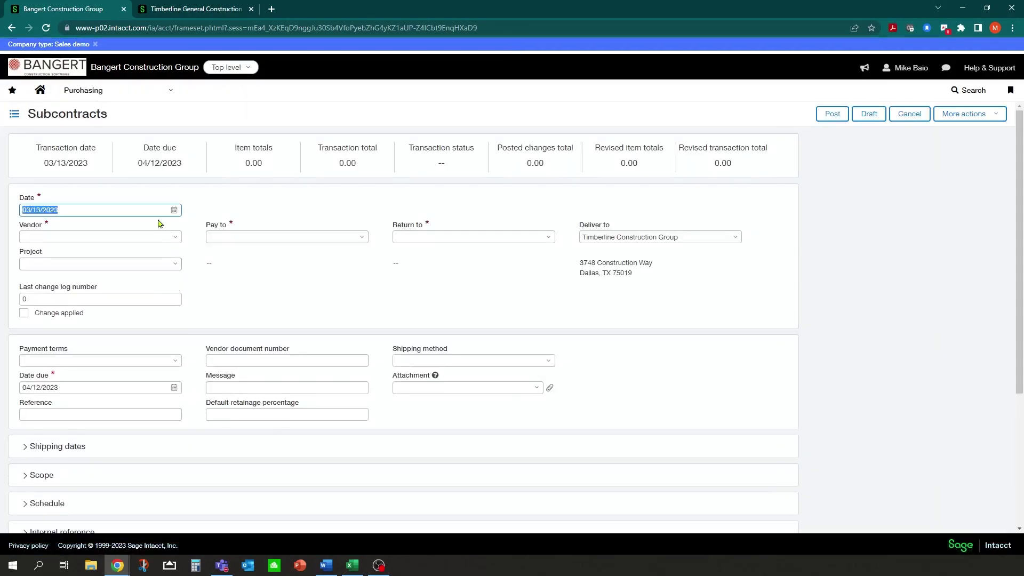
left_click(175, 238)
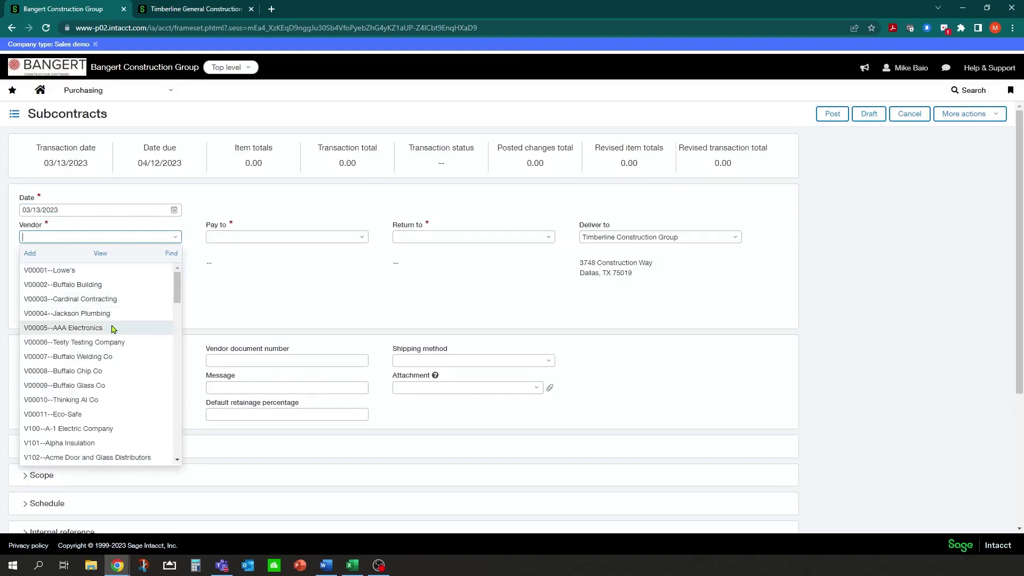
left_click(101, 314)
left_click(176, 266)
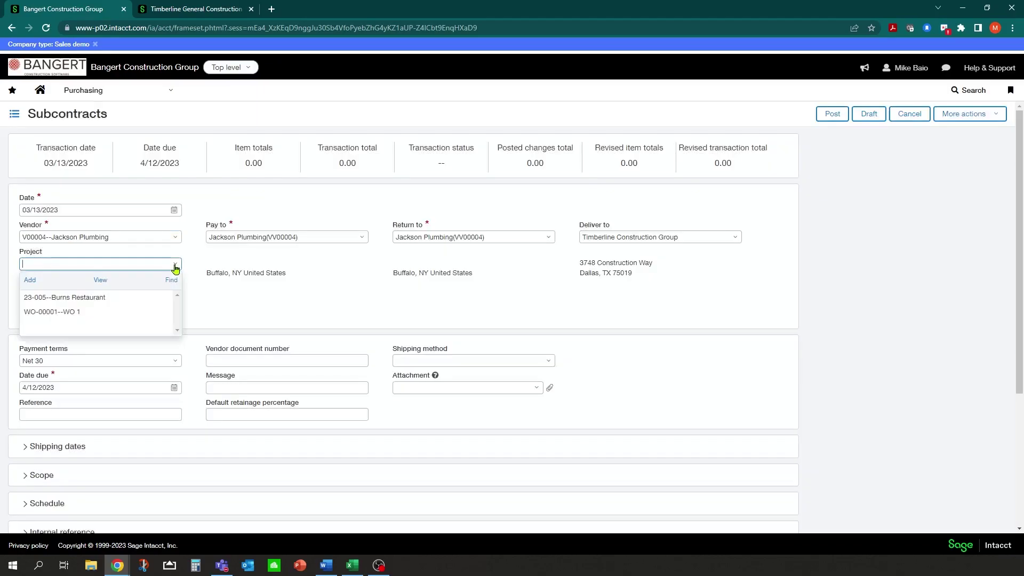
left_click(175, 267)
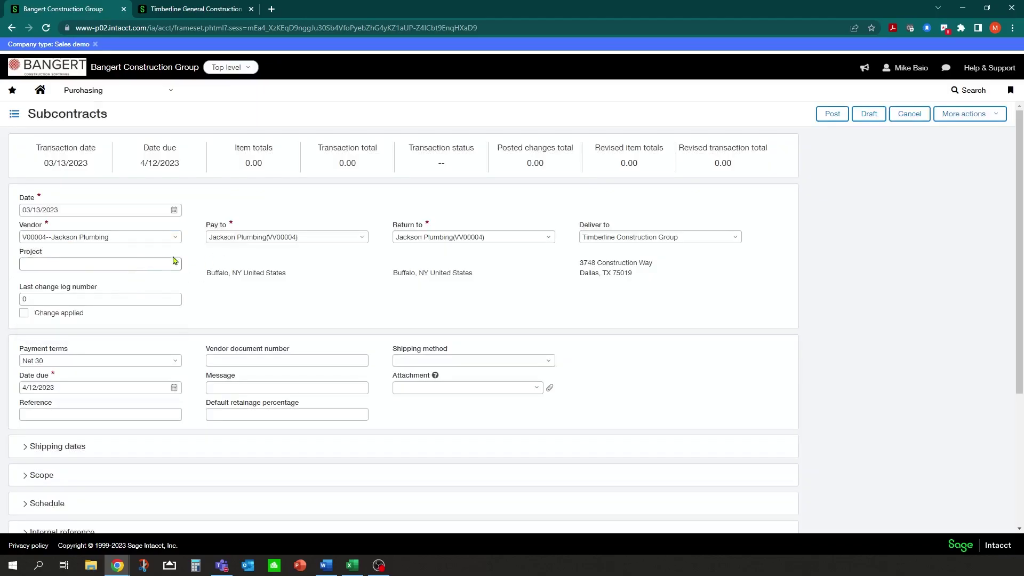
left_click(176, 266)
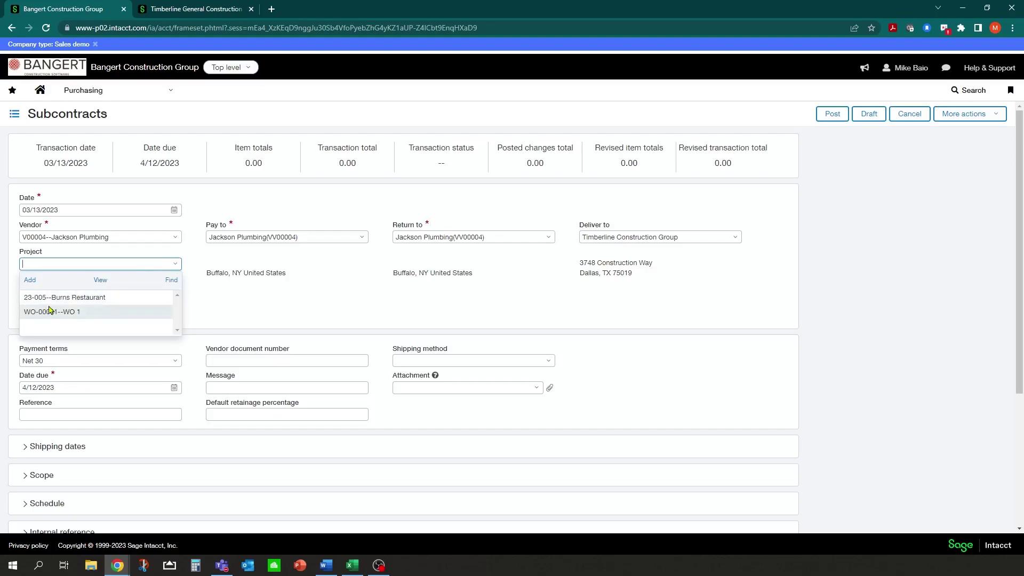
left_click(203, 193)
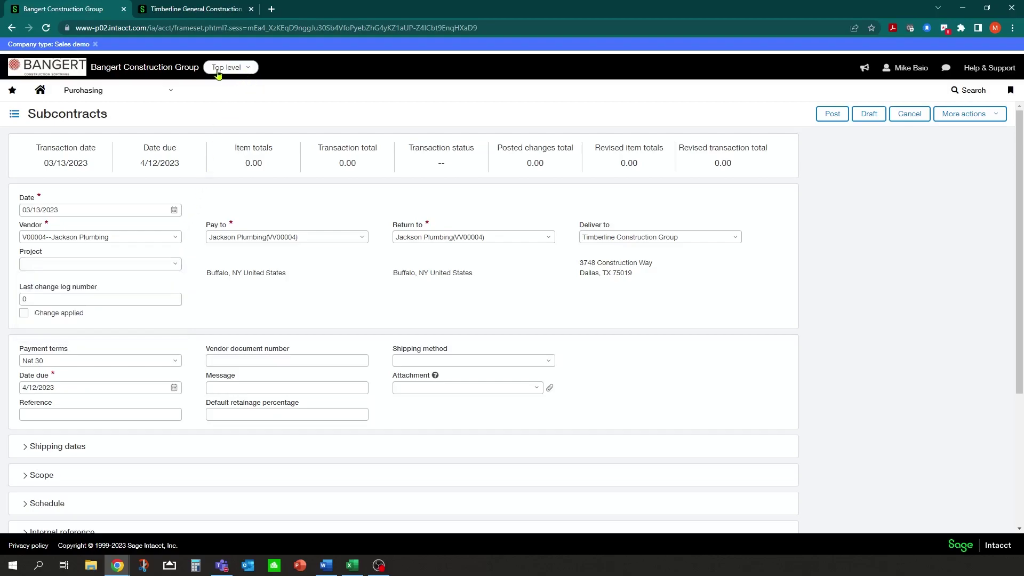
Switch to the Timberline General Construction entity and start a new subcontract there for vendor V128--Jackson Heating and AC
left_click(248, 68)
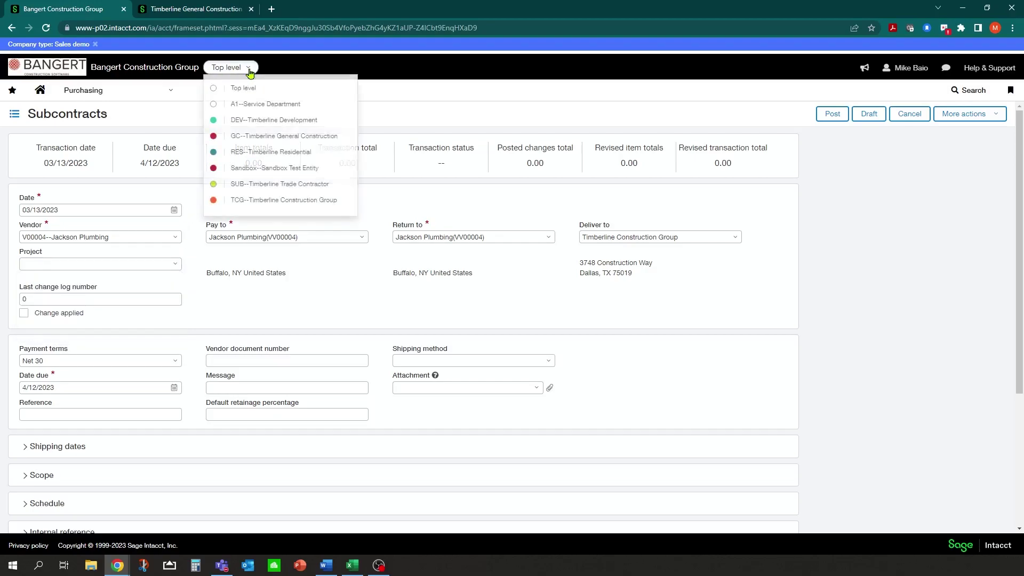
left_click(266, 136)
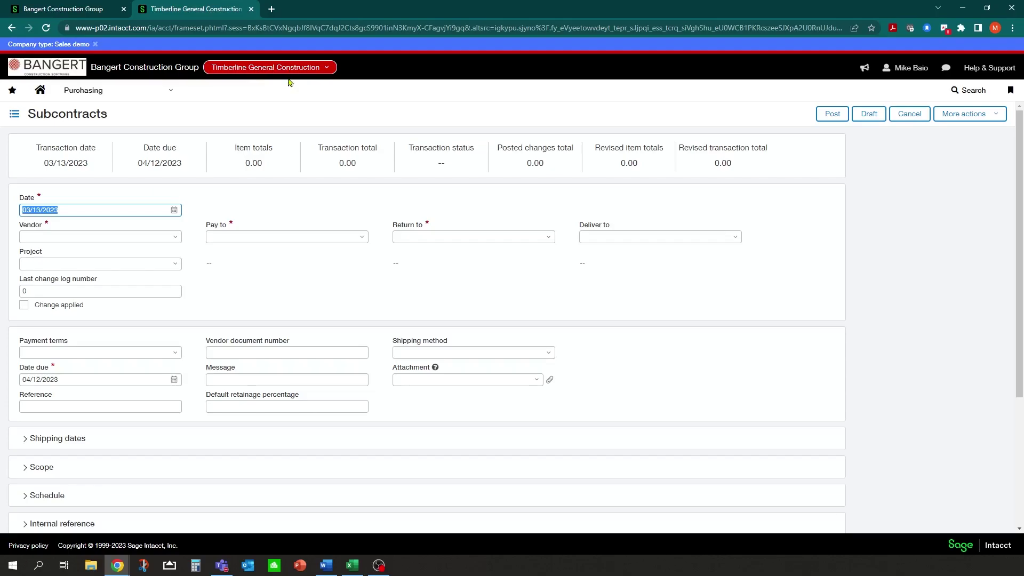
left_click(177, 237)
left_click(107, 314)
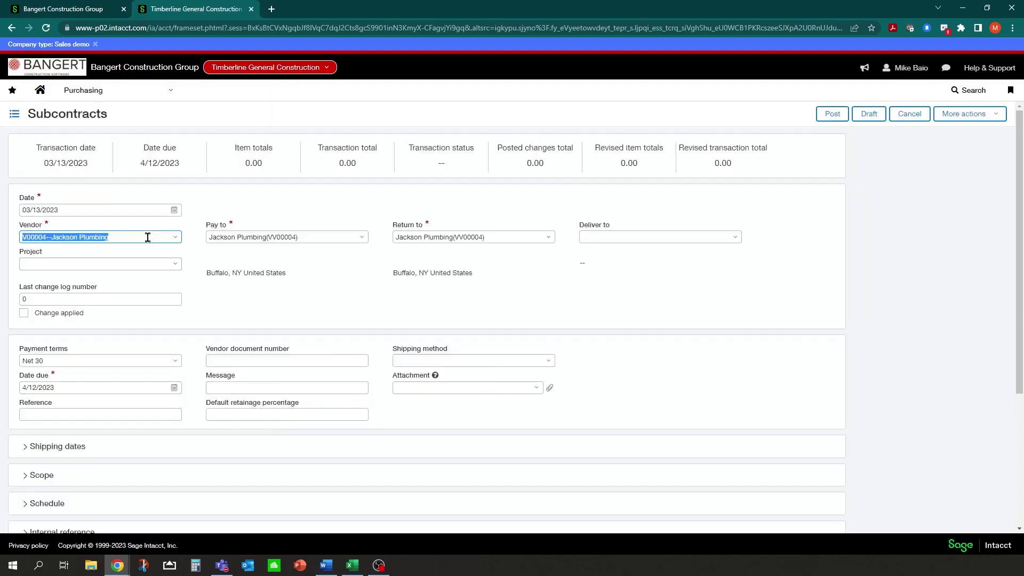
type("jack")
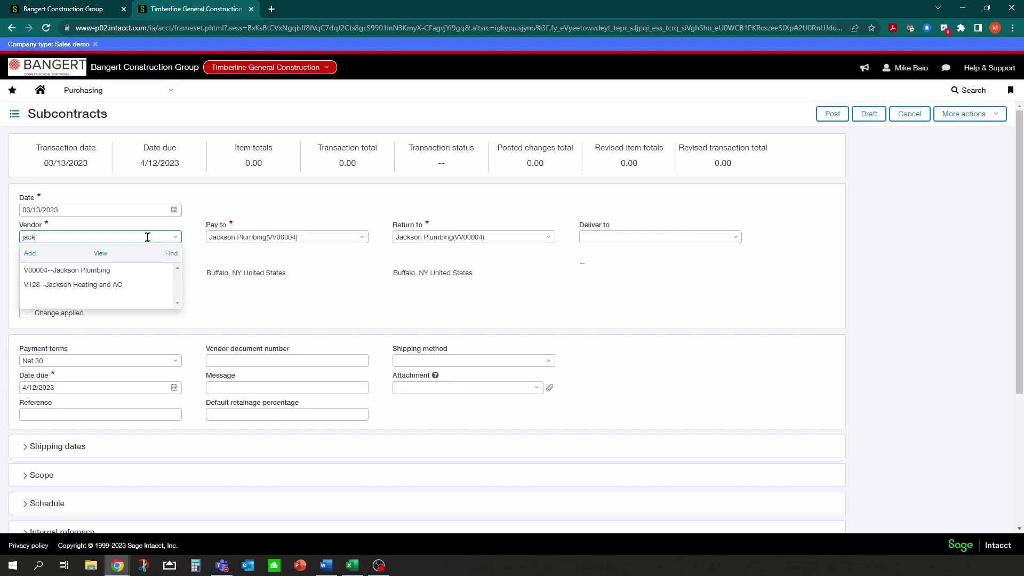
left_click(82, 286)
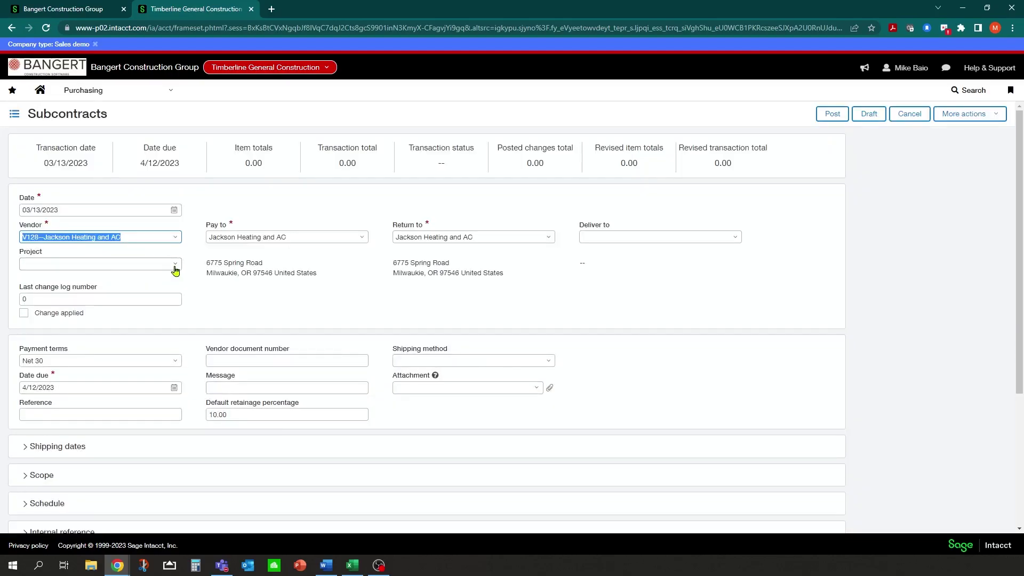
Assign the subcontract to project 24-001--Acme Warehouse
left_click(175, 265)
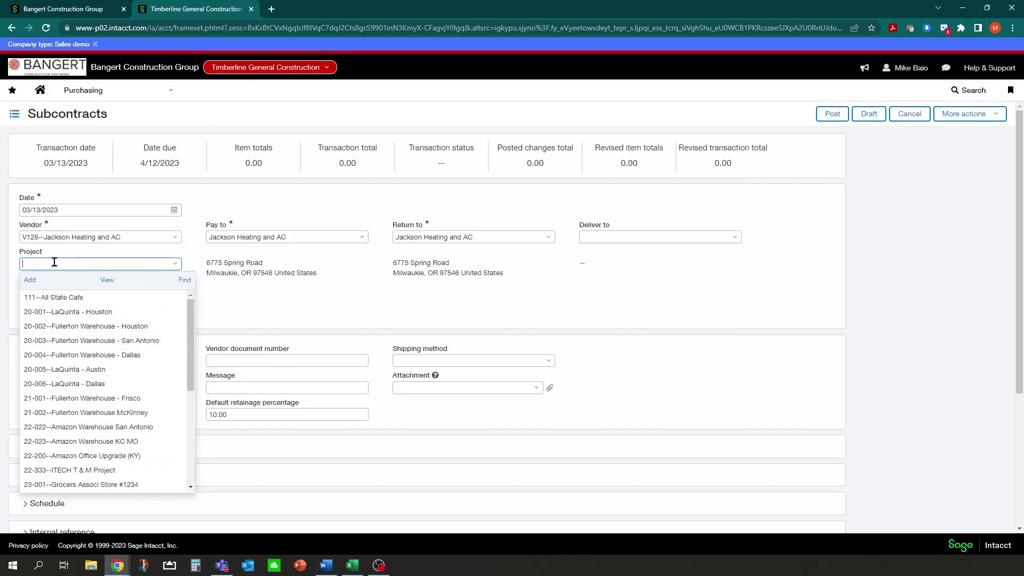
type("24")
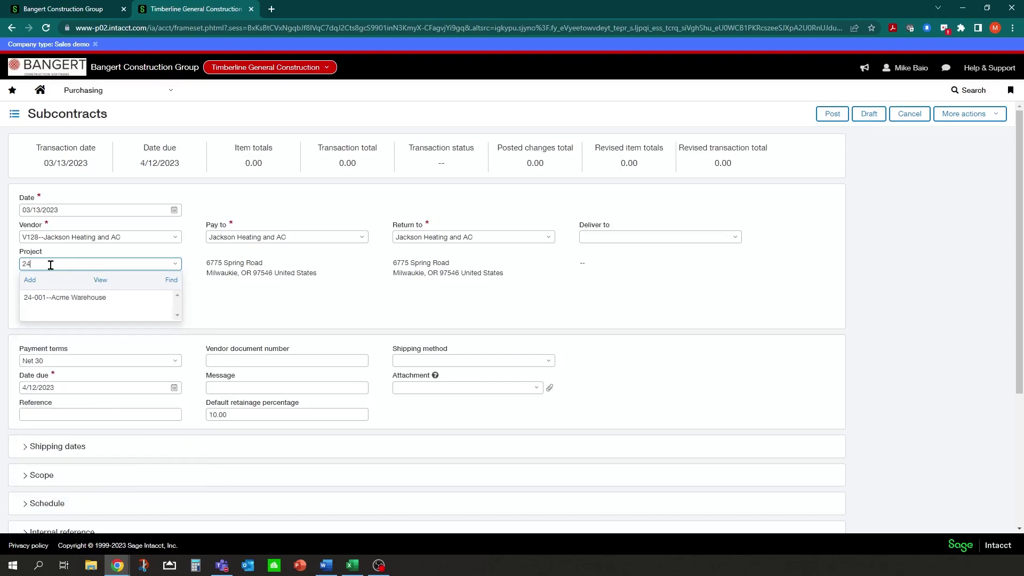
left_click(58, 302)
key("Tab")
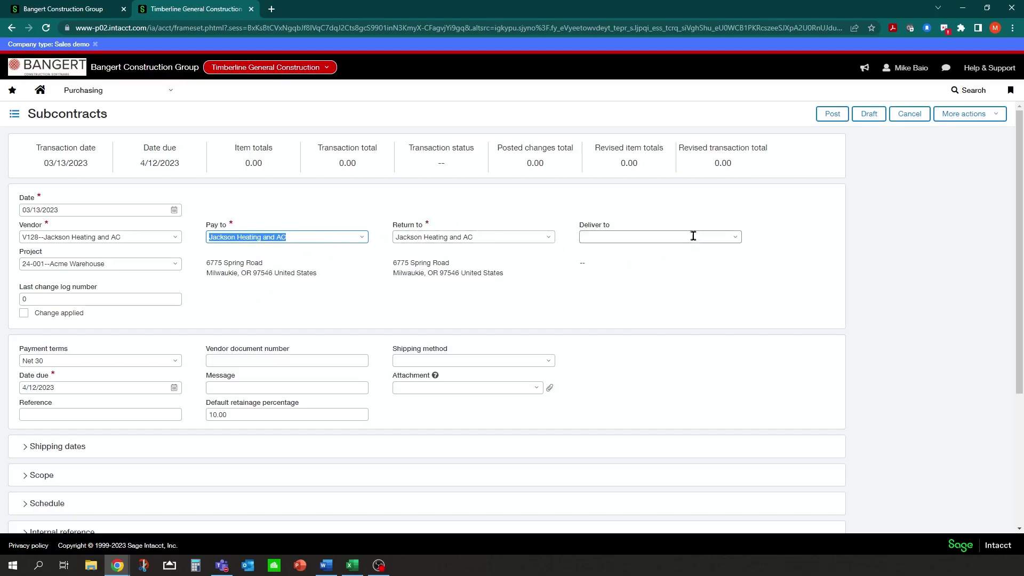
Review the subcontract's default retainage percentage and the fields of its Shipping dates and Scope sections
scroll(110, 313, "down", 1)
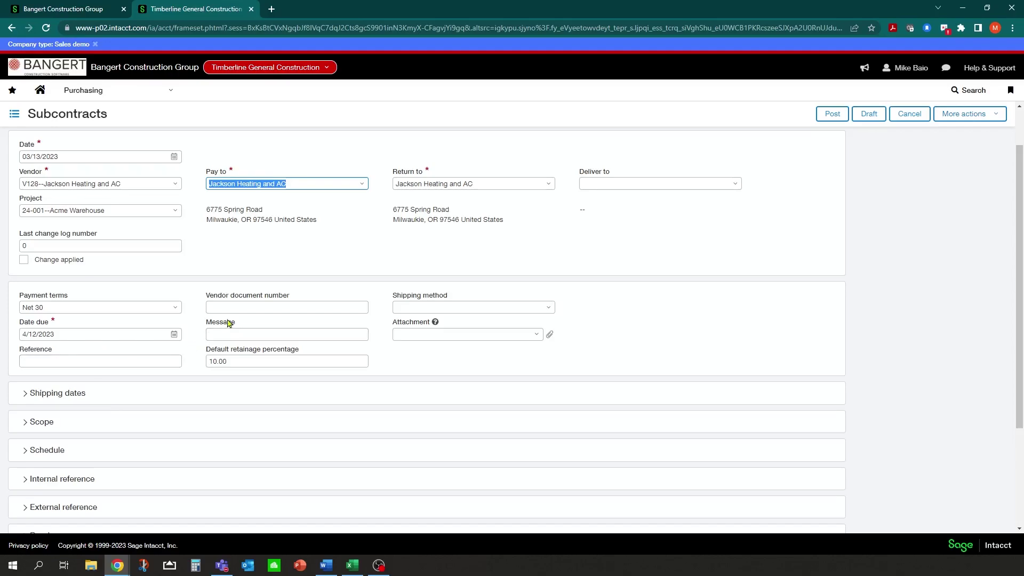
left_click(245, 361)
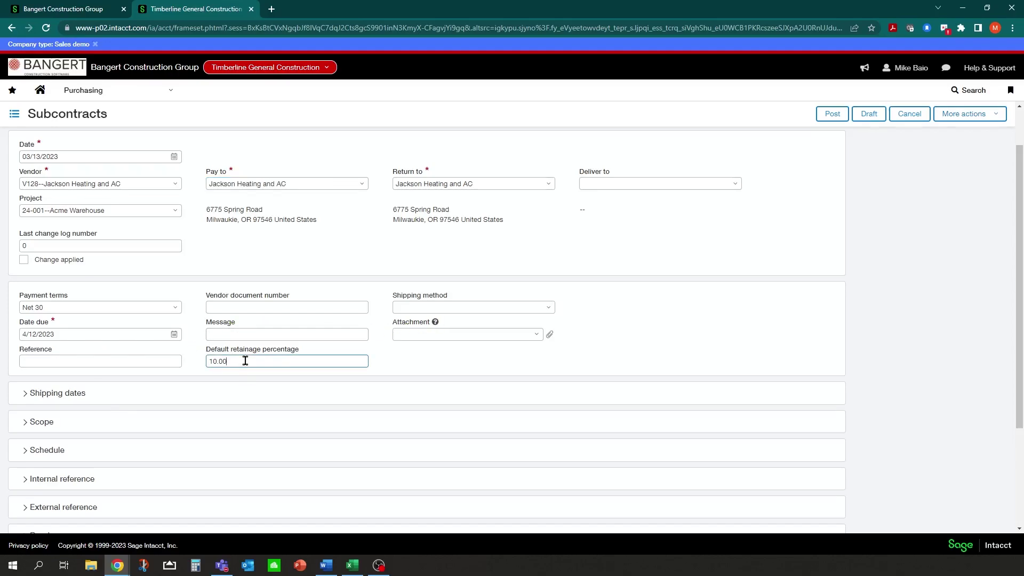
left_click_drag(245, 361, 196, 363)
scroll(168, 382, "down", 2)
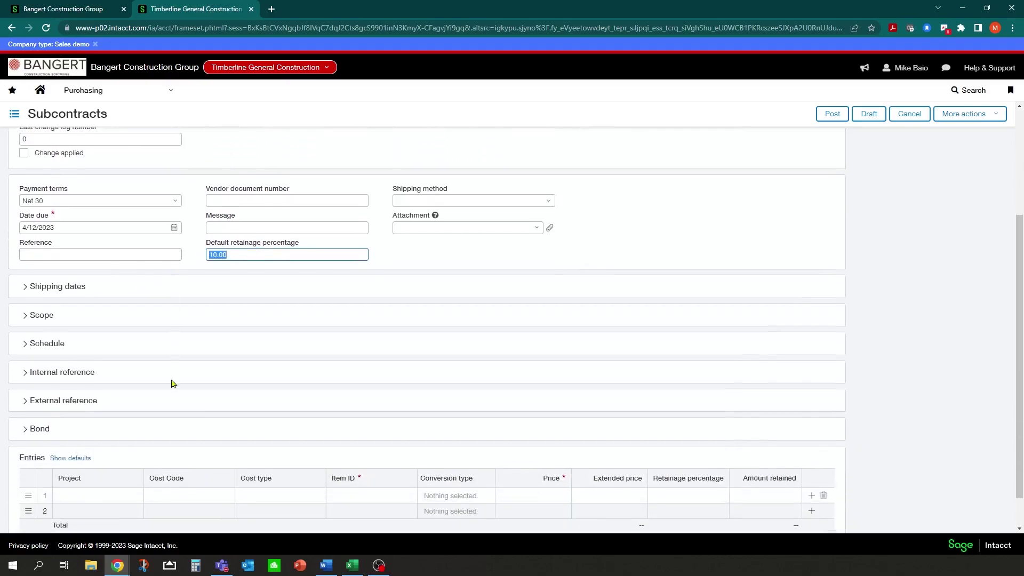
left_click(23, 290)
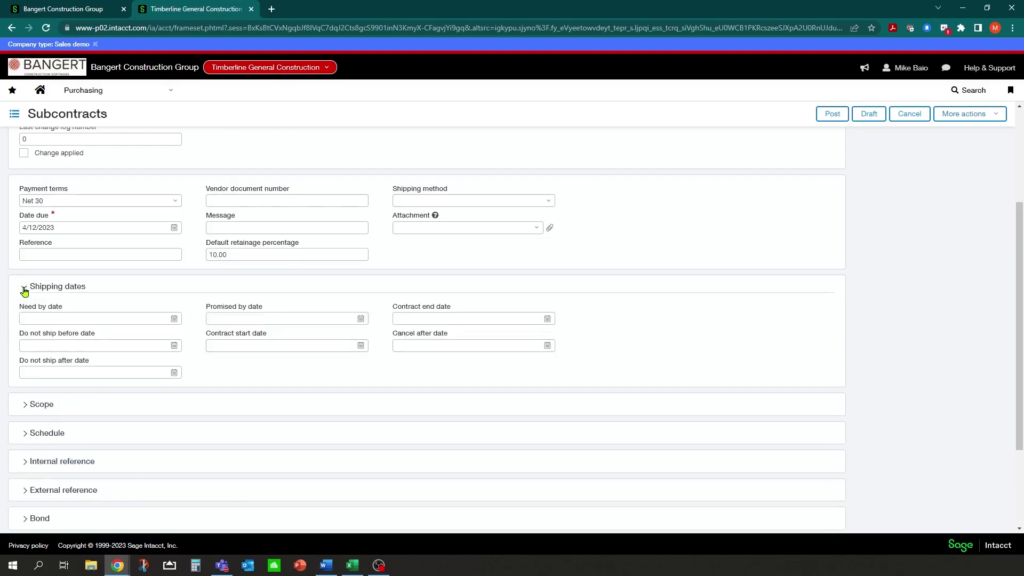
left_click(24, 290)
left_click(24, 317)
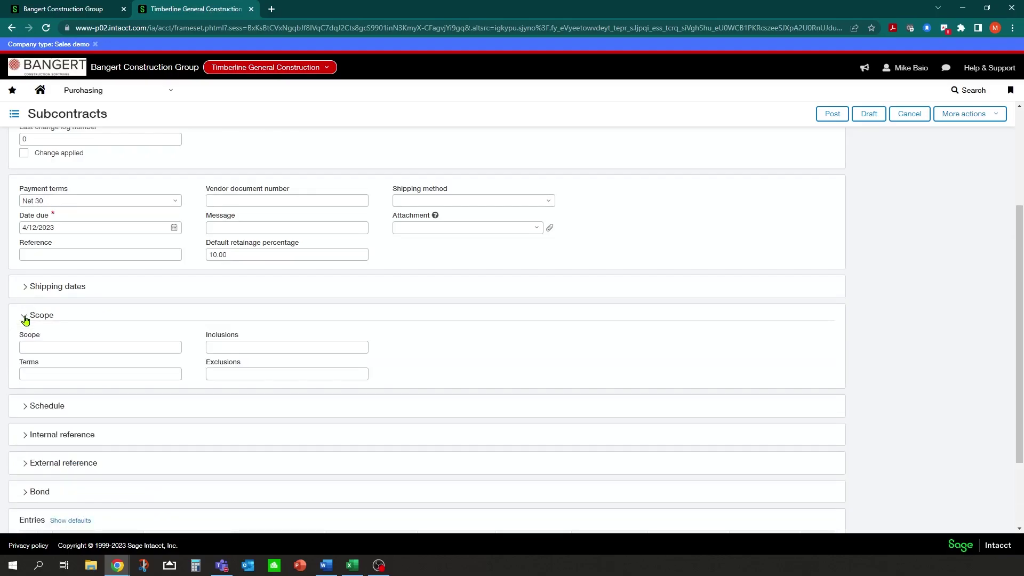
left_click(26, 318)
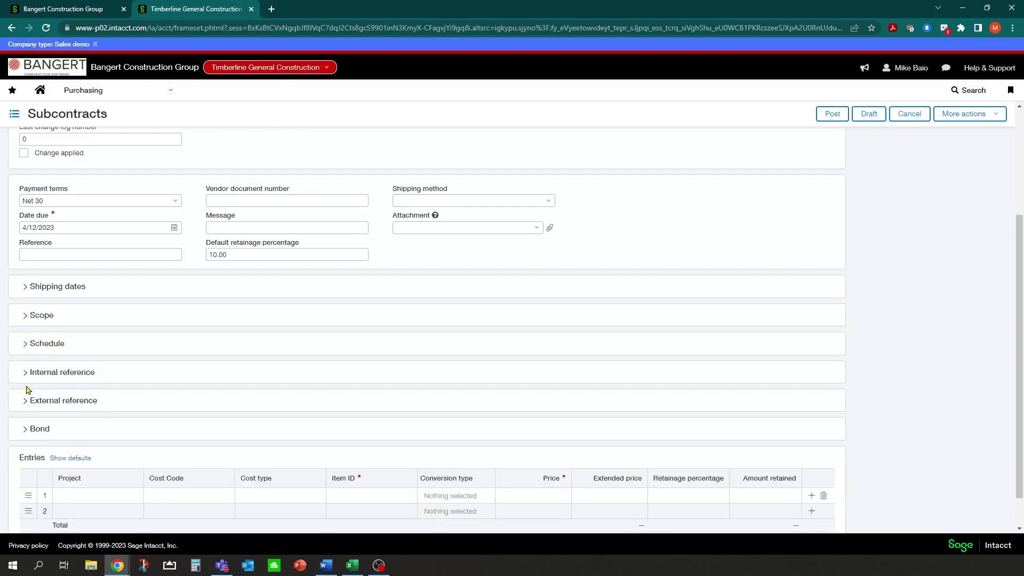
Assign the first entry line to project 24-001--Acme Warehouse and cost code G15-500--HVAC
scroll(25, 403, "down", 1)
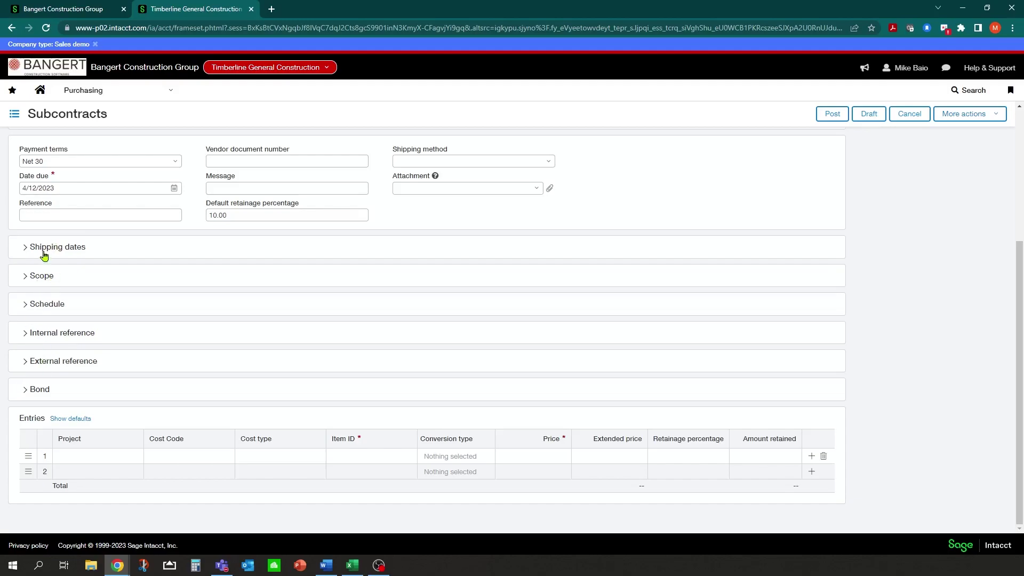
left_click(82, 457)
left_click(134, 456)
left_click(111, 489)
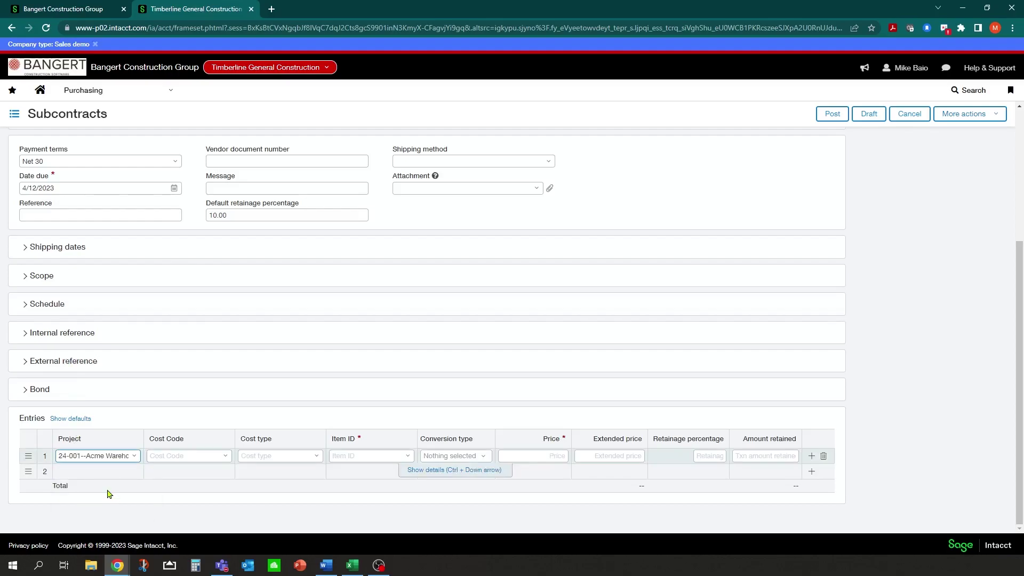
left_click(225, 457)
scroll(228, 382, "down", 10)
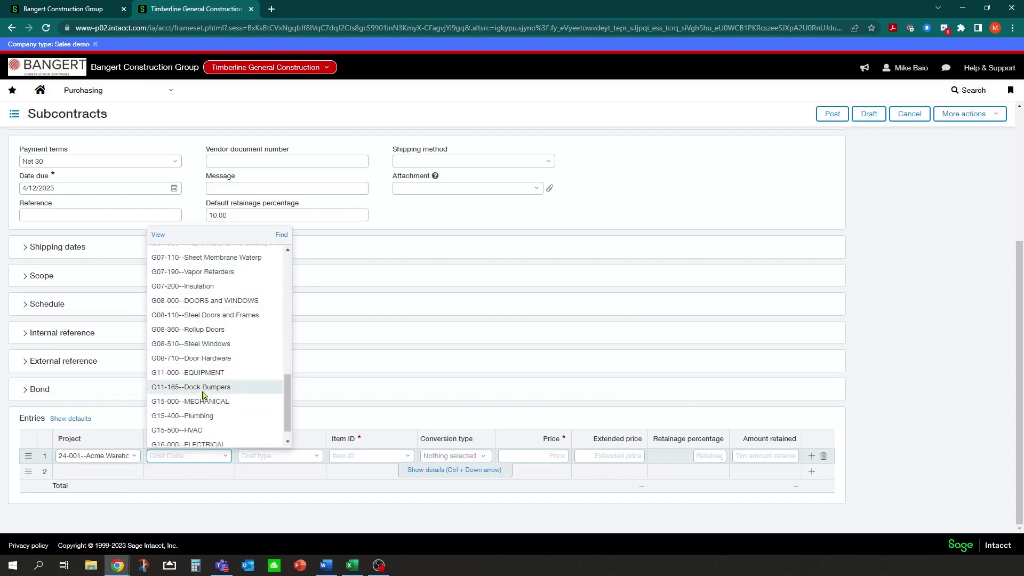
left_click(188, 430)
Set the first entry line's cost type to SUB--Subcontract and its conversion type to Price
left_click(317, 457)
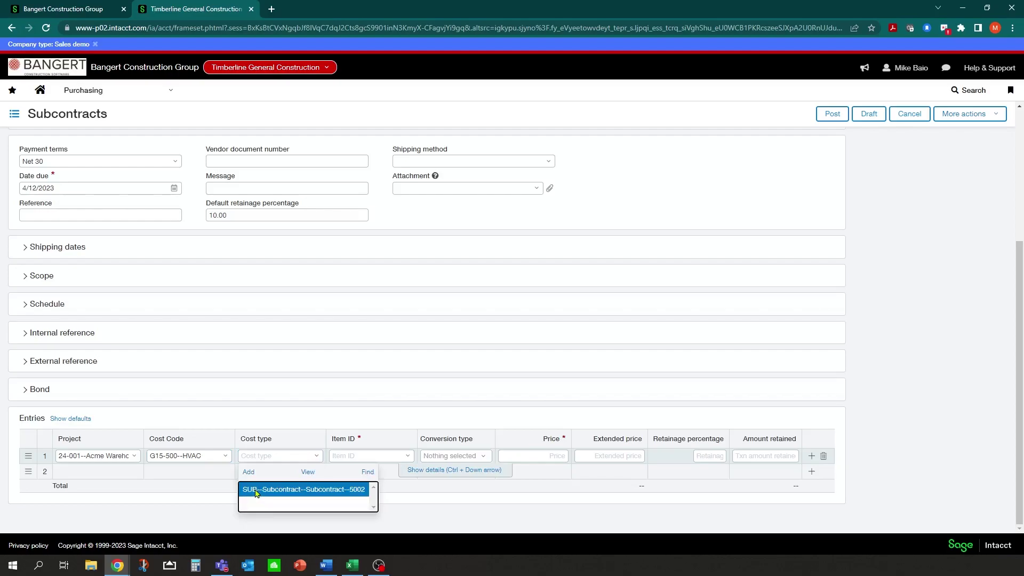
left_click(302, 488)
key("Tab")
key("Tab")
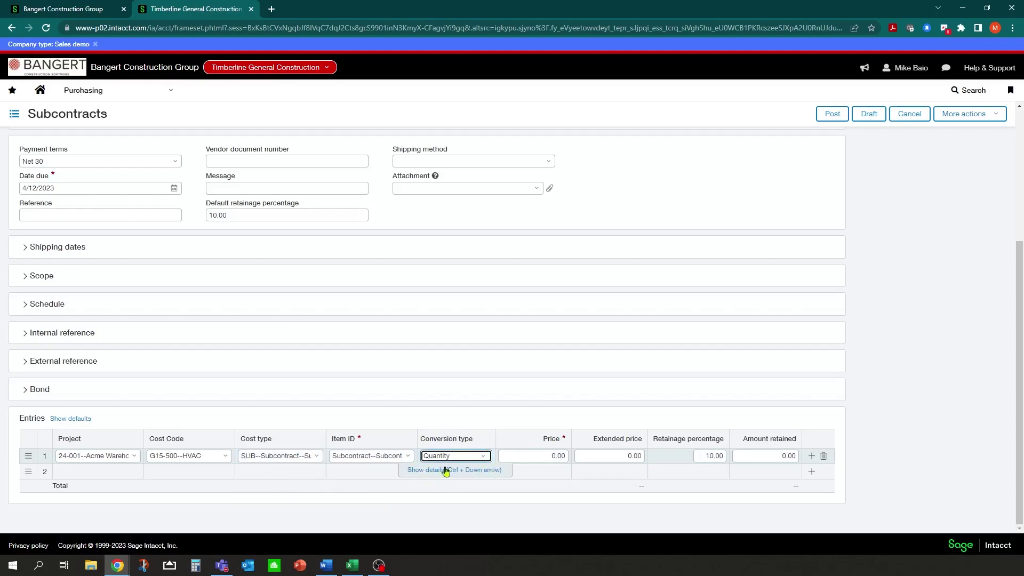
left_click(483, 458)
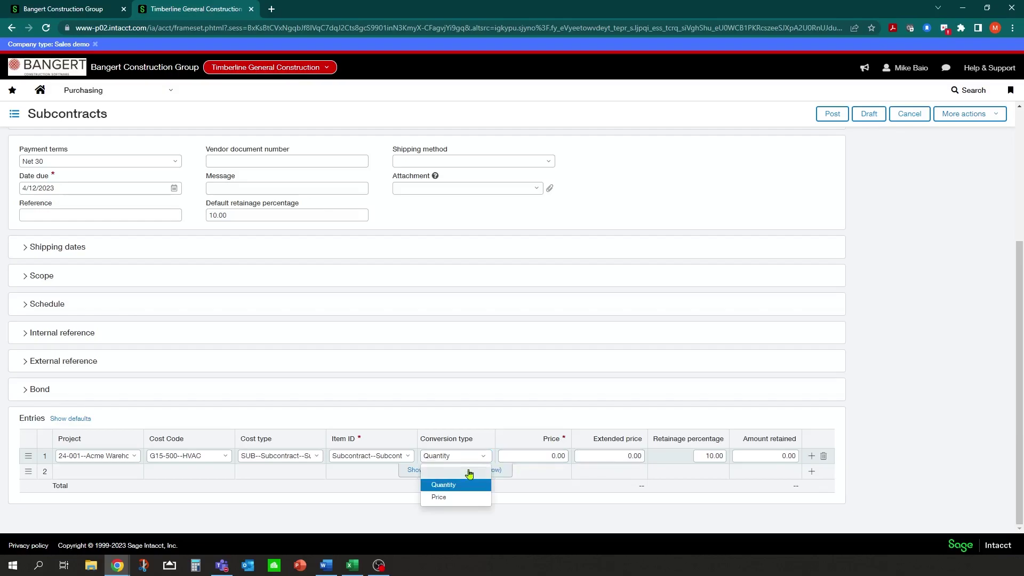
left_click(438, 499)
key("Tab")
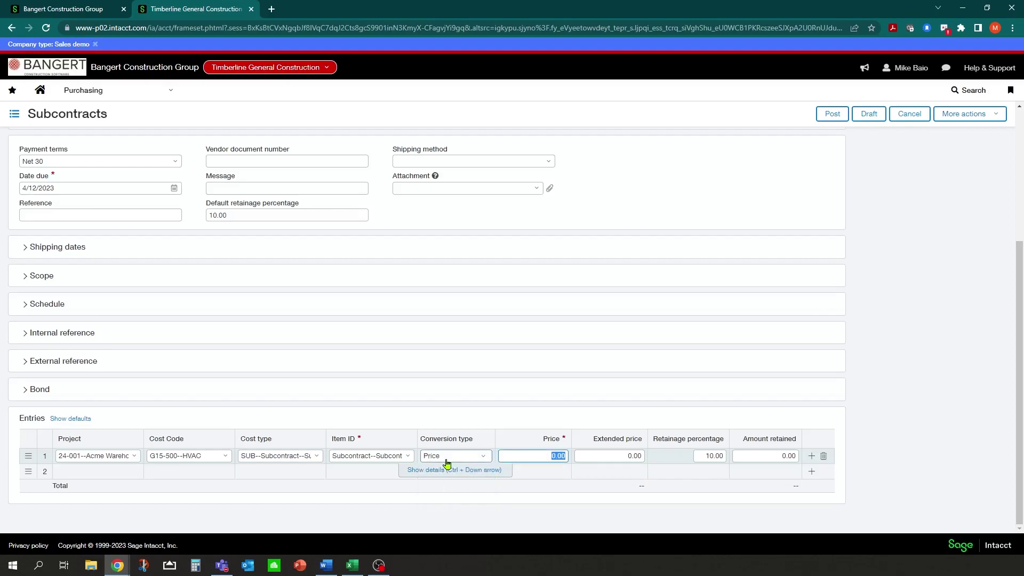
Enter a price of 80,000 on the first entry line and post the subcontract
type("80000")
key("Tab")
key("Tab")
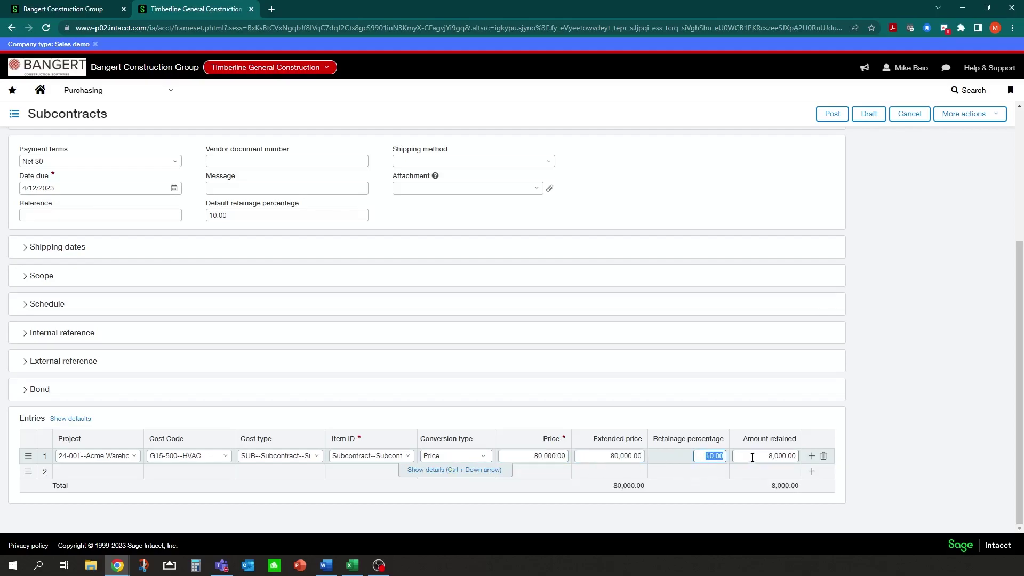
scroll(464, 363, "up", 4)
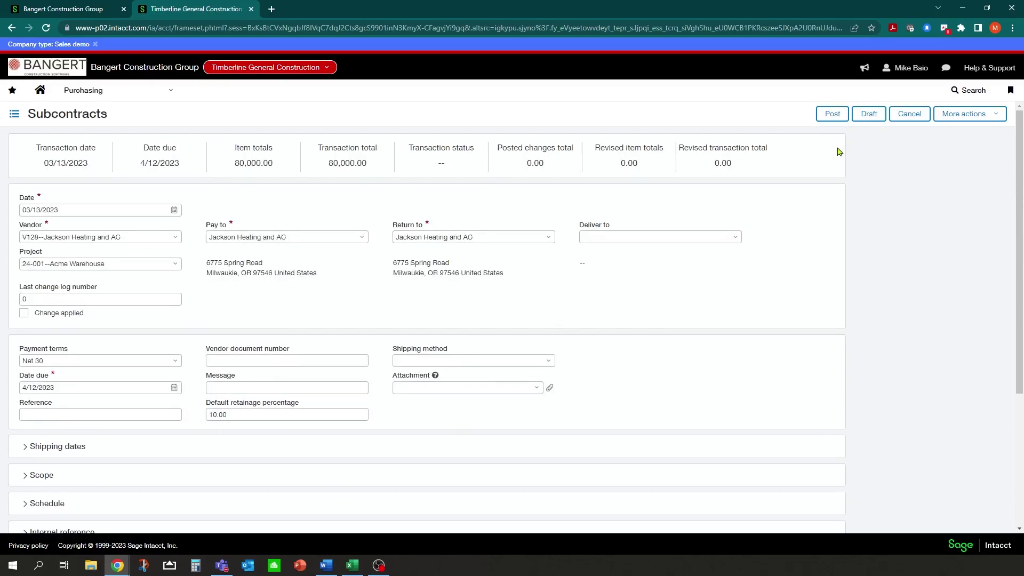
left_click(831, 115)
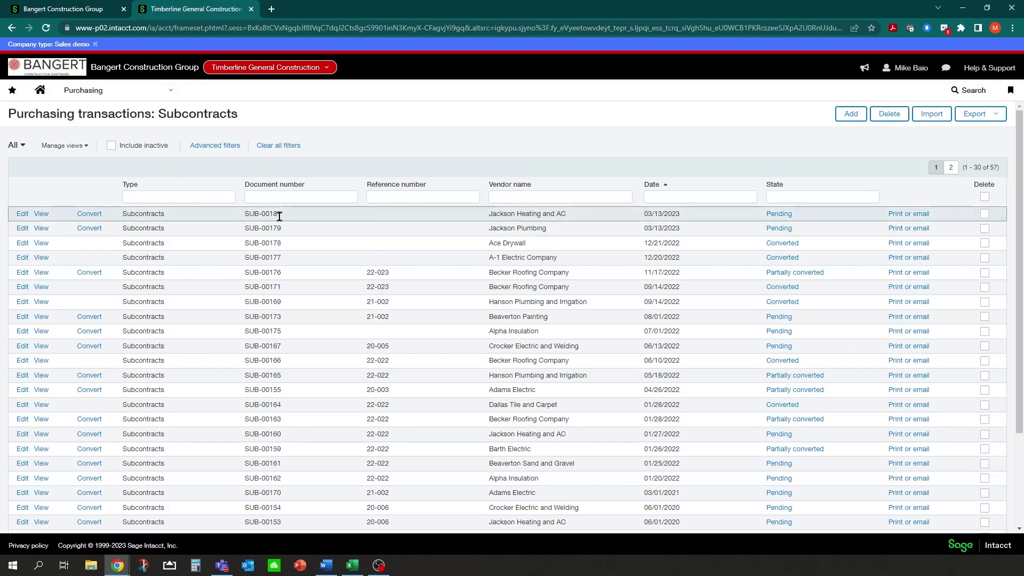
Generate the print version of the 03/13/2023 Jackson Heating and AC subcontract without emailing it, and close the print options when done viewing
left_click(905, 218)
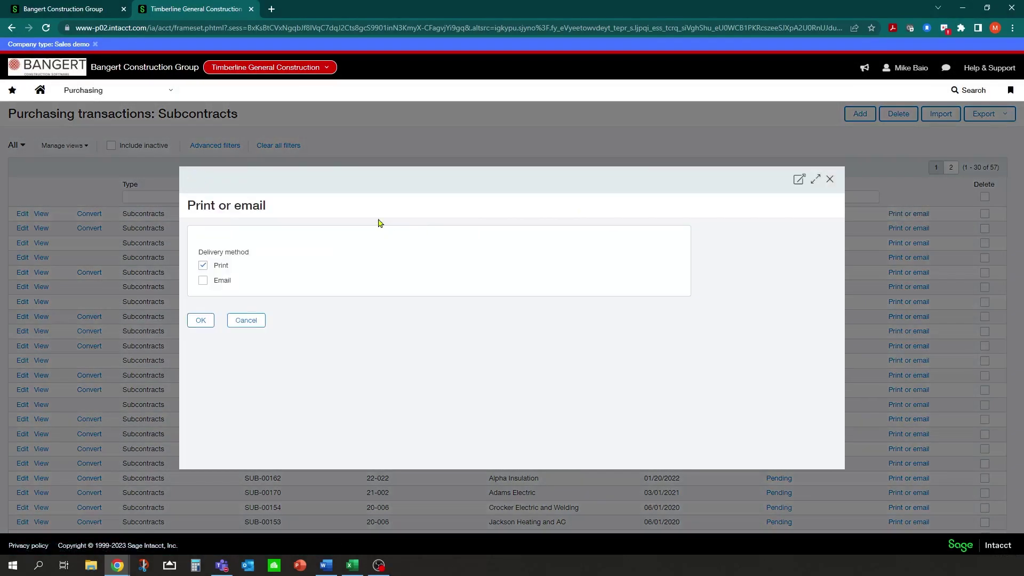
left_click(203, 280)
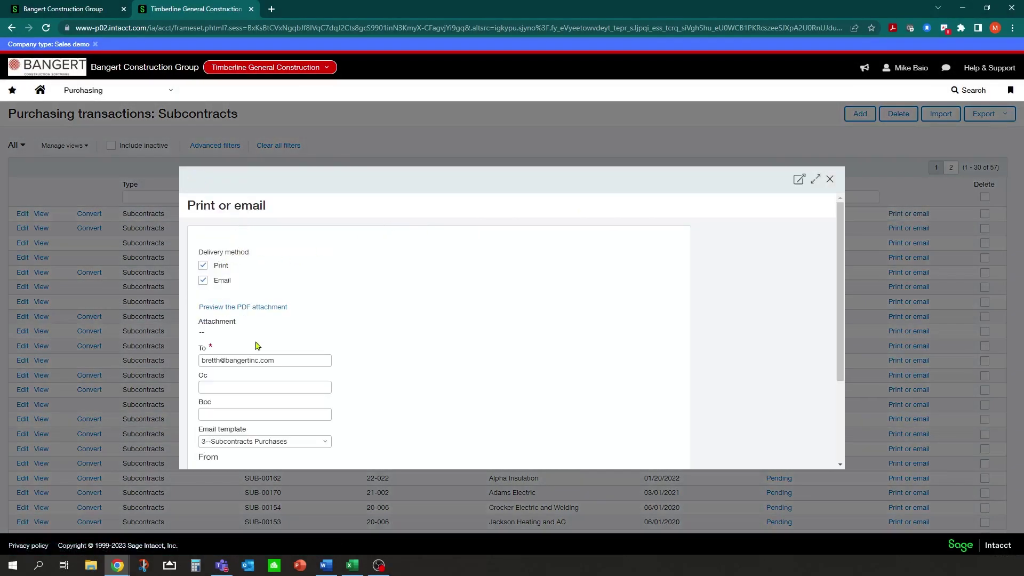
left_click(203, 280)
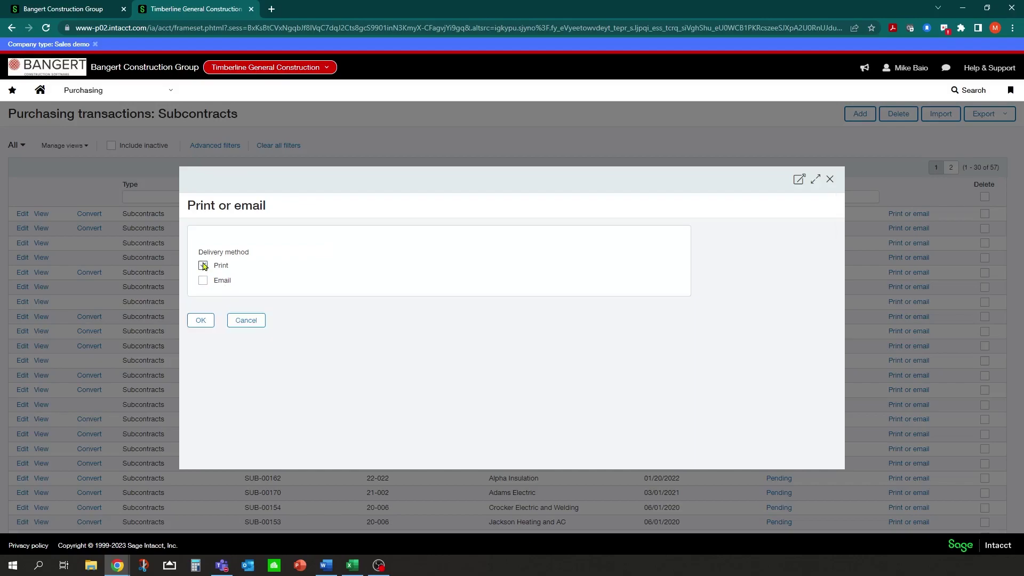
left_click(203, 320)
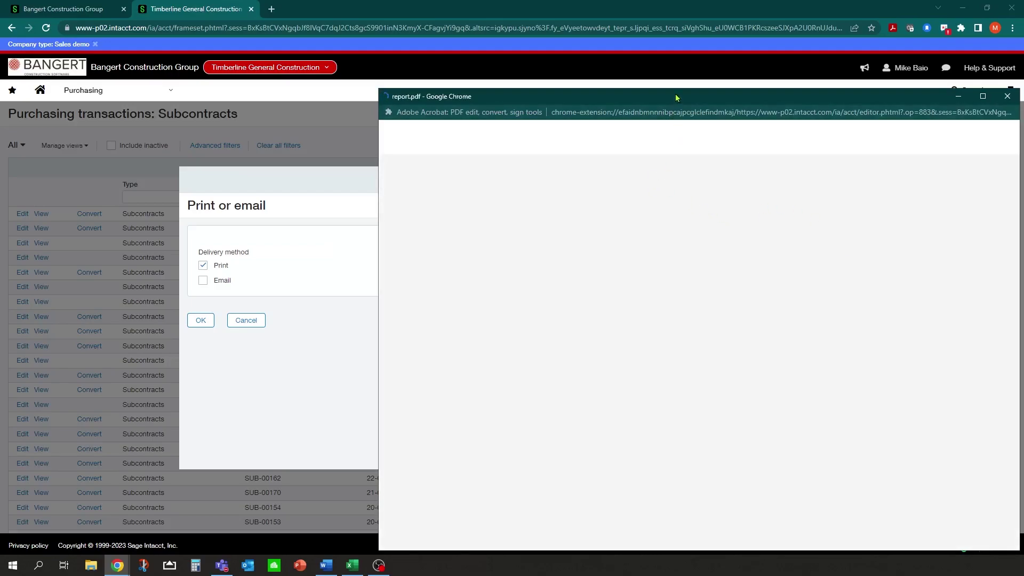
left_click_drag(677, 98, 663, 86)
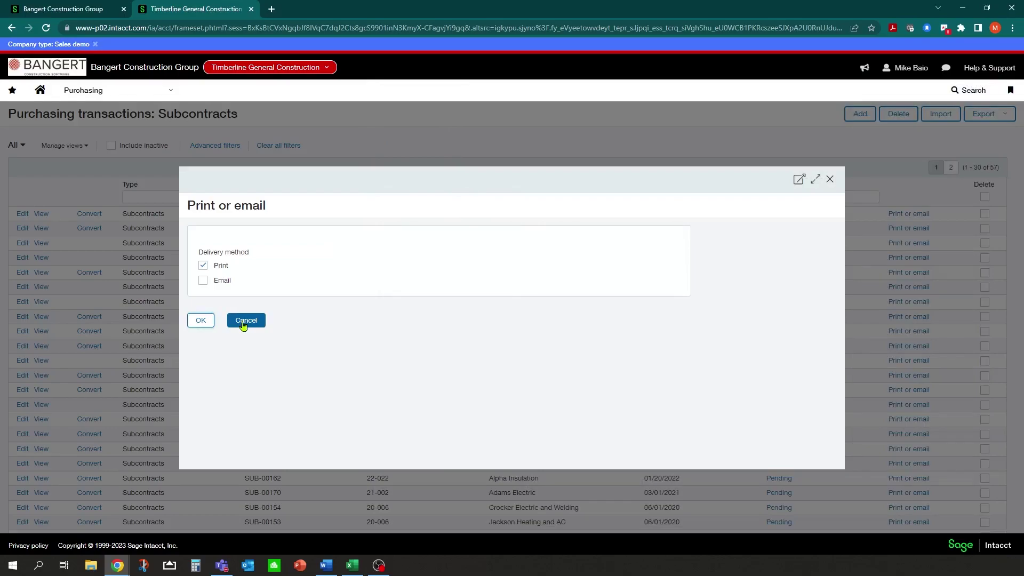
left_click(245, 322)
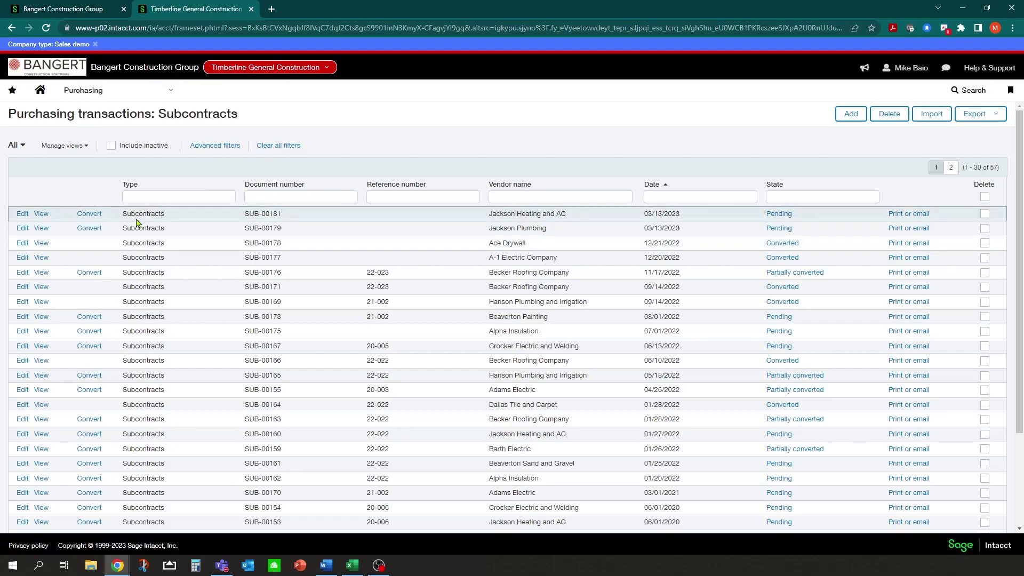
Convert the 03/13/2023 Jackson Heating and AC subcontract to a subcontract invoice with vendor document number 7894
left_click(89, 214)
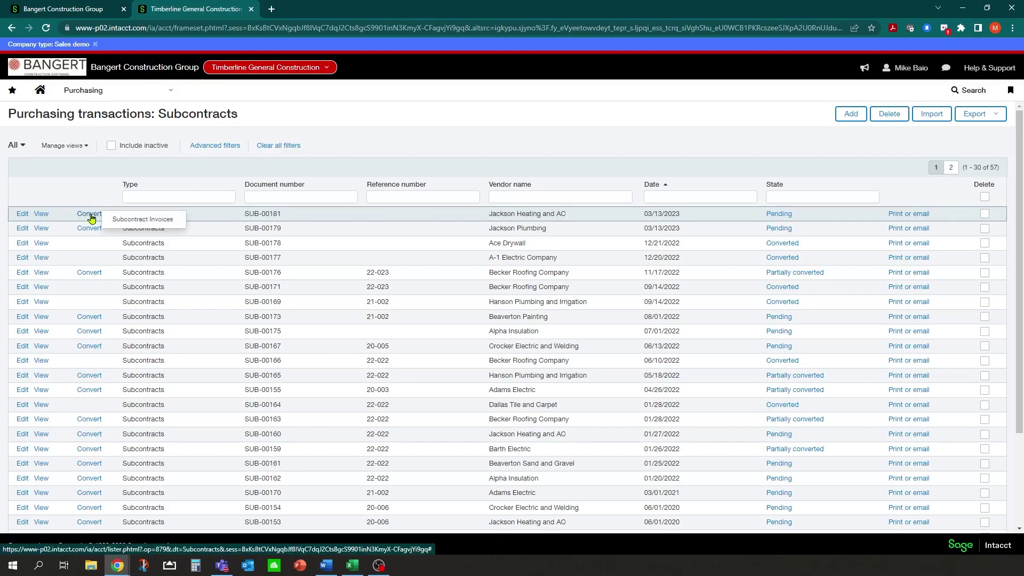
left_click(137, 224)
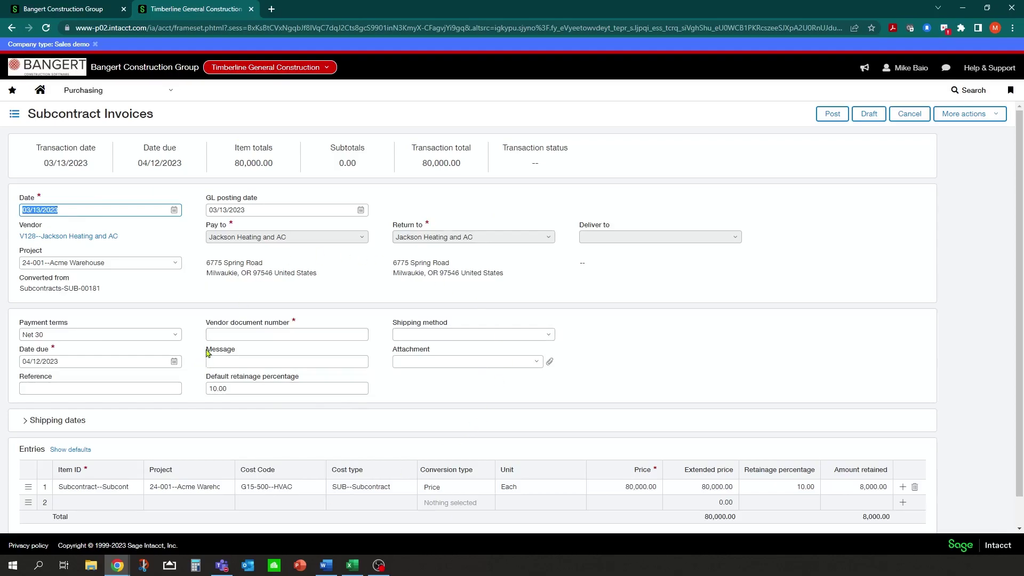
left_click(259, 335)
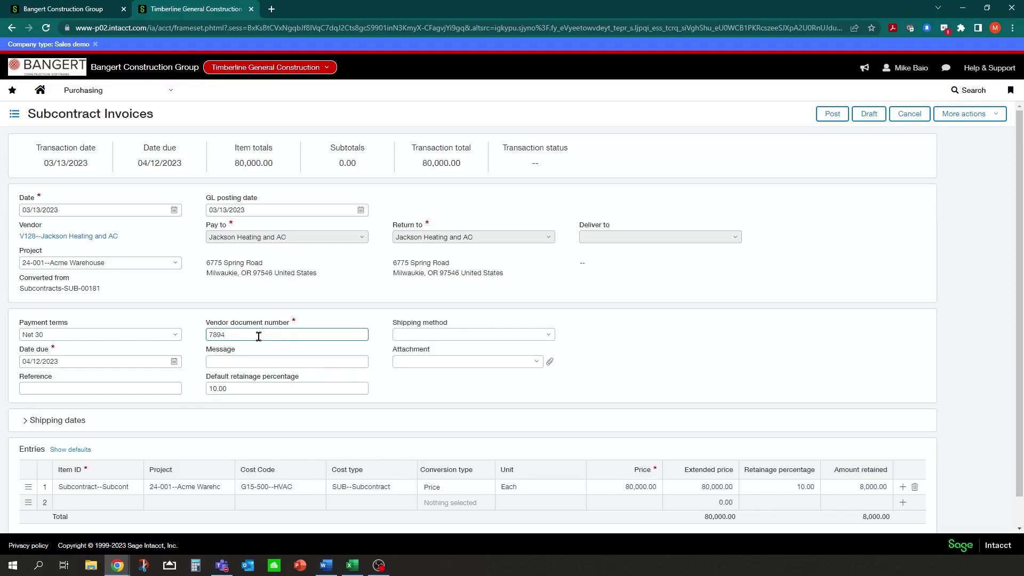
key("Tab")
left_click(681, 319)
Set the invoice line's price to 40,000 and post the subcontract invoice
scroll(670, 323, "down", 1)
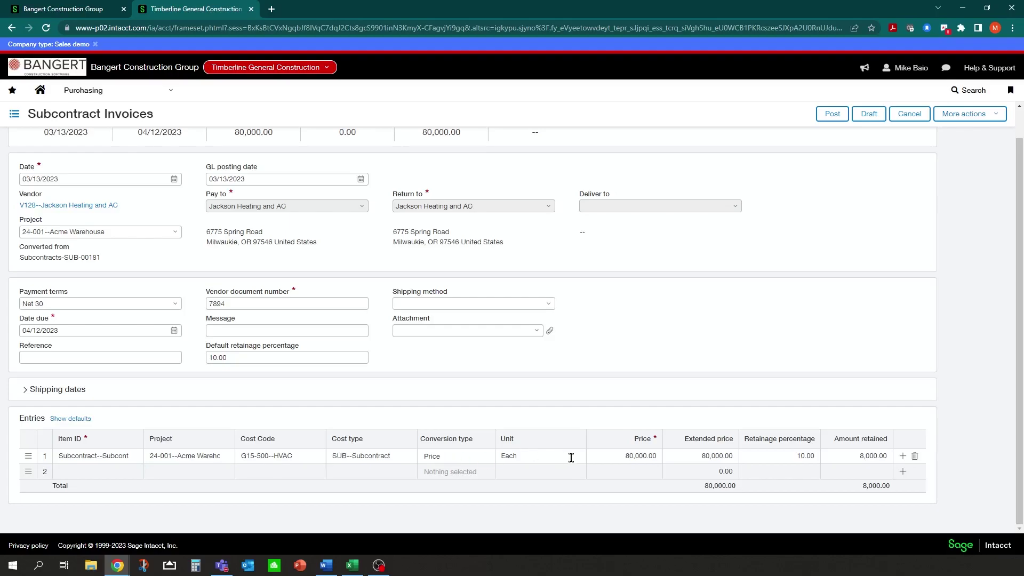
left_click(626, 458)
left_click_drag(620, 458, 685, 457)
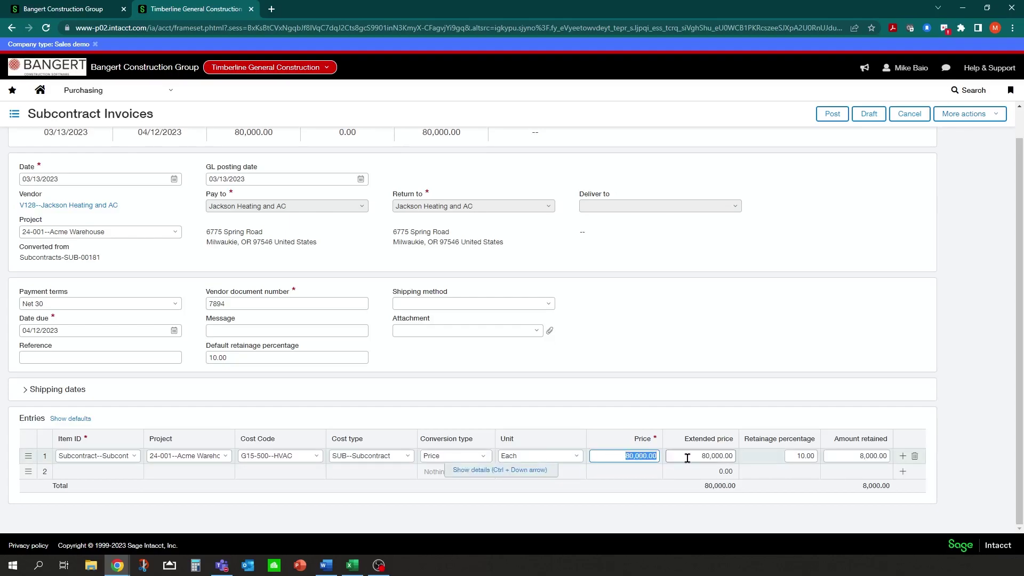
type("40")
key("Tab")
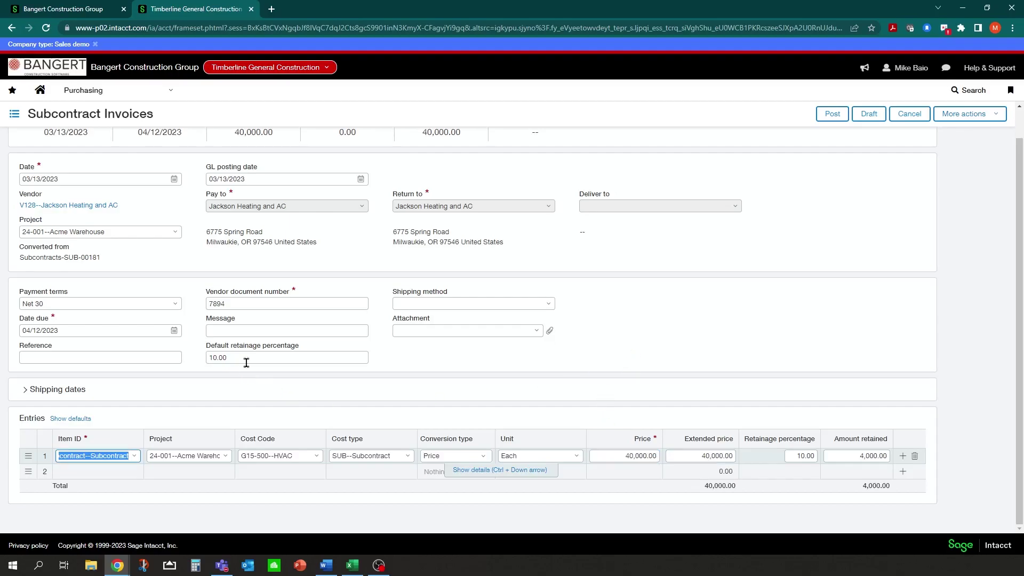
scroll(277, 280, "up", 1)
scroll(277, 280, "up", 1)
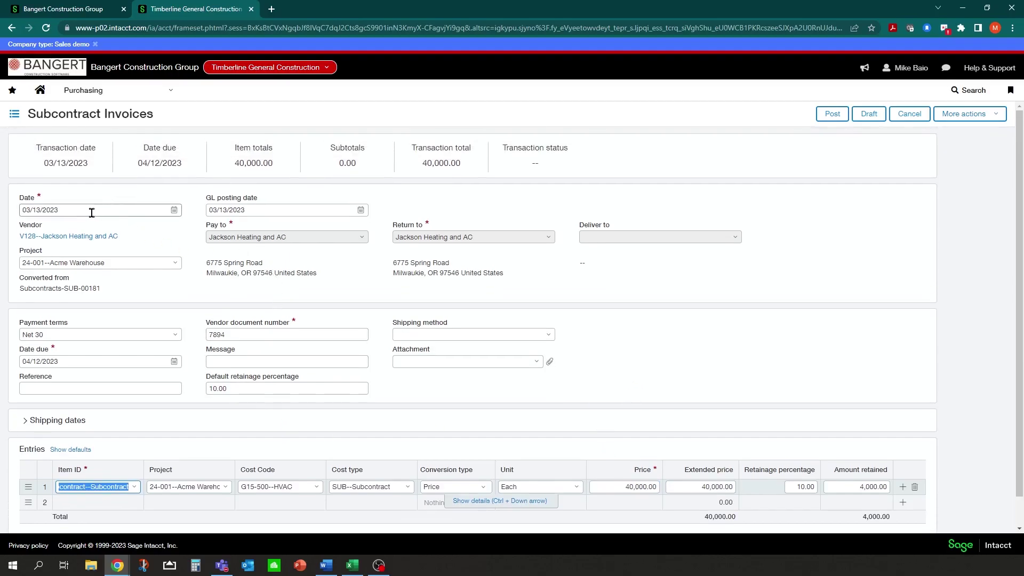
left_click(832, 115)
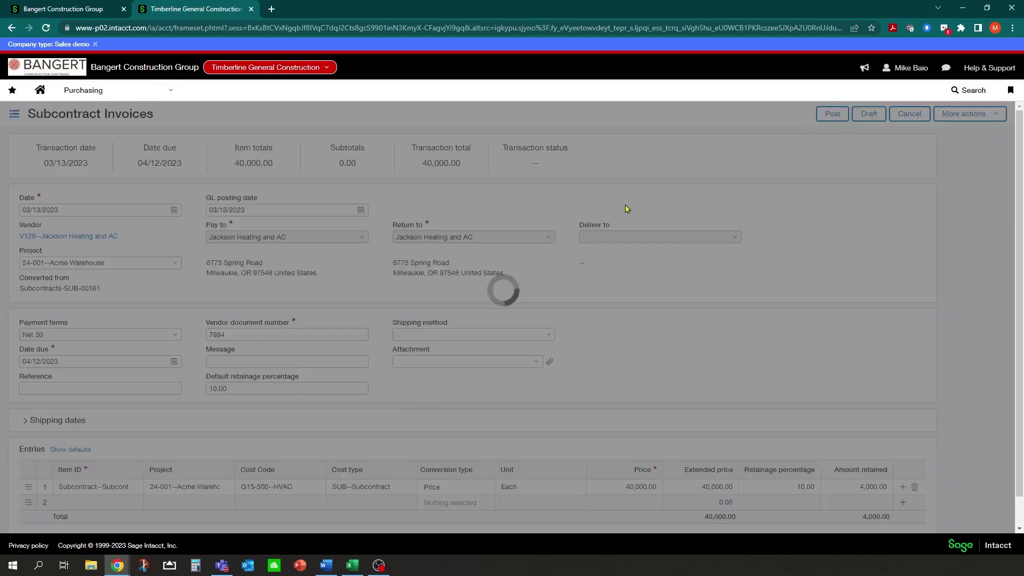
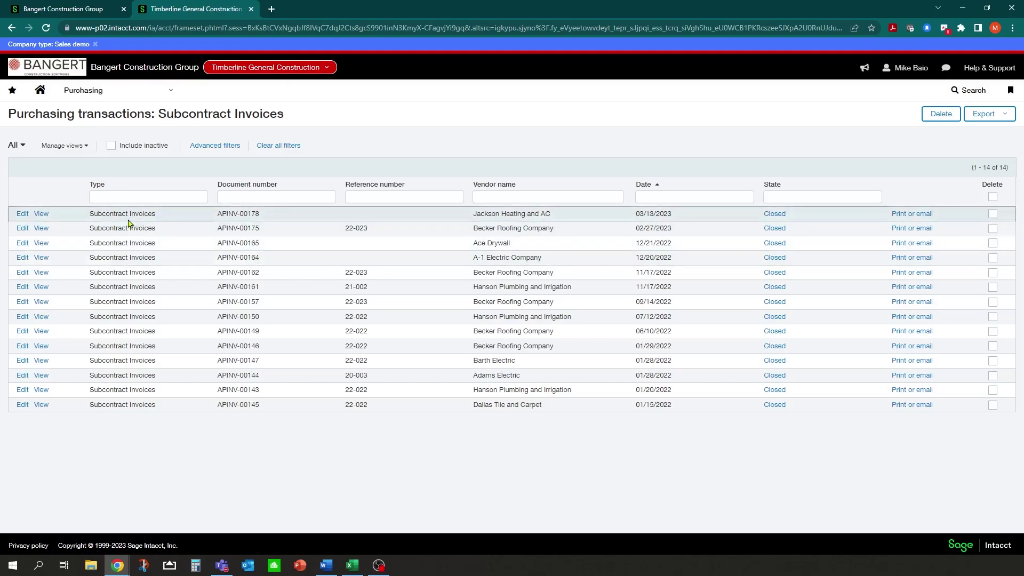
Start a new Subcontract CO for vendor V128--Jackson Heating and AC and project 24-001--Acme Warehouse
left_click(169, 94)
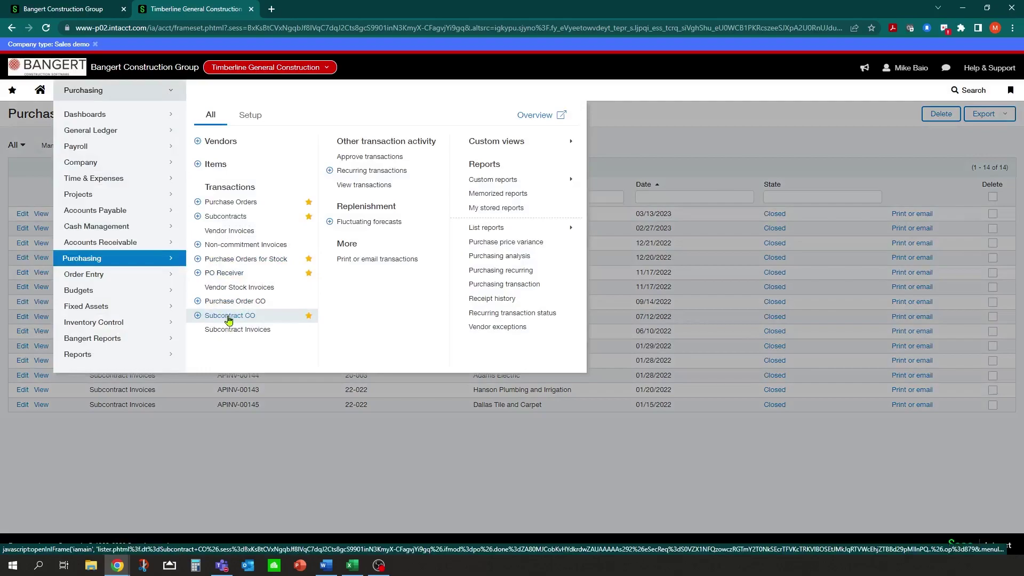
left_click(197, 319)
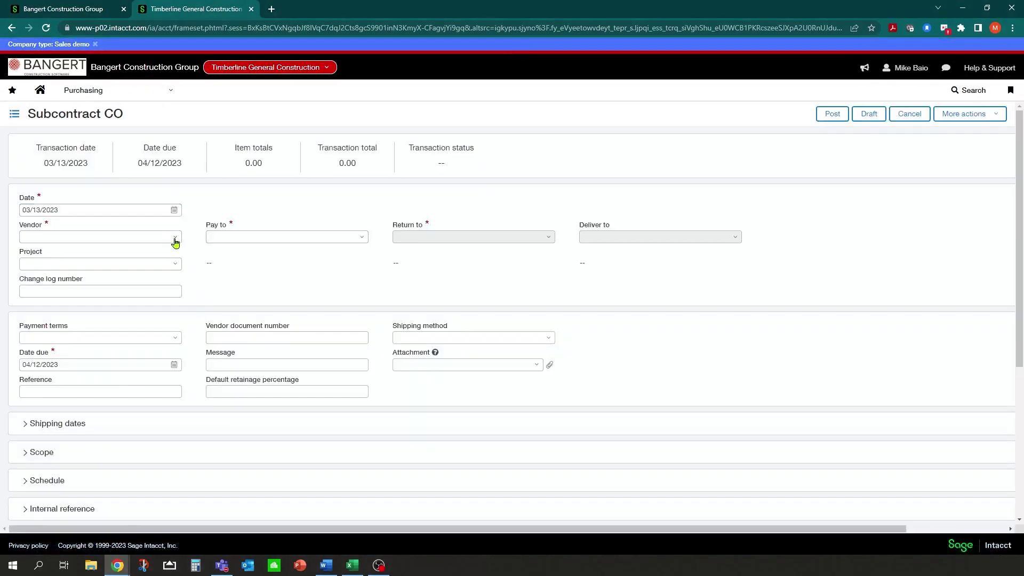
left_click(174, 238)
type("j")
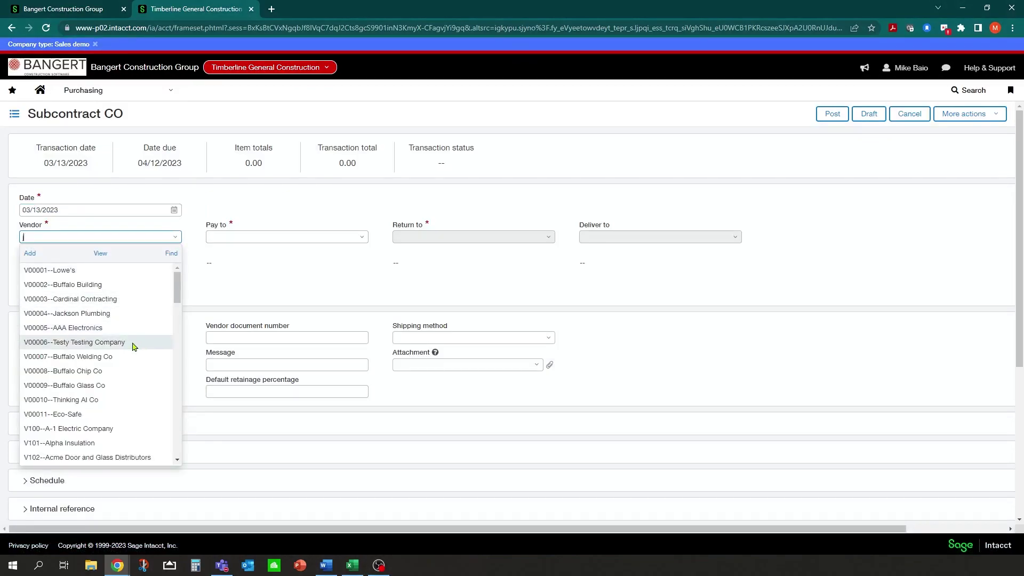
type("ack")
left_click(108, 288)
left_click(176, 267)
type("24")
left_click(86, 298)
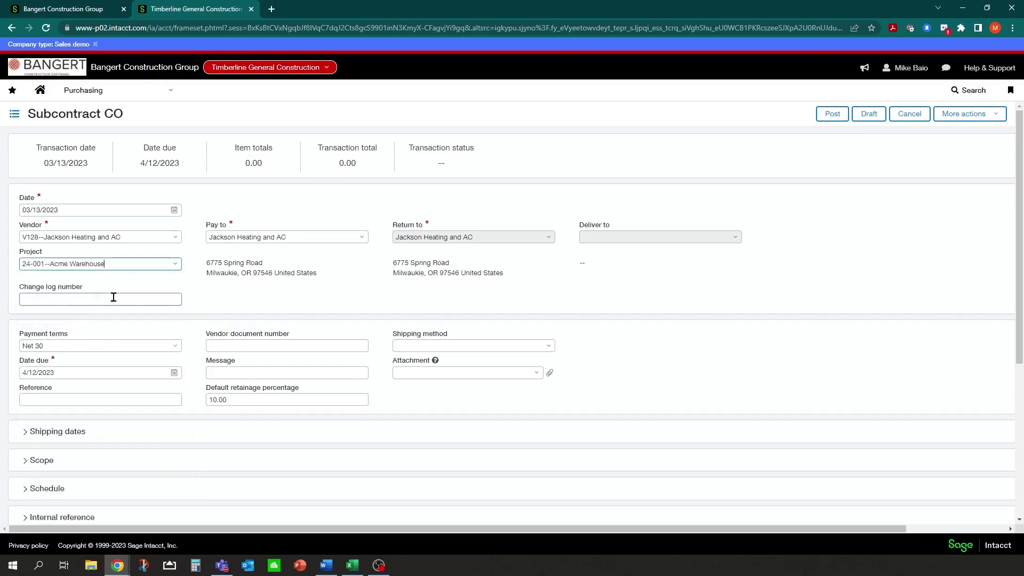
Enter change log number 1 and select Subcontracts-SUB-00181 as the change order's source document
key("Tab")
left_click(253, 302)
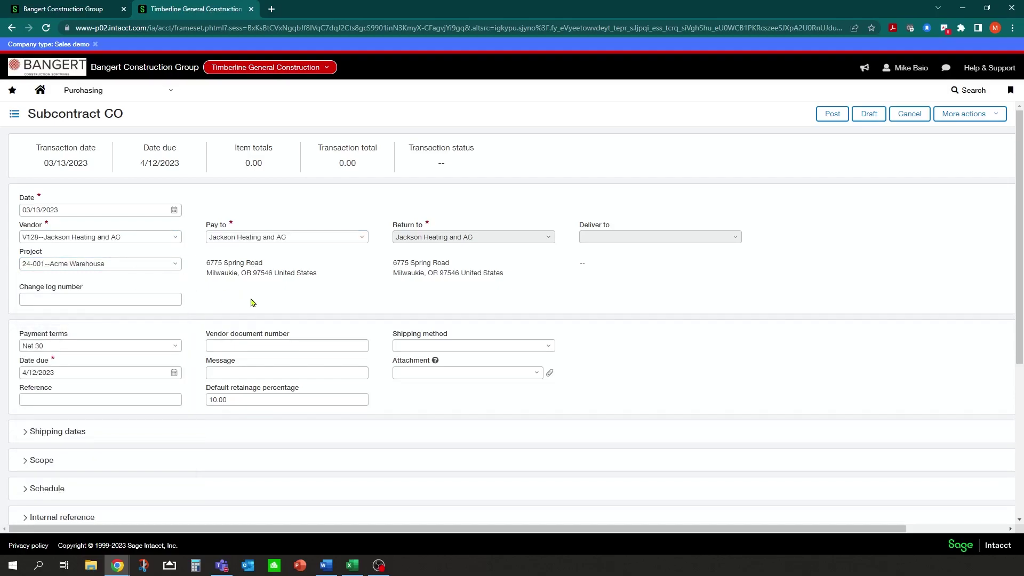
scroll(124, 390, "down", 1)
scroll(142, 389, "down", 3)
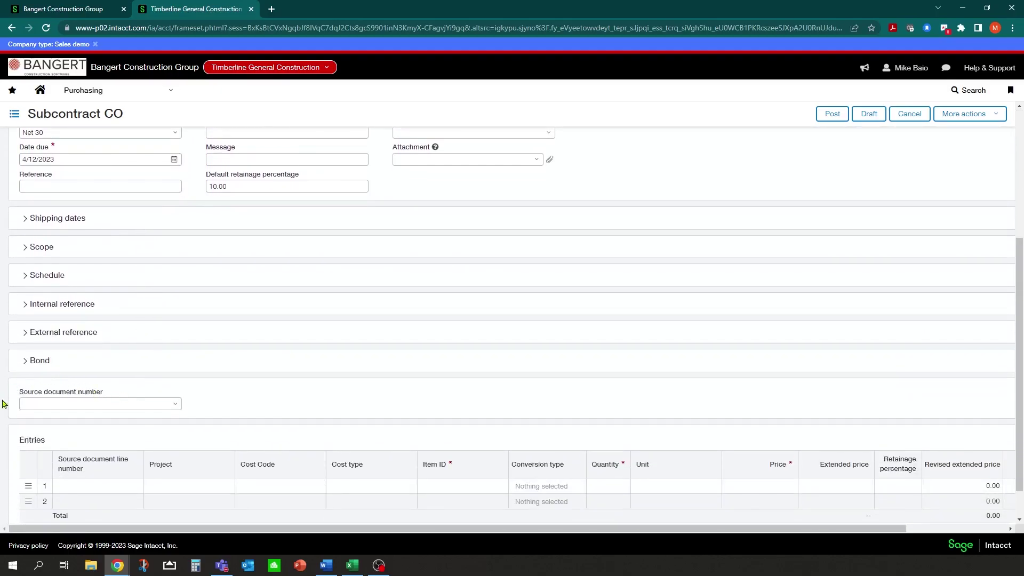
left_click(176, 407)
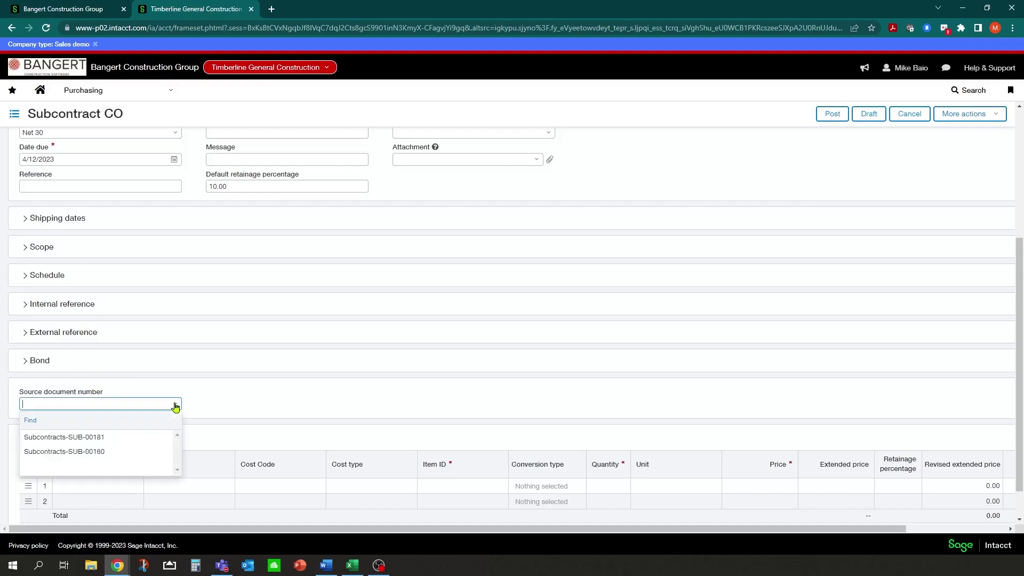
left_click(58, 439)
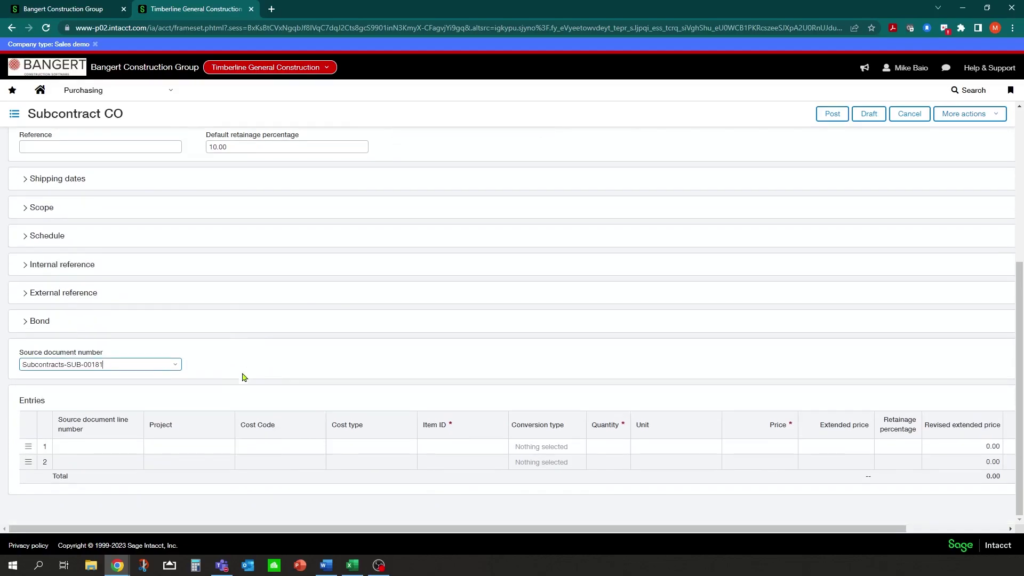
Link the first entry to source line 1--Subcontract and set its price to 6,000
left_click(135, 446)
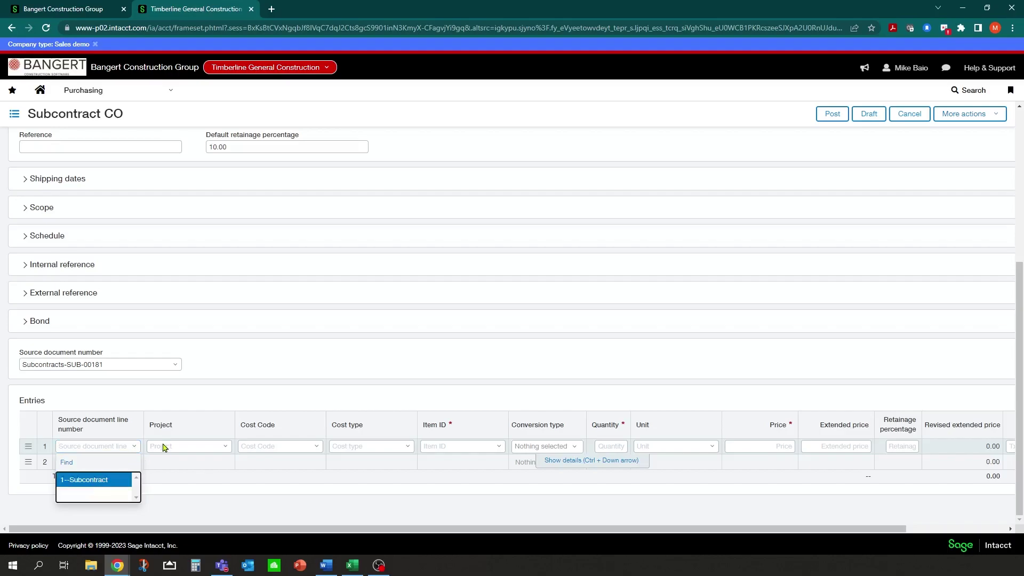
left_click(104, 480)
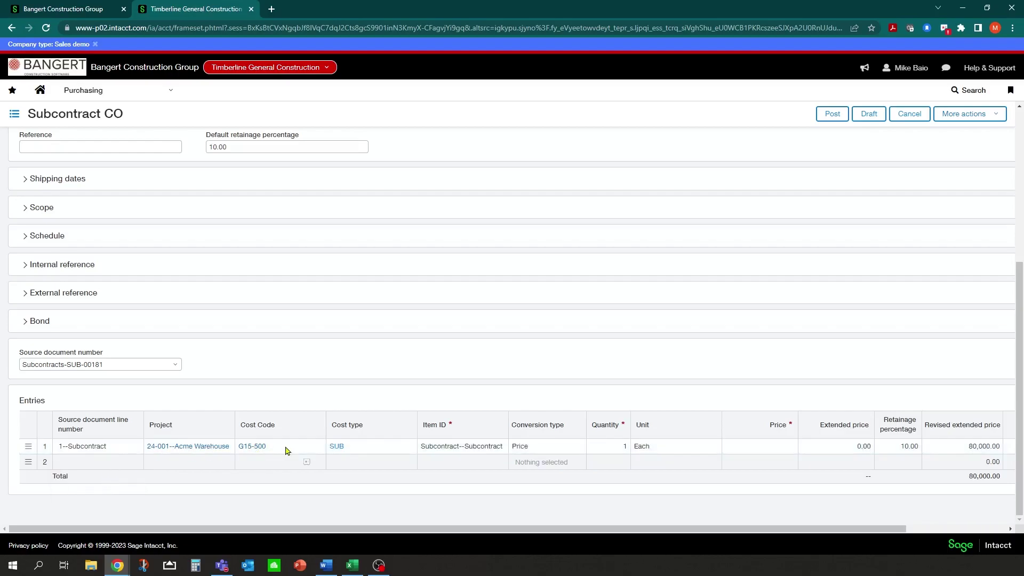
left_click(746, 446)
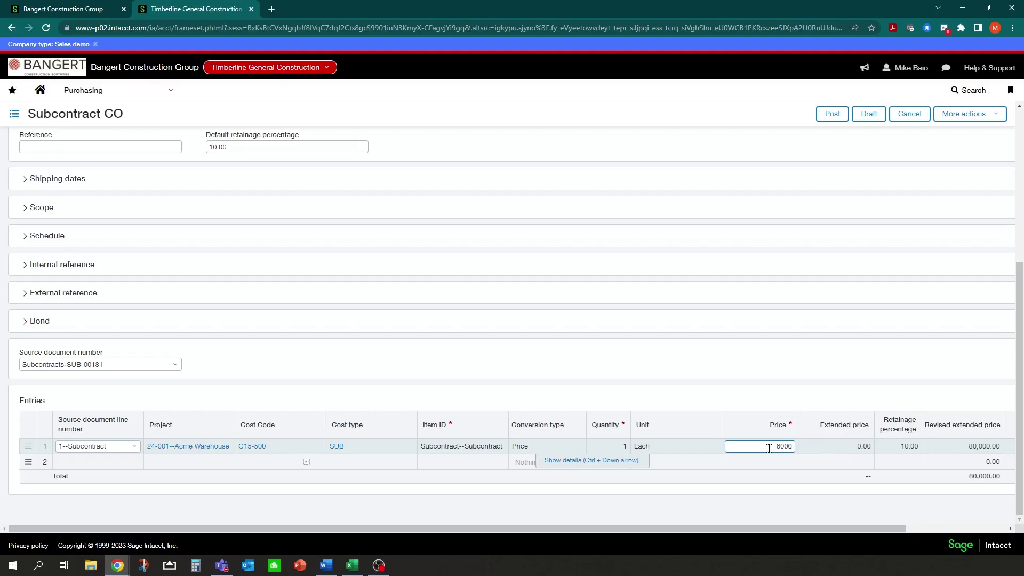
key("Tab")
Expand the subcontract change order's scope details and enter "more work" as the scope
scroll(381, 348, "up", 5)
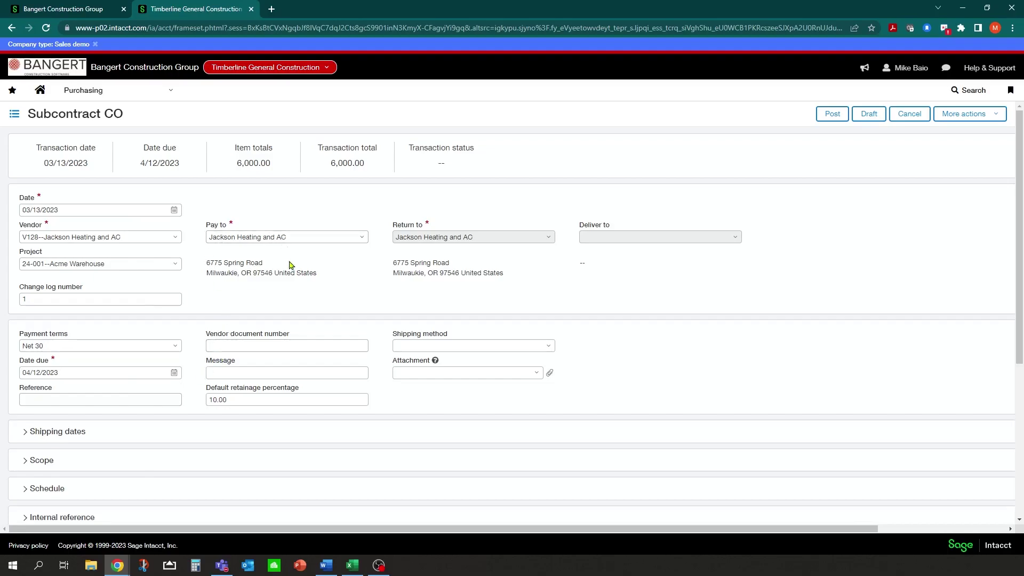
scroll(315, 312, "down", 2)
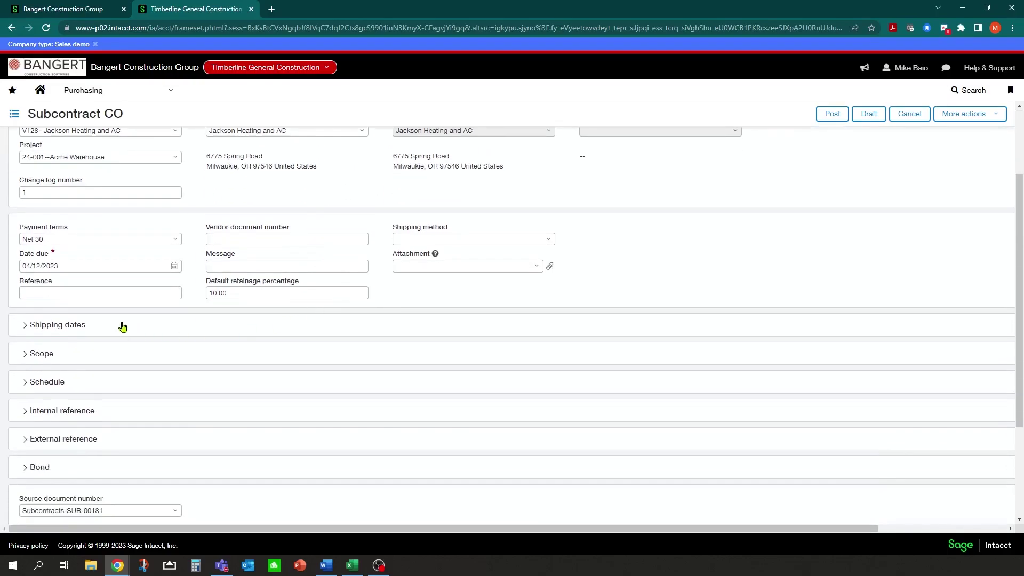
left_click(24, 354)
left_click(58, 384)
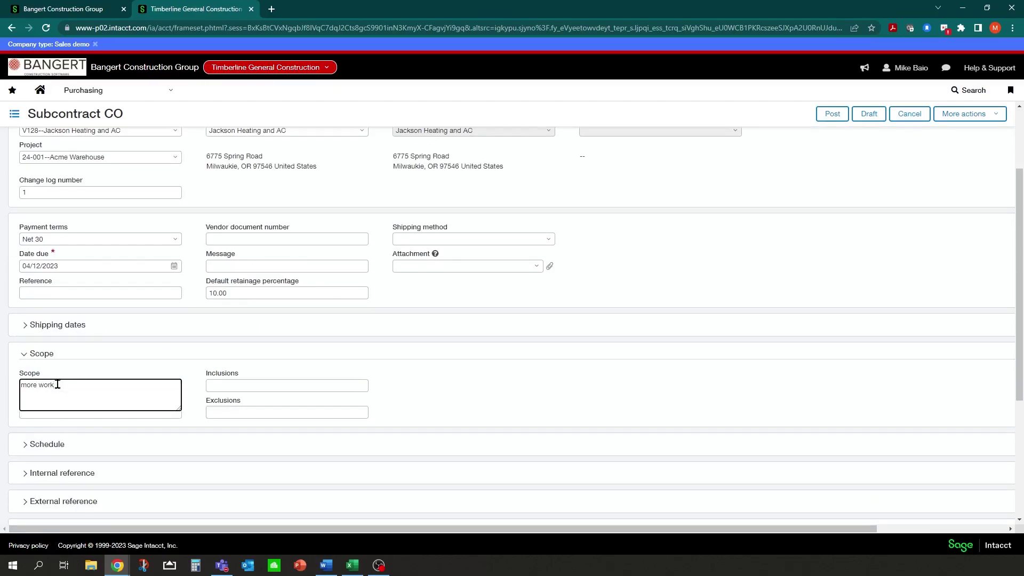
key("Tab")
scroll(135, 200, "up", 2)
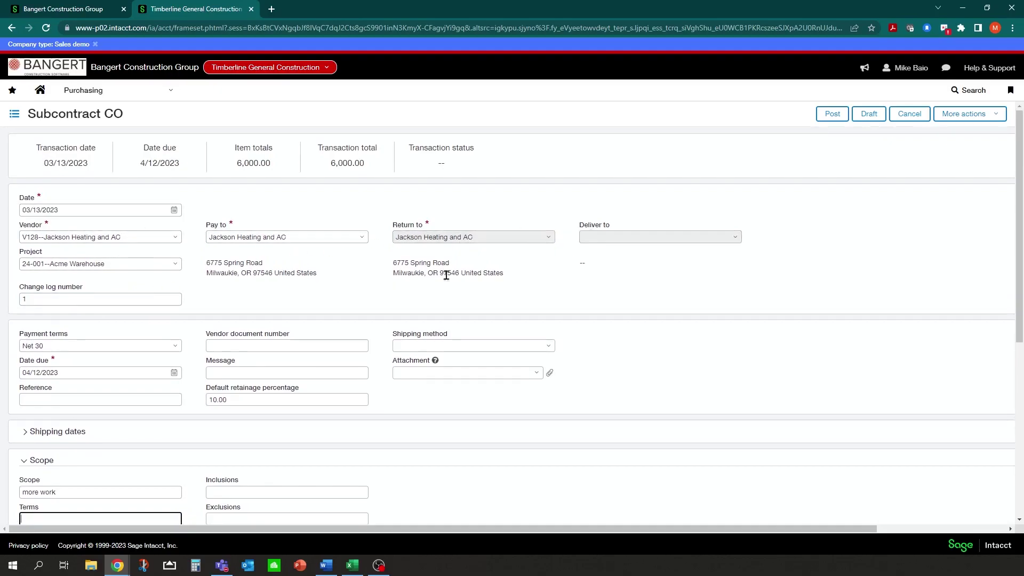
Review the change order's header and entries, and post the subcontract change order
scroll(275, 318, "down", 2)
scroll(389, 327, "down", 2)
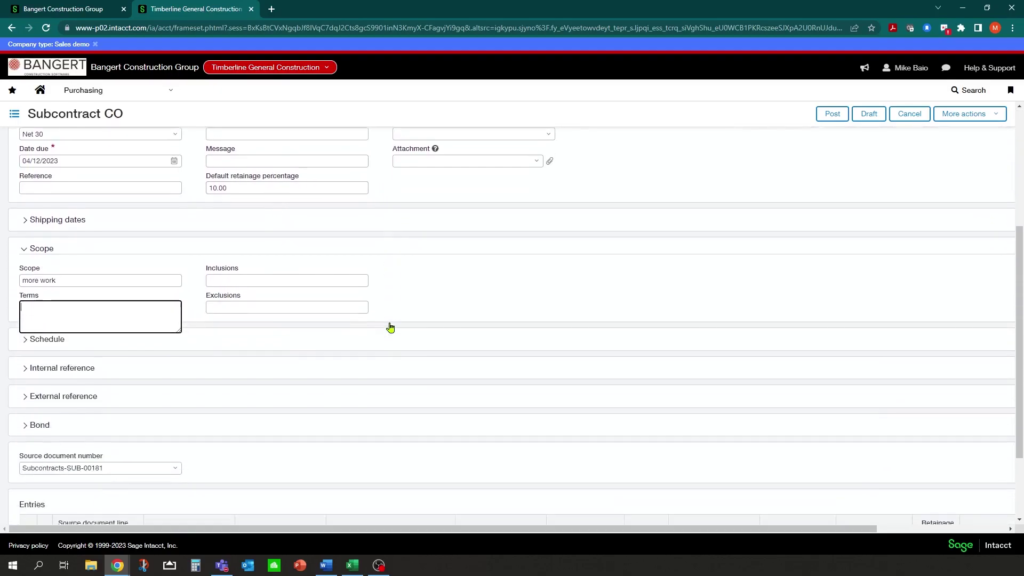
left_click(426, 281)
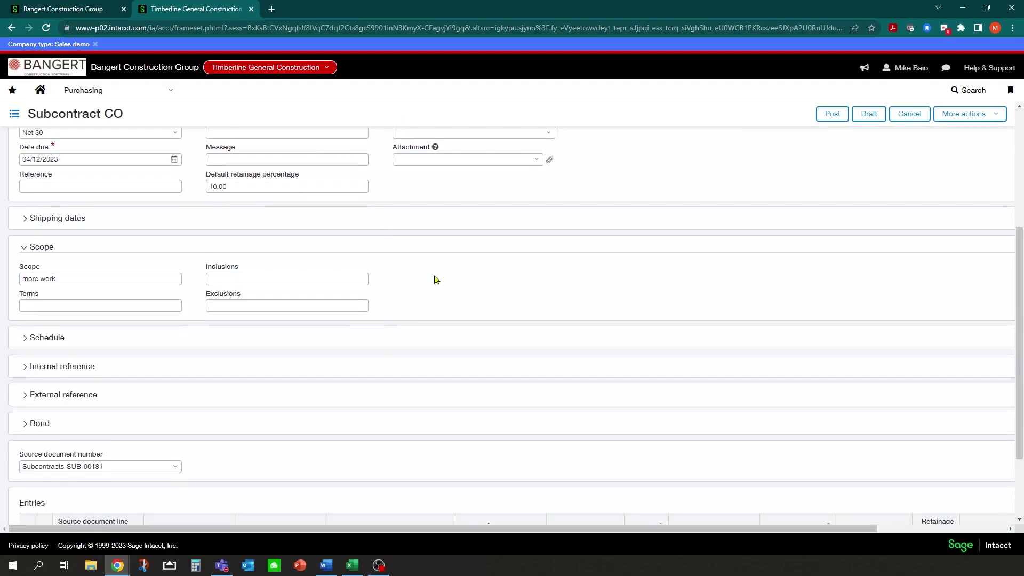
scroll(434, 280, "down", 2)
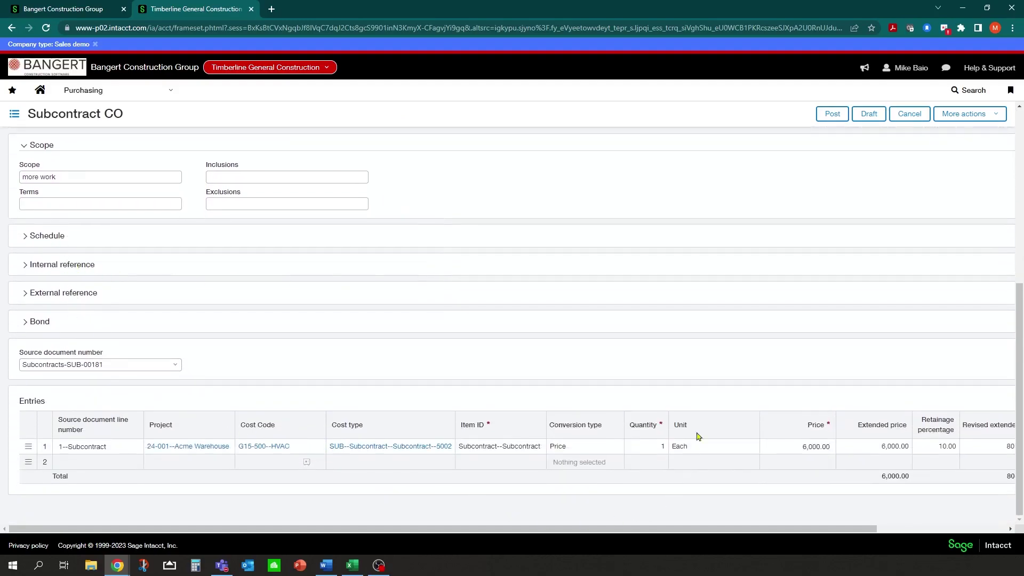
scroll(814, 131, "up", 5)
scroll(814, 131, "up", 1)
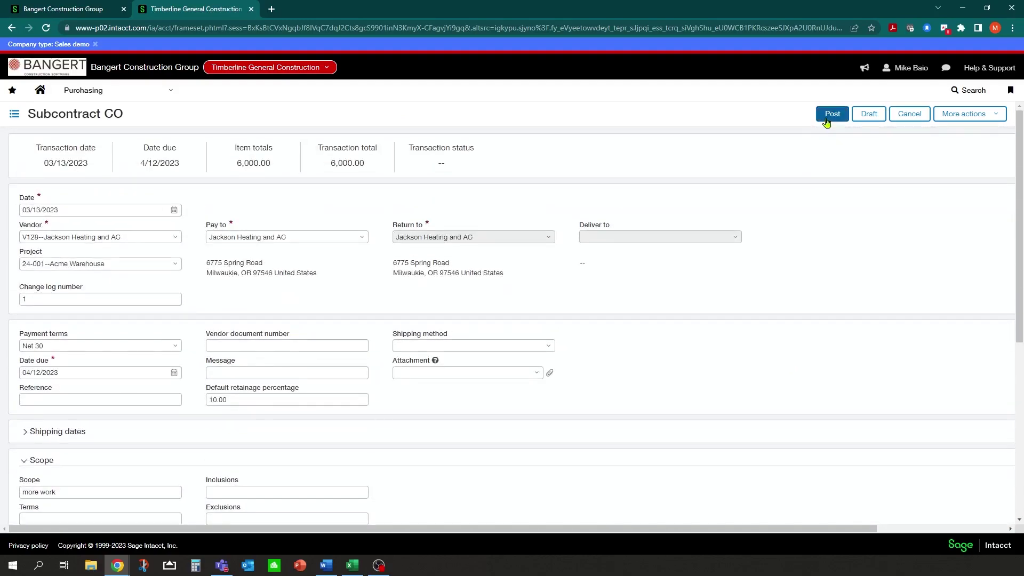
left_click(827, 120)
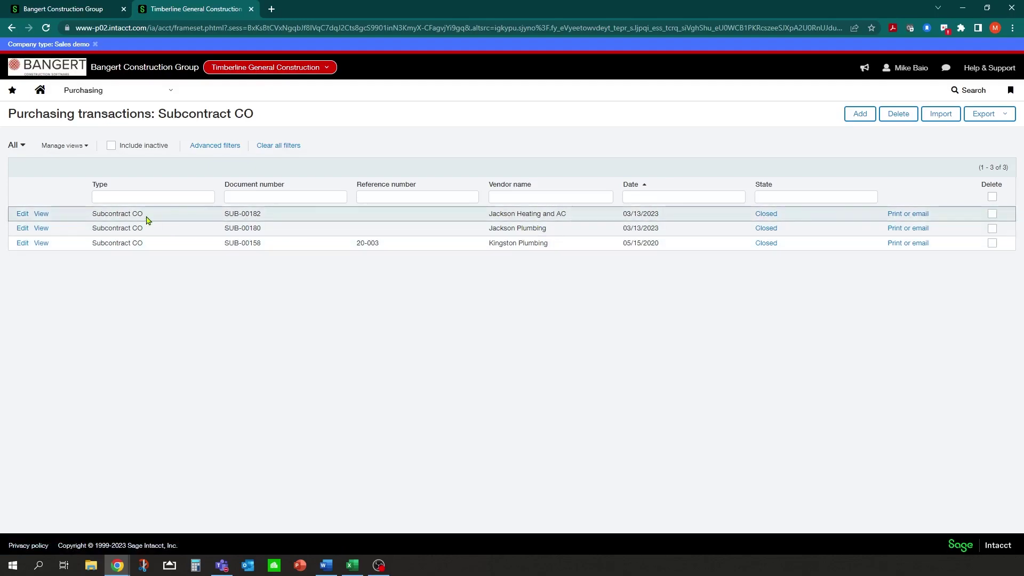
Open the posted 03/13/2023 Jackson Heating and AC change order and check the entry's revised extended price
left_click(22, 214)
scroll(245, 319, "down", 5)
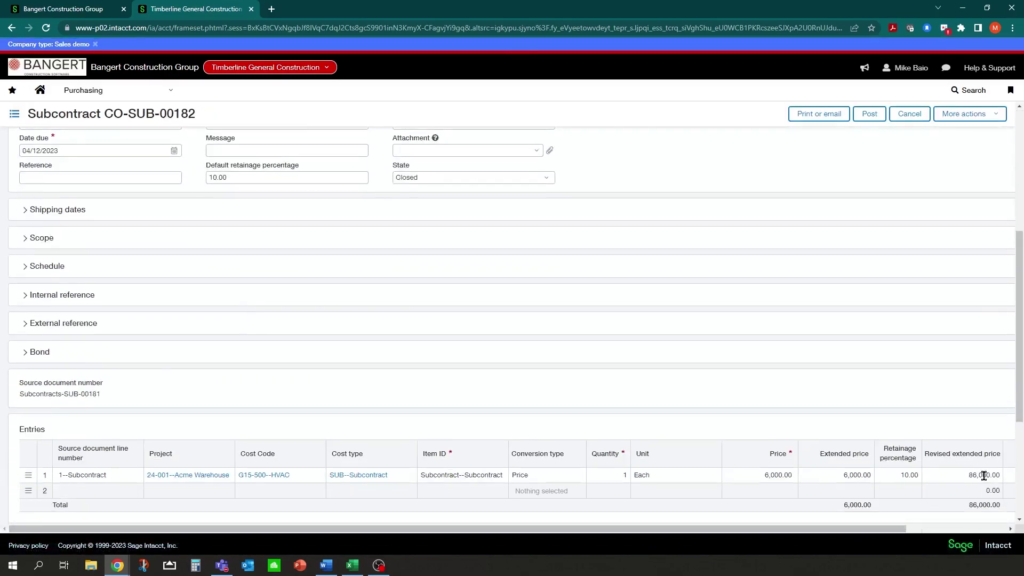
left_click_drag(968, 475, 1001, 474)
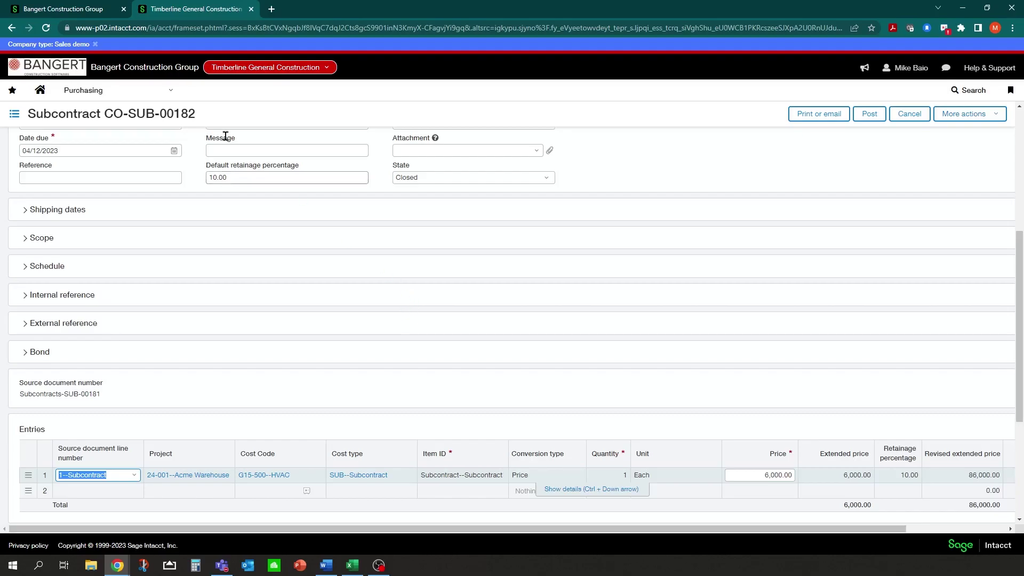
Go to the change requests under Projects and start a new change request
left_click(164, 95)
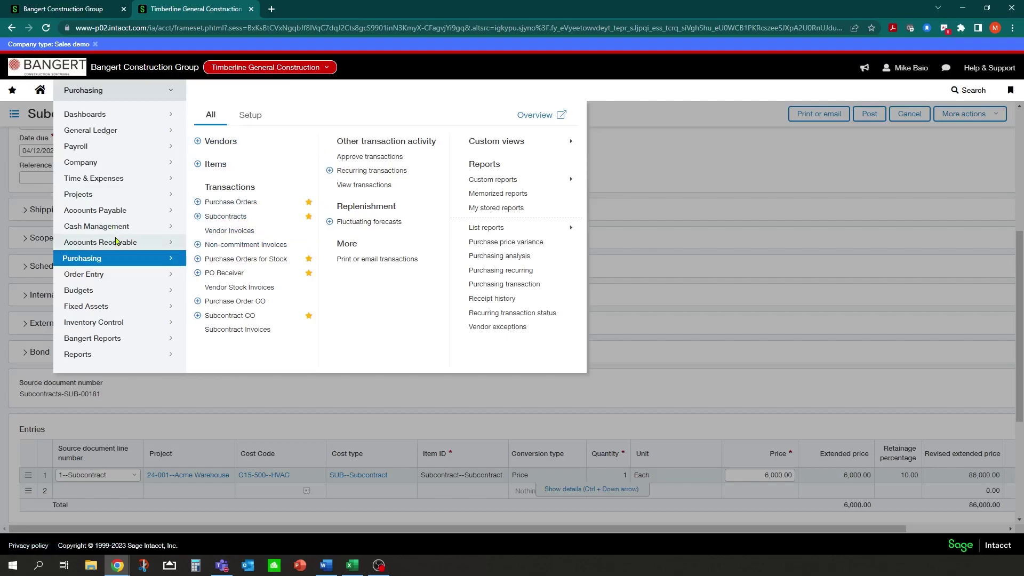
left_click(120, 195)
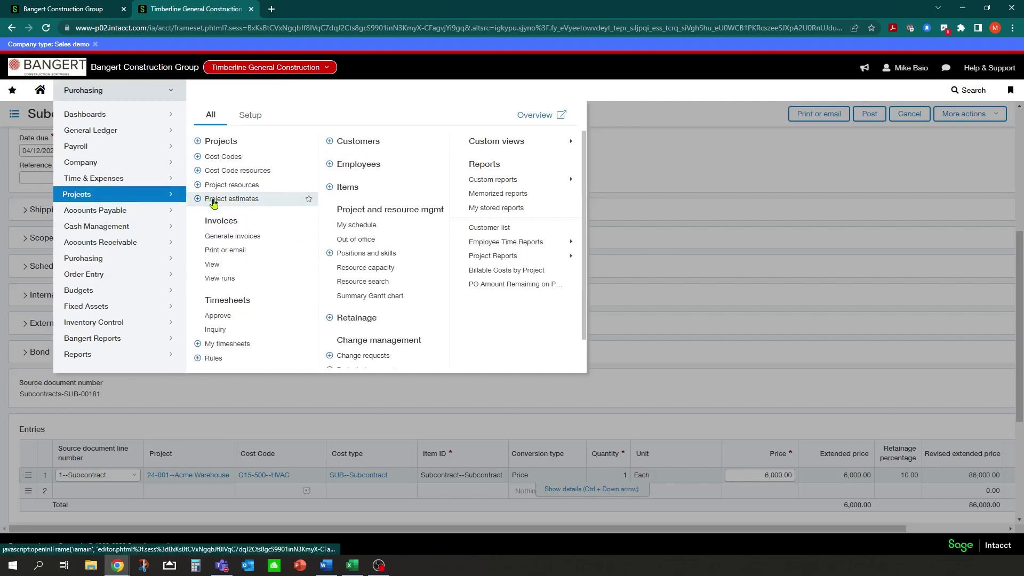
scroll(240, 201, "down", 1)
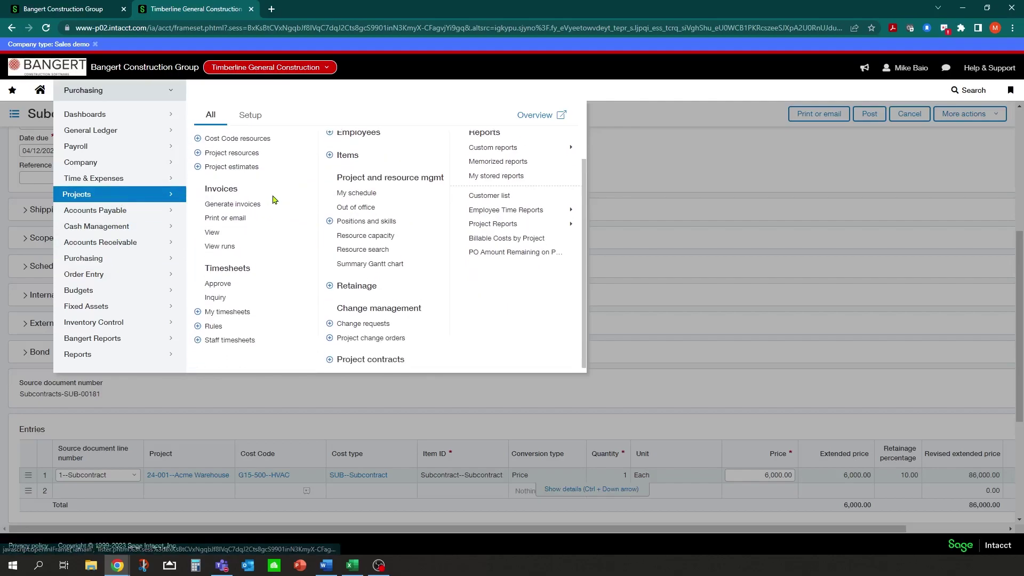
left_click(369, 323)
key("Return")
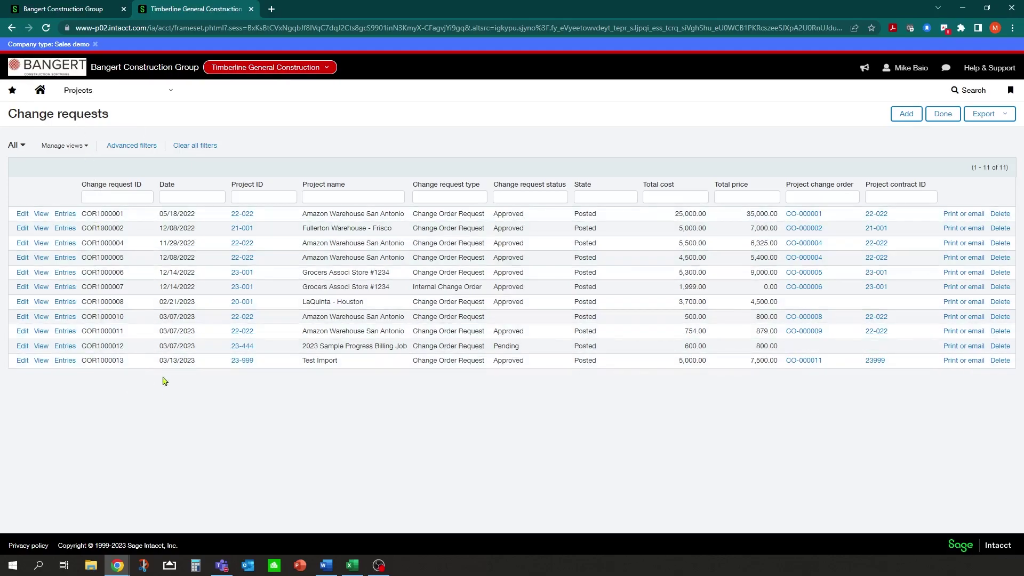
left_click(900, 117)
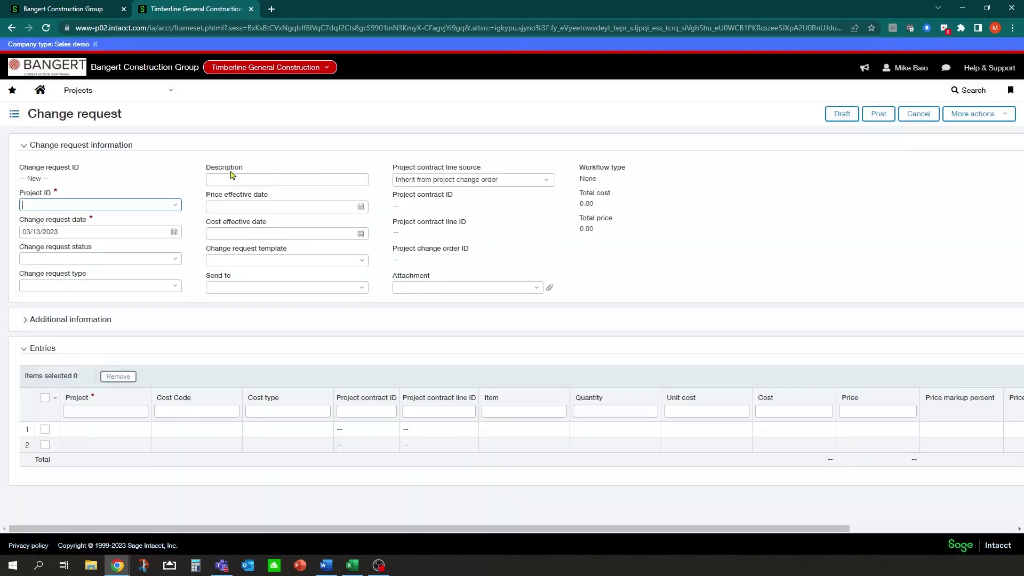
Assign the change request to project 24-001--Acme Warehouse with status Pending and type Change Order Request
left_click(176, 205)
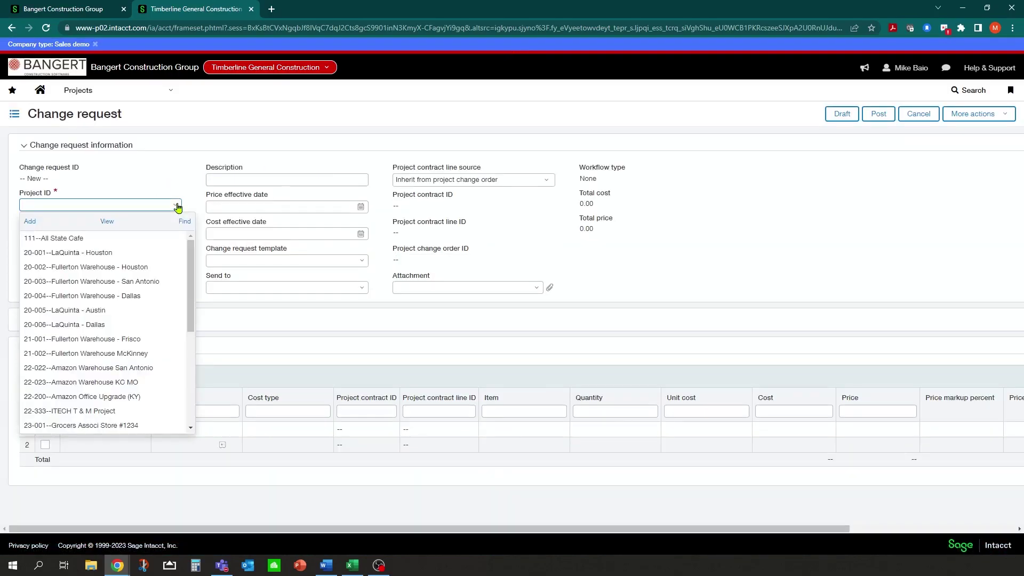
type("24")
left_click(103, 238)
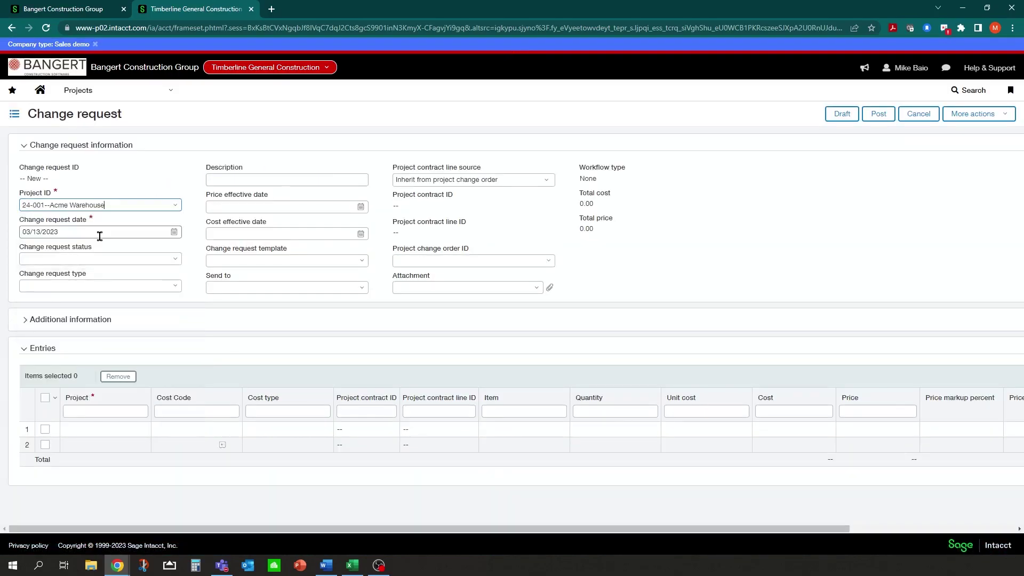
left_click(129, 231)
left_click(176, 259)
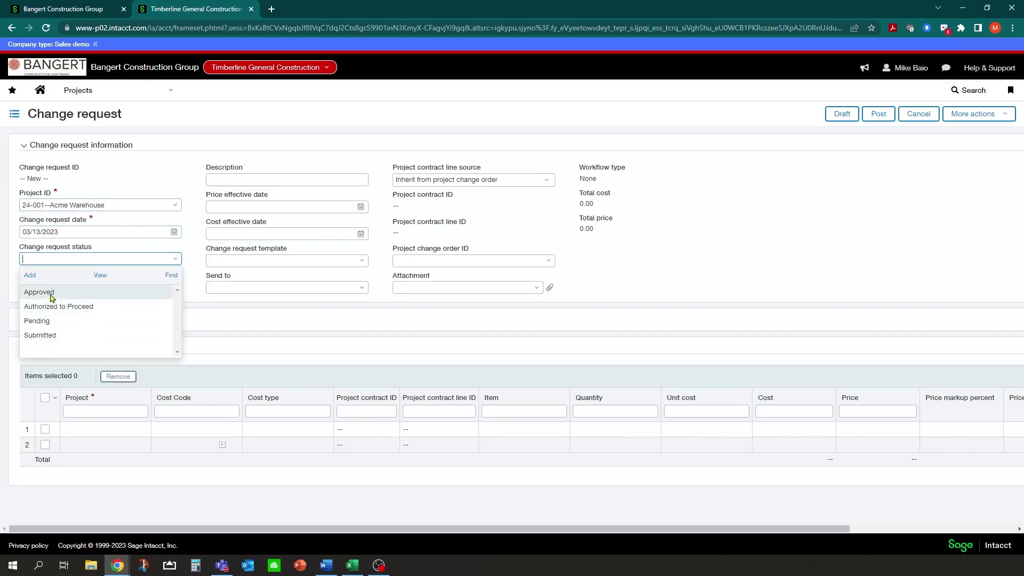
left_click(48, 321)
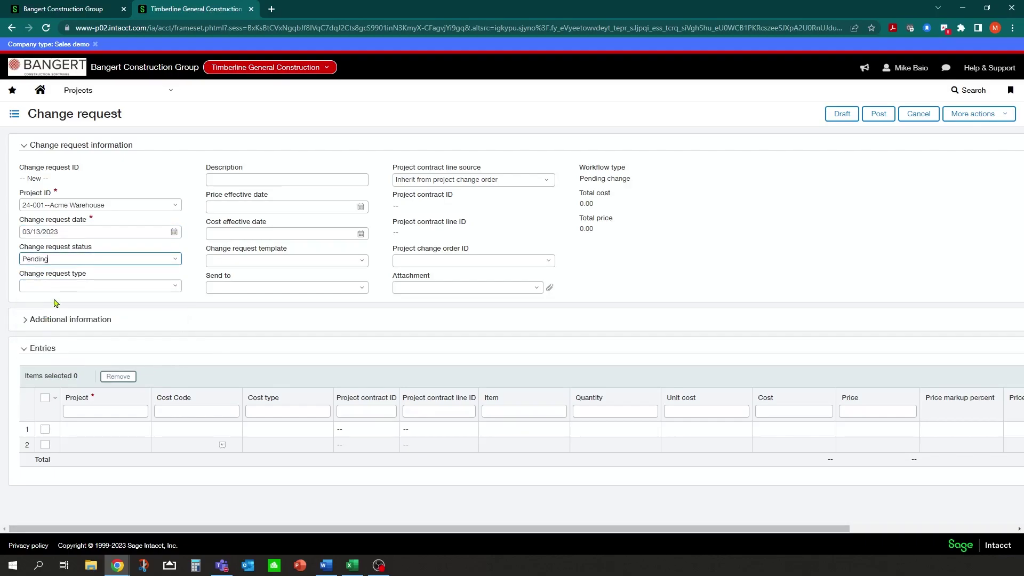
left_click(176, 287)
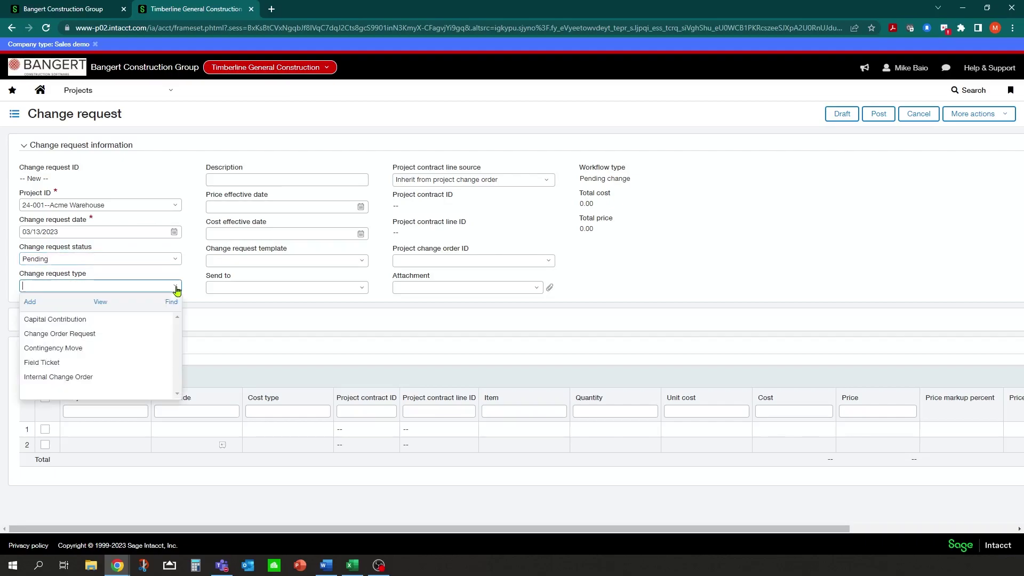
left_click(54, 334)
Describe the change request as "Another water heater" and set both price and cost effective dates to 03/13/2023
left_click(254, 179)
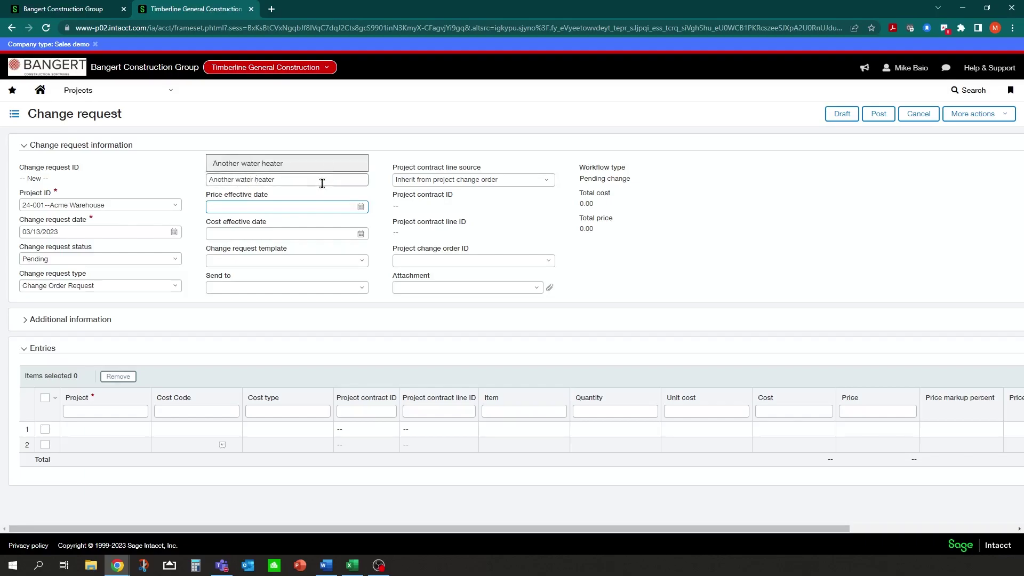
left_click(293, 206)
left_click(361, 206)
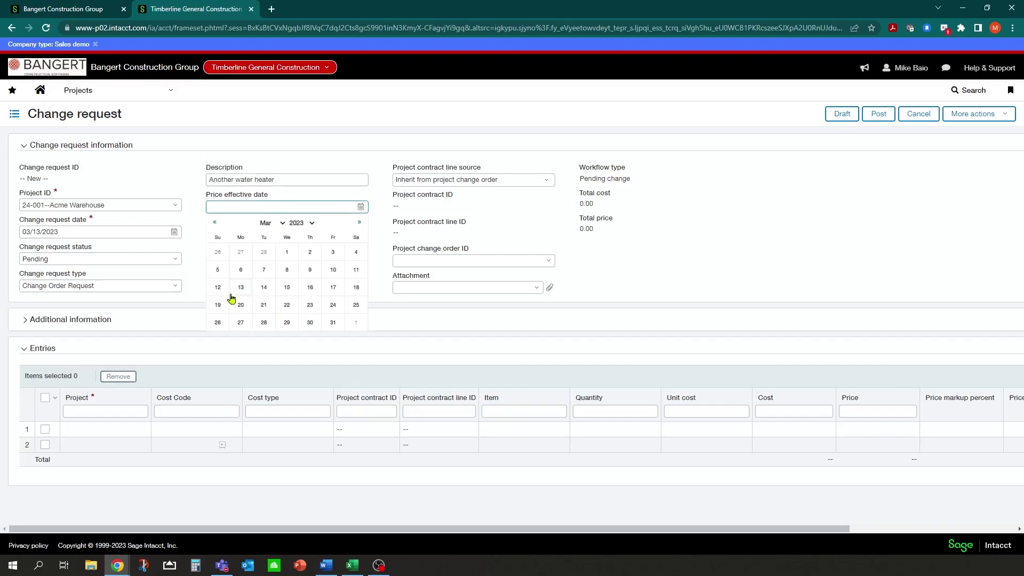
left_click(235, 295)
left_click(362, 235)
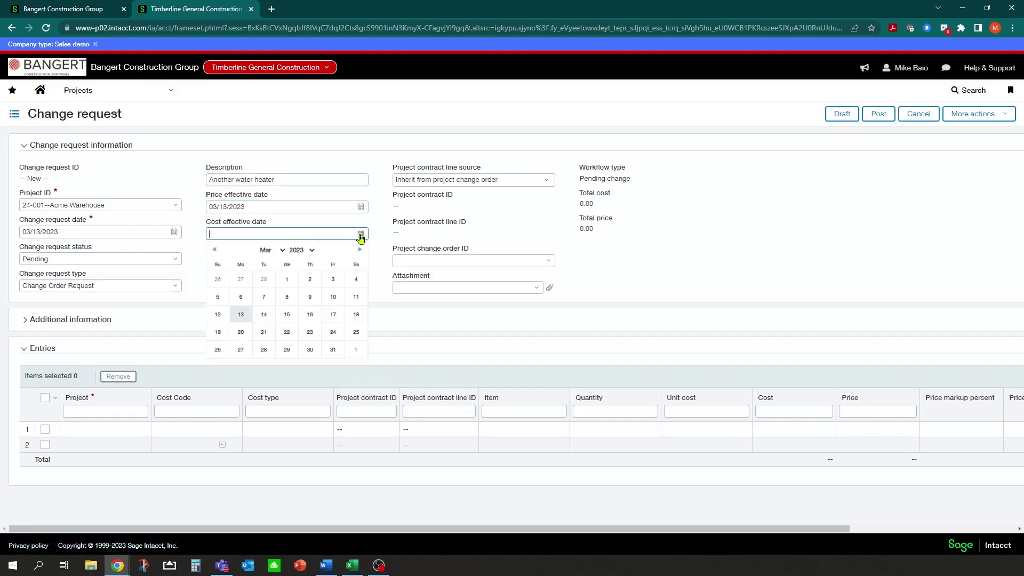
left_click(241, 320)
Set the change request template to Change Request Summary - Custom Form and send the request to Grocer's Association
left_click(272, 261)
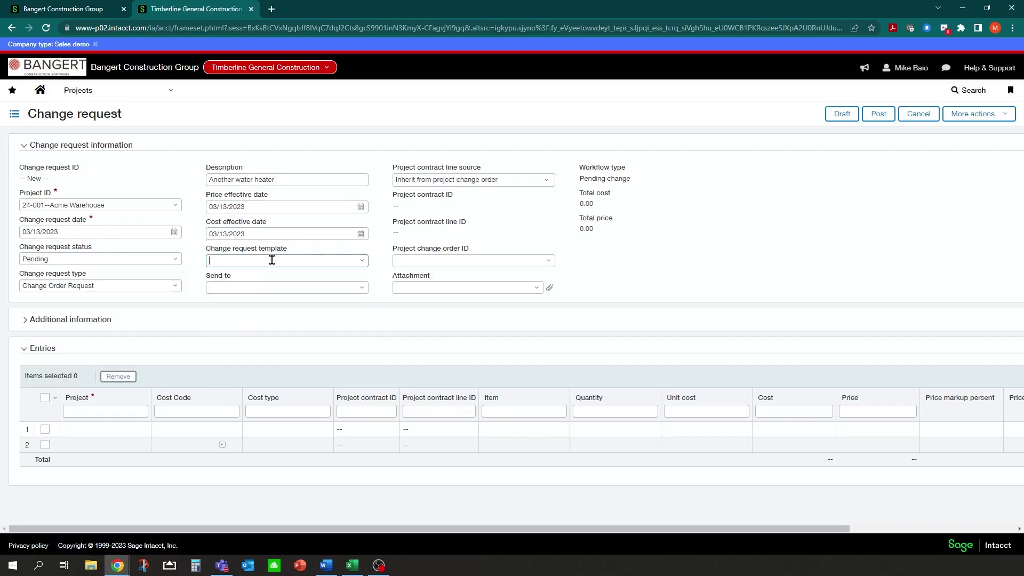
left_click(361, 262)
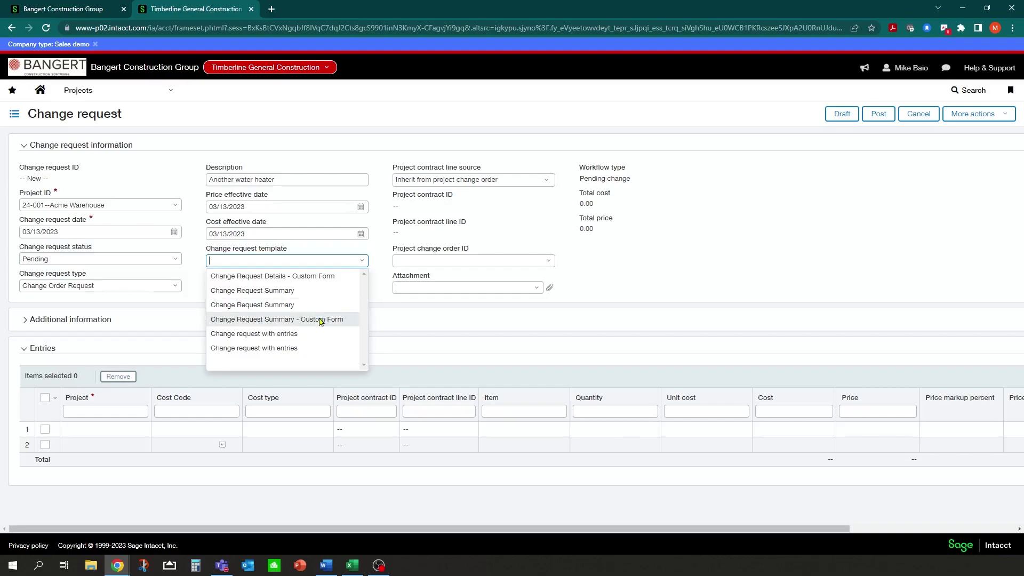
left_click(290, 319)
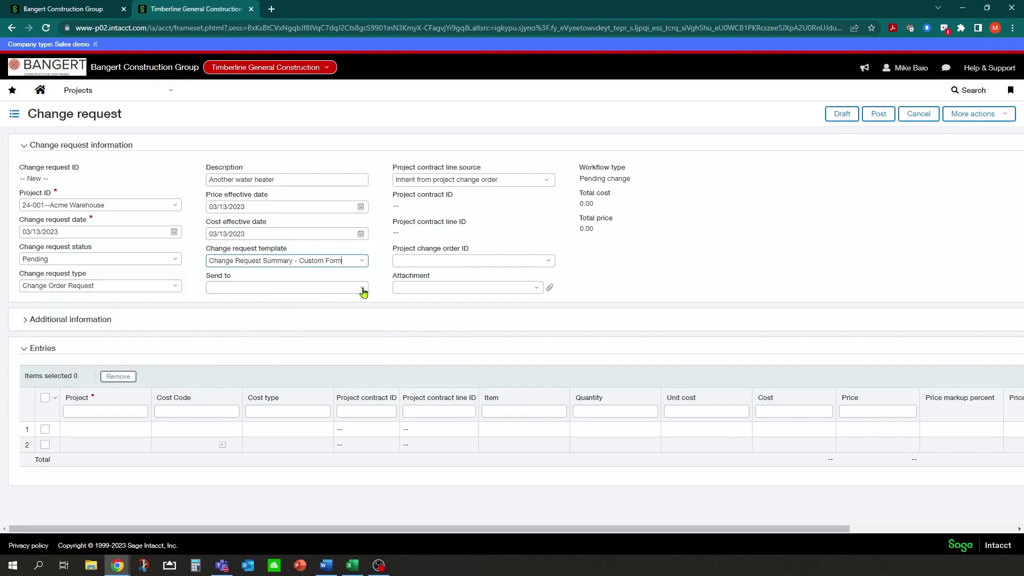
left_click(344, 287)
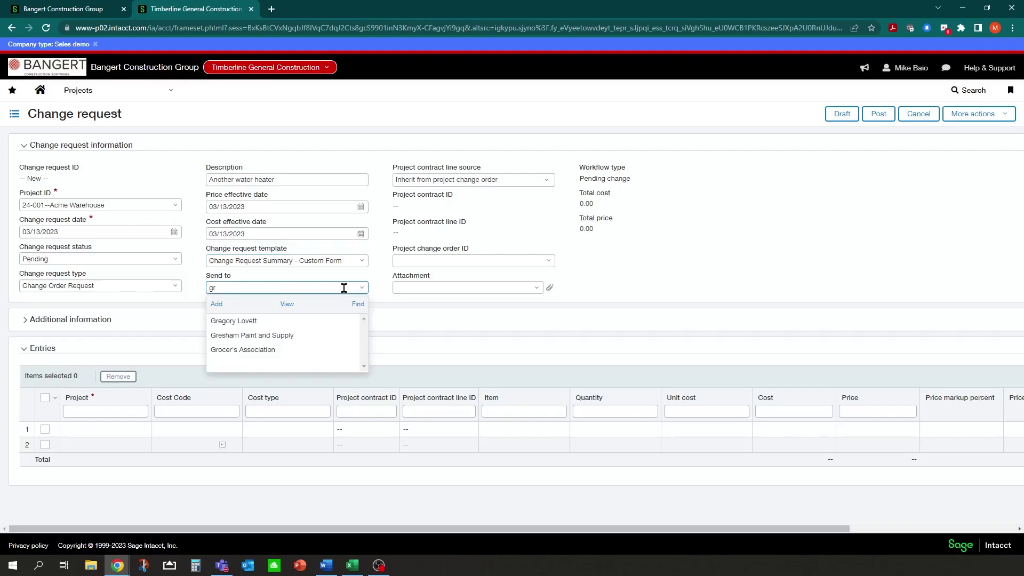
left_click(245, 351)
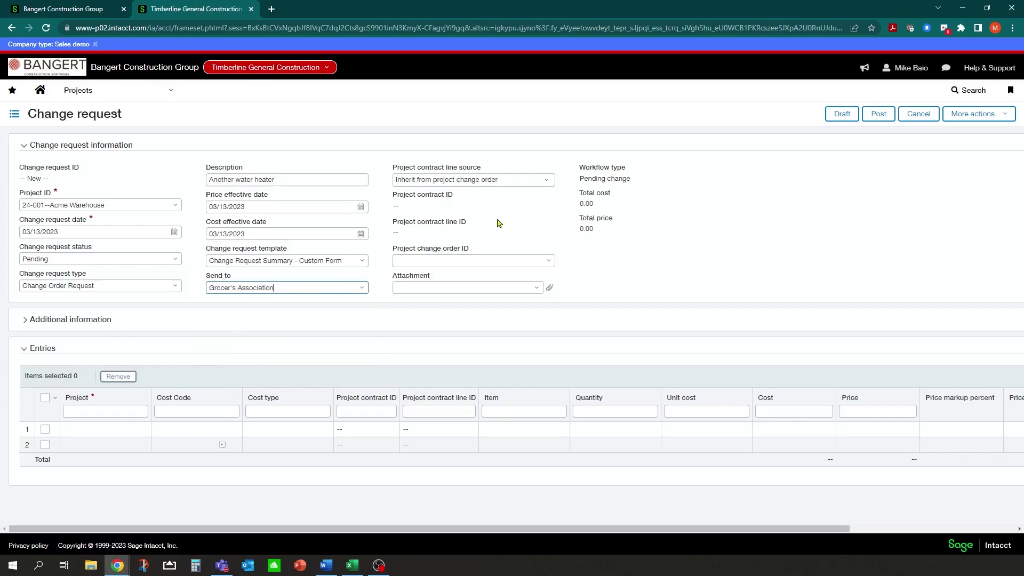
Check the project change order choices and the scope and schedule fields in the additional information
left_click(550, 262)
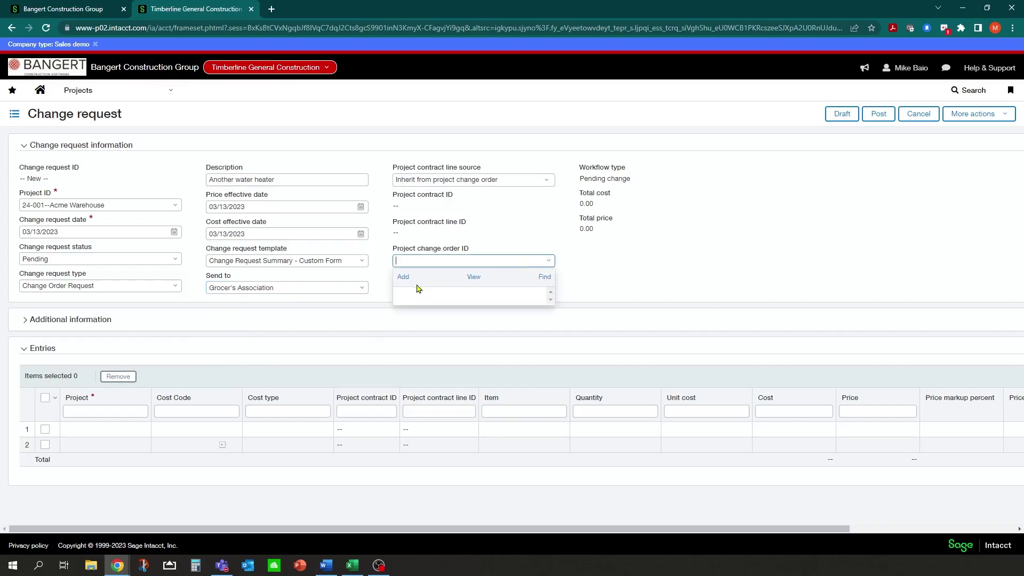
left_click(536, 235)
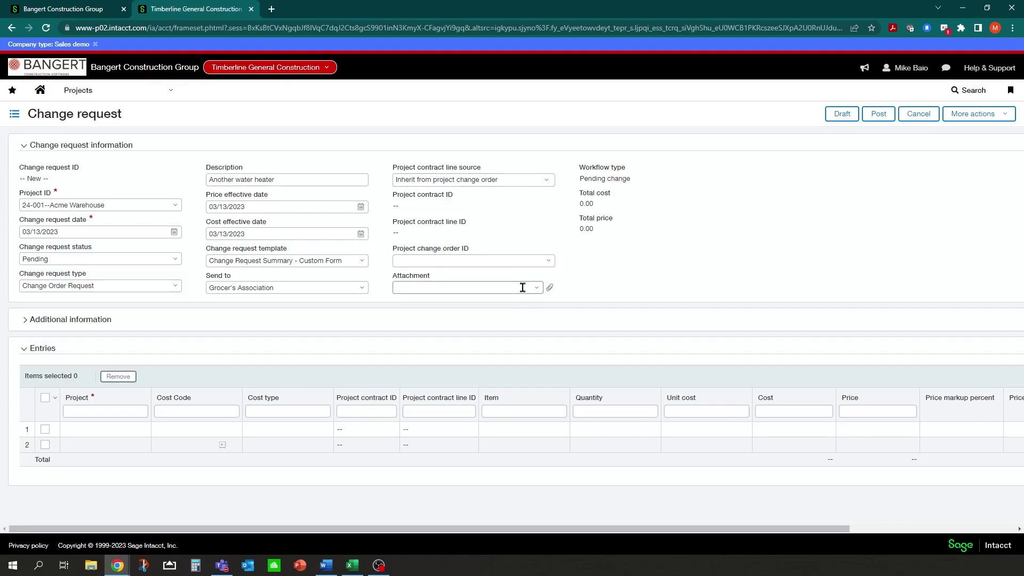
left_click(24, 322)
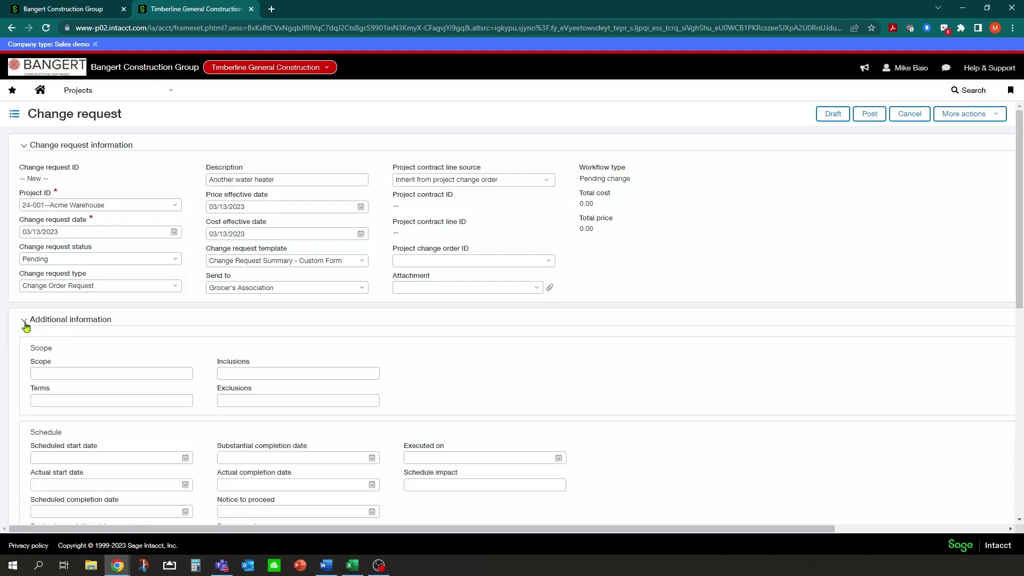
left_click(53, 376)
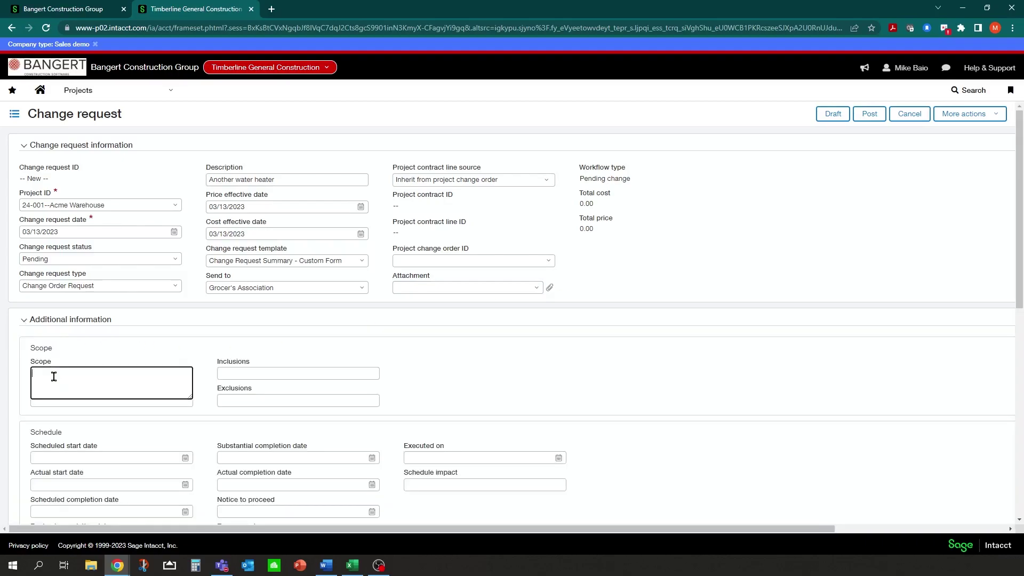
left_click(25, 320)
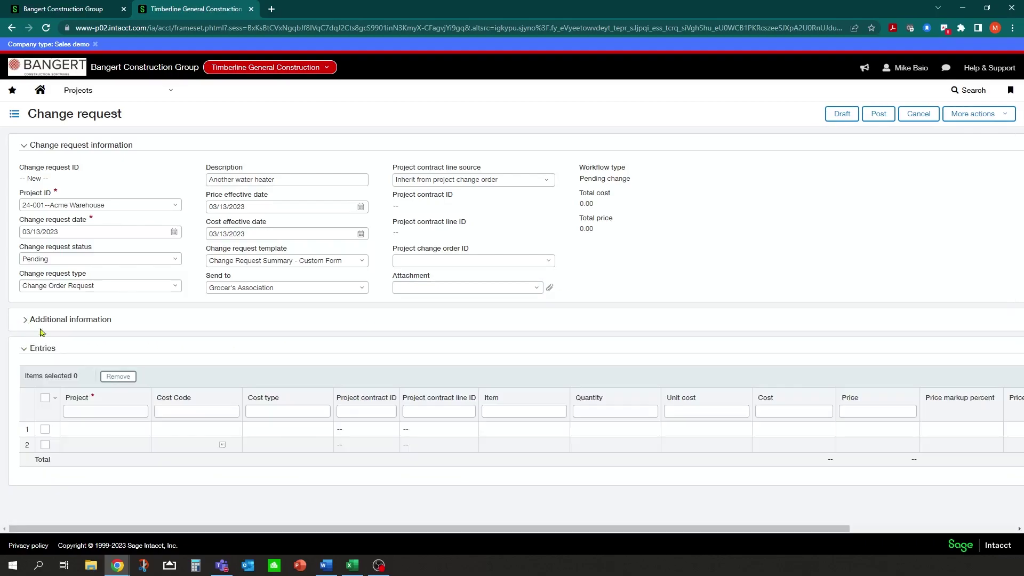
Add an entry for project 24-001--Acme Warehouse with cost code G15-500--HVAC and the SUB--Subcontract cost type
left_click(103, 427)
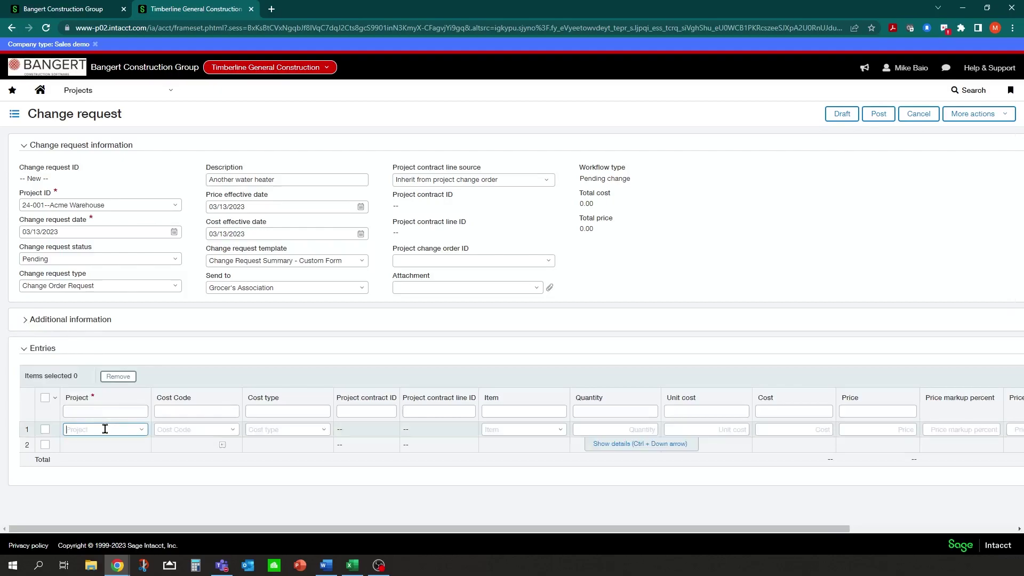
left_click(143, 430)
type("24")
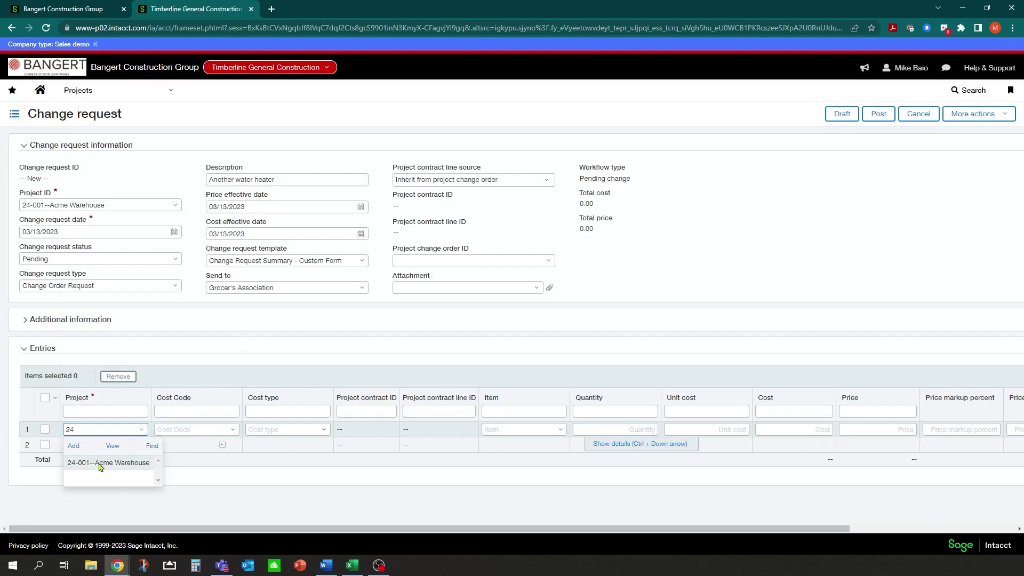
left_click(100, 465)
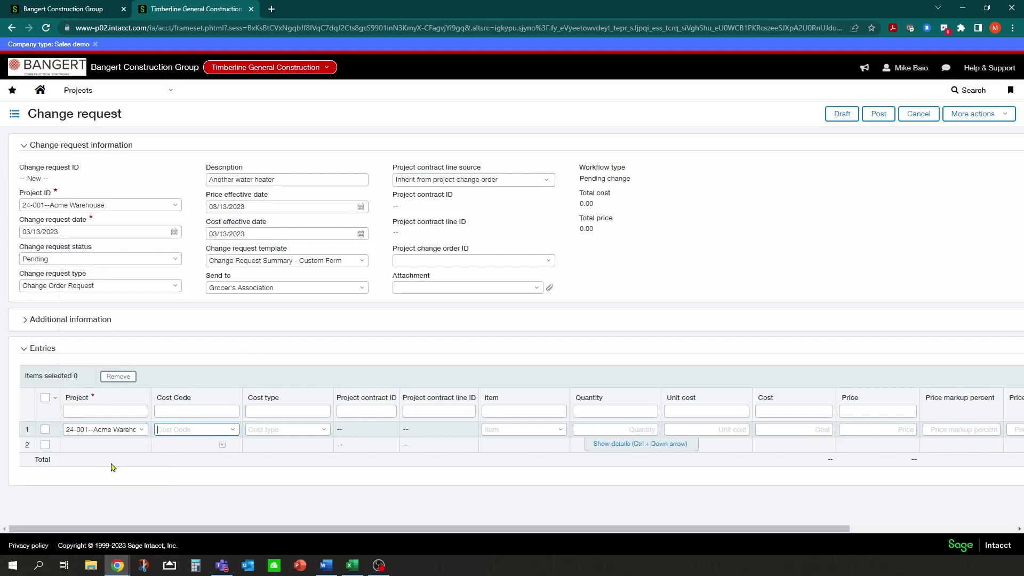
left_click(232, 430)
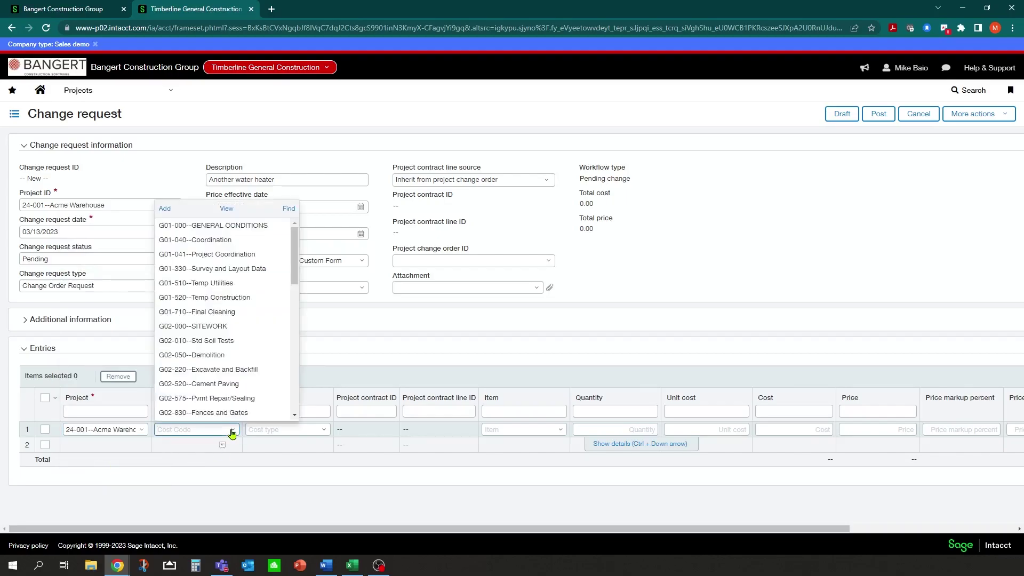
scroll(229, 389, "down", 10)
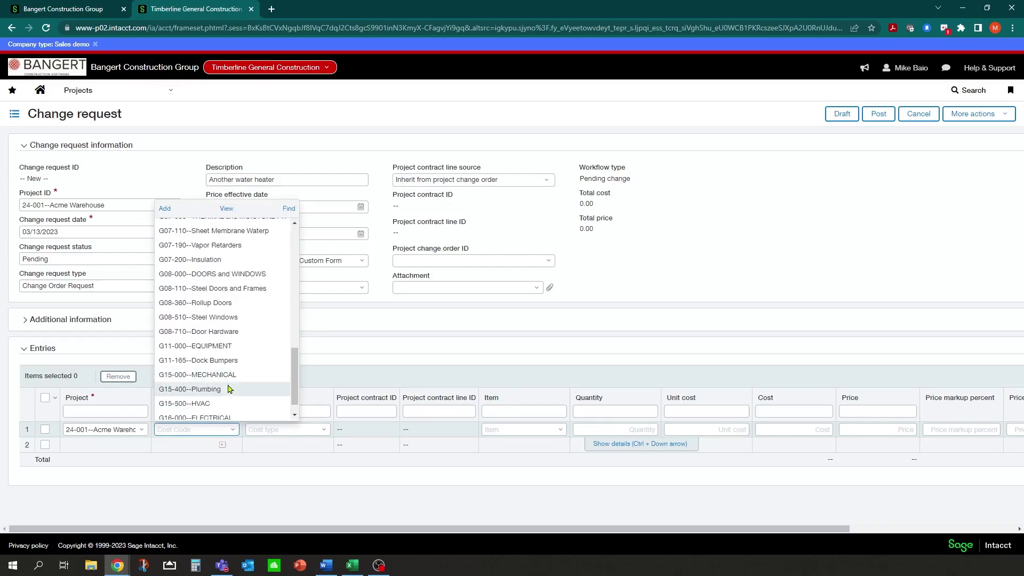
left_click(219, 408)
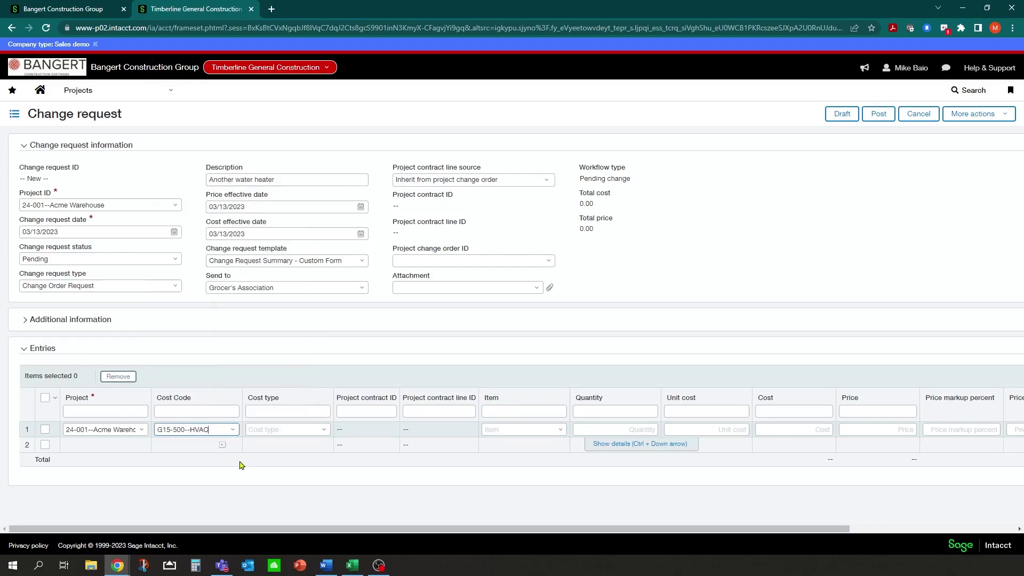
key("Tab")
left_click(325, 429)
left_click(297, 463)
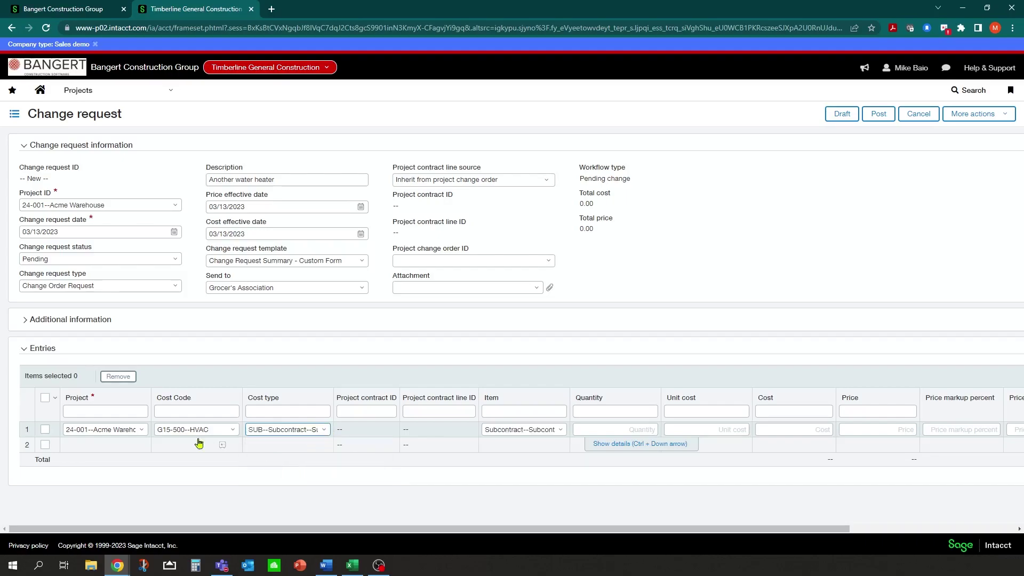
Enter a cost of 6,000 and a price of 8,900 for the HVAC entry and post the change request
key("Tab")
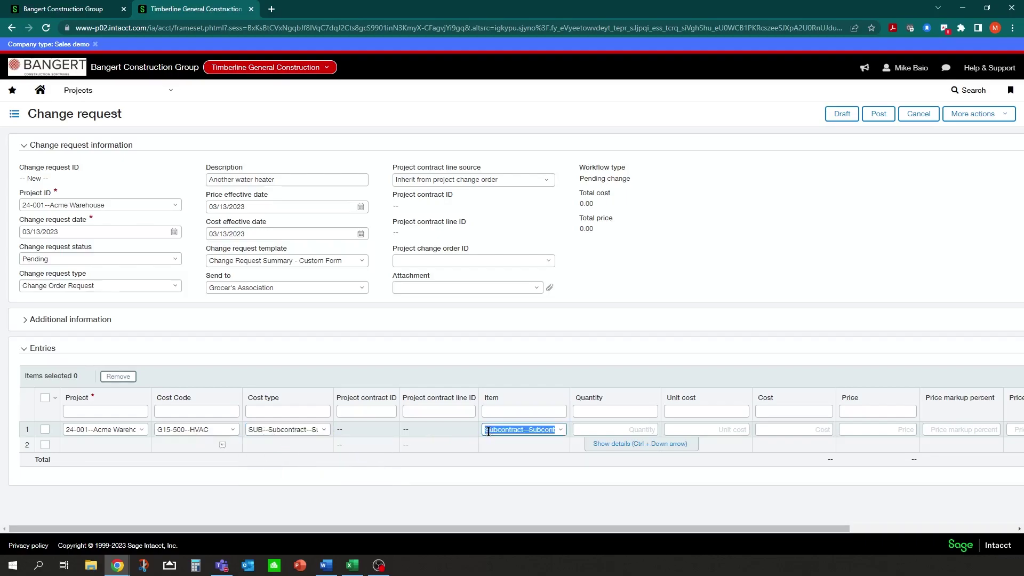
key("Tab")
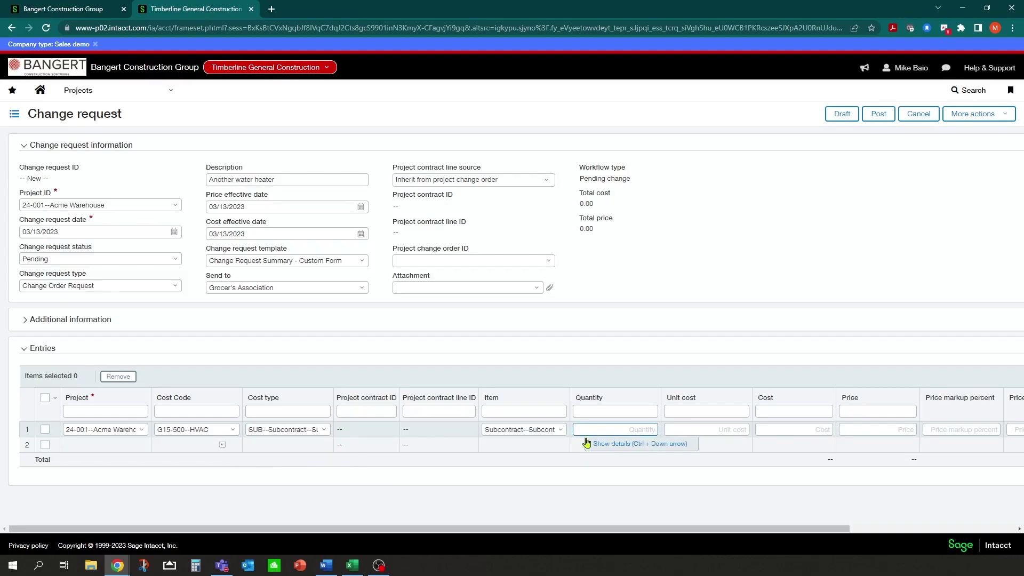
key("Tab")
key("Tab")
key("Tab")
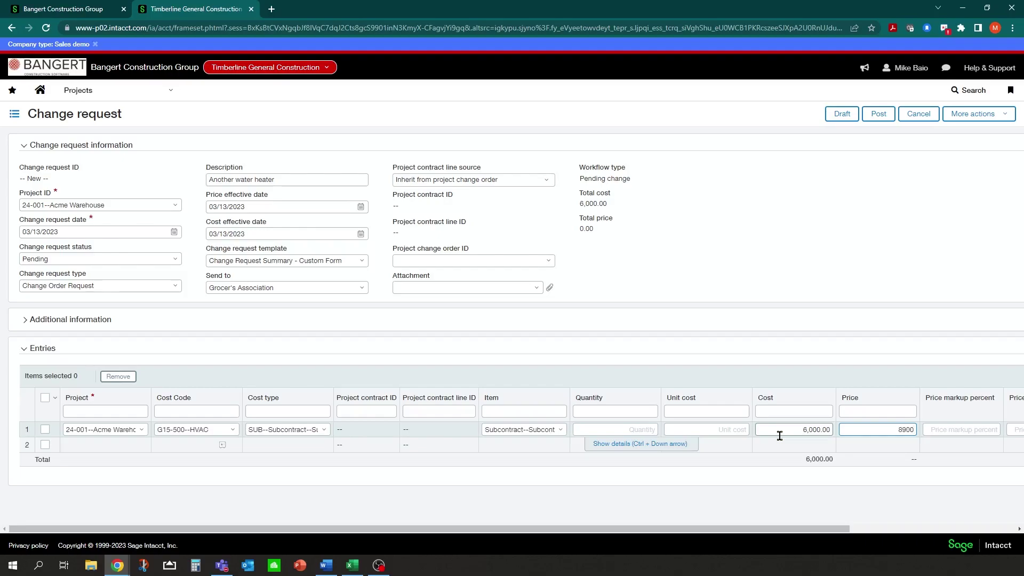
key("Tab")
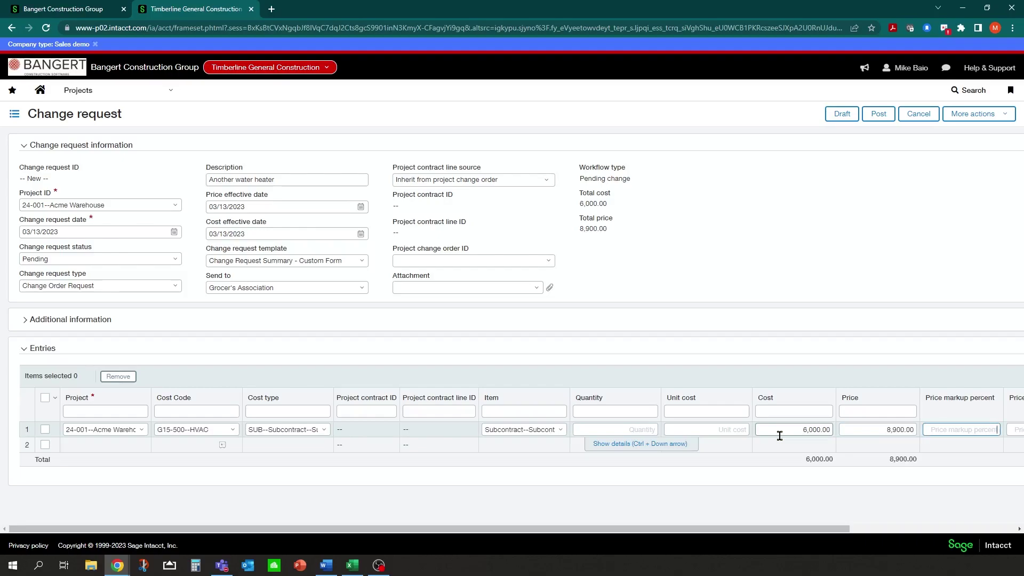
left_click(874, 429)
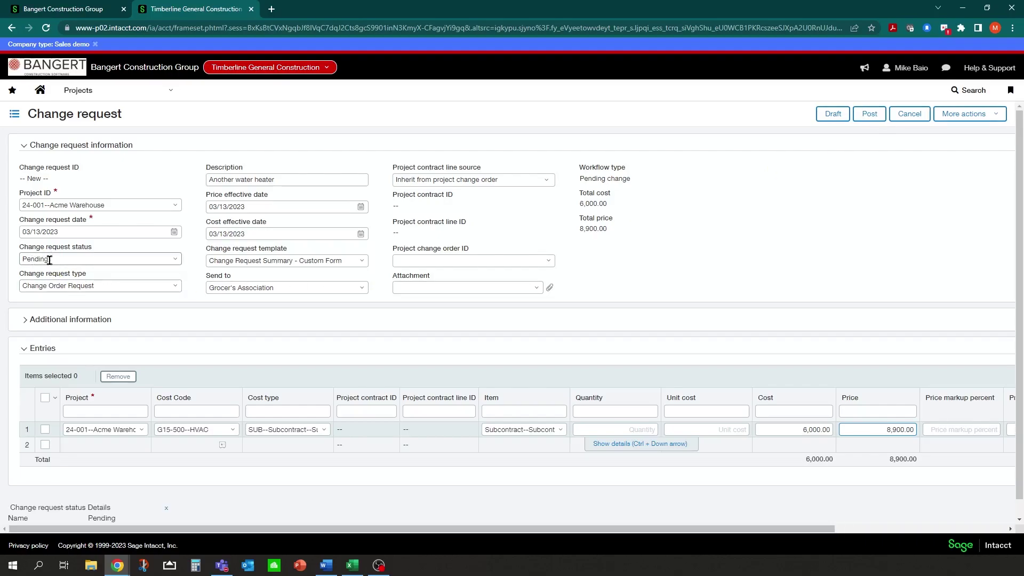
left_click(873, 119)
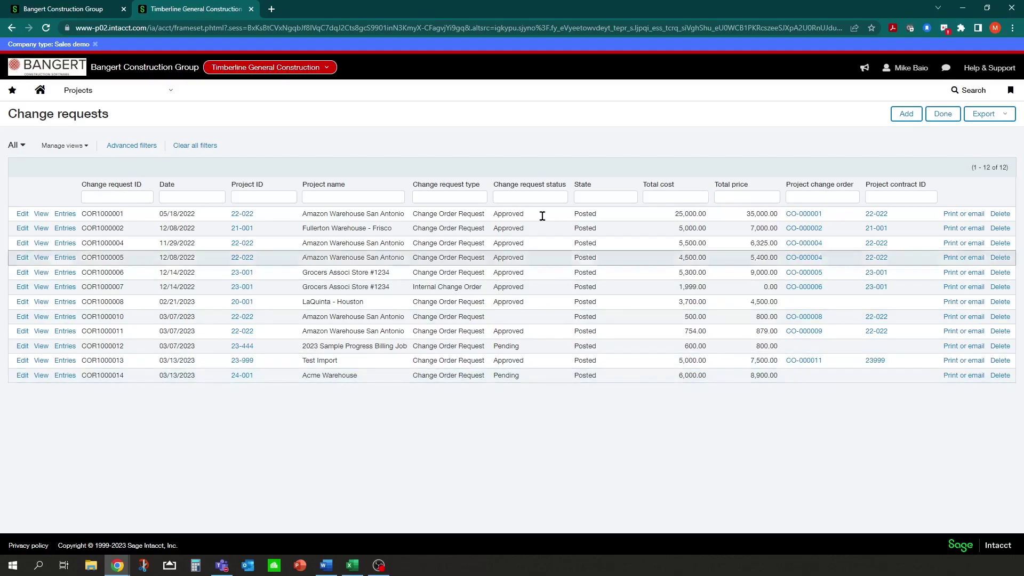
Start another change request for project 23-010--Acme Project with status Pending and type Change Order Request
left_click(901, 116)
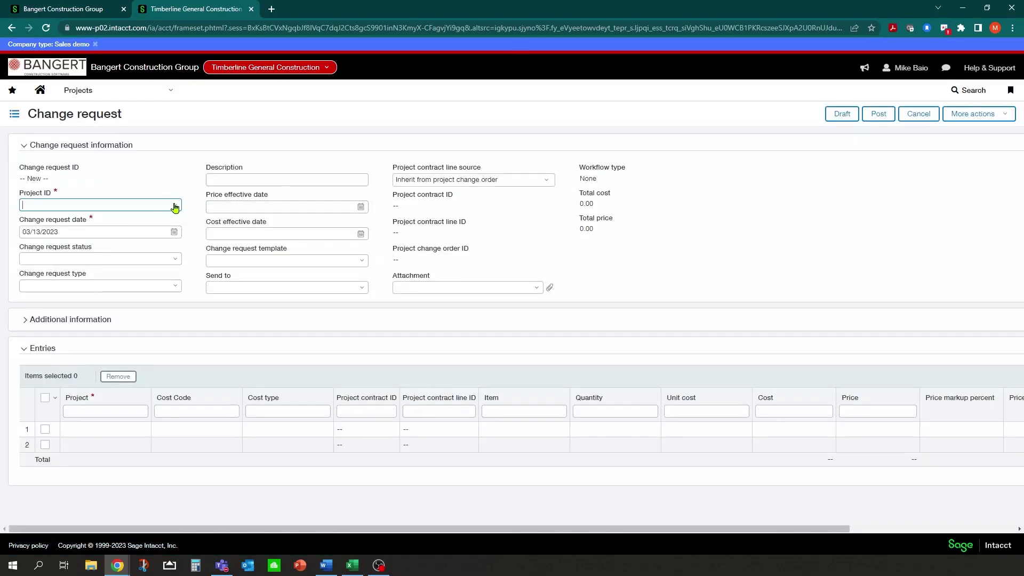
left_click(176, 206)
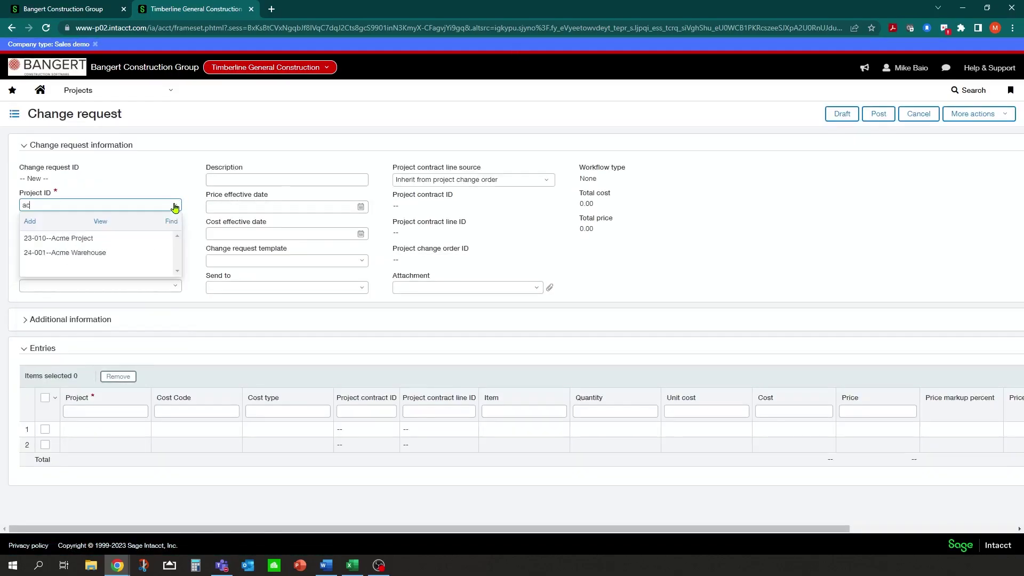
left_click(89, 237)
left_click(174, 259)
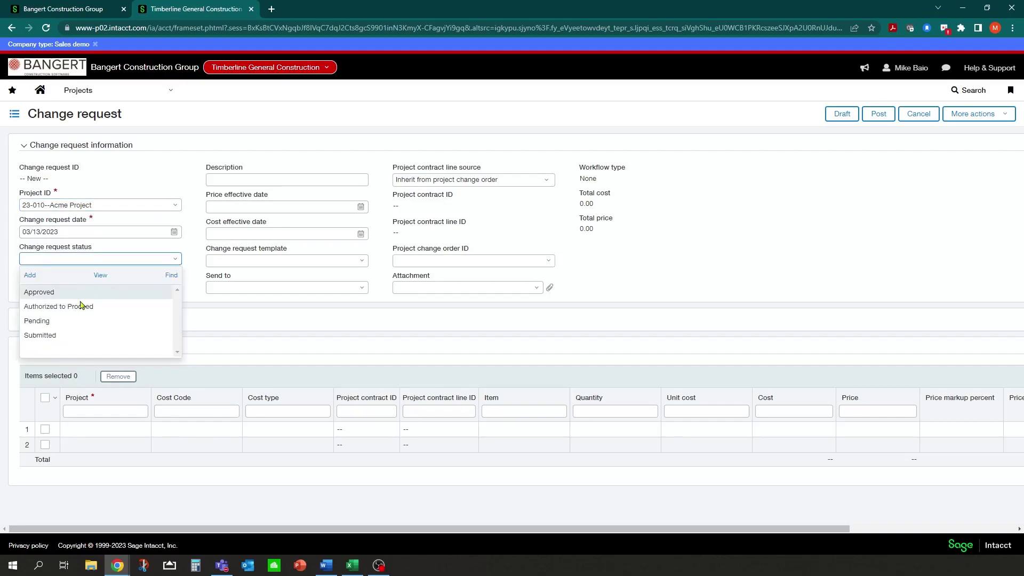
left_click(67, 320)
left_click(175, 286)
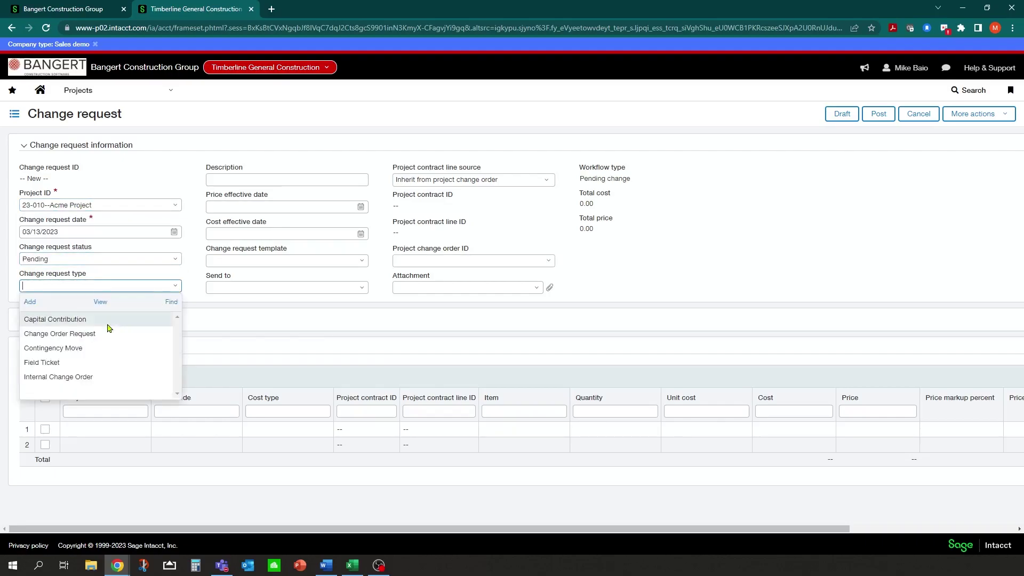
left_click(90, 334)
Describe the change request as "new doors" and set both price and cost effective dates to 03/13/2023
left_click(243, 180)
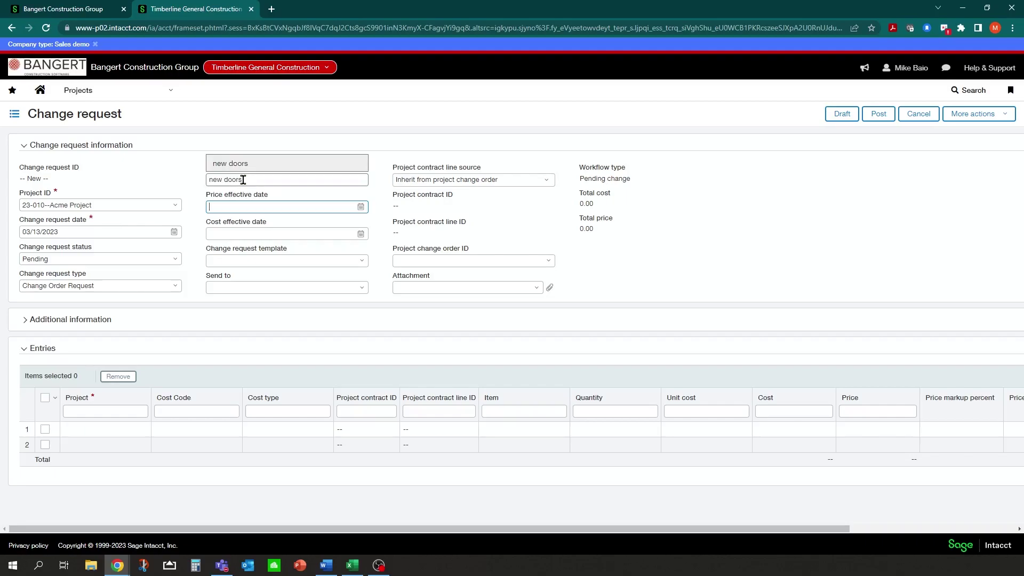
left_click(361, 207)
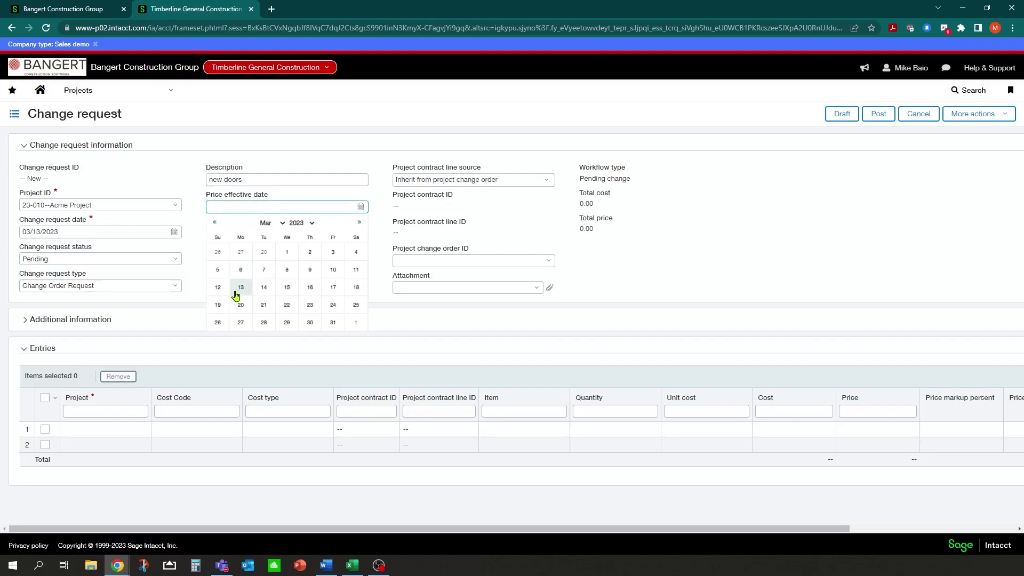
left_click(240, 287)
left_click(360, 234)
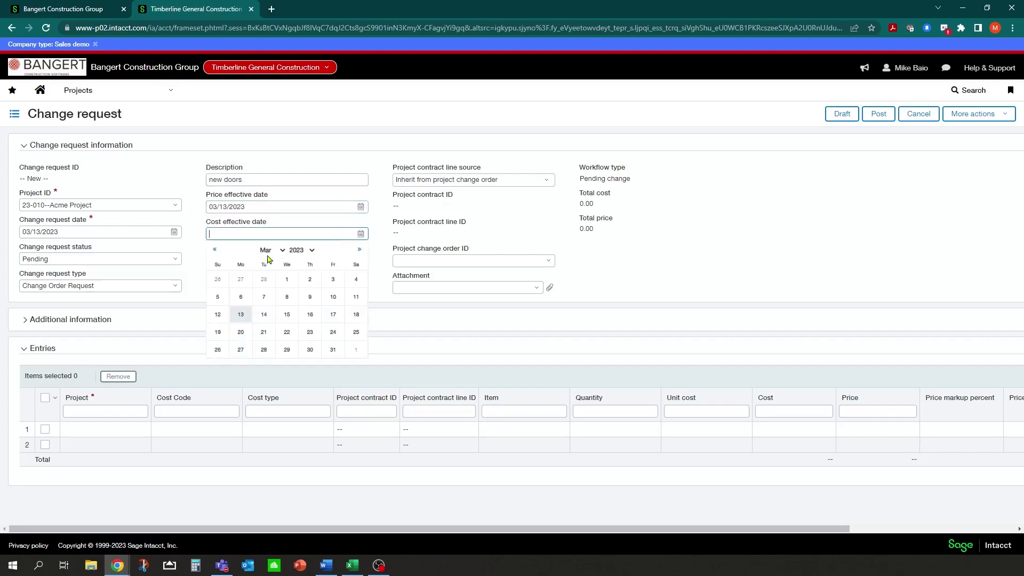
left_click(241, 314)
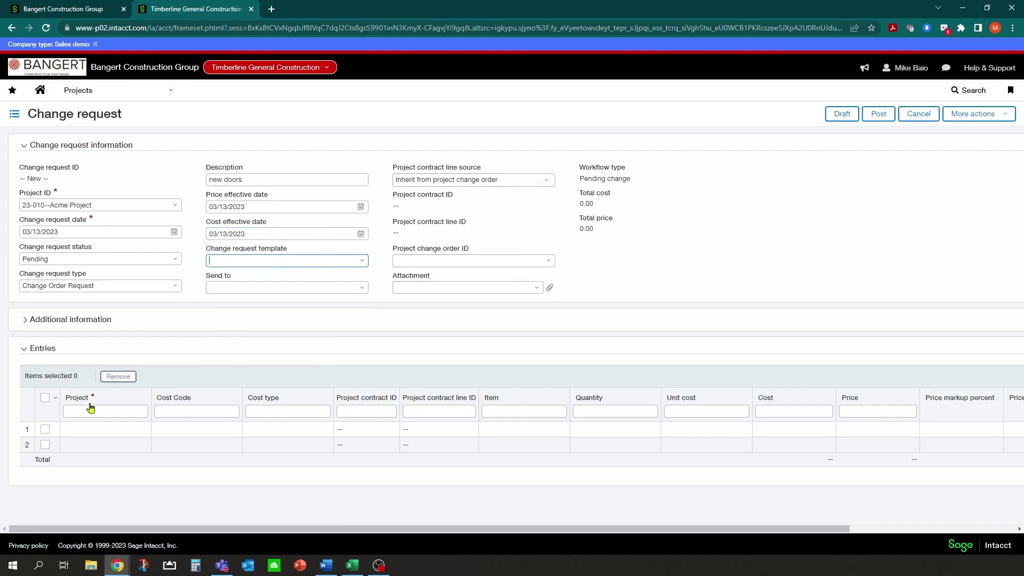
Assign the first entry to project 24-001--Acme Warehouse and change the request's own project to 24-001--Acme Warehouse
left_click(88, 426)
type("ac")
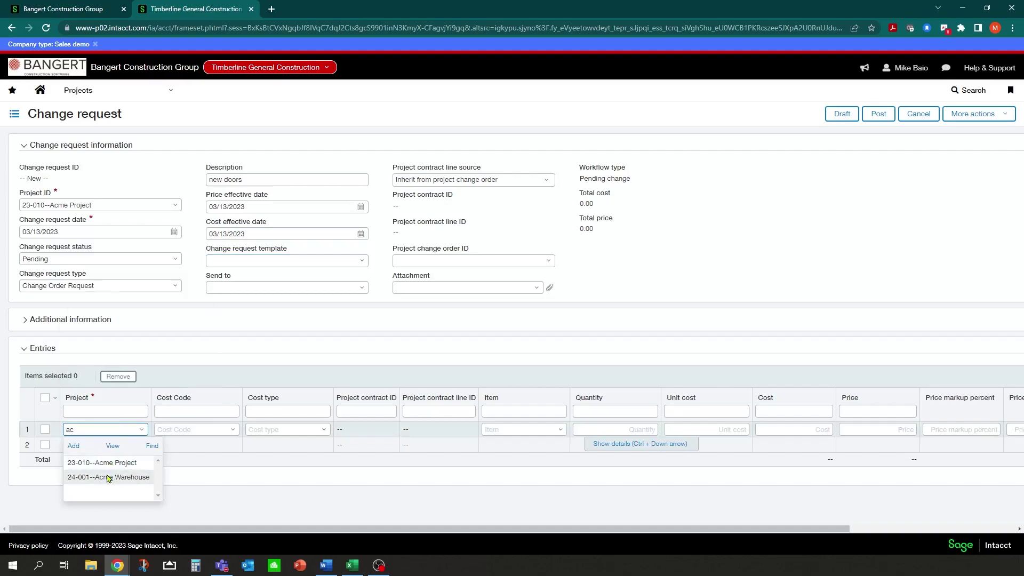
left_click(108, 477)
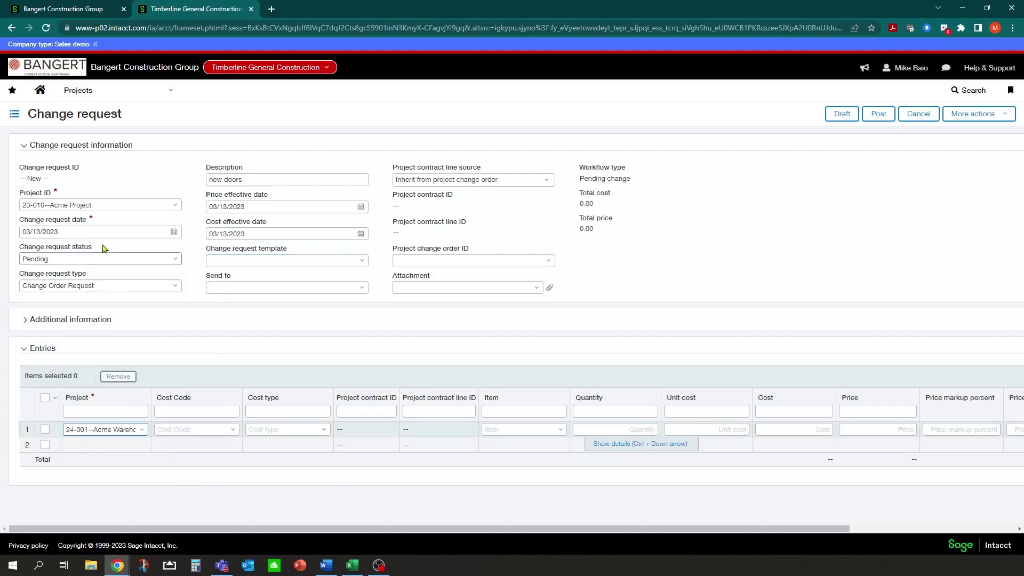
left_click(174, 207)
type("ac")
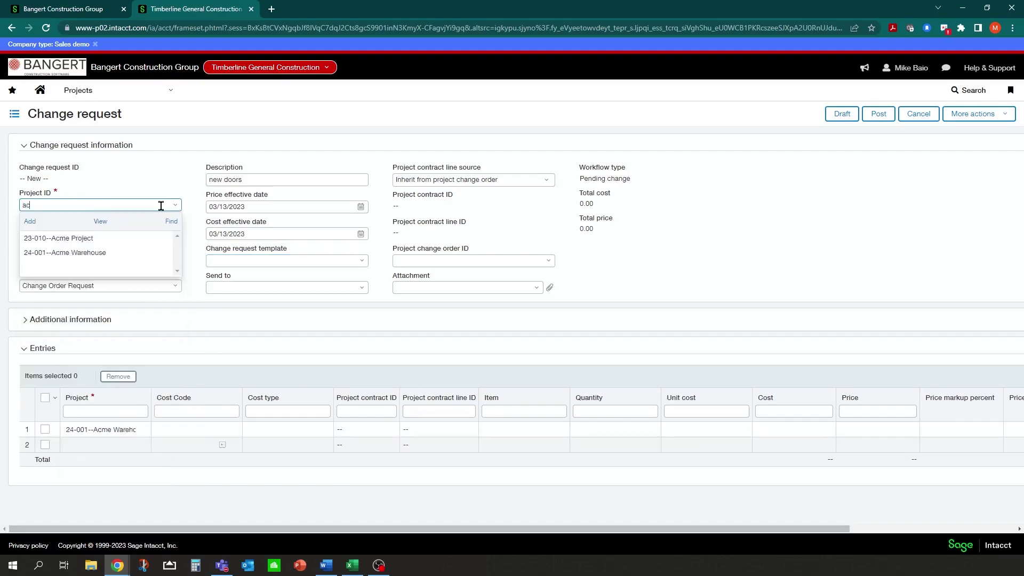
left_click(75, 255)
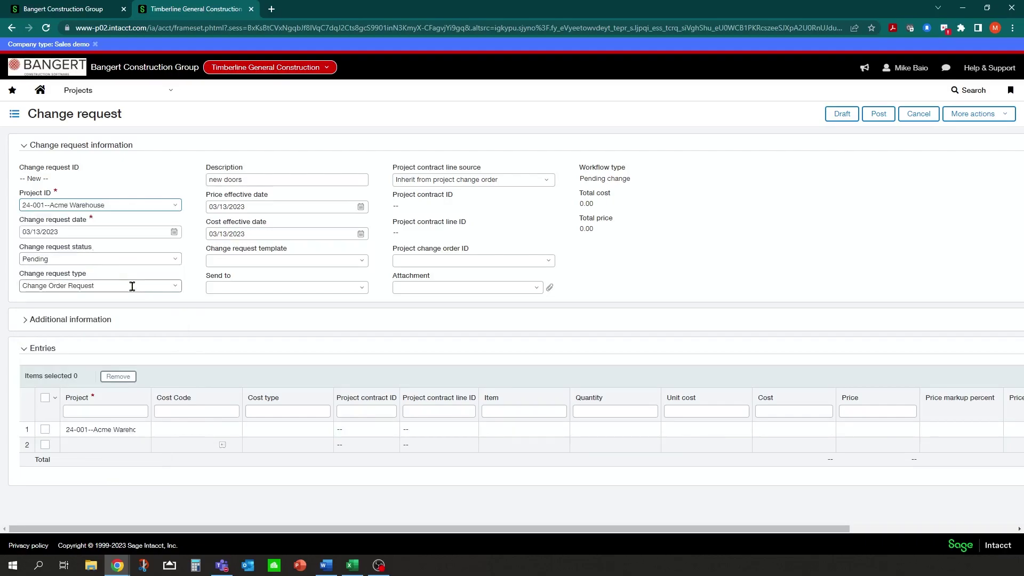
Give the Acme Warehouse entry cost code G08-110--Steel Doors and Frames and the SUB--Subcontract cost type
key("Tab")
left_click(188, 431)
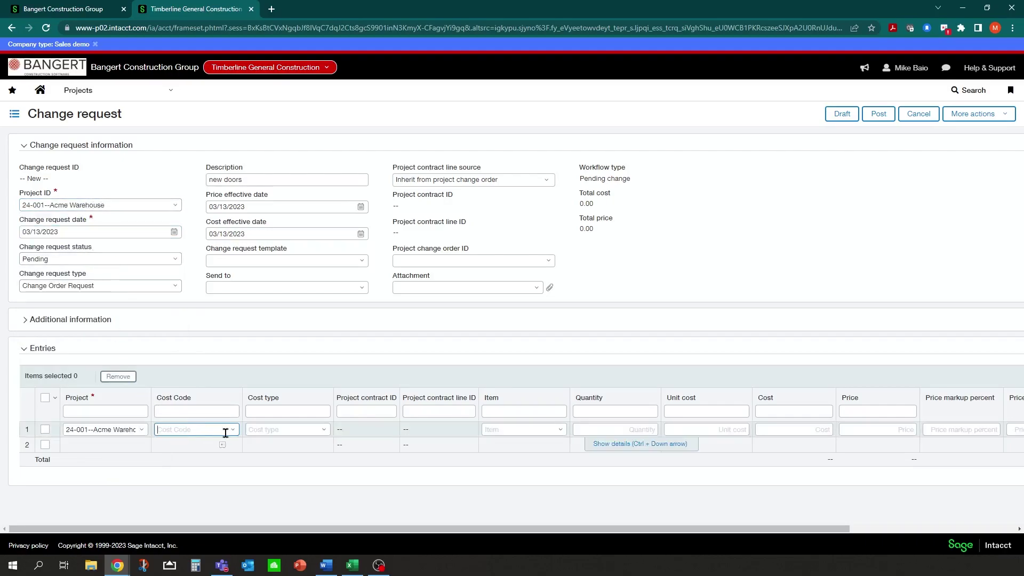
left_click(234, 431)
scroll(233, 347, "down", 2)
scroll(233, 350, "down", 6)
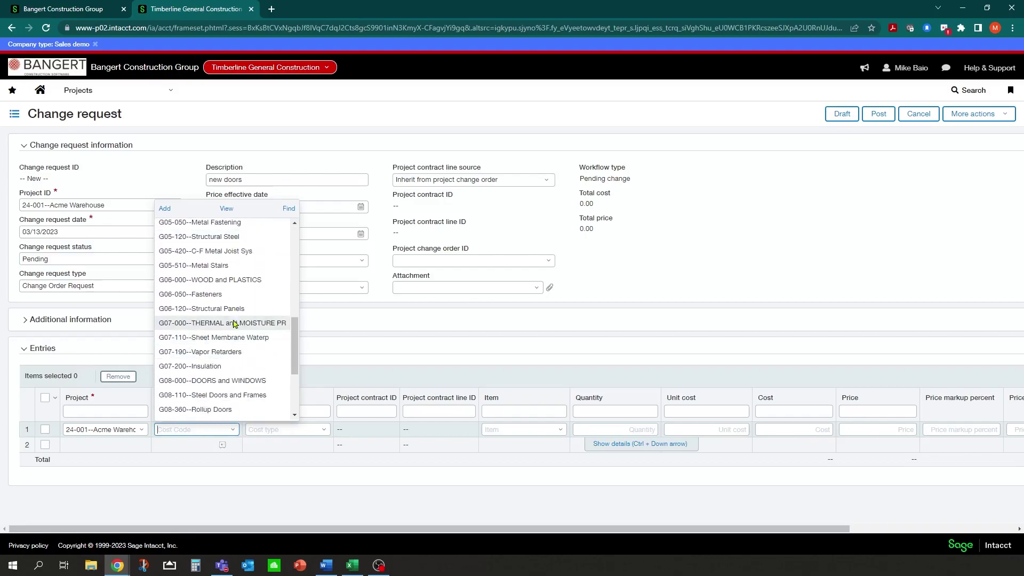
scroll(228, 309, "down", 2)
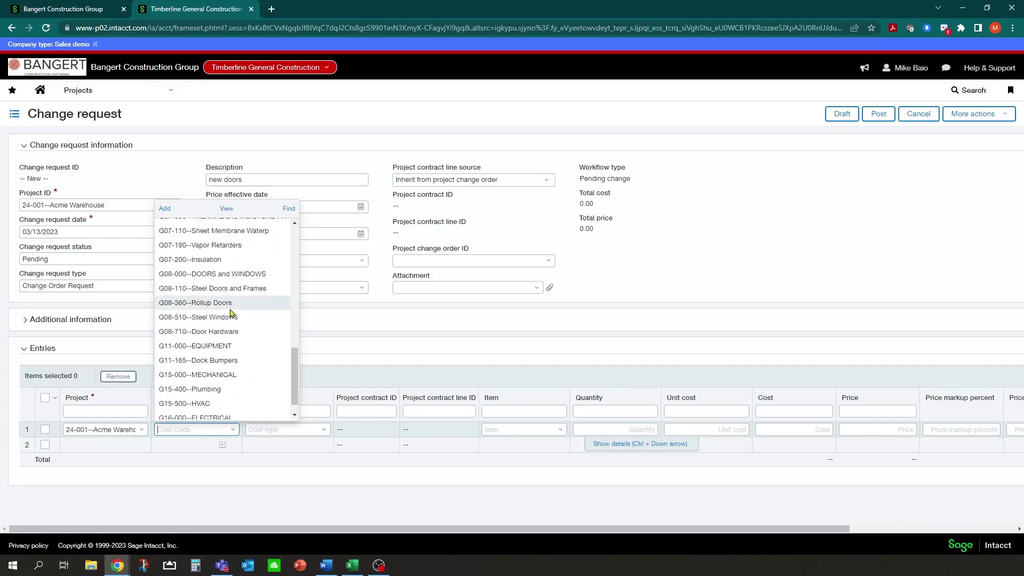
left_click(221, 288)
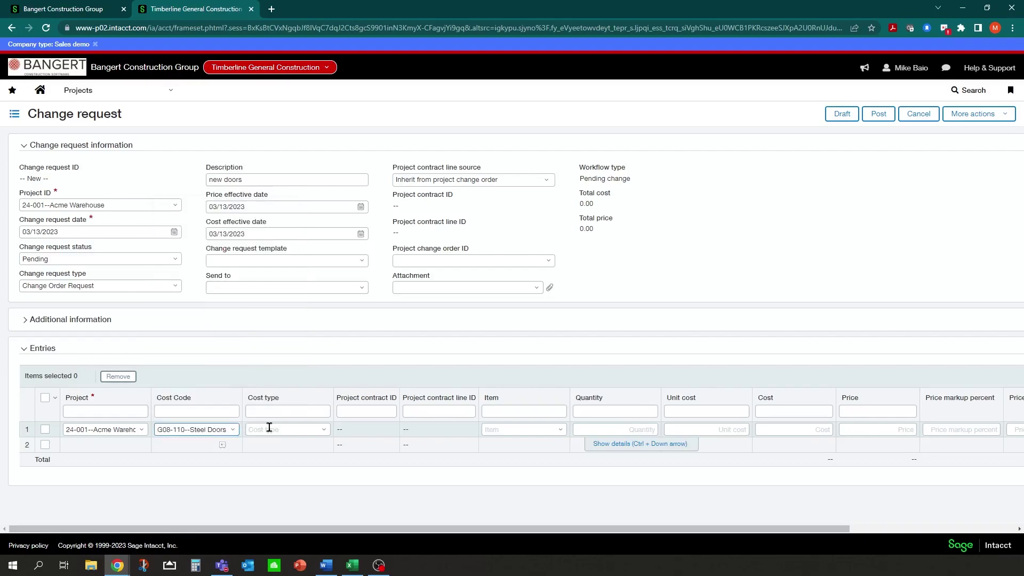
left_click(325, 430)
left_click(294, 505)
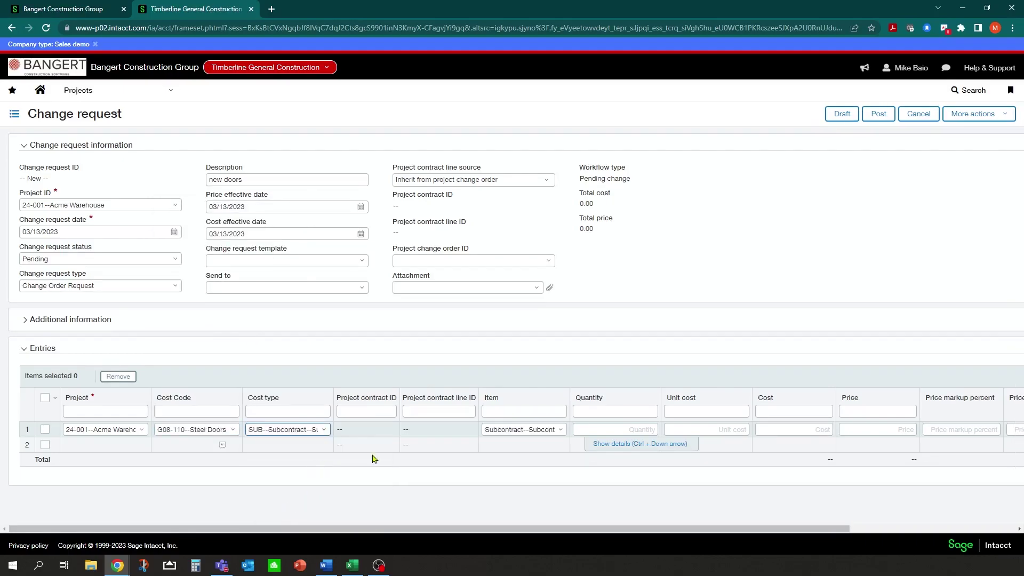
Enter a cost of 3,000 and a price of 5,000 for the steel doors entry and post the change request
key("Tab")
key("Tab")
key("Tab")
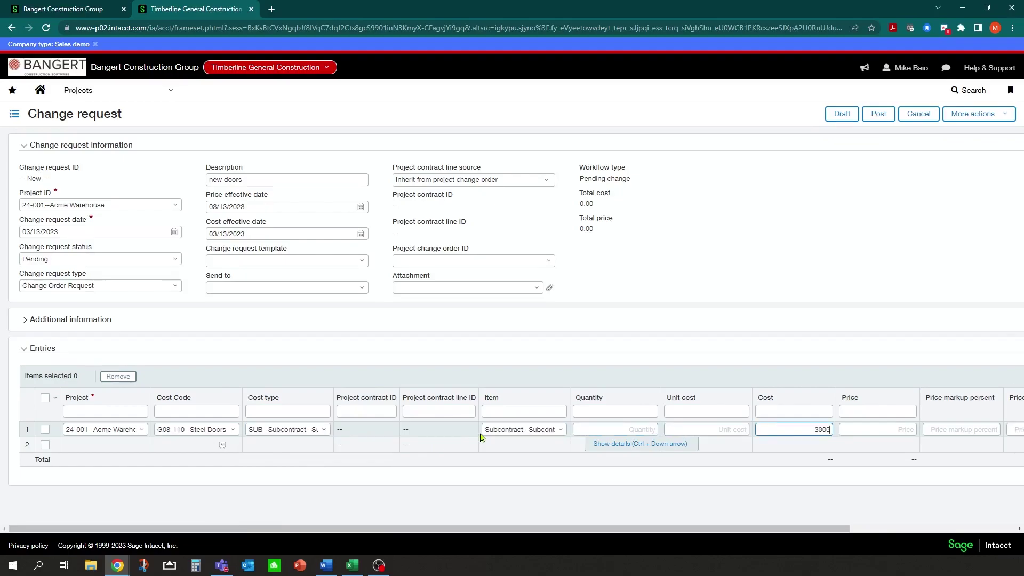
key("Tab")
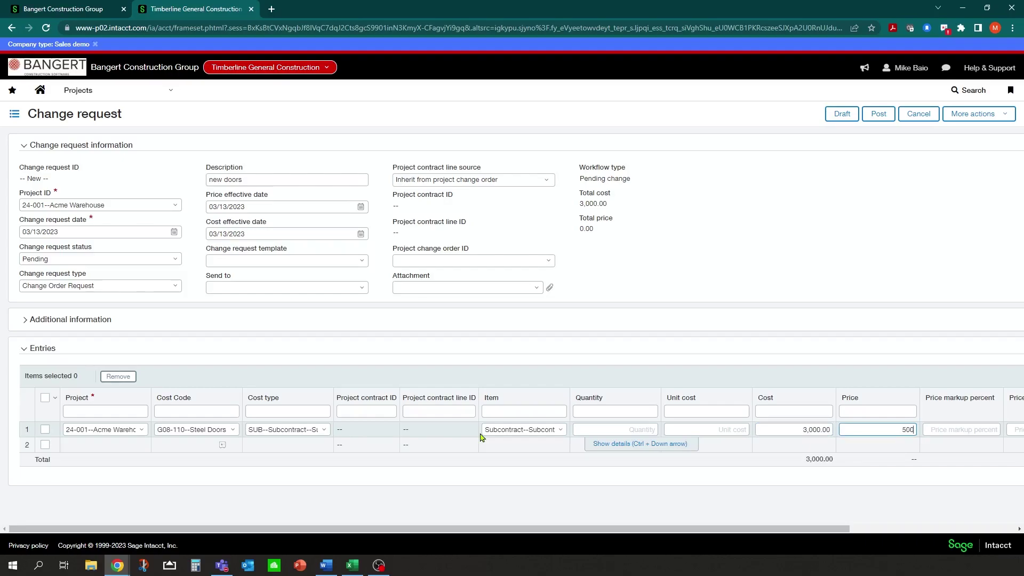
key("Tab")
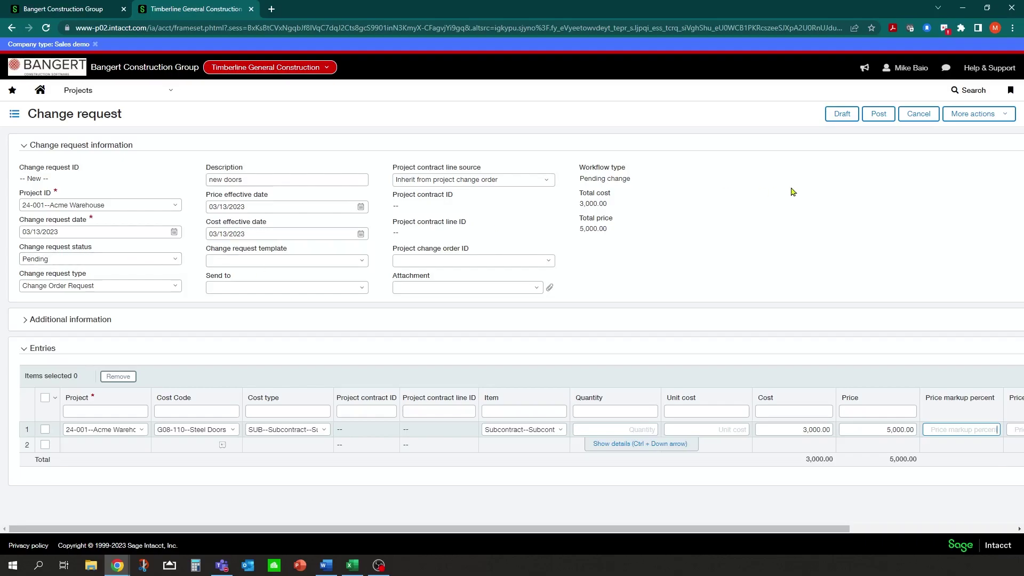
left_click(868, 123)
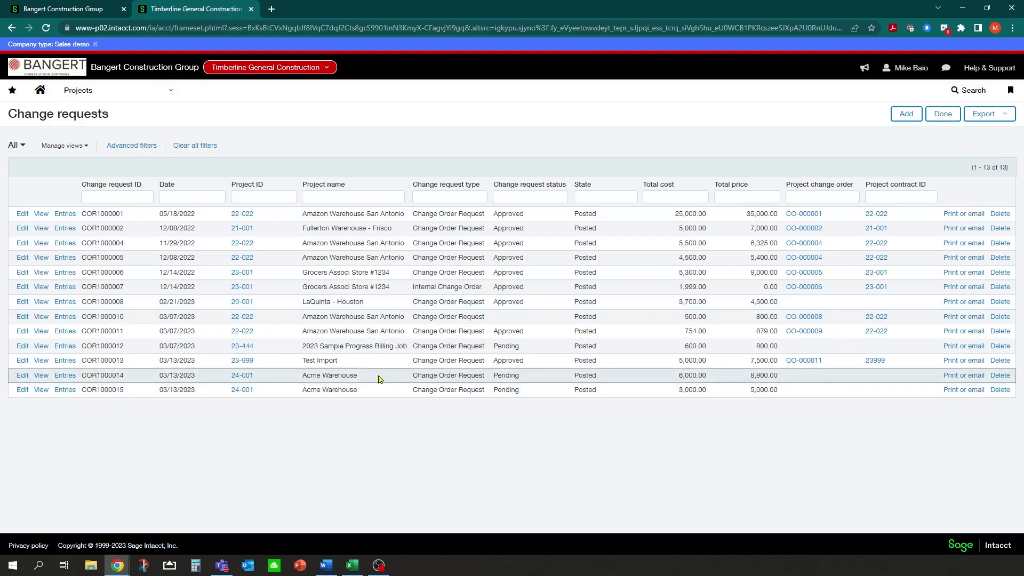
Show the change requests list in the Pending Change Requests view
left_click(21, 145)
left_click(61, 228)
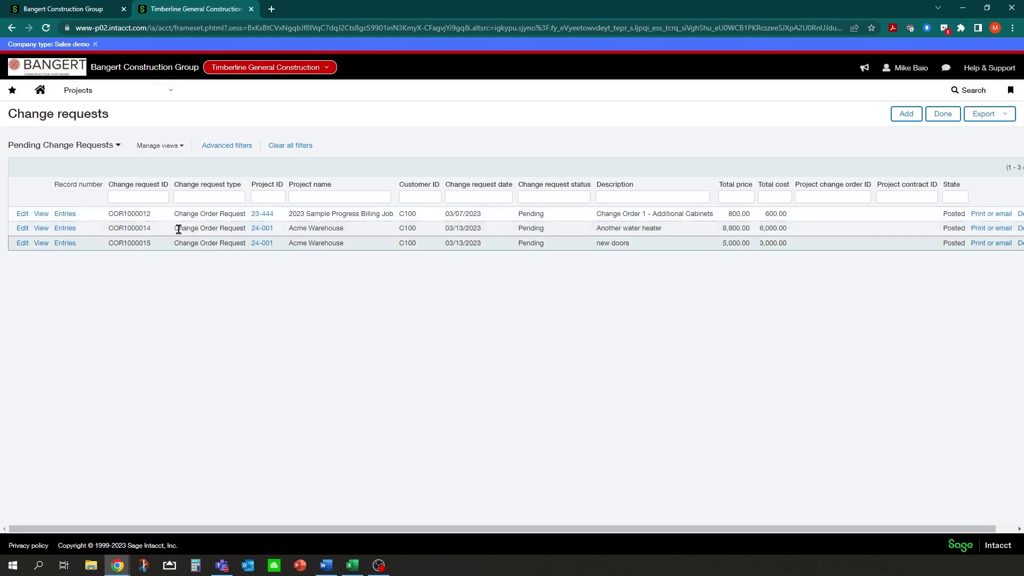
left_click(118, 145)
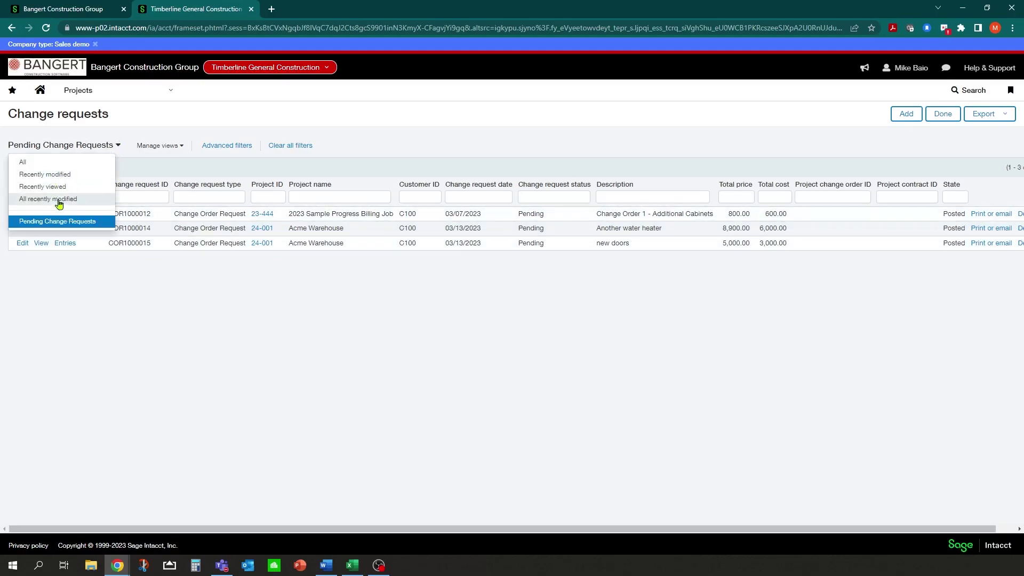
left_click(57, 305)
Start a new project change order for project 24-001--Acme Warehouse
left_click(167, 96)
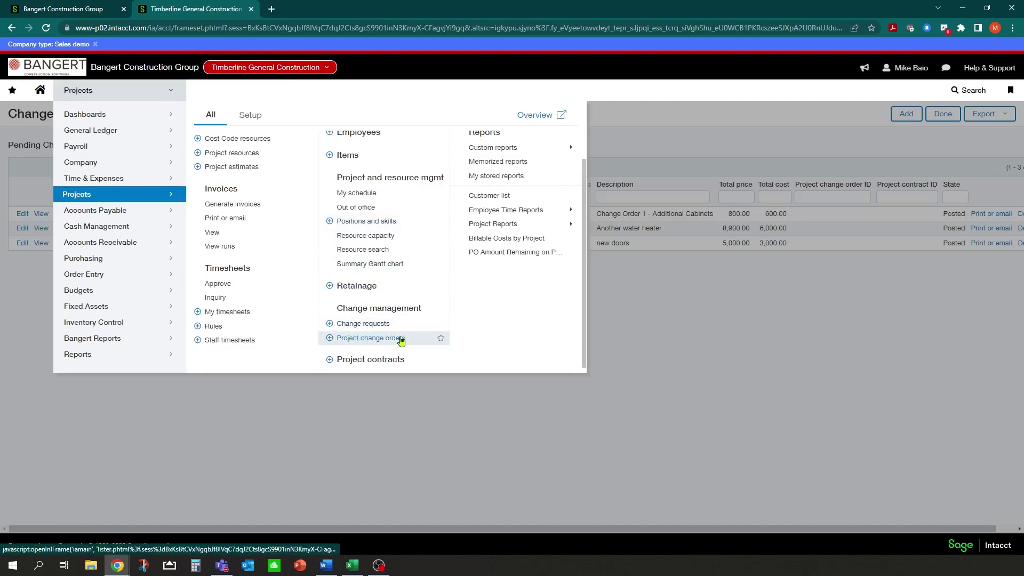
left_click(330, 342)
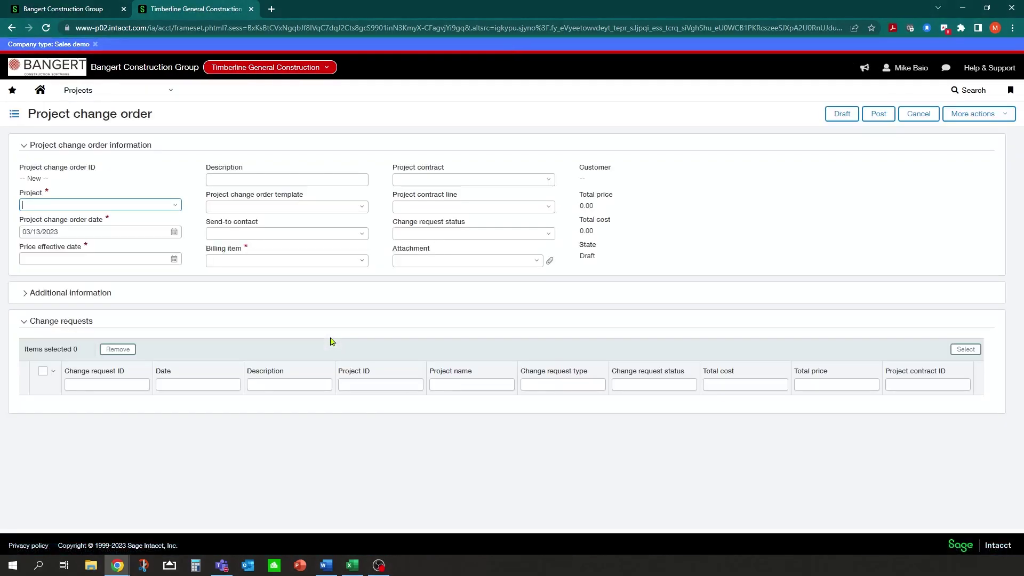
left_click(175, 205)
type("ac")
left_click(88, 252)
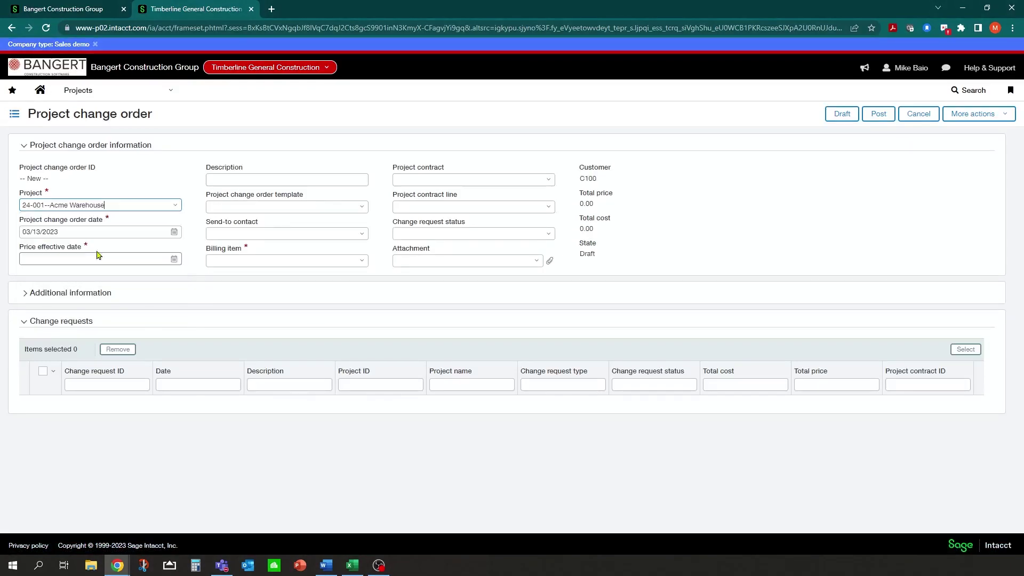
Set the change order's price effective date to 03/13/2023 and describe it as "Change Order #1"
left_click(158, 235)
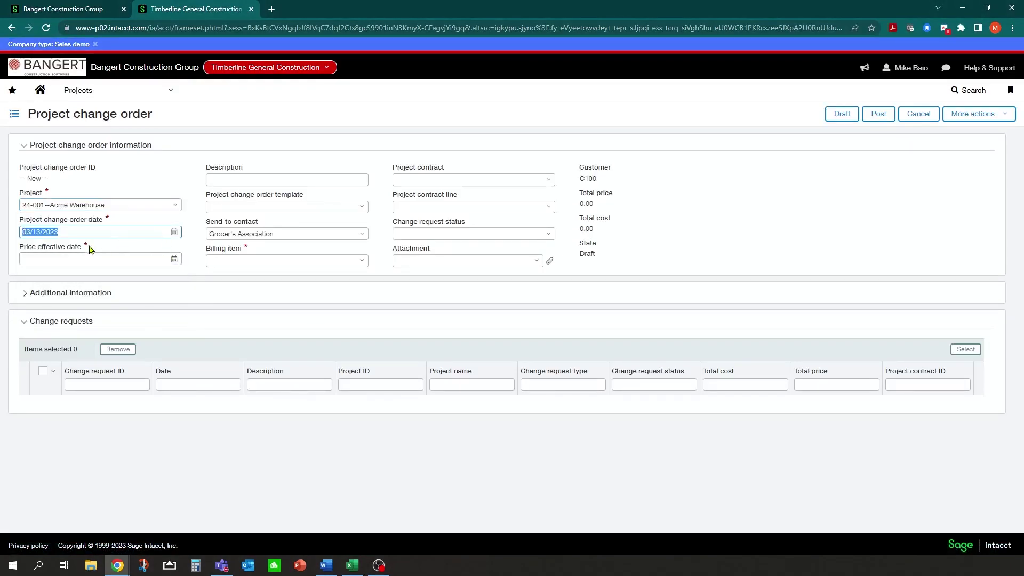
left_click(174, 260)
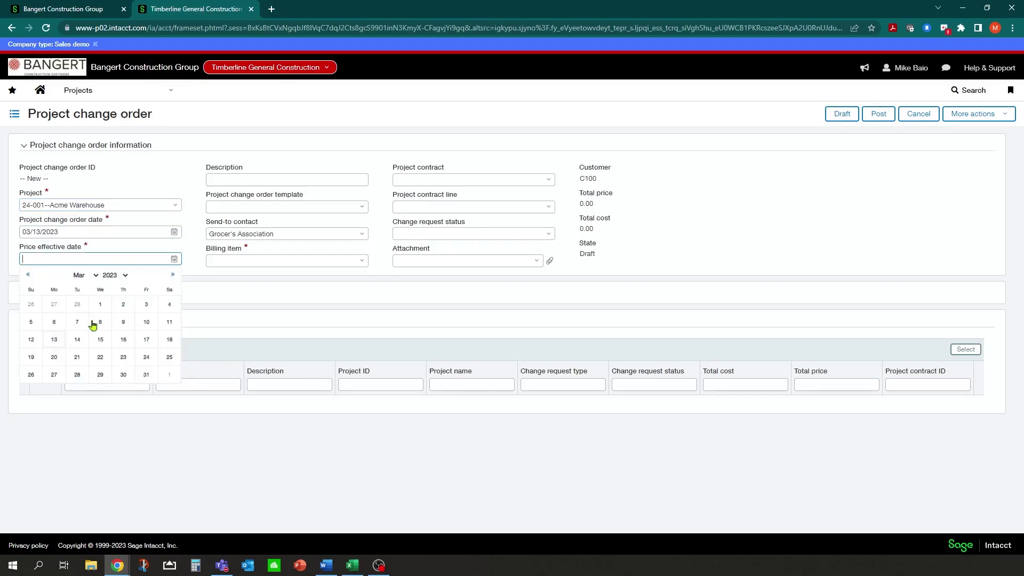
left_click(55, 340)
left_click(228, 180)
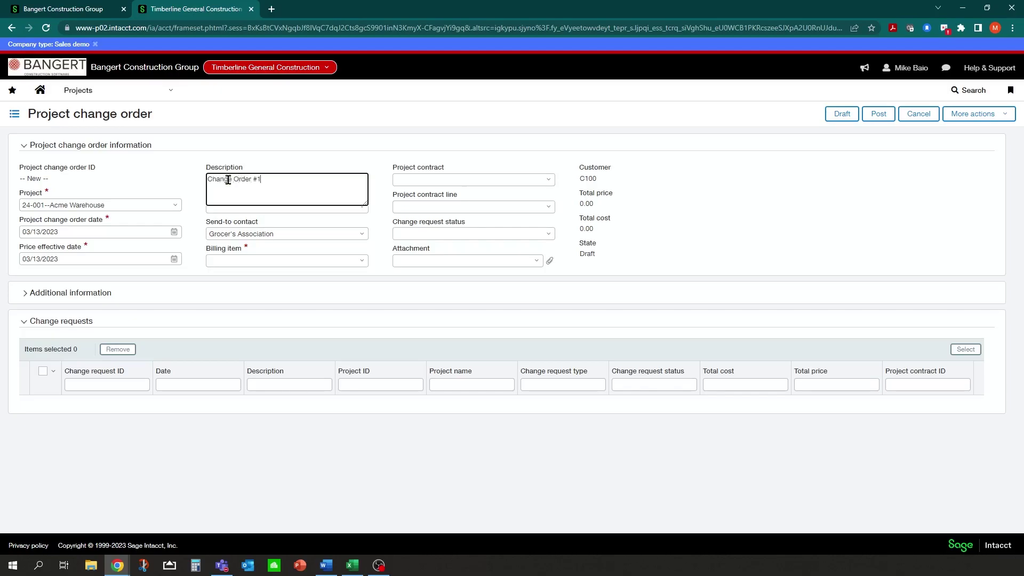
key("Tab")
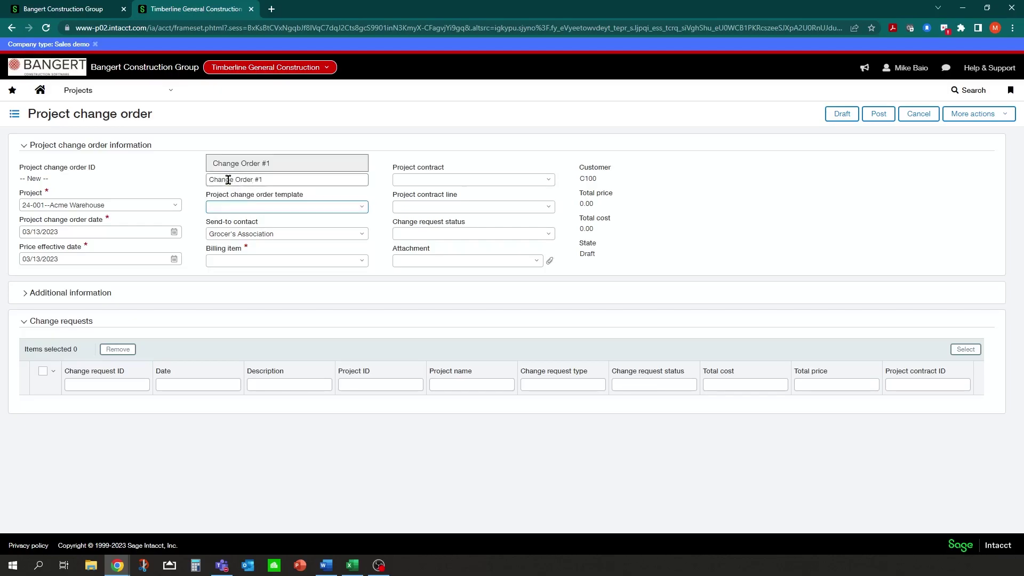
Assign the Project Change Orders with CRs template, billing item CNCO--Contract CO and project contract 24-001--Acme Warehouse to the change order
left_click(362, 207)
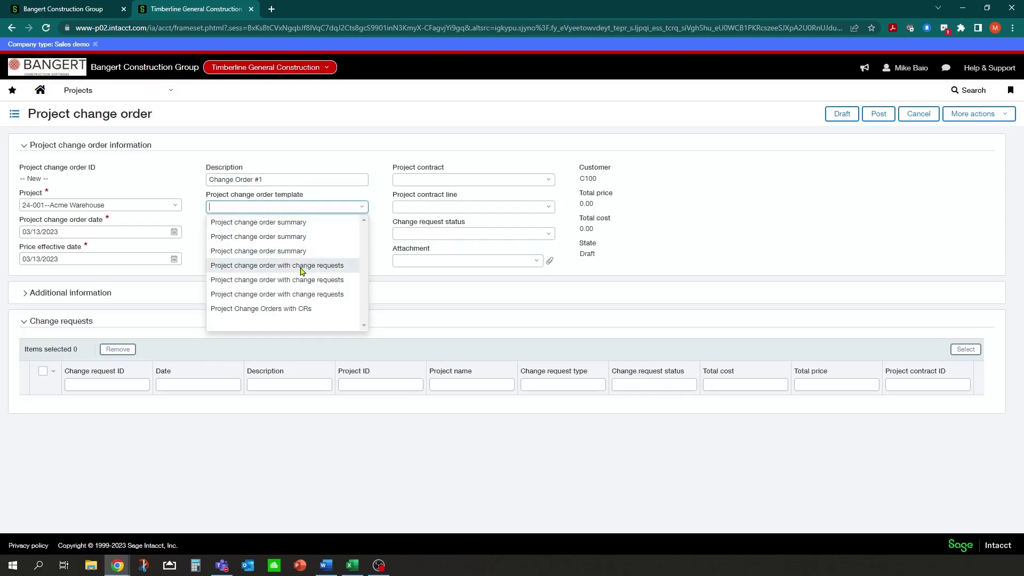
left_click(293, 310)
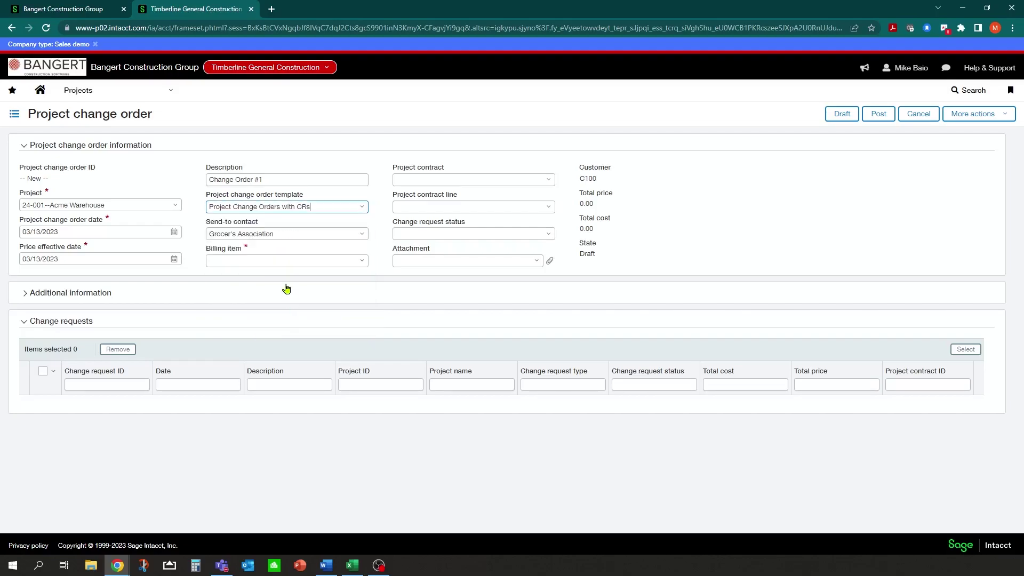
left_click(357, 263)
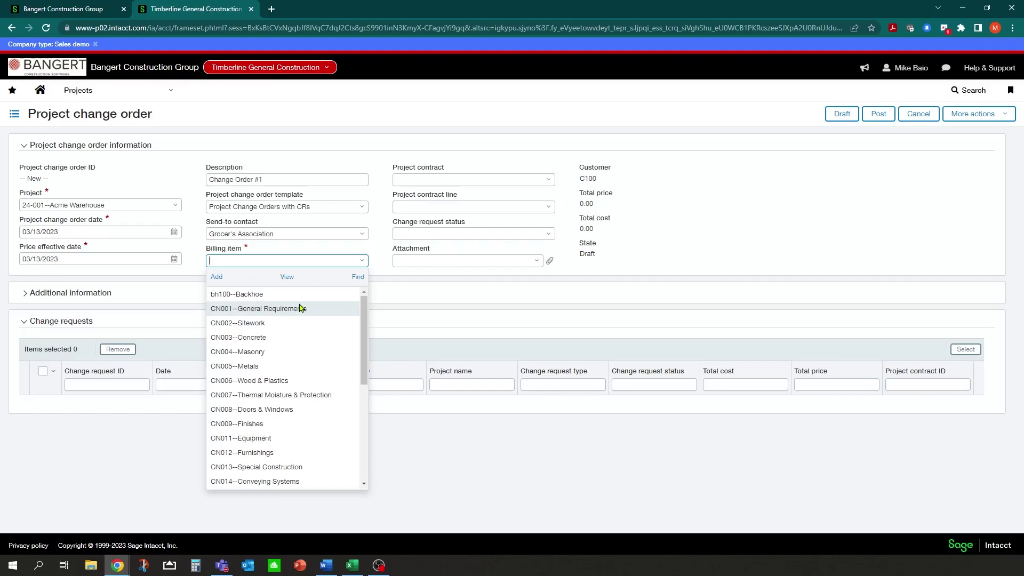
scroll(272, 373, "down", 3)
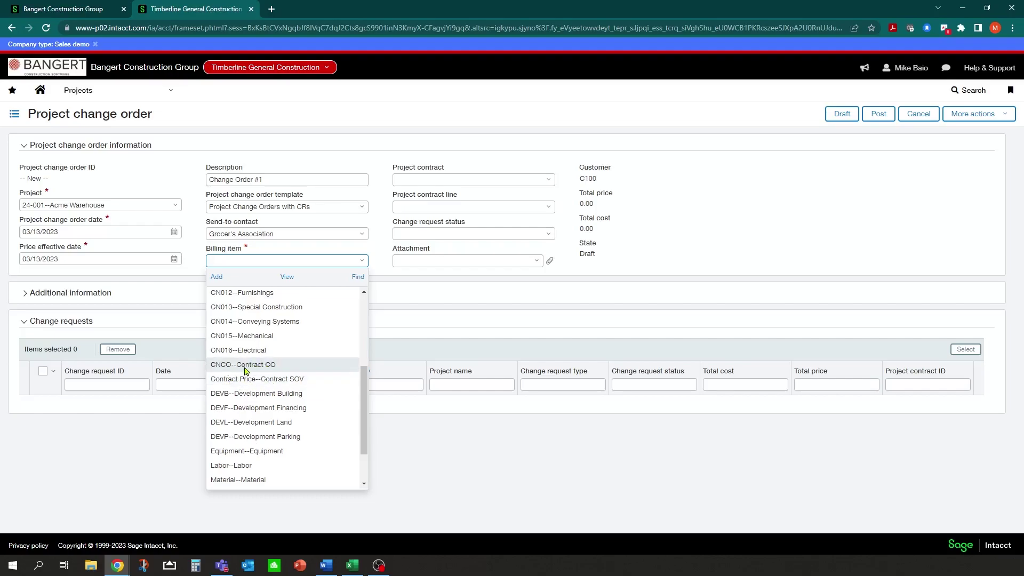
left_click(223, 366)
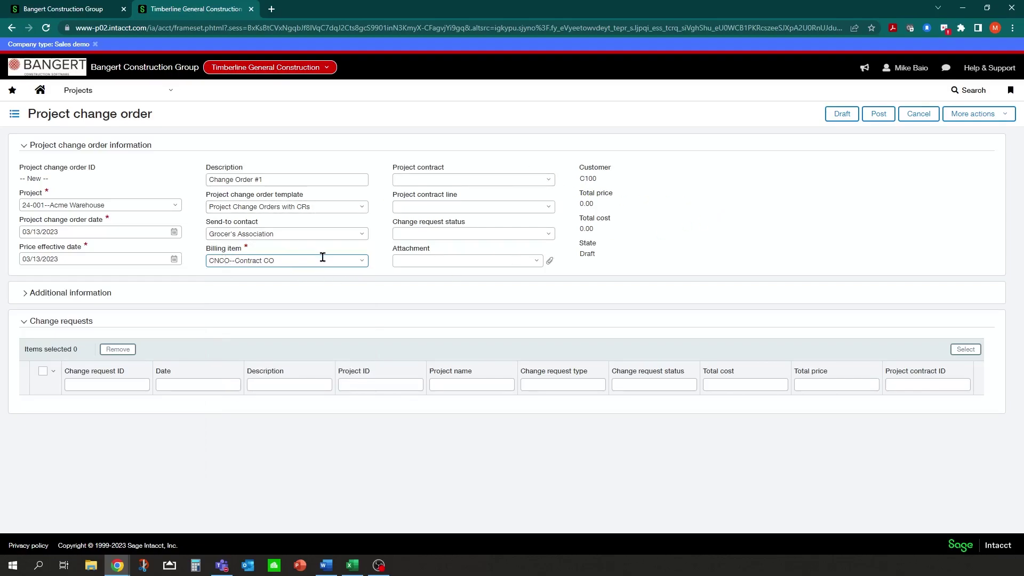
left_click(550, 183)
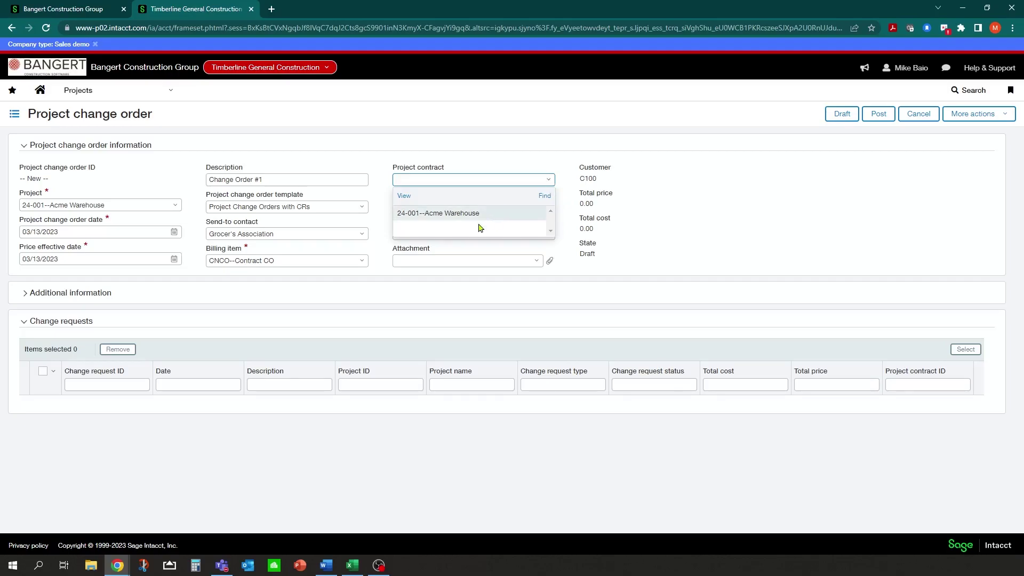
left_click(464, 214)
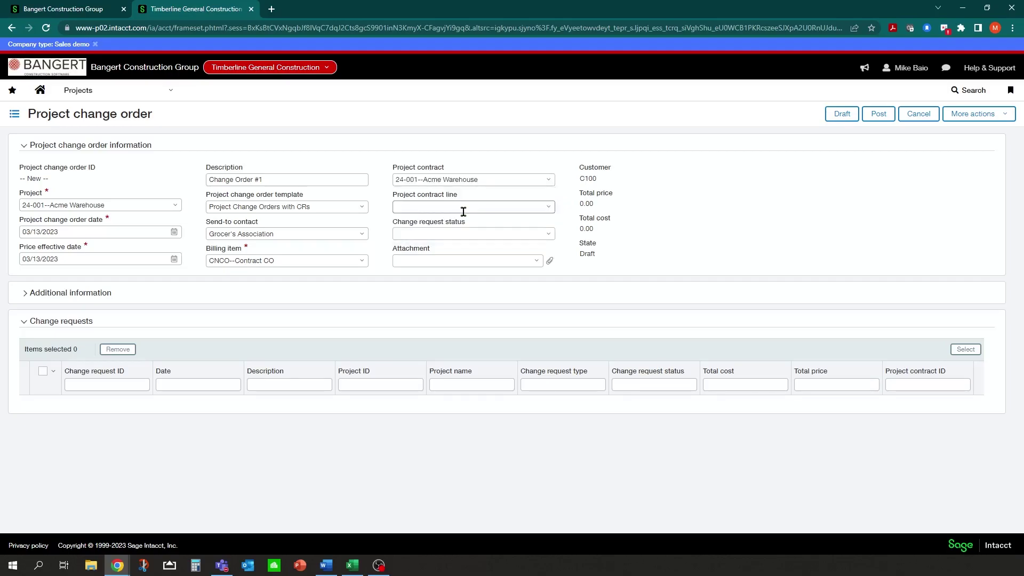
left_click(549, 207)
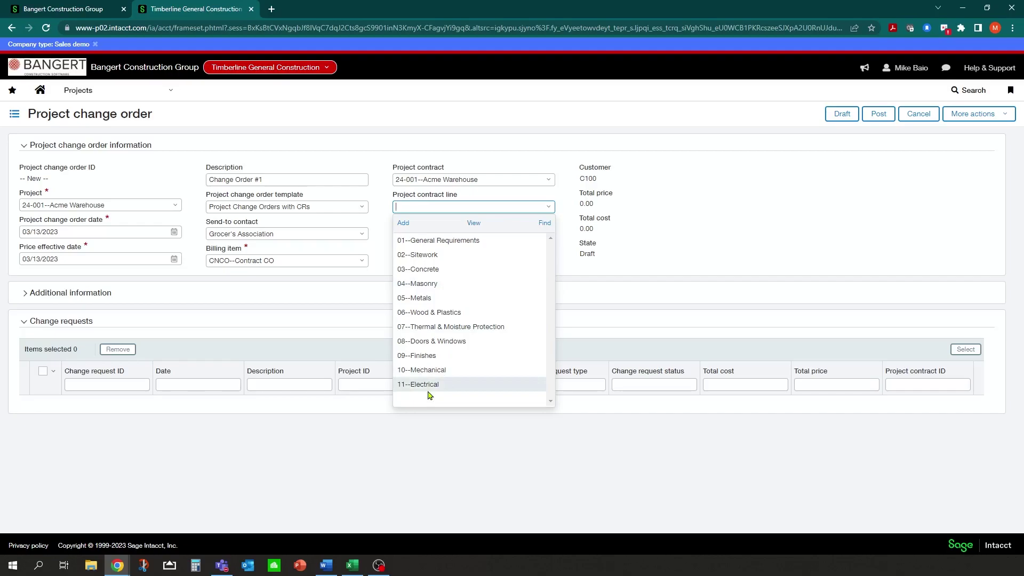
left_click(403, 223)
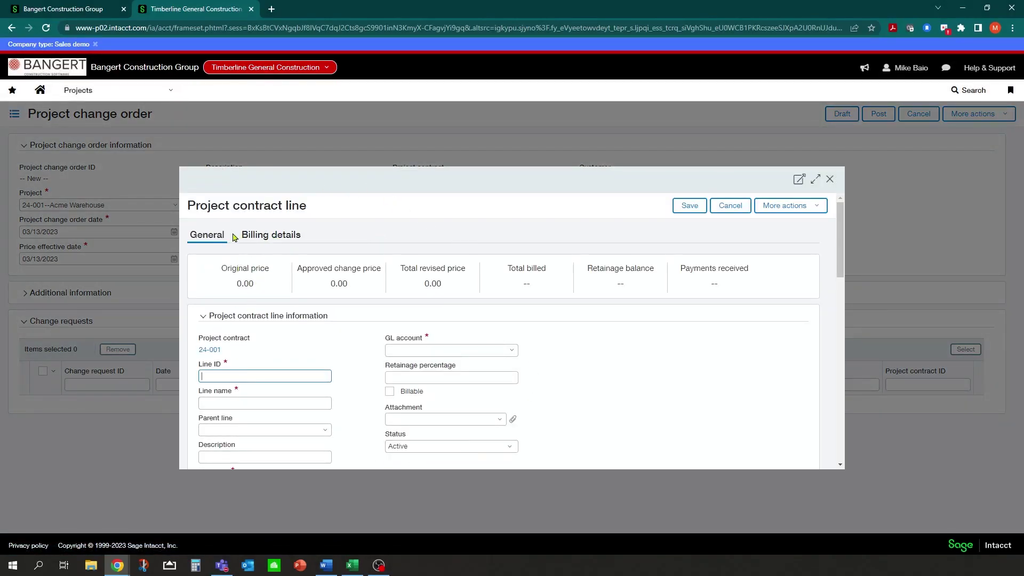
left_click(729, 213)
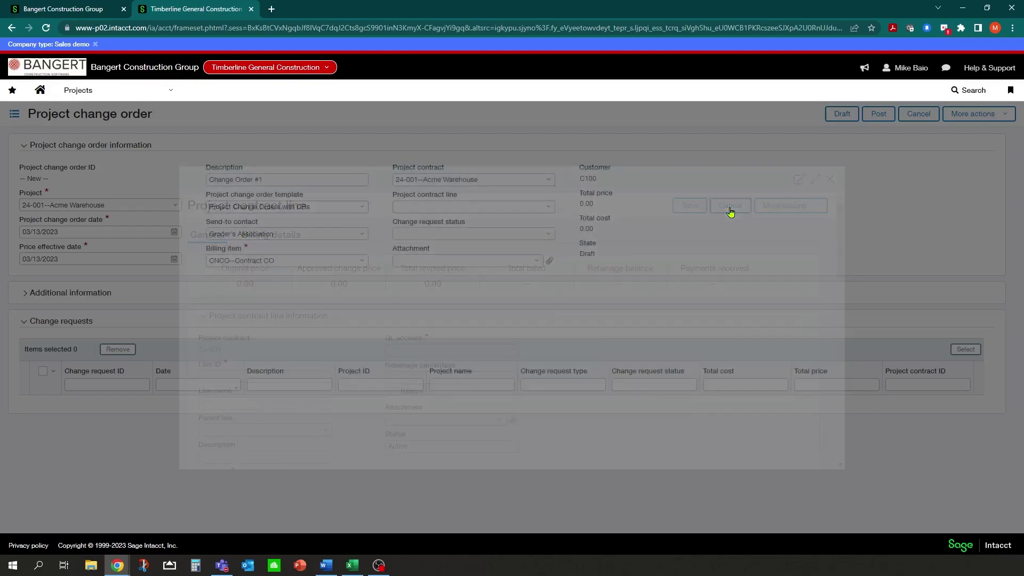
Add a new project contract line with line ID 12 and line name "Change Order #1"
left_click(551, 209)
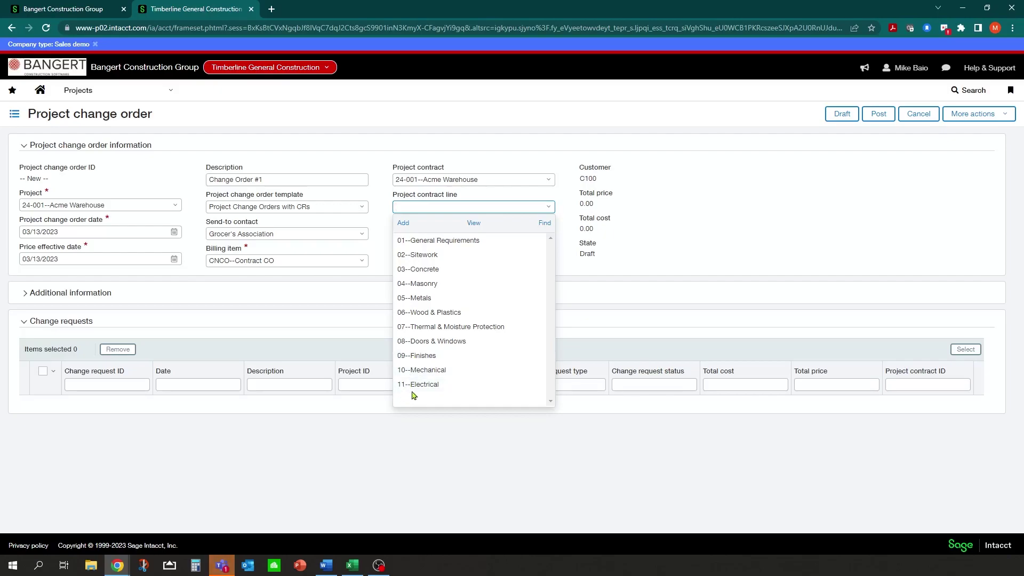
left_click(404, 224)
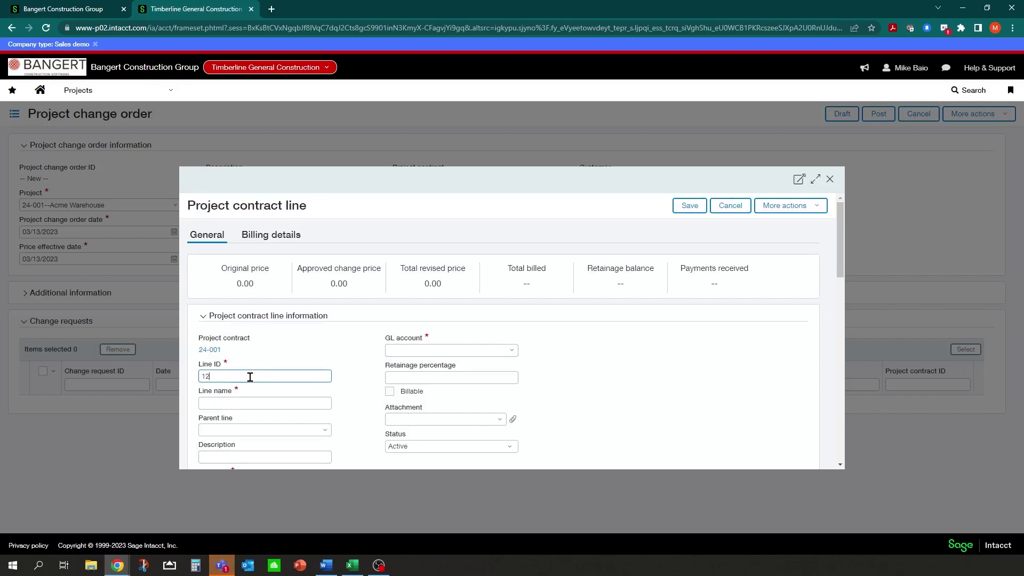
key("Tab")
type("Change Order #1")
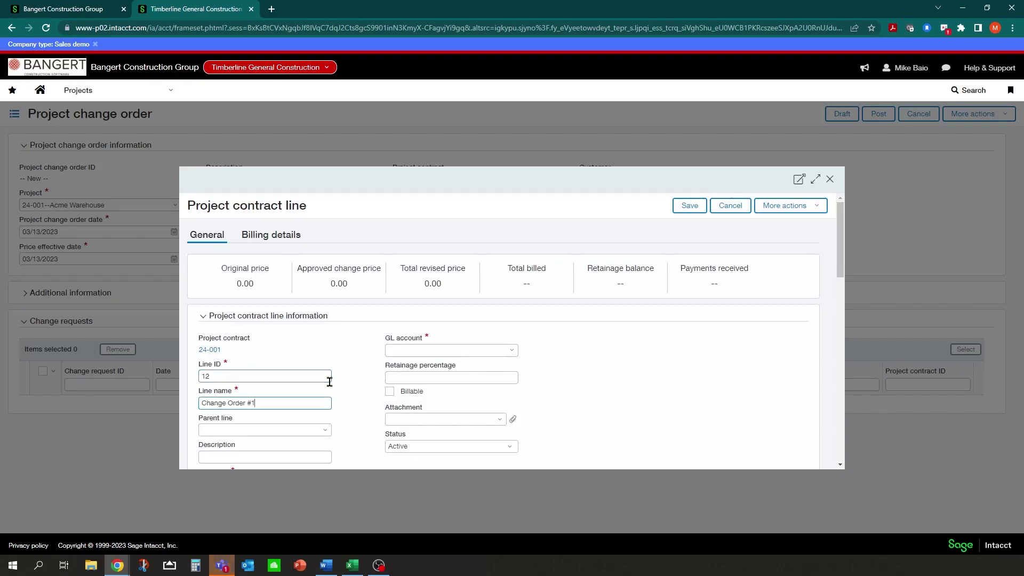
key("Tab")
scroll(327, 389, "down", 1)
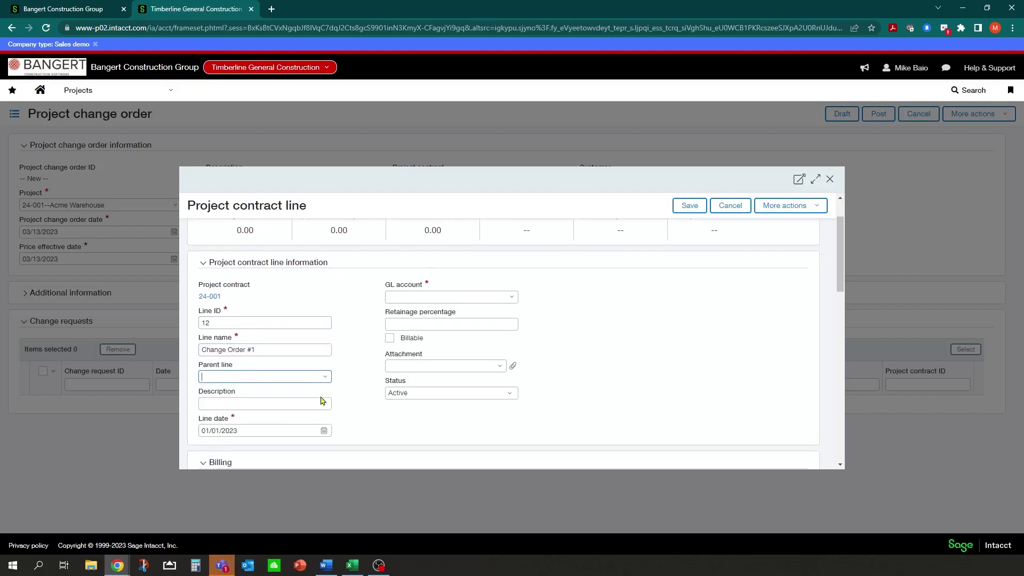
Set the contract line's GL account to 4000--Revenue with 10 percent retainage and mark it billable
left_click(482, 297)
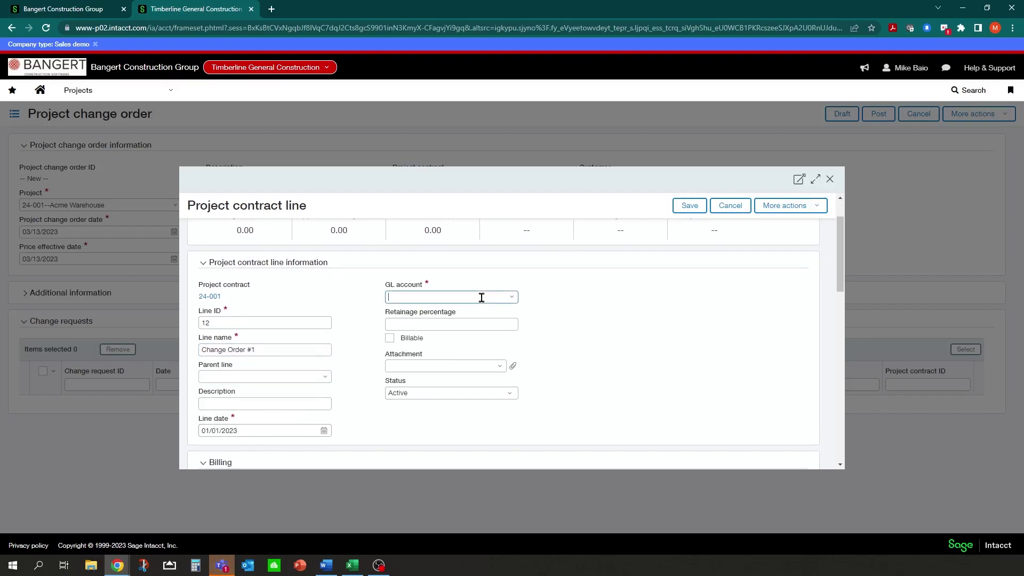
type("4")
left_click(456, 330)
left_click(495, 323)
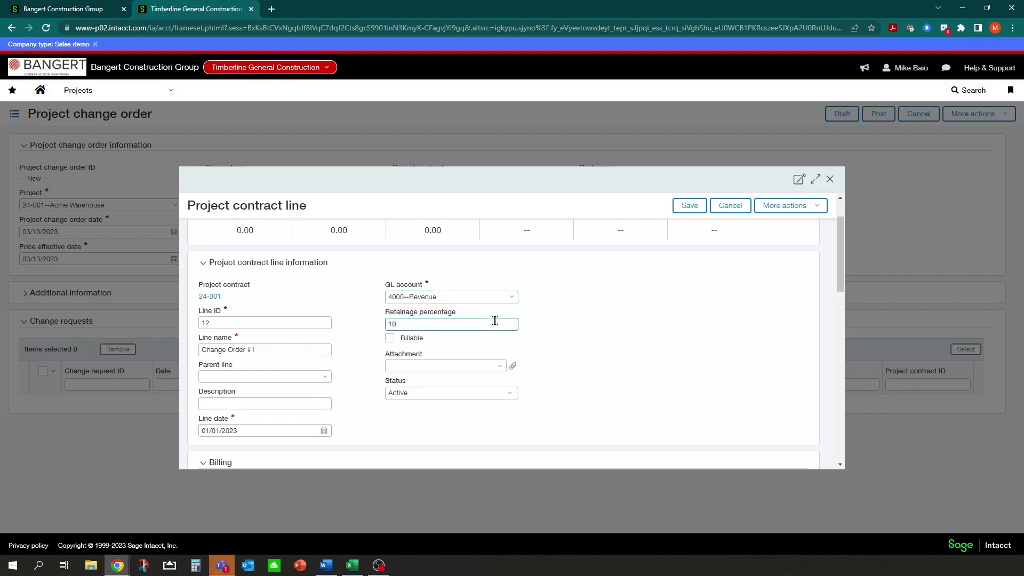
key("Tab")
left_click(390, 338)
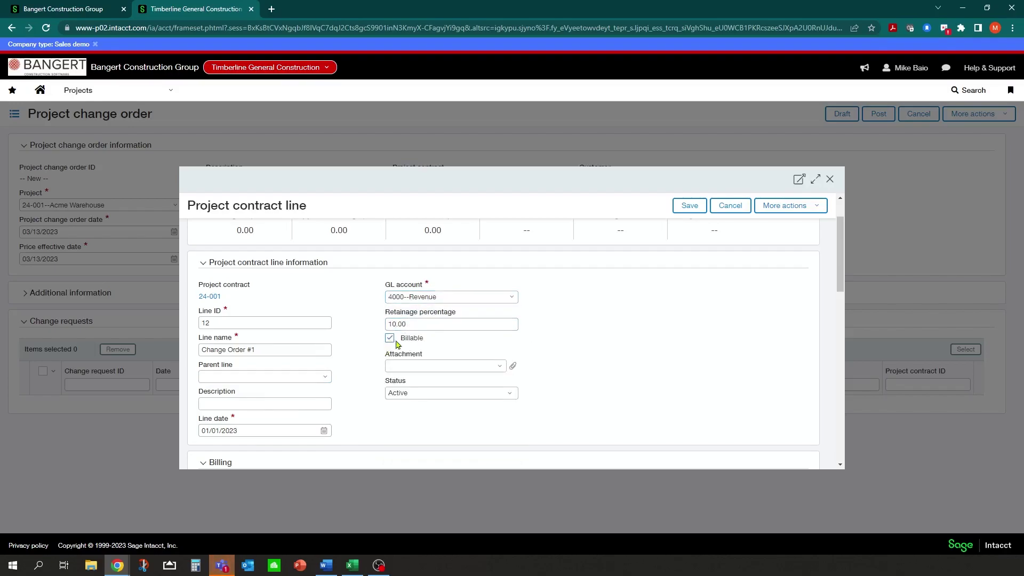
Review the contract line's billing, summary and additional information sections, including the scope and schedule fields
scroll(258, 336, "down", 4)
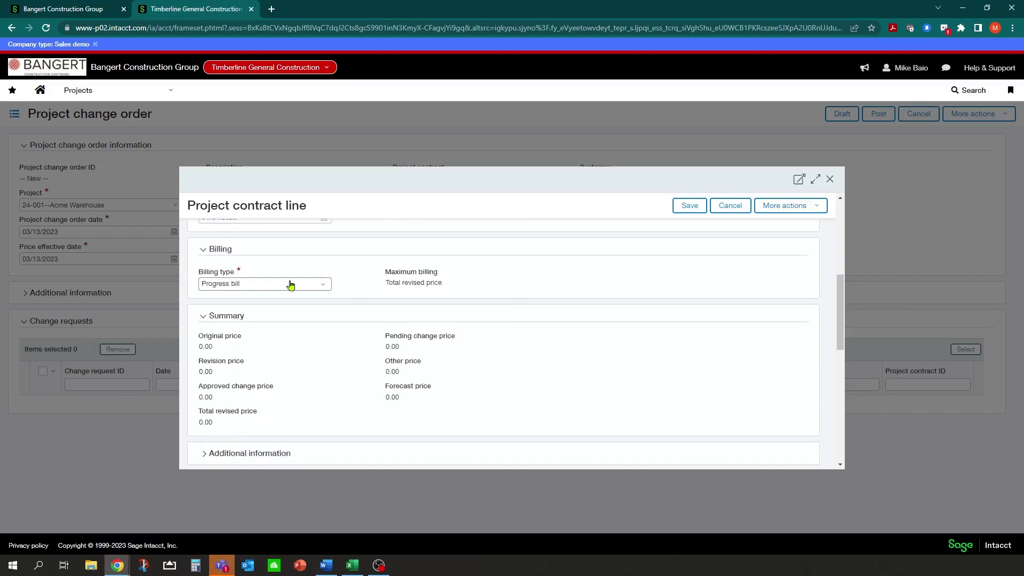
scroll(302, 299, "down", 2)
left_click(203, 350)
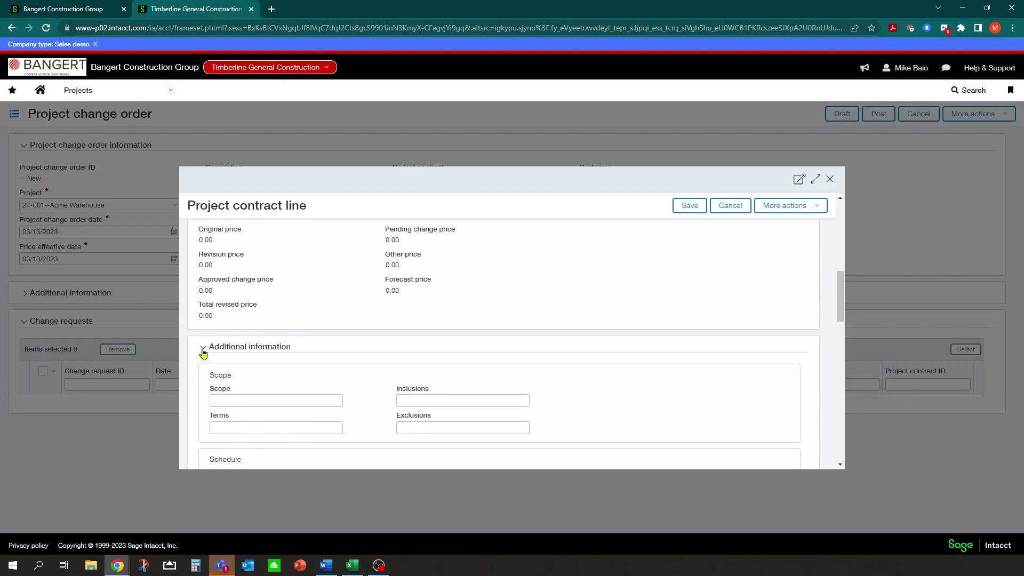
scroll(237, 414, "down", 2)
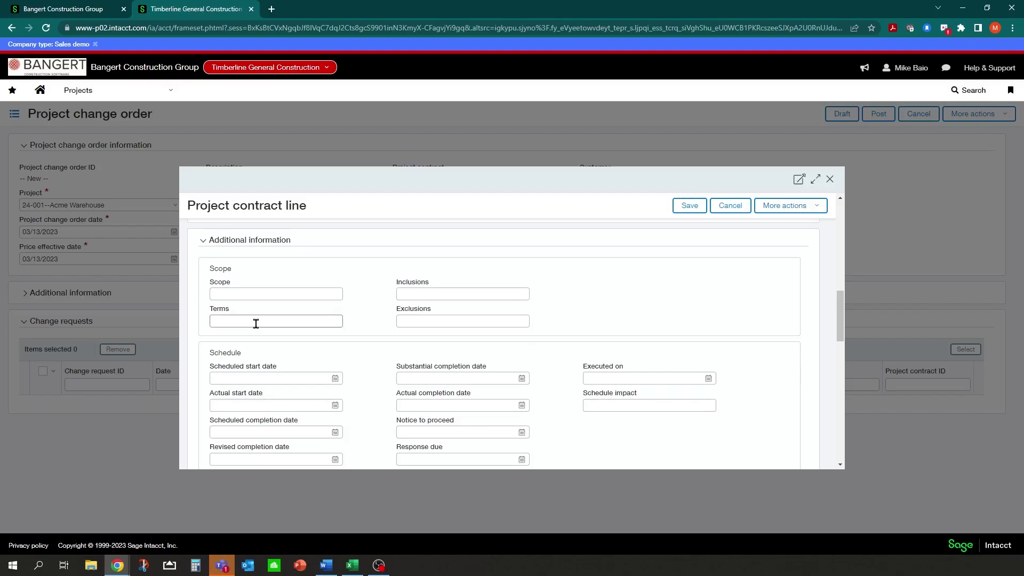
scroll(258, 323, "up", 2)
left_click(200, 351)
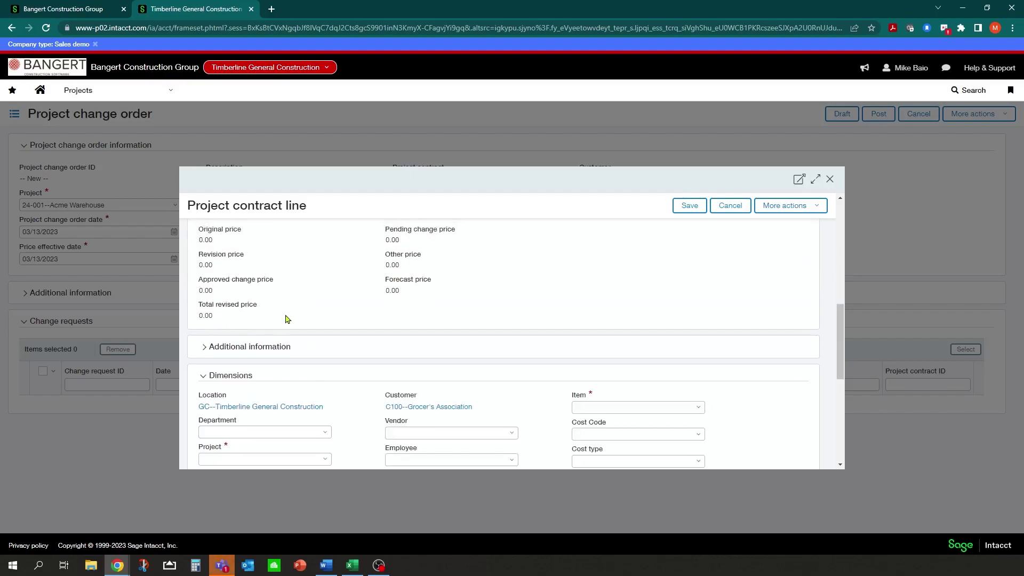
Set the contract line's dimensions to department 11--Commercial, project 24-001--Acme Warehouse and item CNCO--Contract CO
scroll(286, 318, "down", 2)
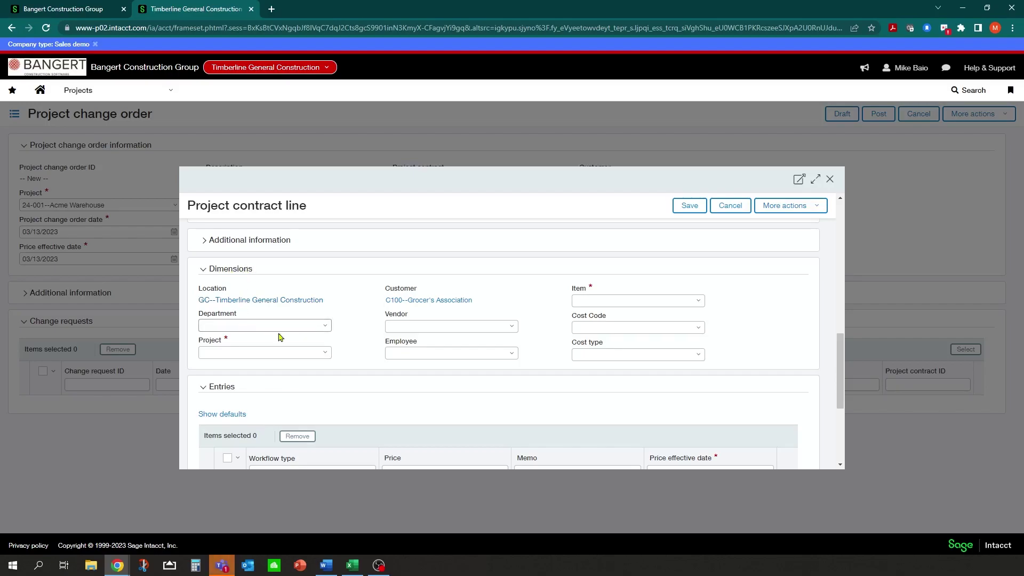
left_click(325, 327)
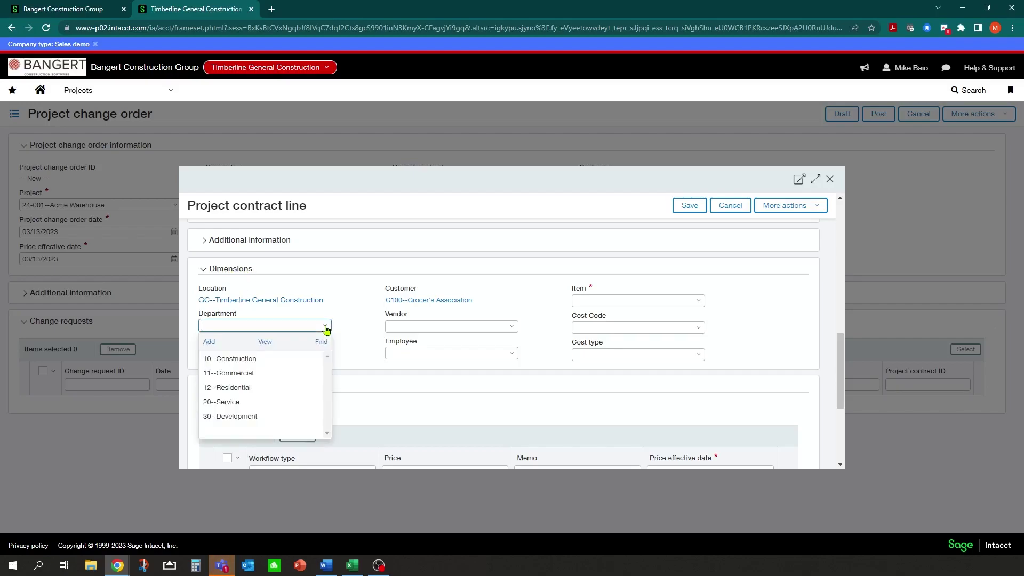
left_click(227, 373)
left_click(324, 354)
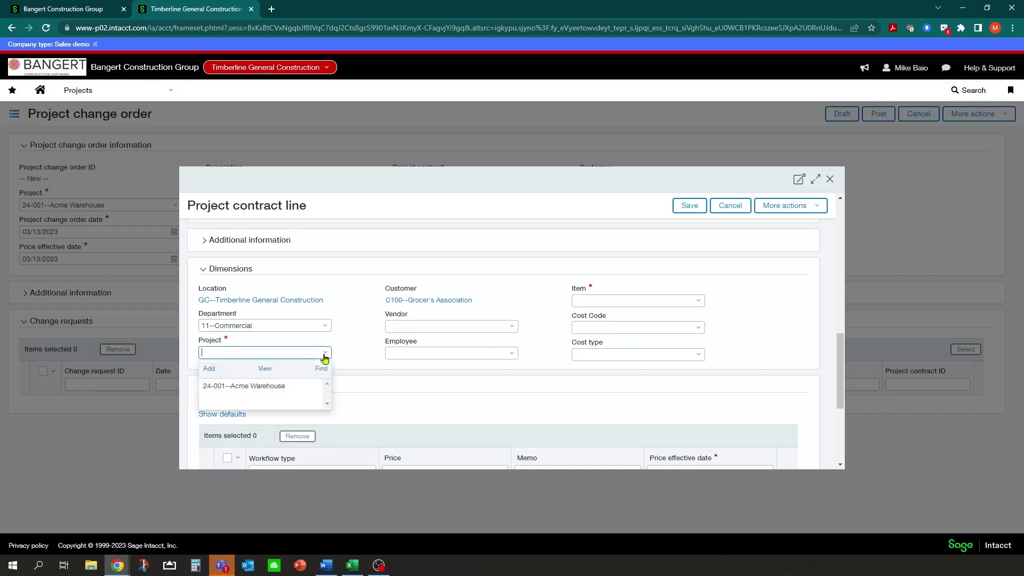
left_click(243, 386)
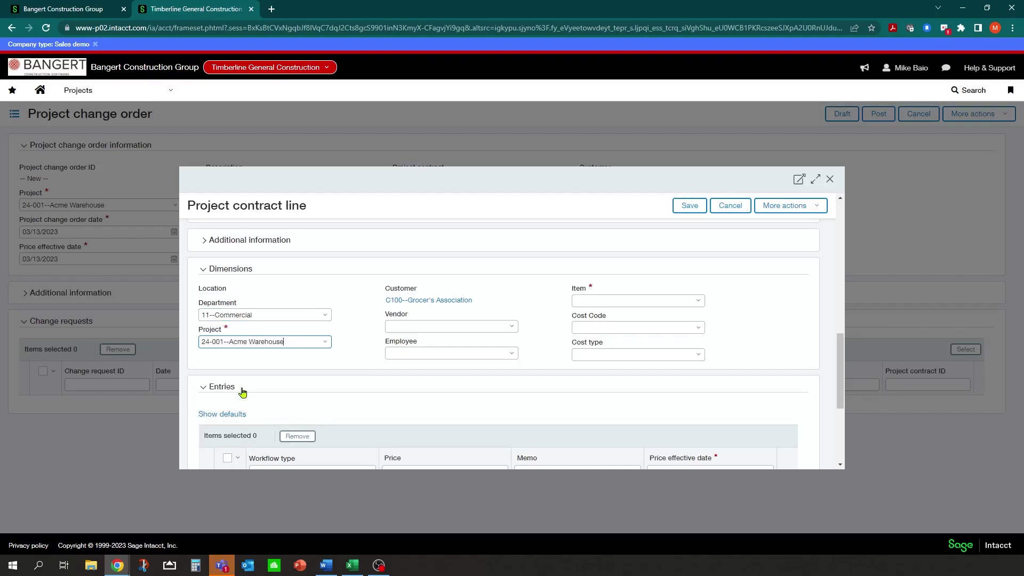
left_click(697, 302)
scroll(648, 372, "down", 3)
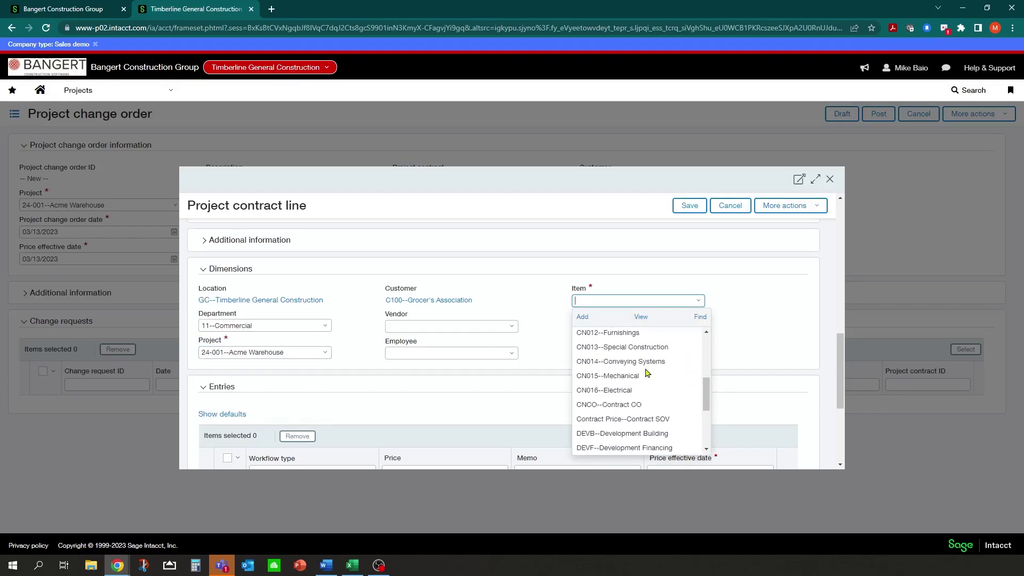
left_click(626, 405)
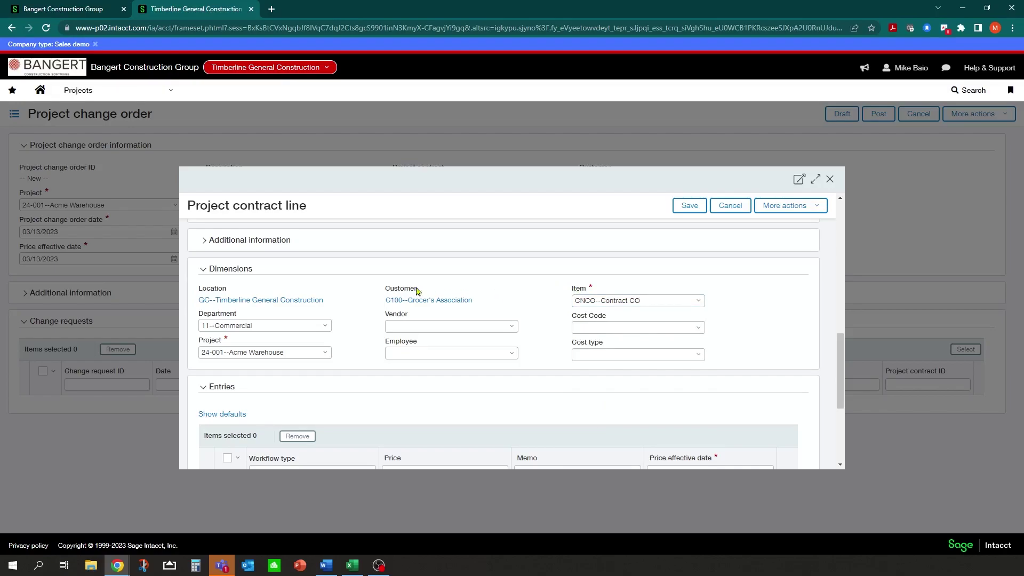
Check the contract line's entries and billing details, and save the new line to the change order
scroll(360, 385, "down", 2)
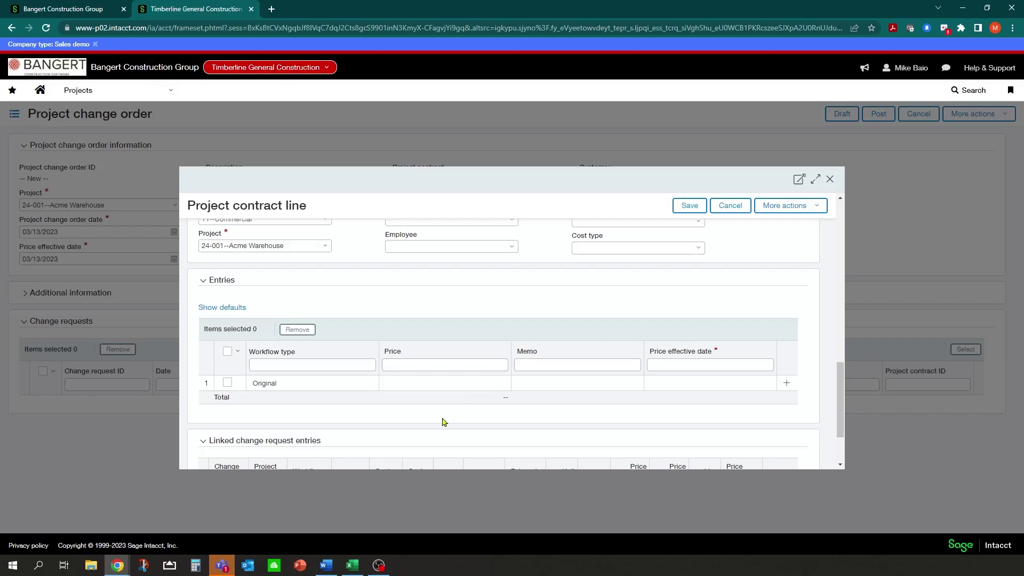
scroll(442, 421, "down", 2)
scroll(426, 330, "up", 8)
scroll(325, 298, "up", 2)
left_click(260, 236)
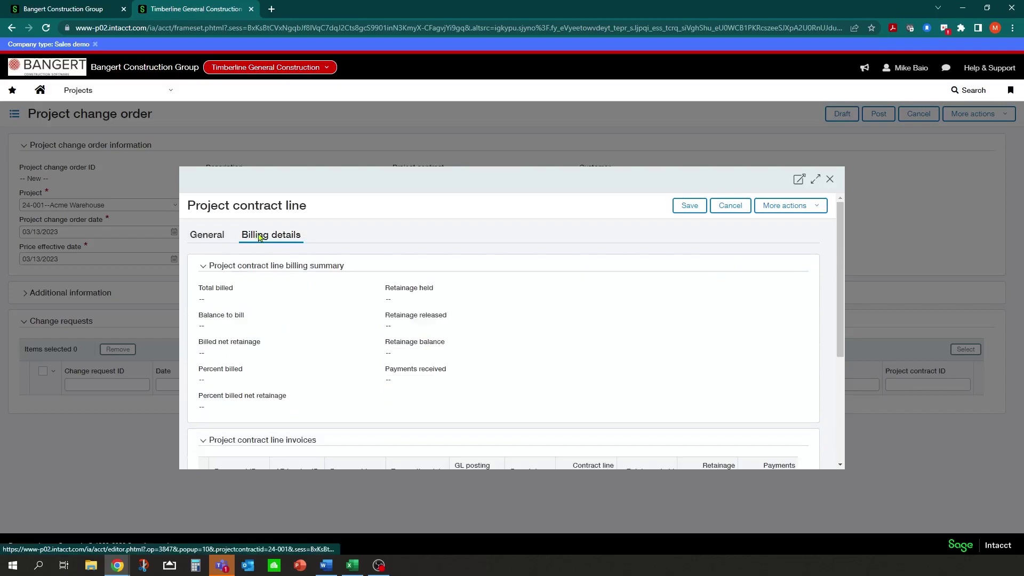
scroll(299, 310, "down", 5)
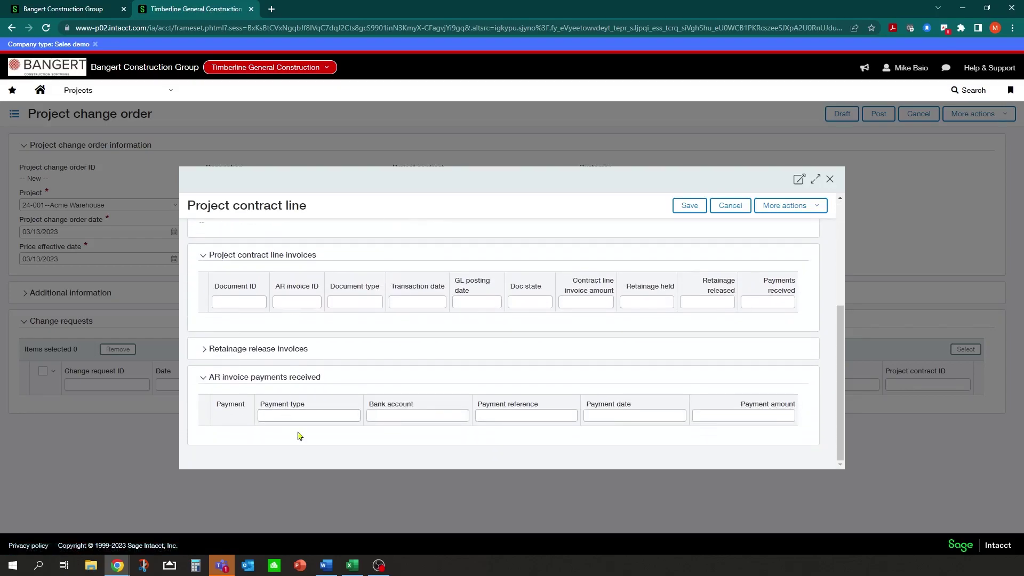
scroll(315, 400, "up", 5)
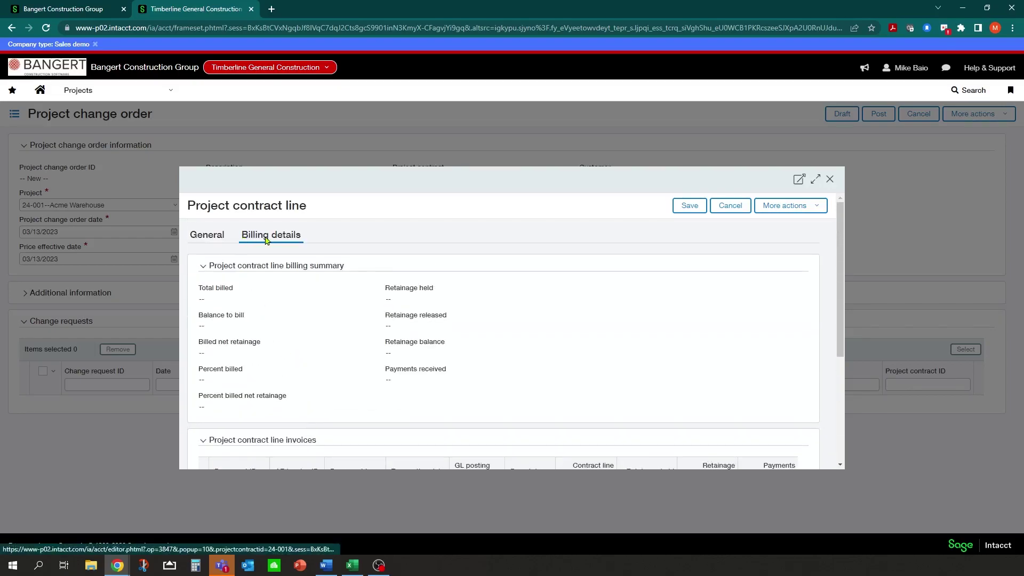
left_click(687, 208)
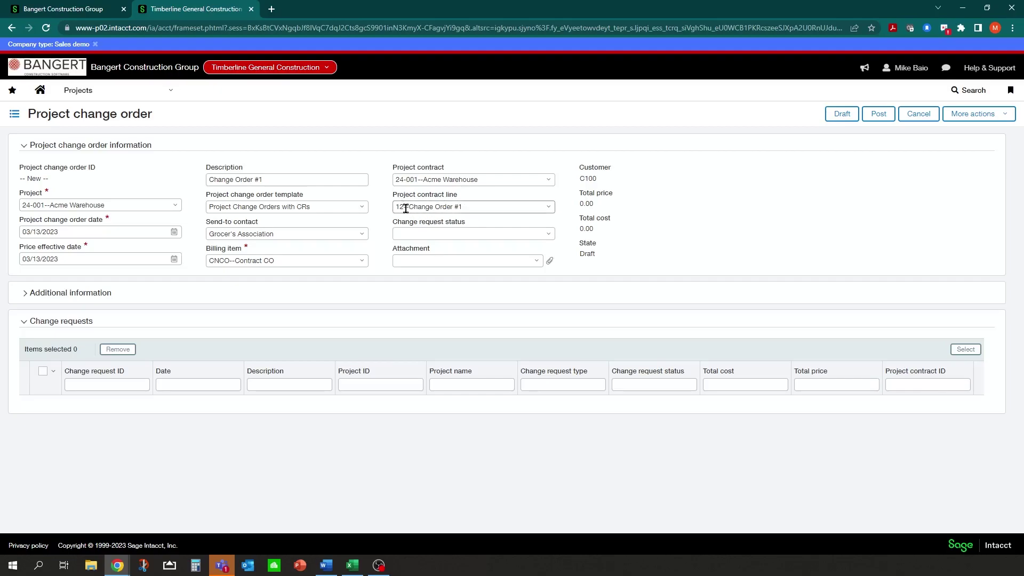
Set the change order's change request status to Approved and post the change order
left_click(548, 236)
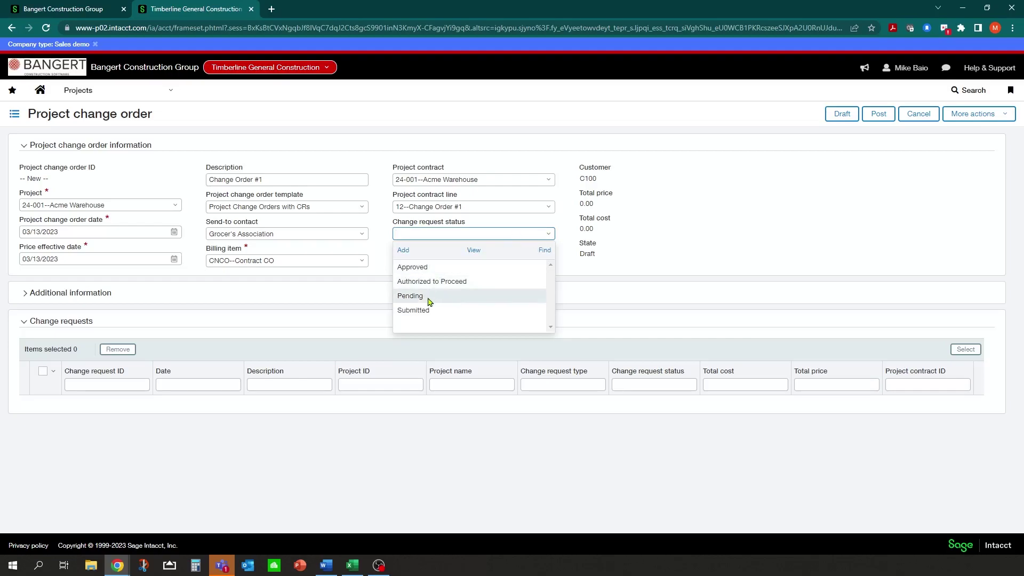
left_click(422, 269)
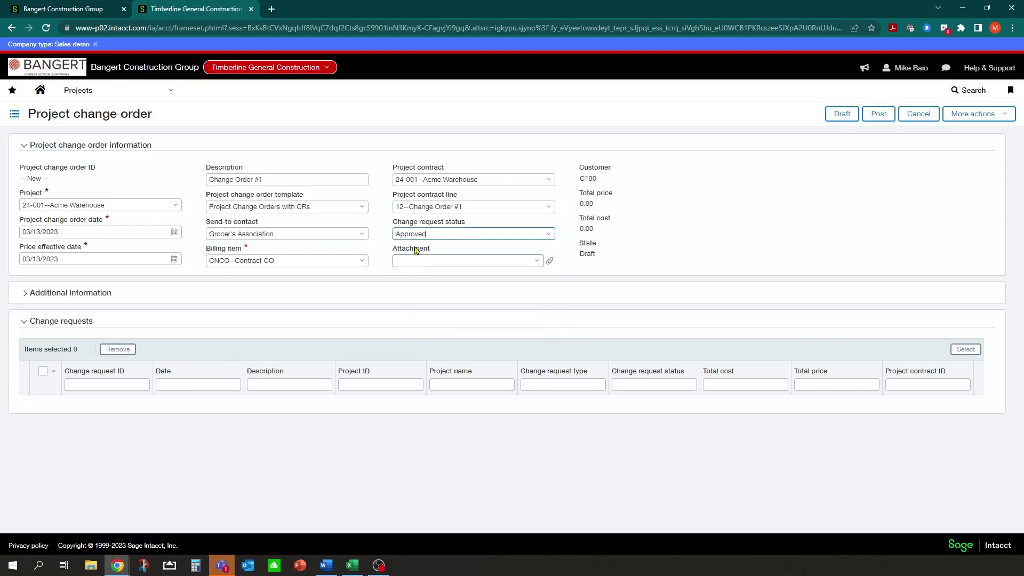
left_click(24, 295)
scroll(88, 342, "down", 6)
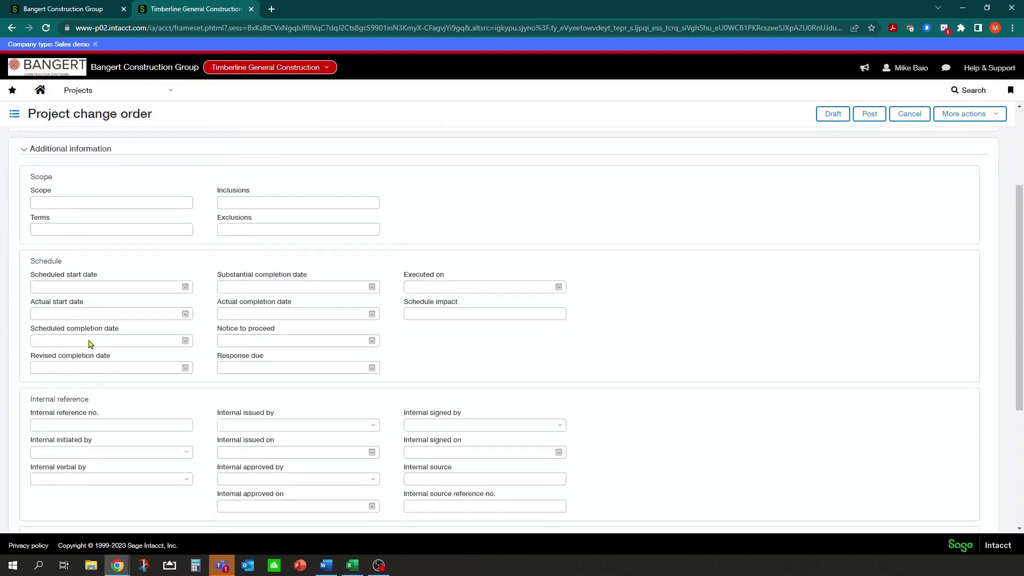
scroll(90, 342, "up", 6)
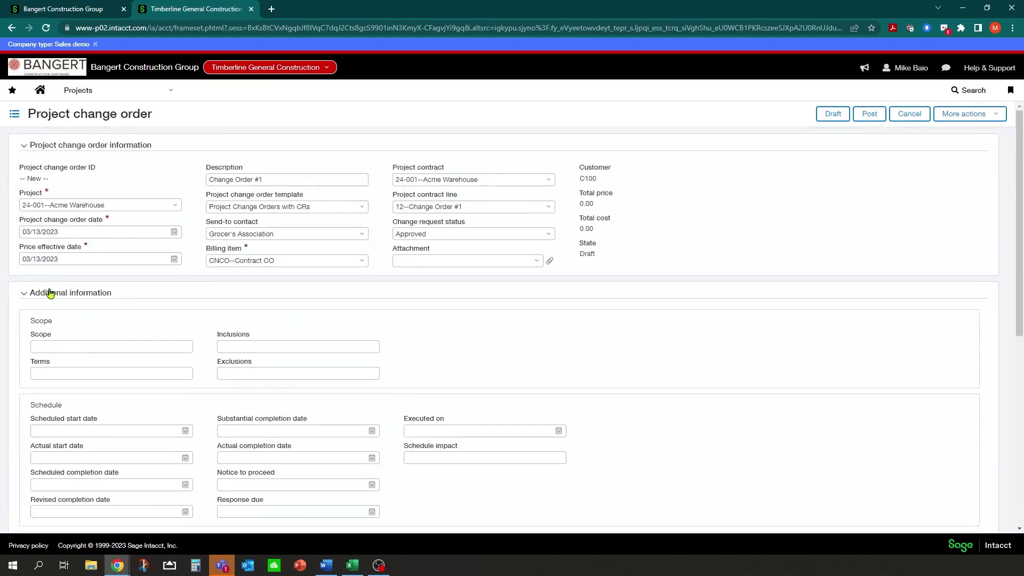
left_click(24, 293)
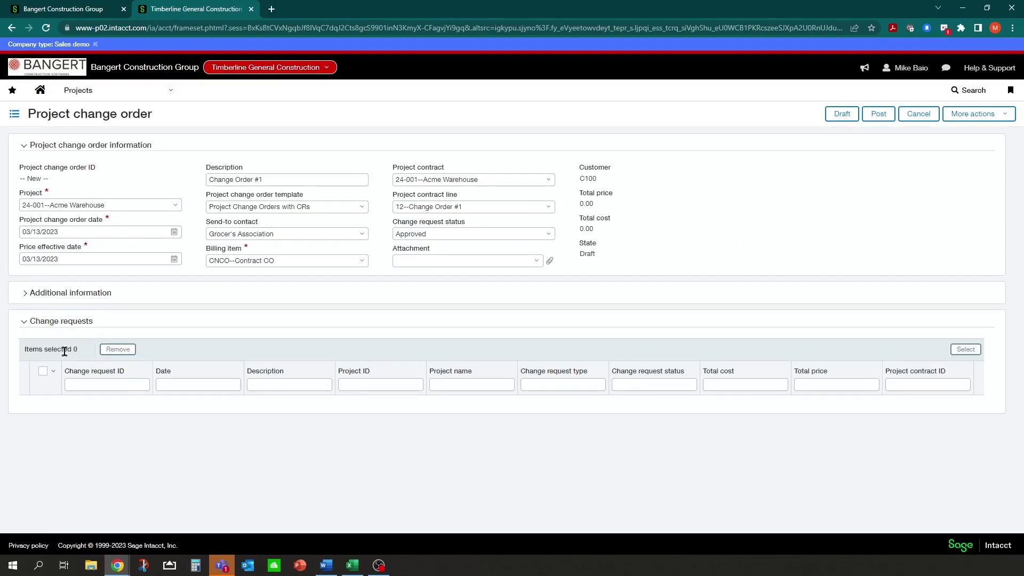
left_click(878, 114)
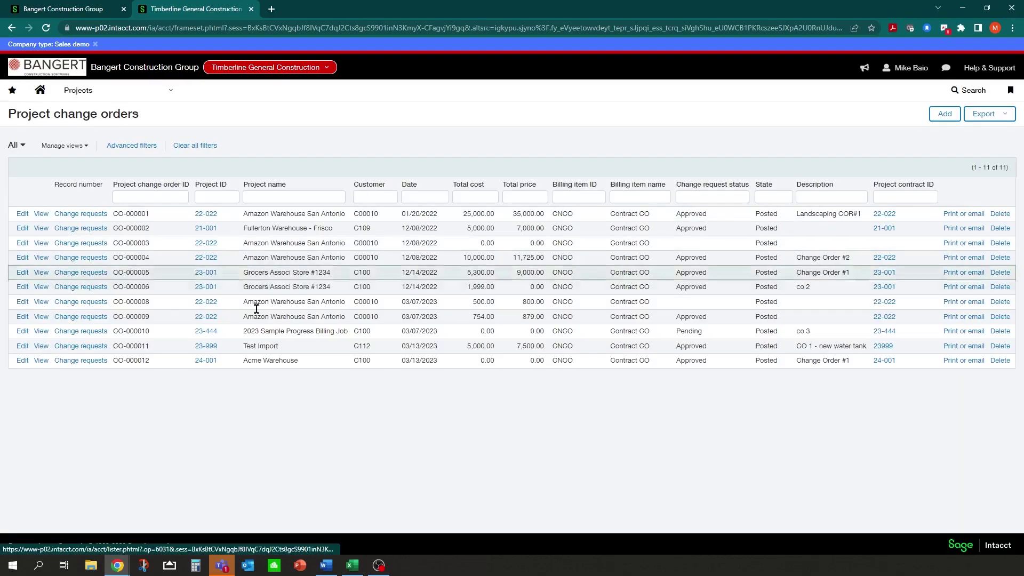
Reopen the Acme Warehouse change order for editing and add the pending water heater and new doors change requests to it
left_click_drag(290, 361, 304, 368)
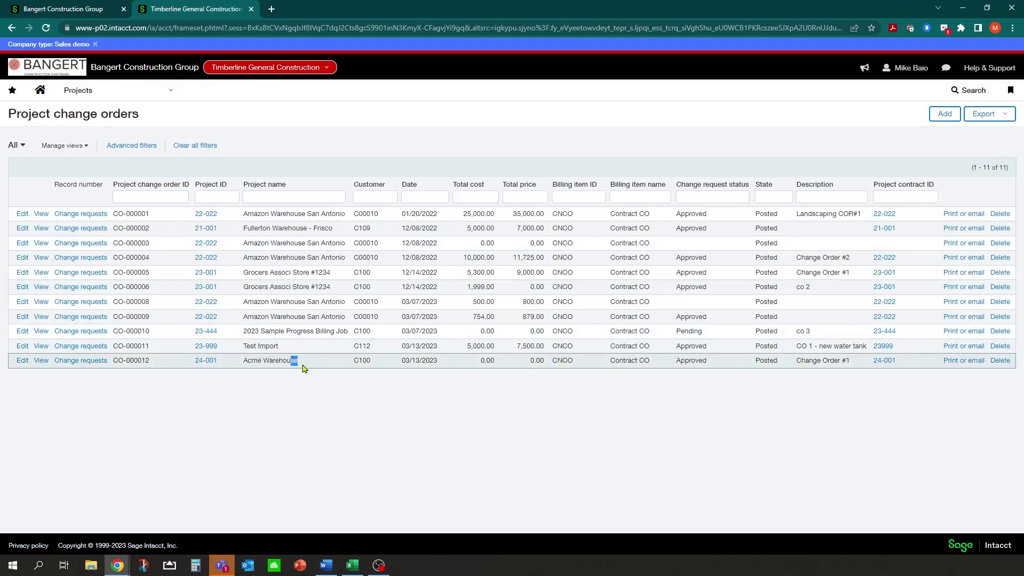
left_click(22, 363)
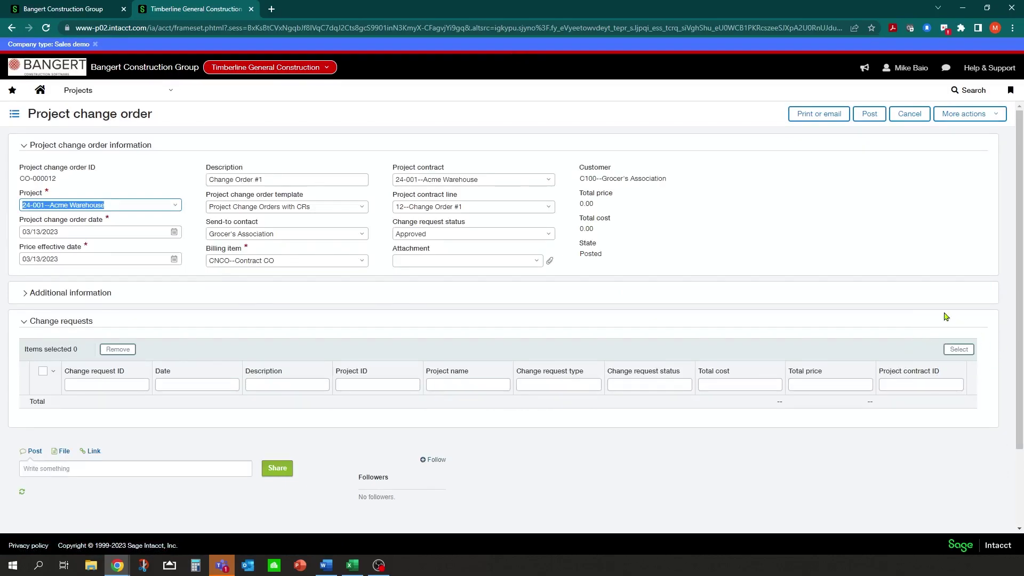
left_click(959, 350)
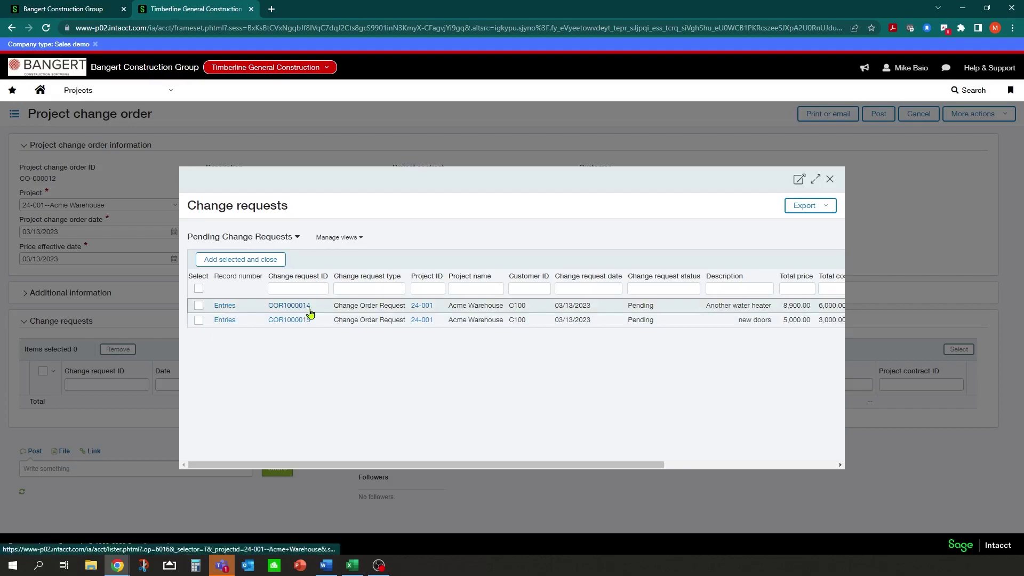
left_click(198, 306)
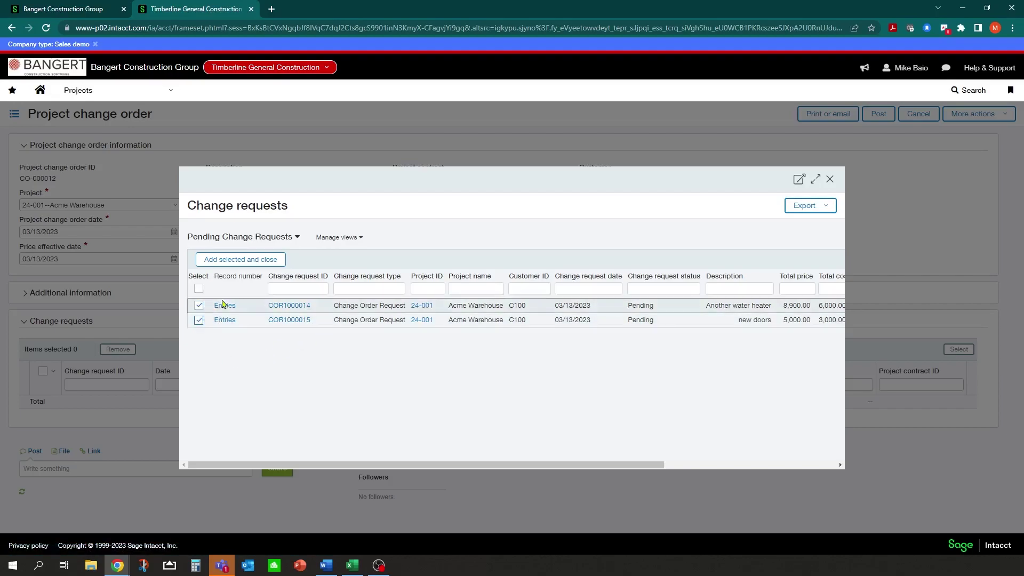
left_click(199, 319)
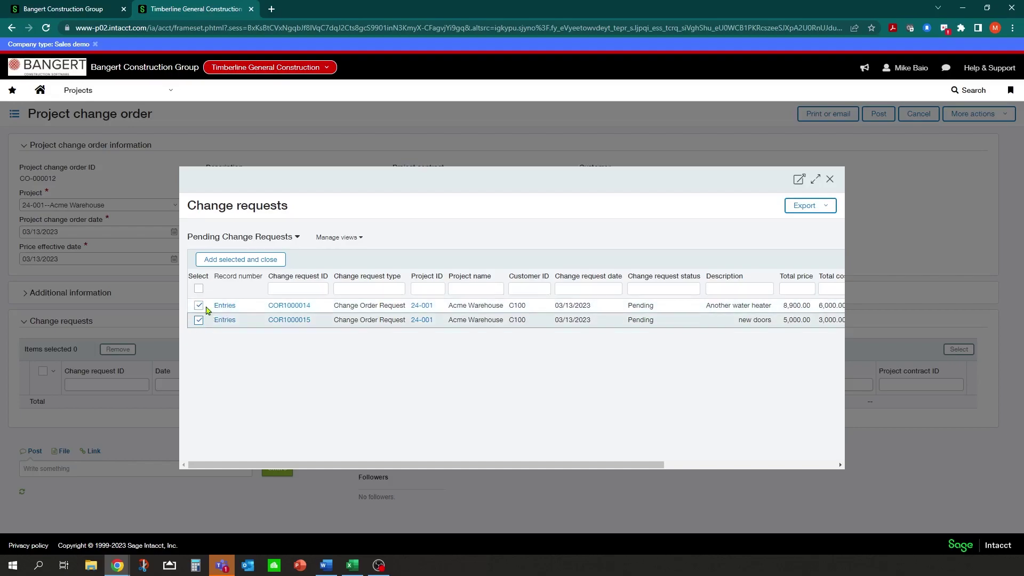
left_click(240, 261)
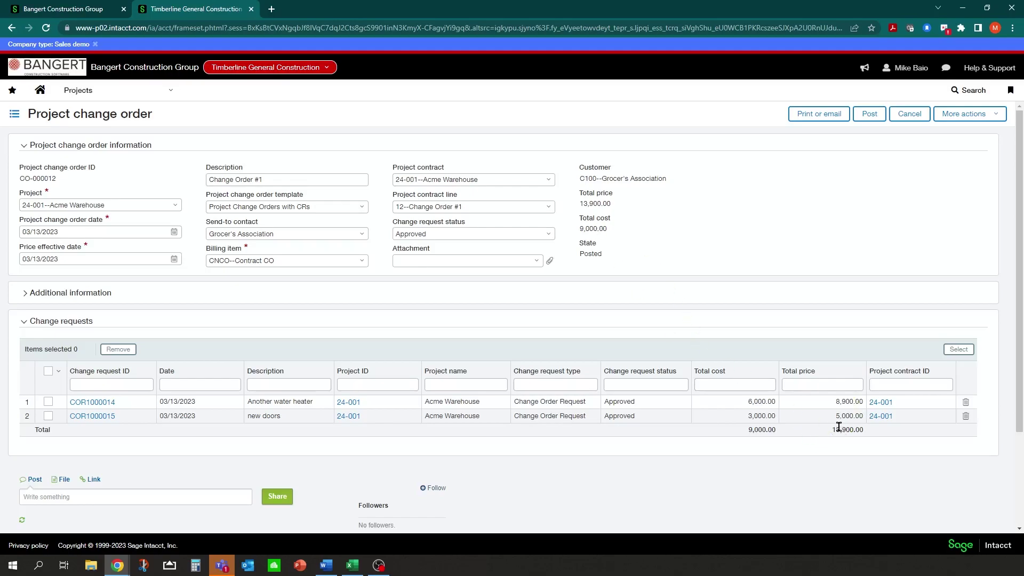
Check the change order's total price and total cost, and post it with the added change requests
left_click_drag(580, 201, 618, 236)
left_click(617, 236)
left_click(867, 115)
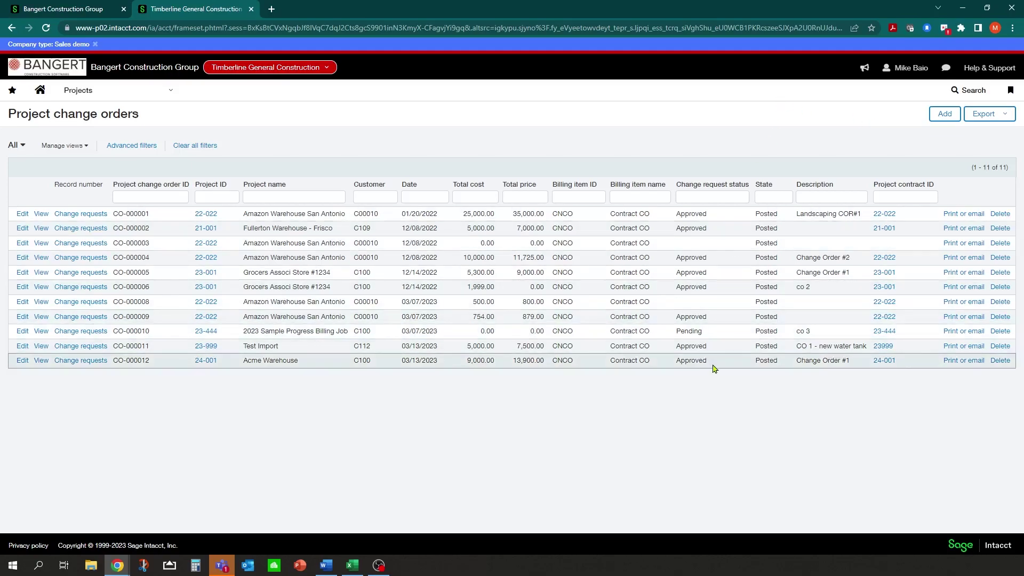
Generate the printable report for Acme Warehouse's Change Order #1, examine its change requests and approval section, and close the print options
left_click(966, 362)
left_click(200, 307)
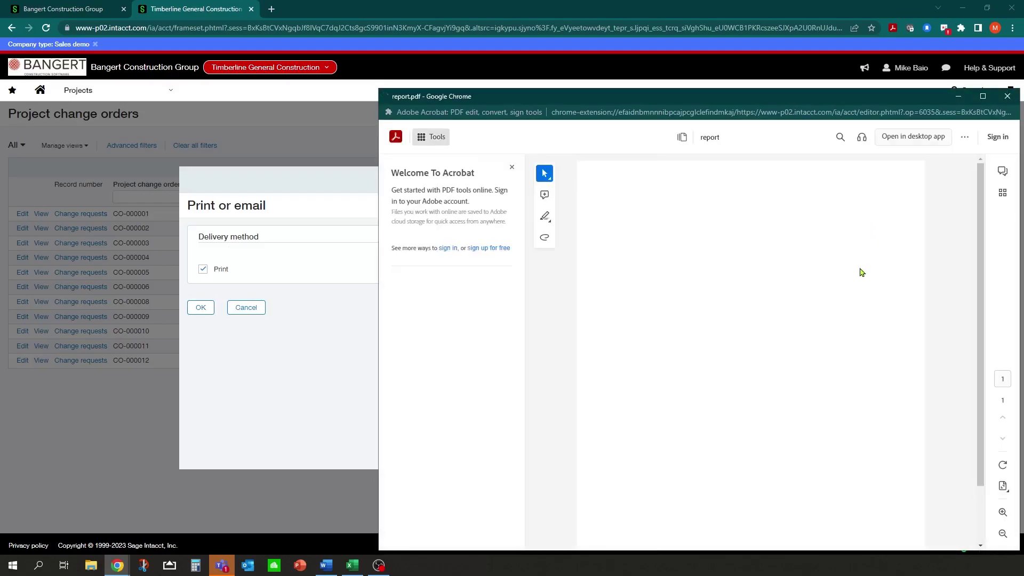
scroll(736, 304, "down", 1)
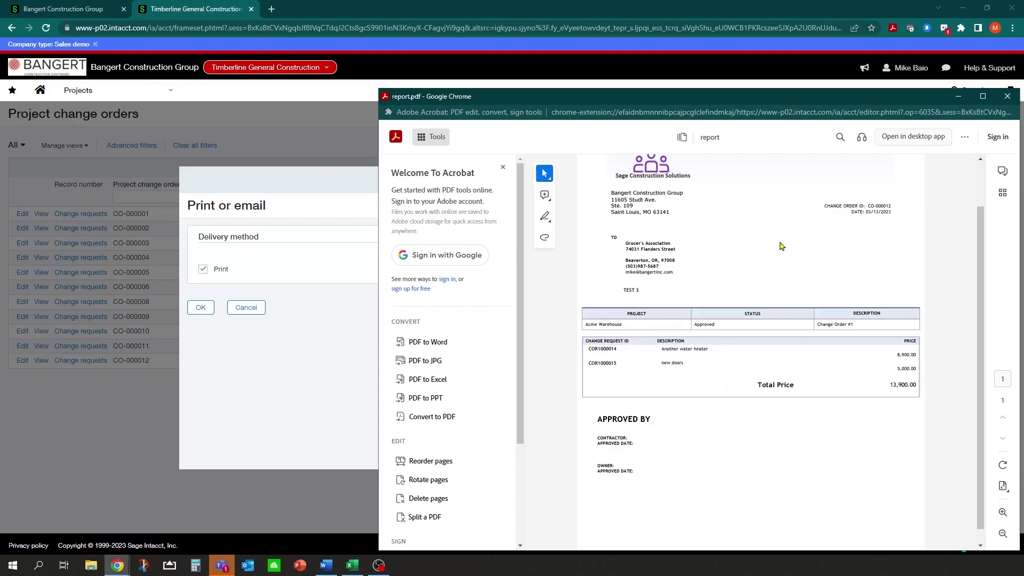
scroll(742, 223, "up", 1)
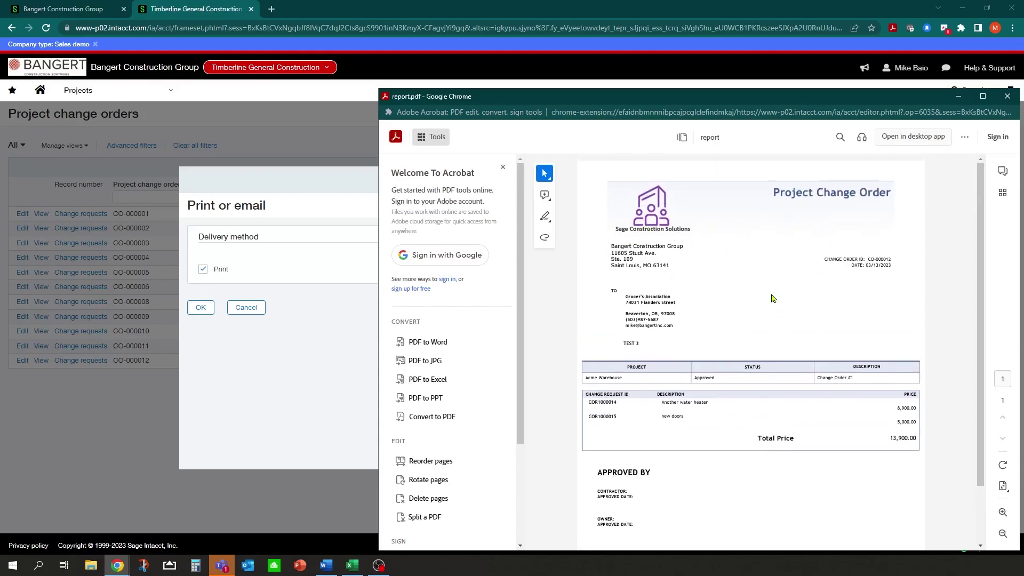
scroll(774, 297, "down", 1)
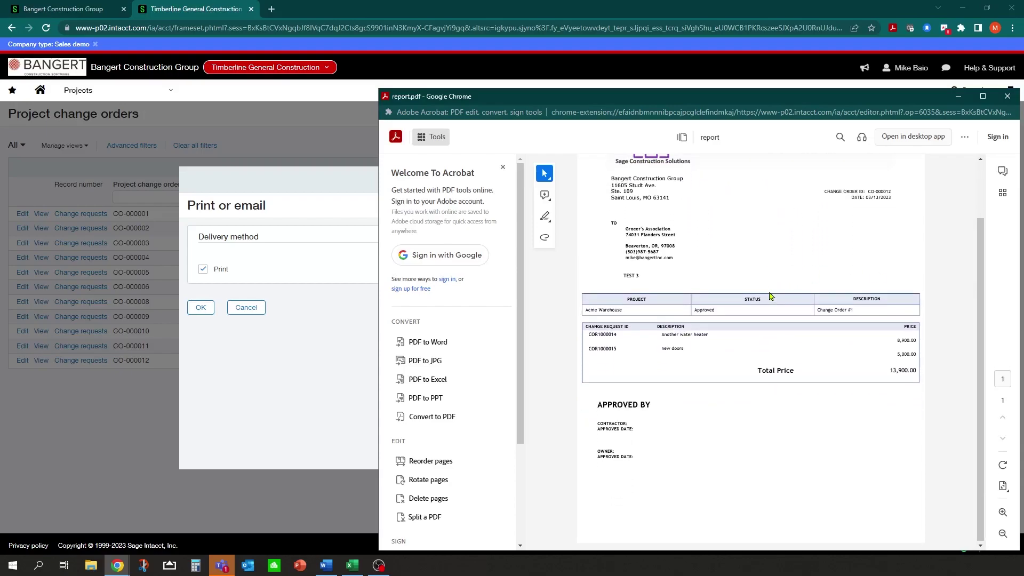
left_click(1007, 96)
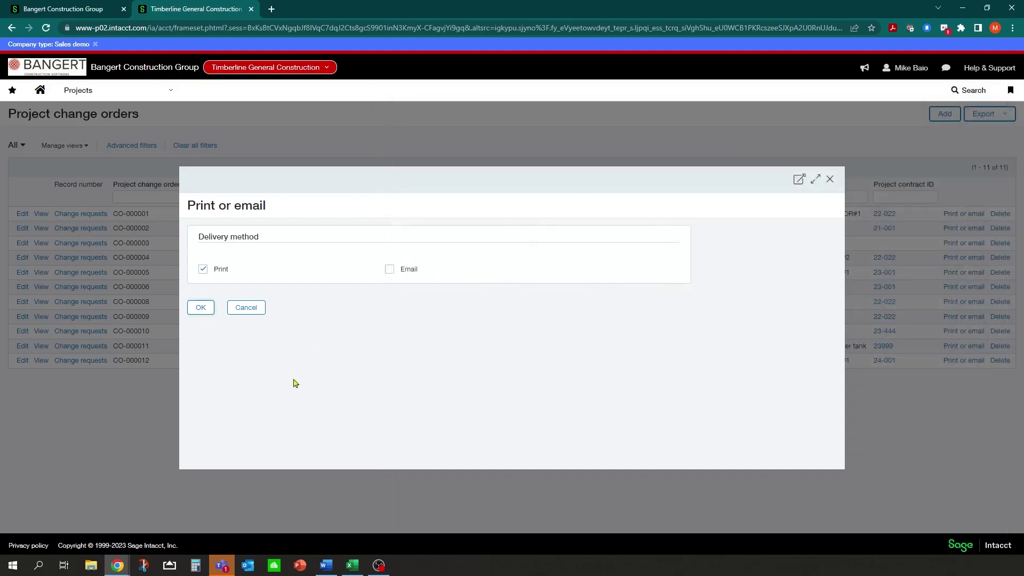
left_click(201, 309)
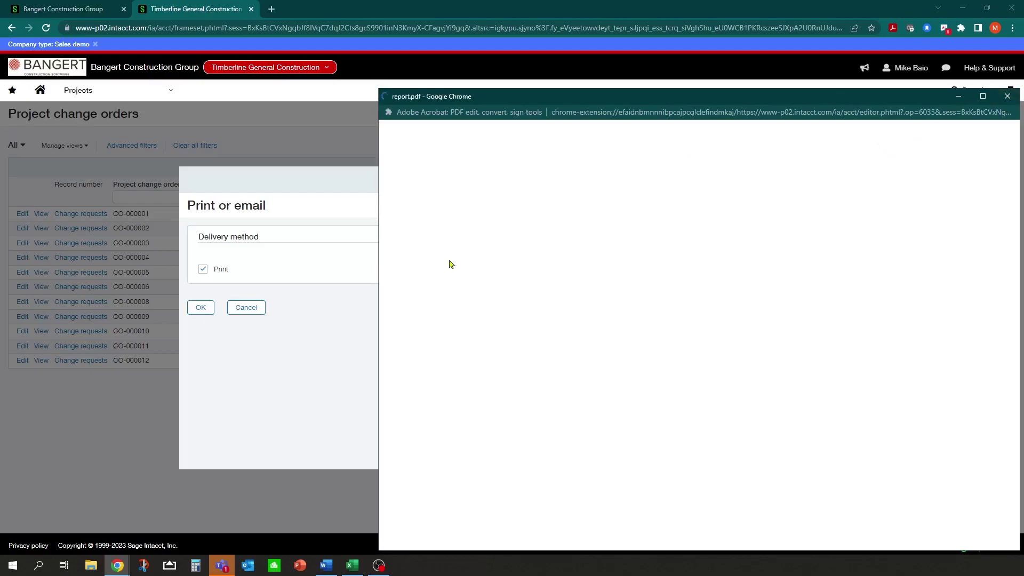
left_click(246, 307)
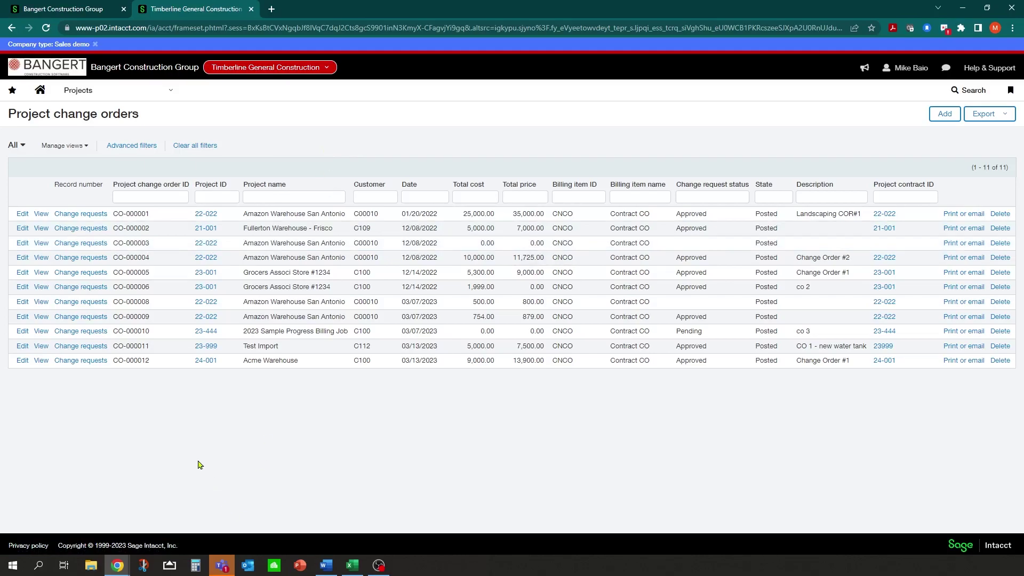
Start generating project invoices, invoicing by project contract, and choose the contract 24-001--Acme Warehouse
left_click(152, 93)
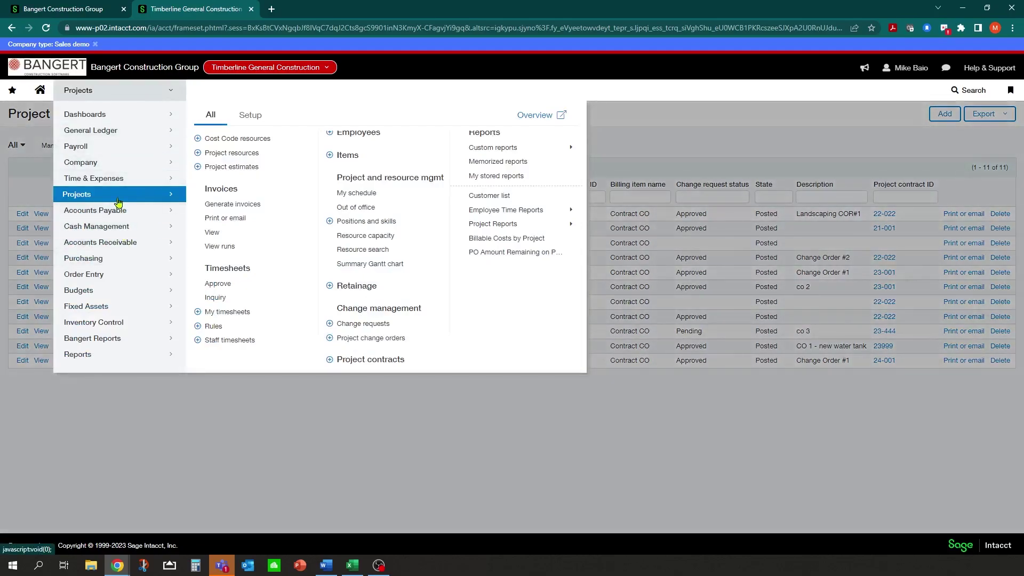
left_click(245, 209)
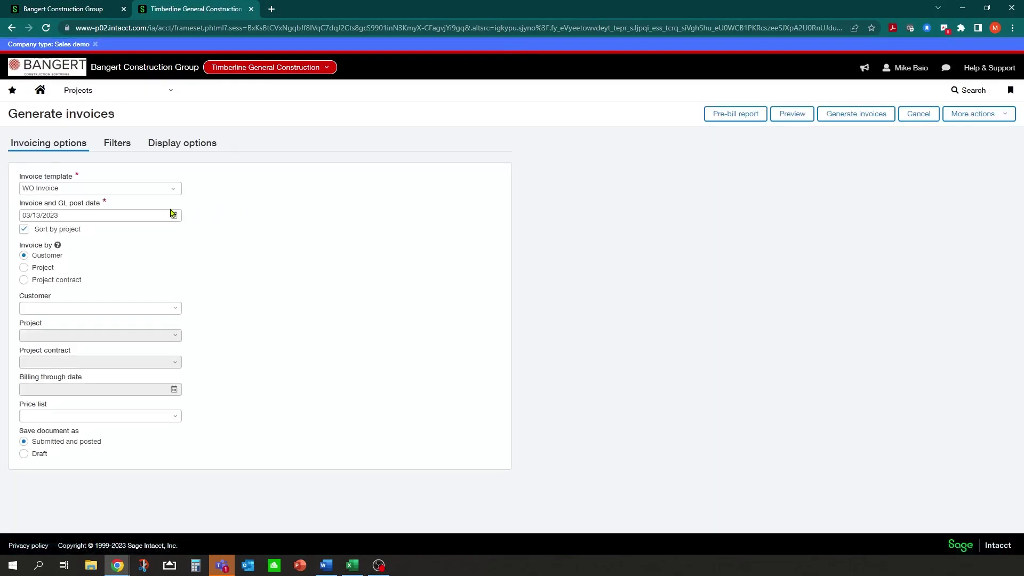
left_click(24, 281)
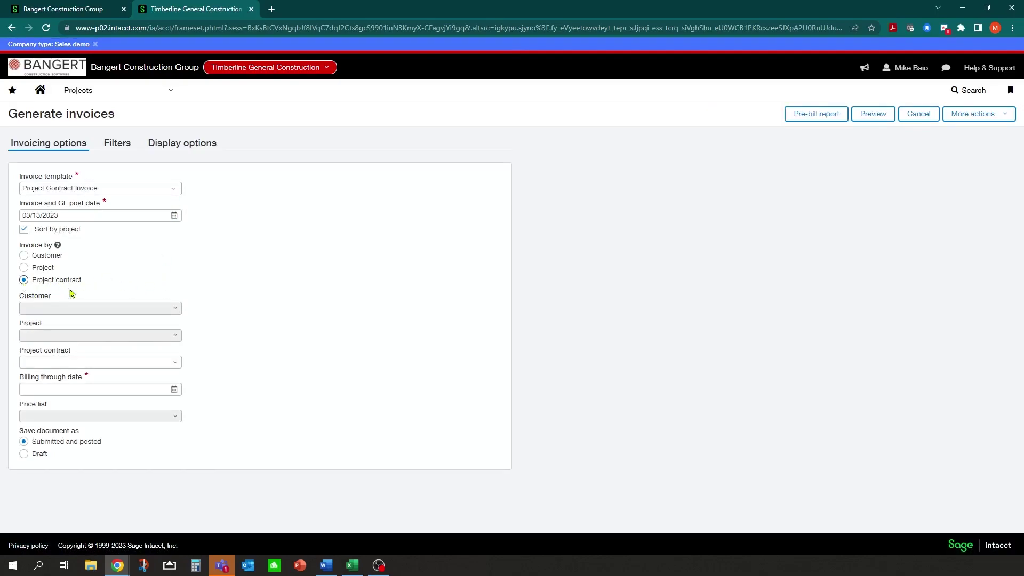
left_click(175, 363)
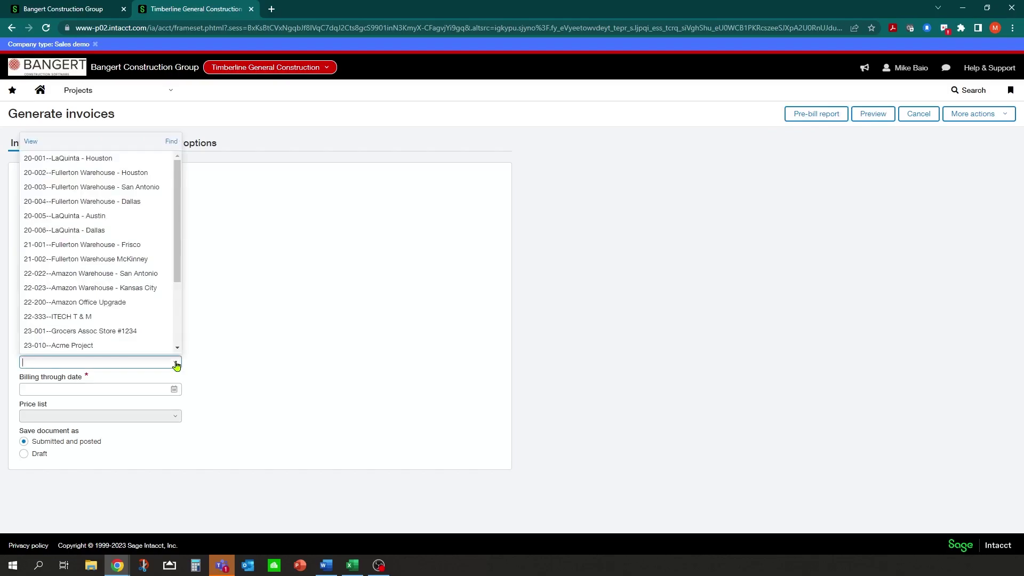
scroll(121, 347, "down", 3)
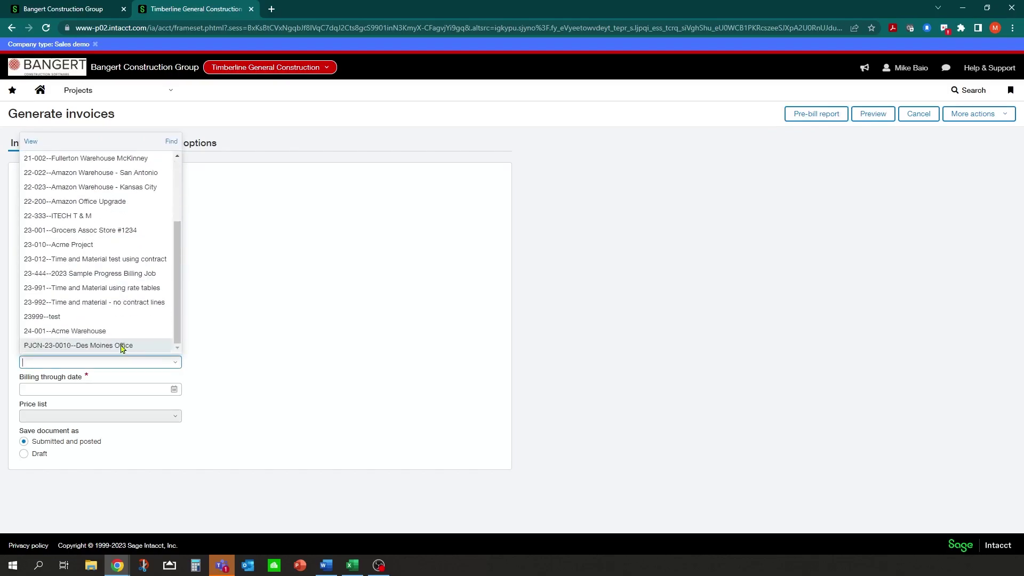
left_click(58, 331)
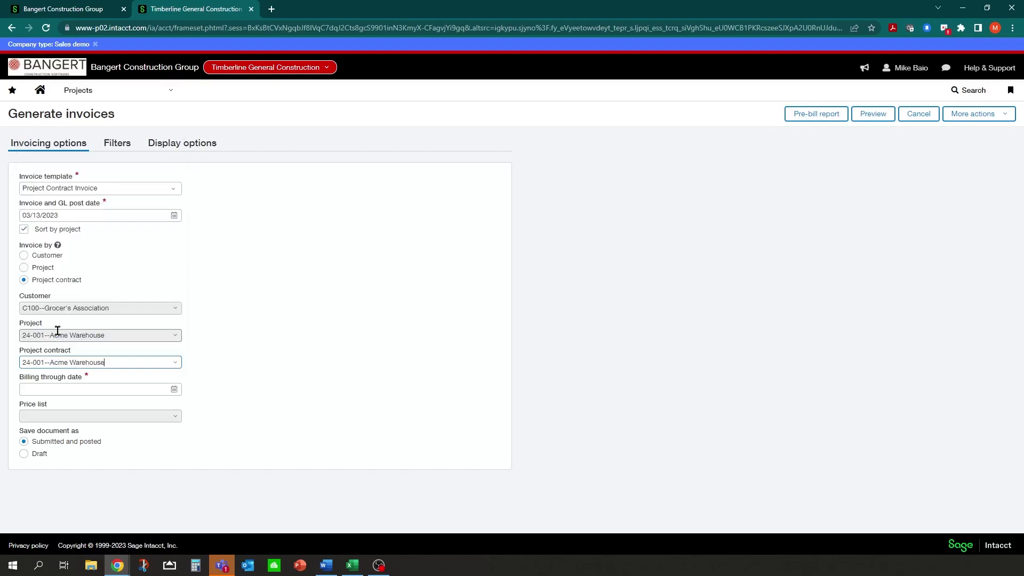
Set the billing through date and the invoice and GL post date to 03/31/2023, keep the Project Contract Invoice template, and preview the invoice
left_click(174, 390)
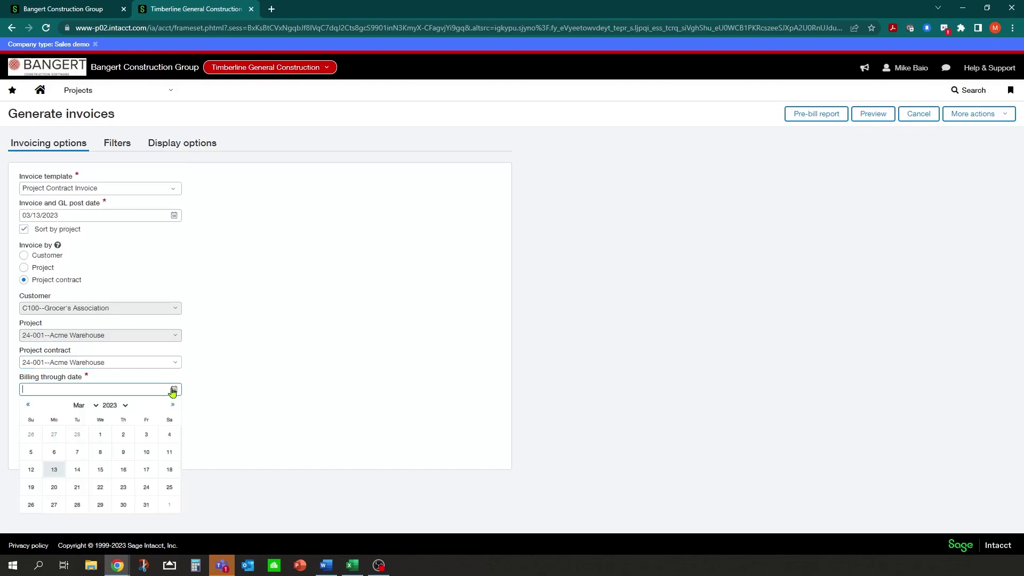
left_click(149, 507)
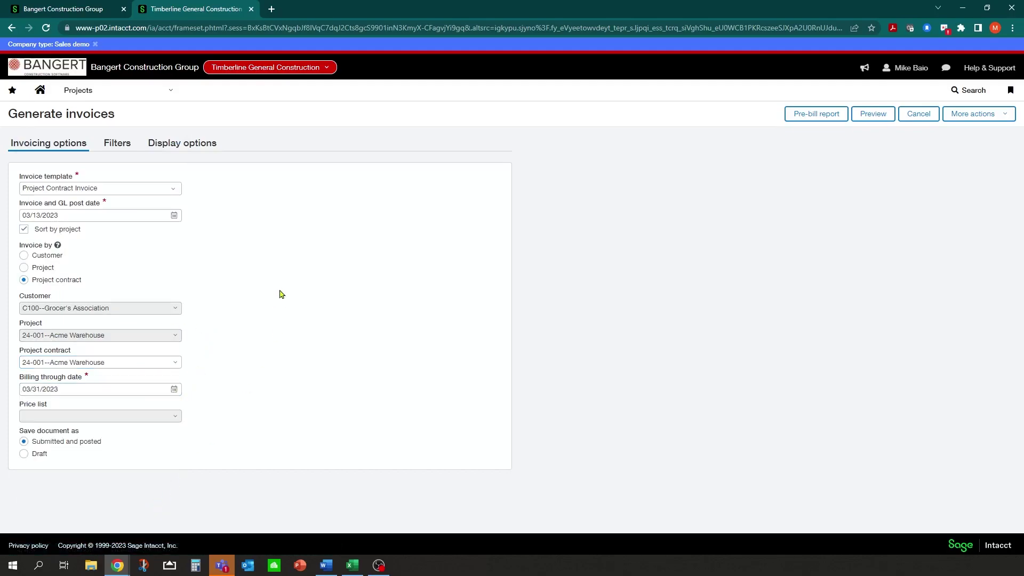
left_click(174, 216)
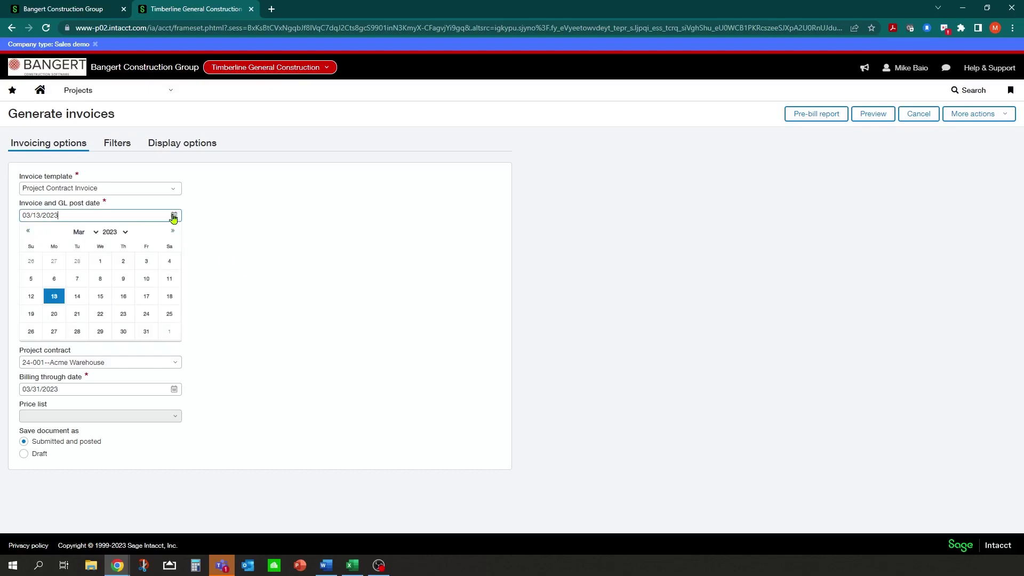
left_click(143, 338)
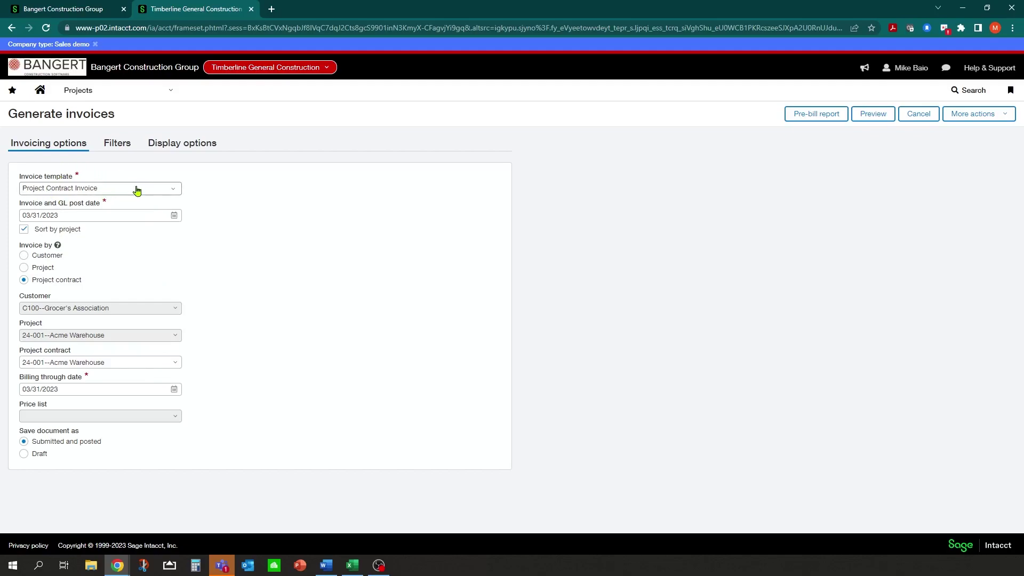
left_click(175, 191)
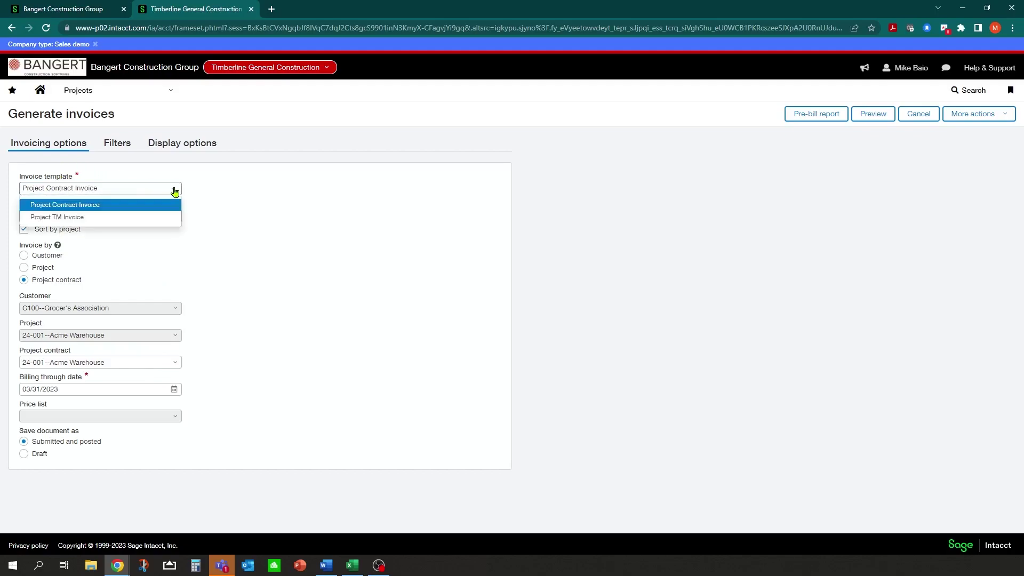
left_click(64, 205)
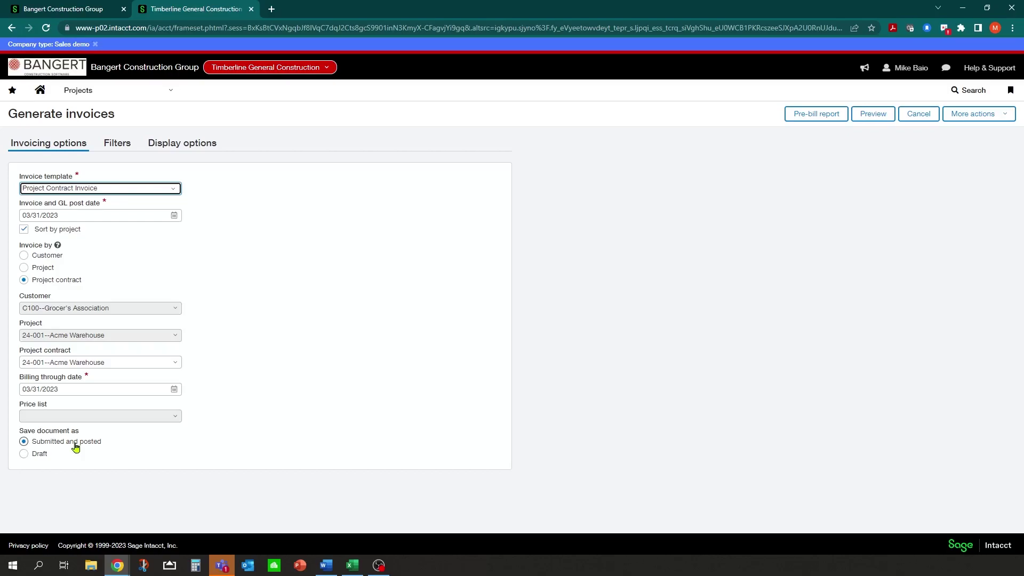
left_click(874, 115)
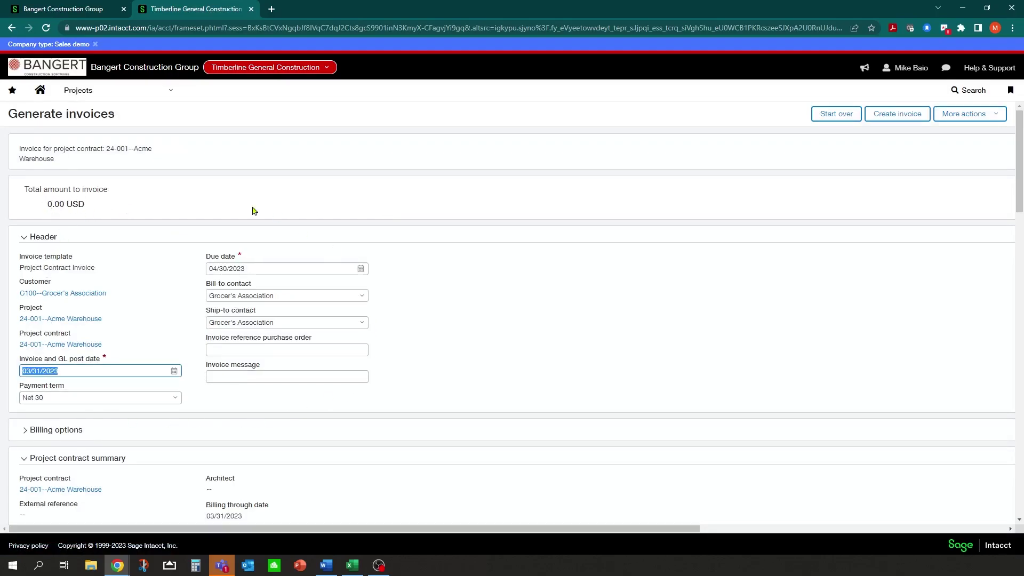
Check the invoice's billing options and enter APP001 as the current billing application number in the project contract summary
scroll(463, 293, "down", 1)
scroll(463, 293, "down", 2)
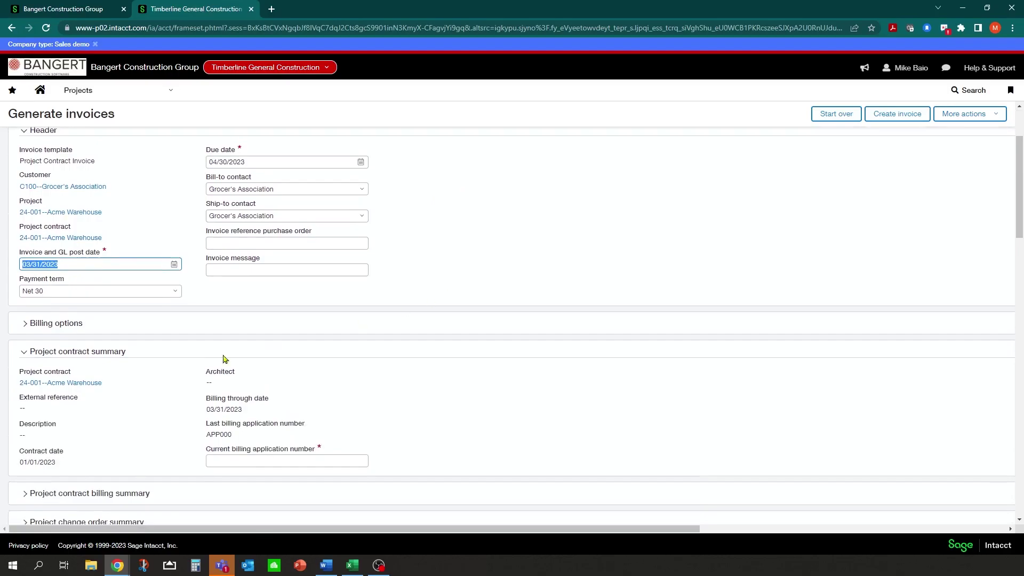
left_click(24, 329)
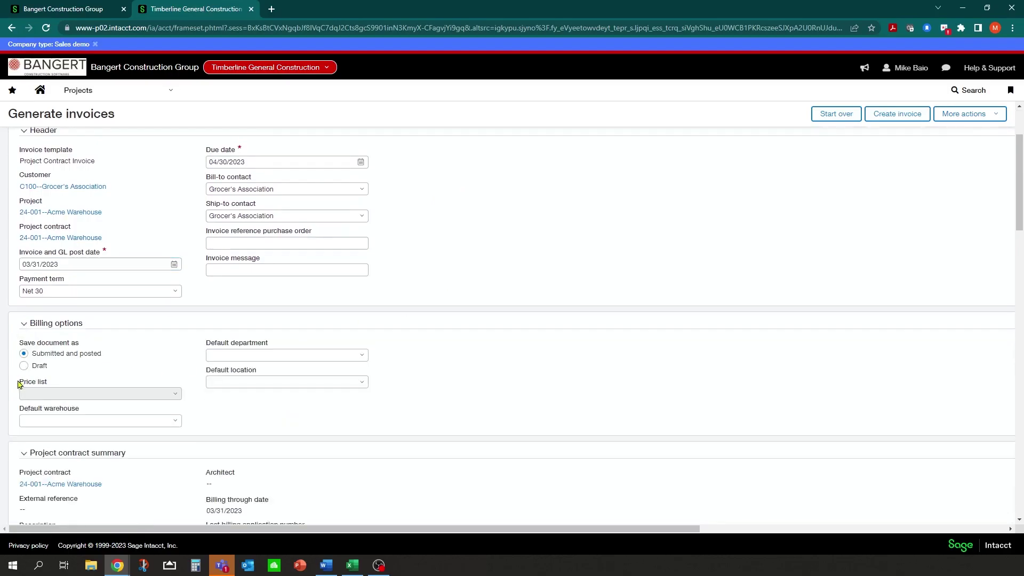
left_click(25, 325)
scroll(126, 370, "down", 2)
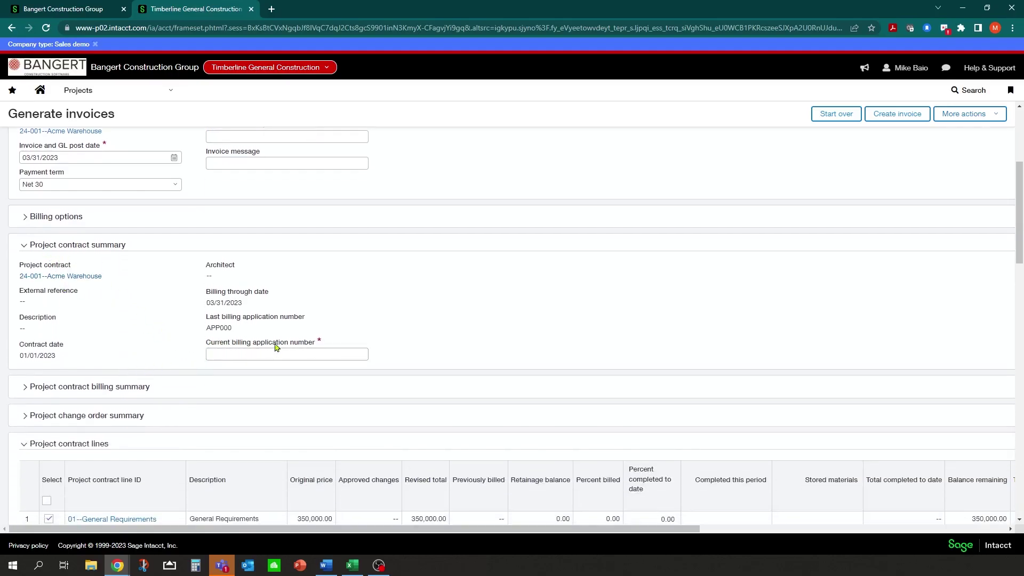
left_click(231, 354)
type("APP001")
left_click(440, 305)
In the project contract lines, set the percent completed to date to 25 for General Requirements and 50 for Sitework
scroll(440, 305, "down", 4)
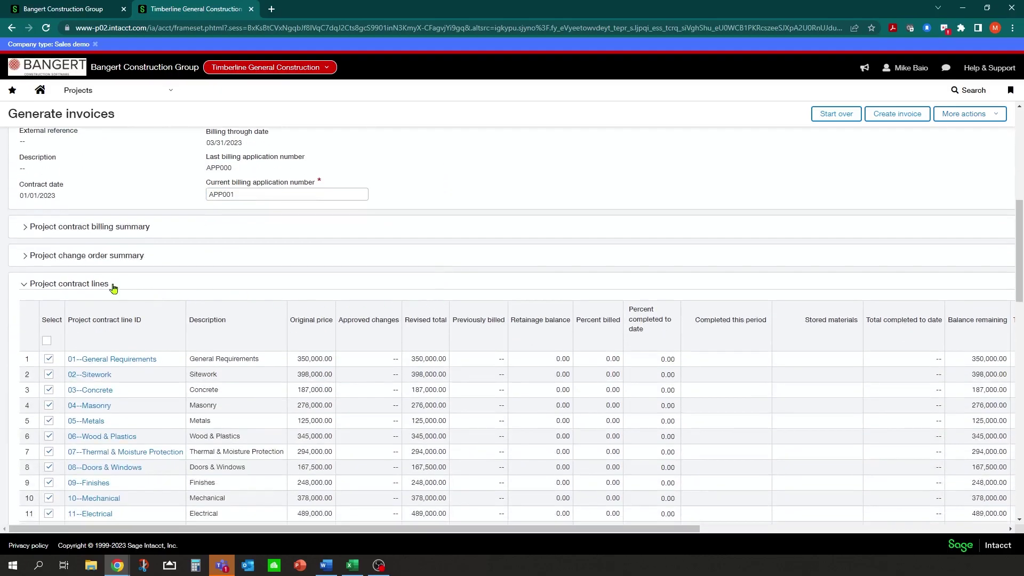
scroll(66, 272, "down", 1)
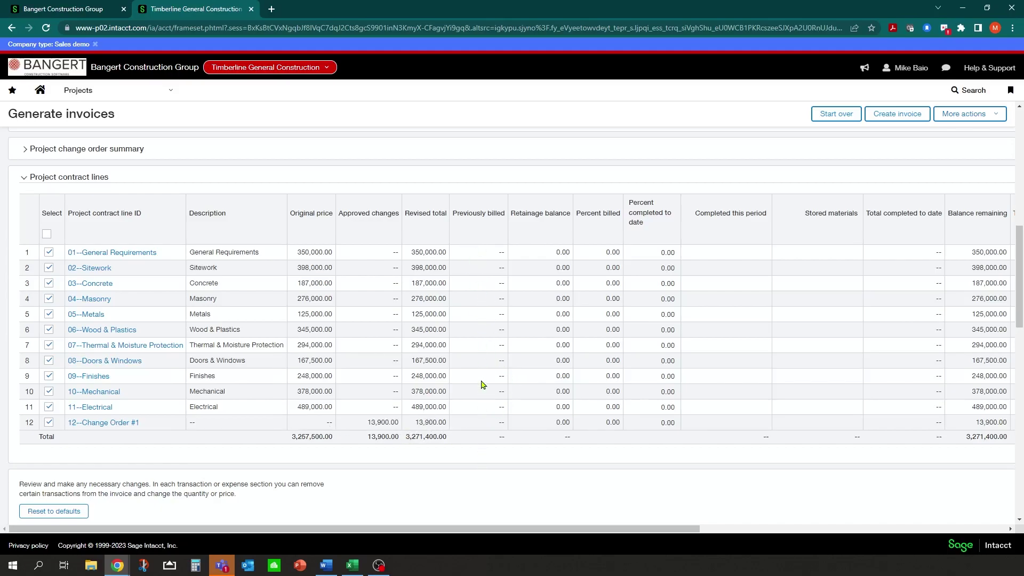
left_click(710, 248)
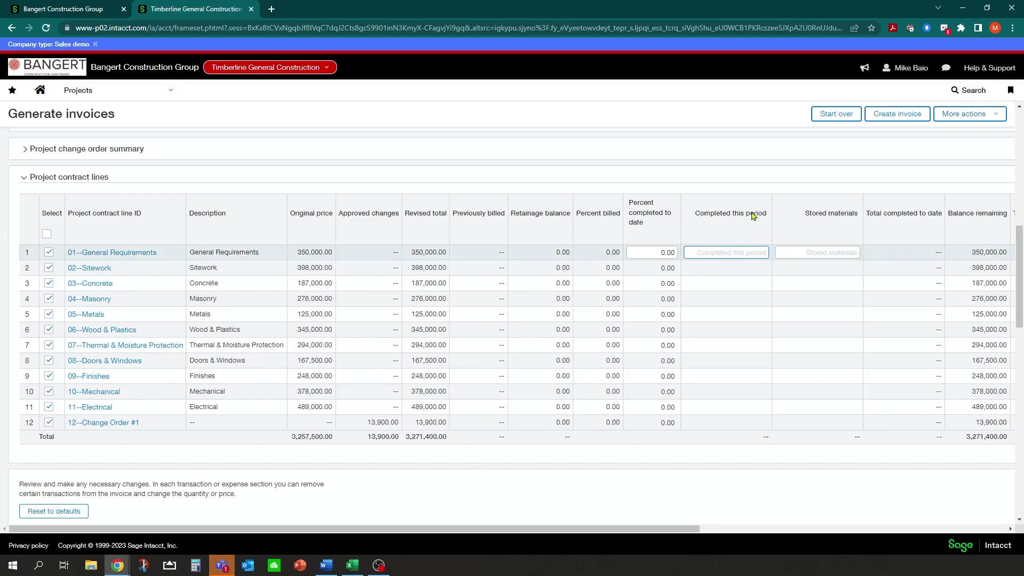
left_click(647, 252)
type("25")
key("Tab")
left_click(647, 268)
type("50")
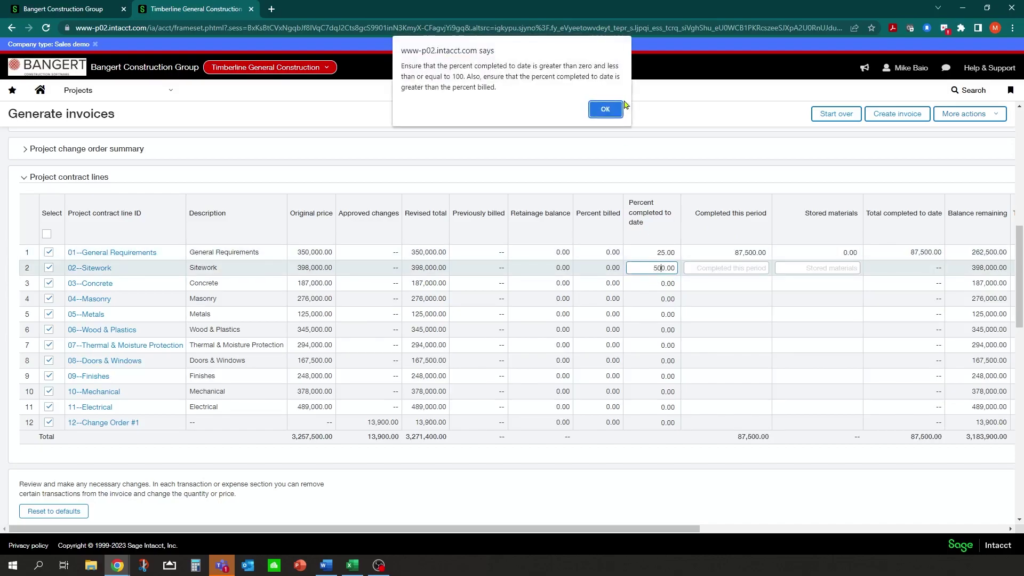
left_click(614, 107)
type("50")
left_click(718, 269)
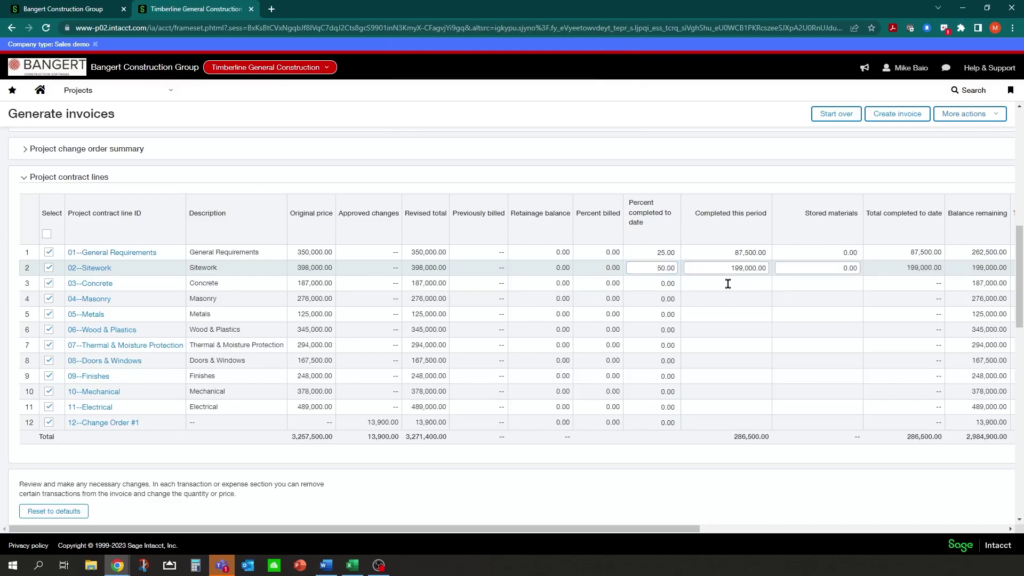
Try 100,000.00 as the Concrete line's completed amount for this period, and replace it with 25 percent completed to date
left_click(731, 287)
type("100,000.00")
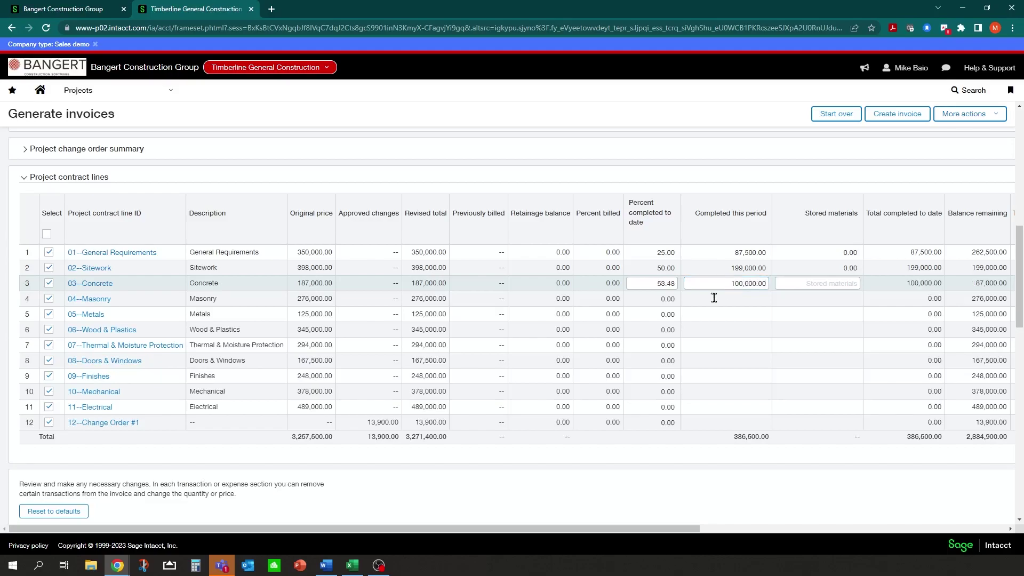
left_click(664, 283)
type("25")
key("Tab")
Set the Metals line's percent completed to date to 15
left_click(654, 314)
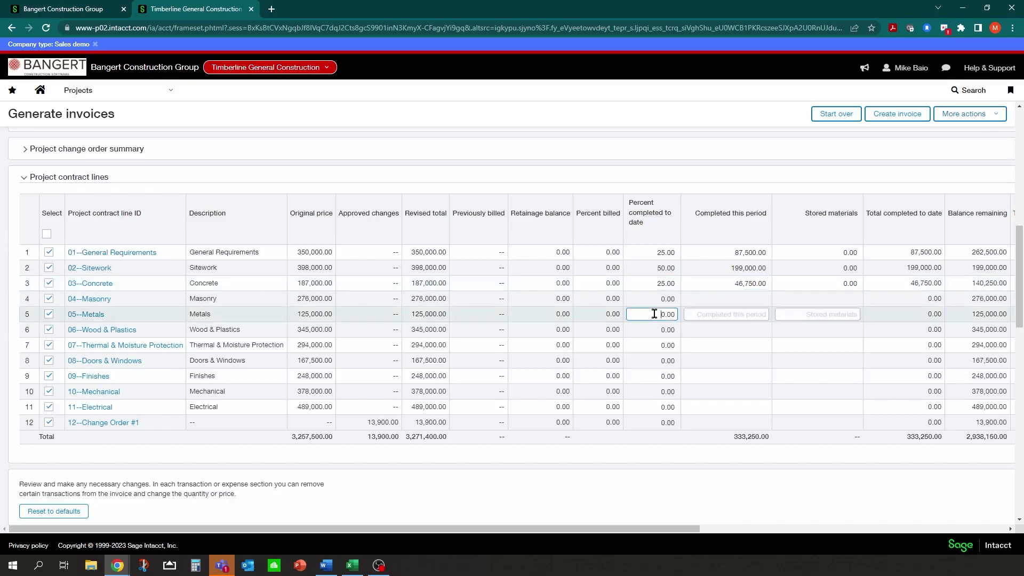
type("5")
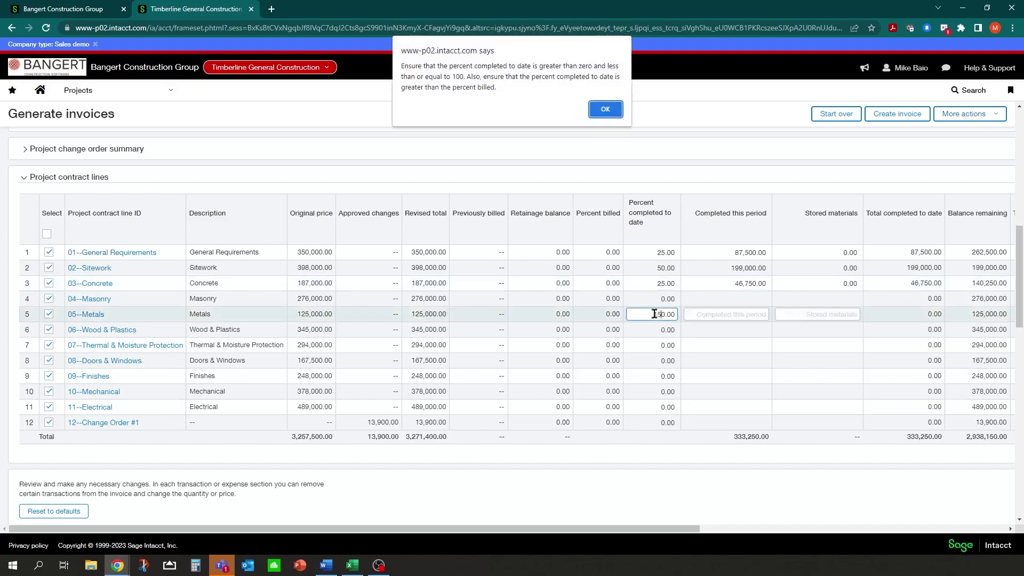
left_click(606, 109)
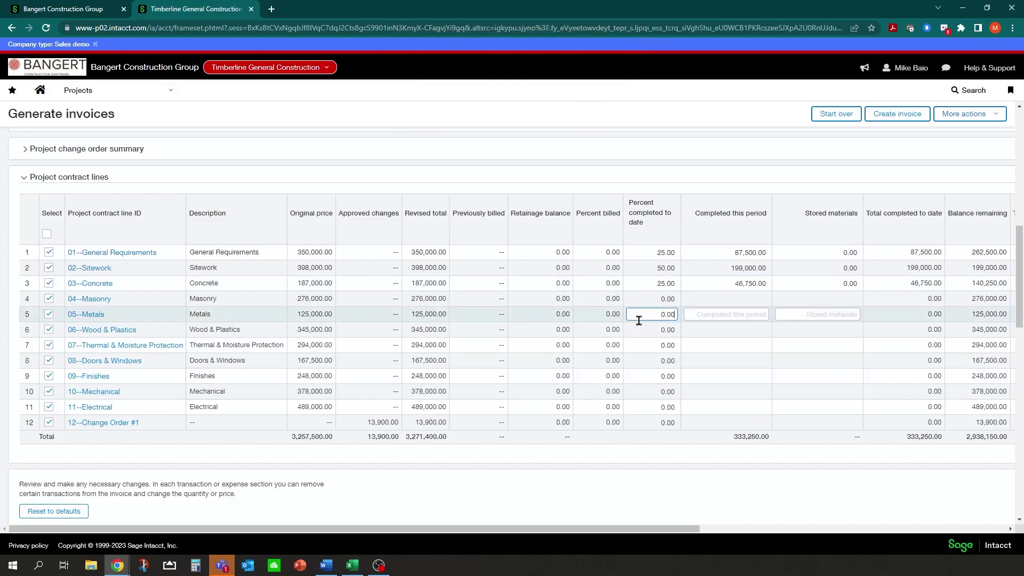
type("15")
left_click(741, 313)
left_click(740, 331)
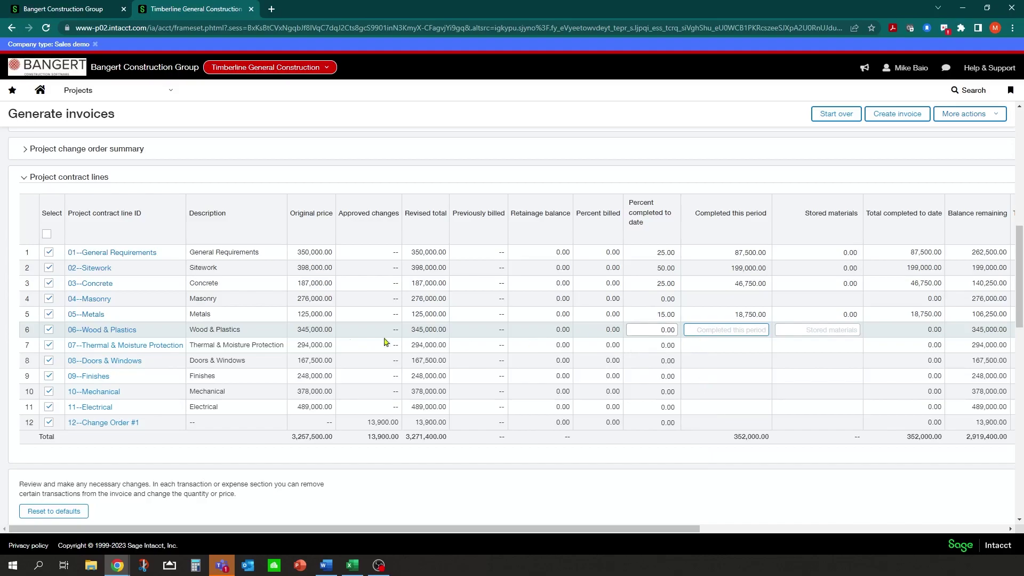
Review the total amount to invoice and the billing application details, and create the Acme Warehouse invoice
scroll(217, 332, "up", 15)
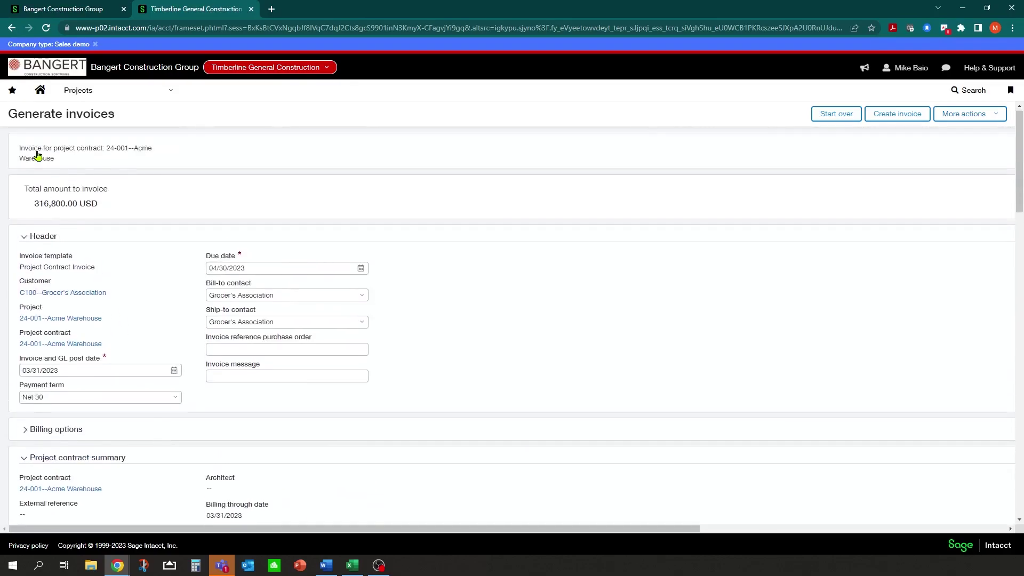
scroll(649, 297, "down", 13)
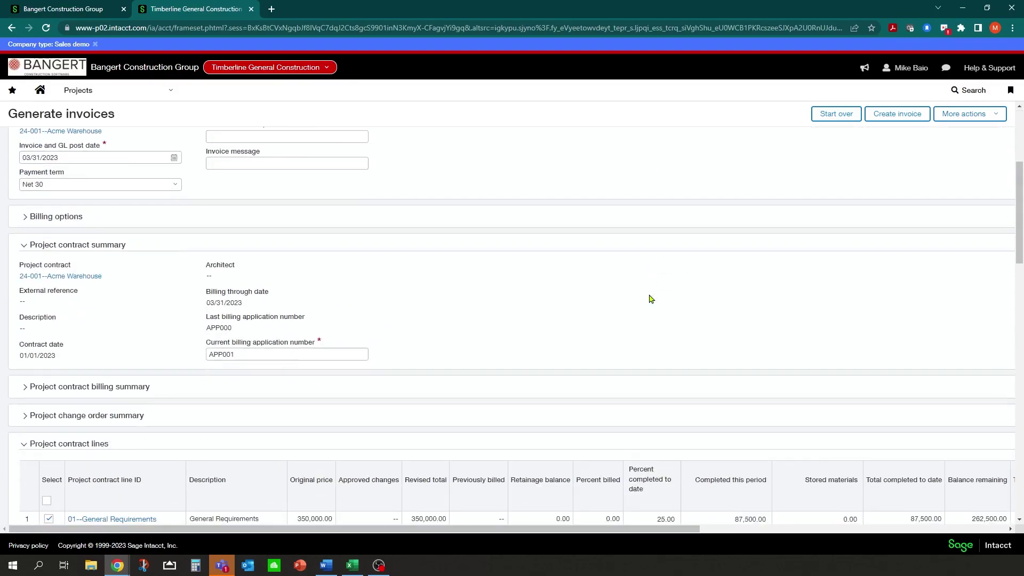
scroll(653, 315, "up", 13)
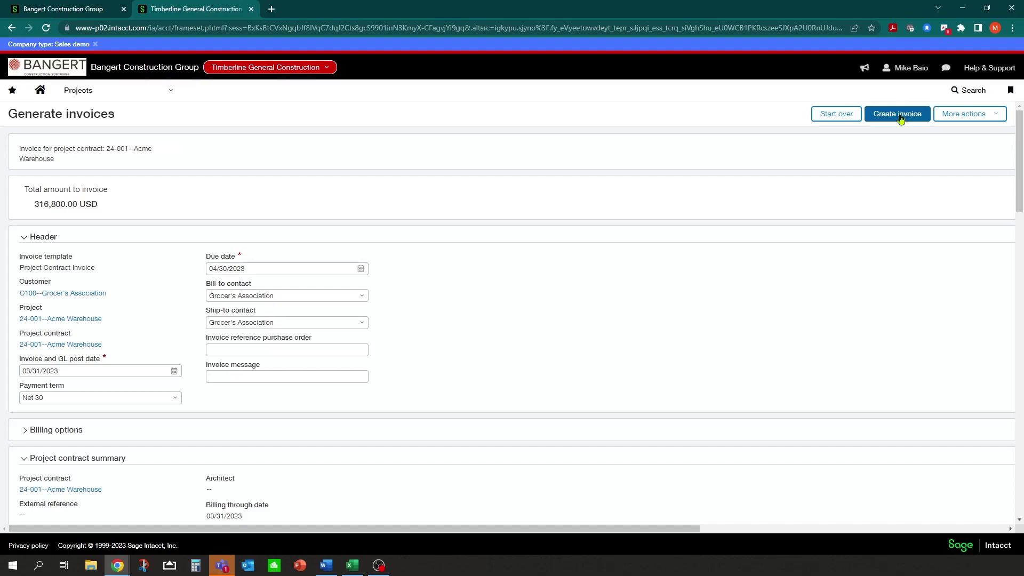
left_click(900, 120)
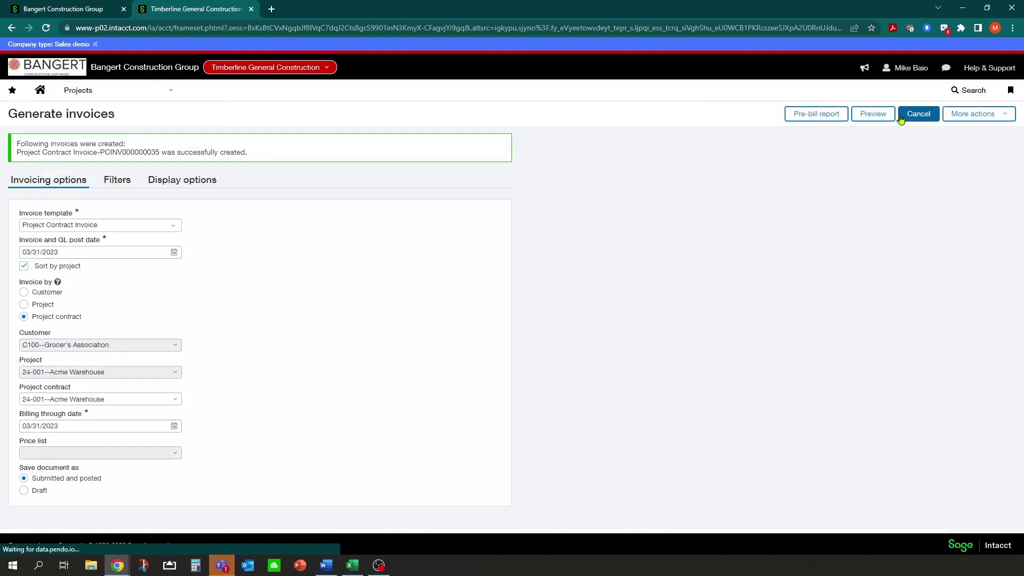
Open the project invoice list and generate the printable report of the Grocer's Association Project Contract Invoice dated 03/31/2023
left_click(169, 95)
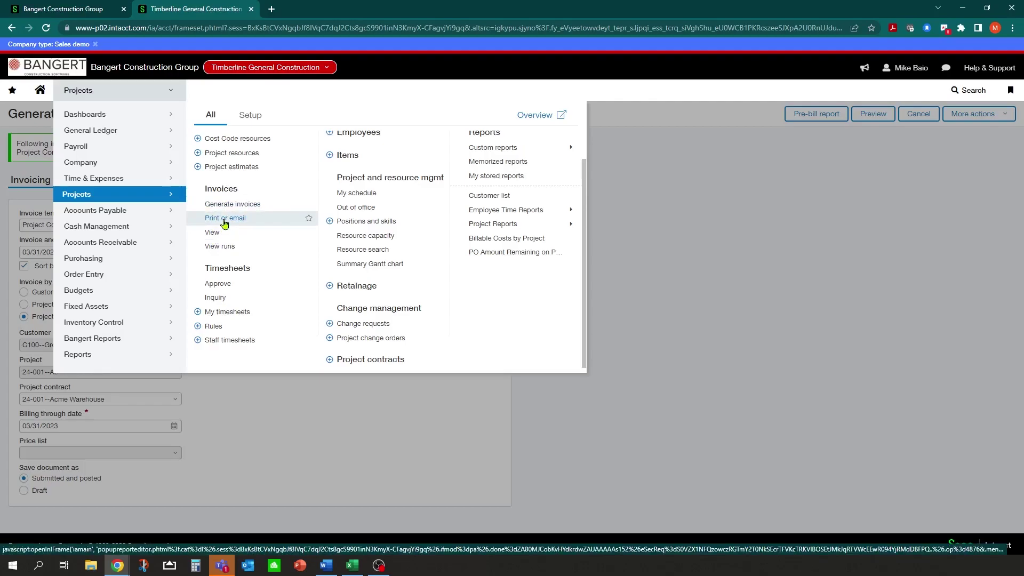
left_click(212, 233)
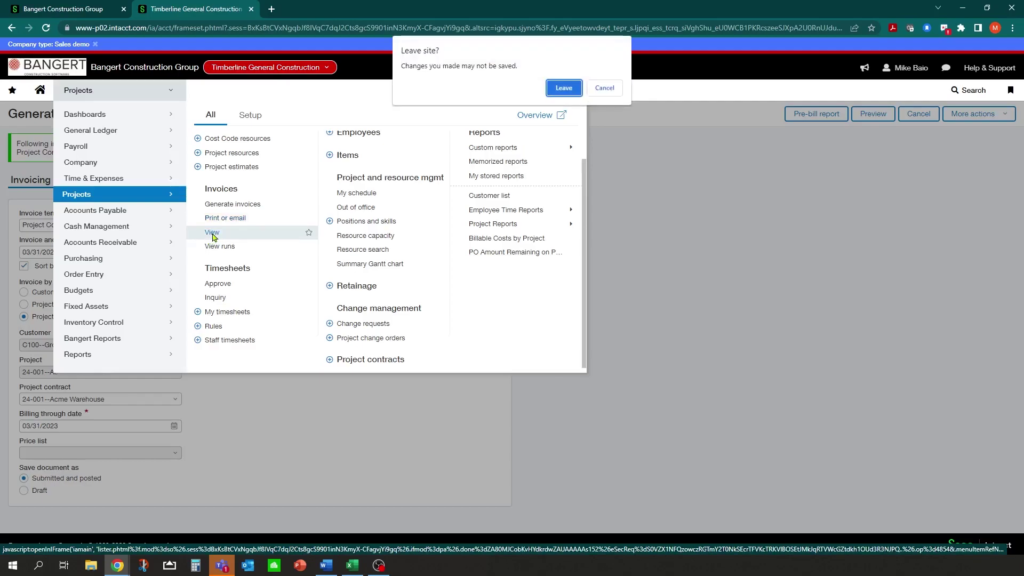
left_click(563, 89)
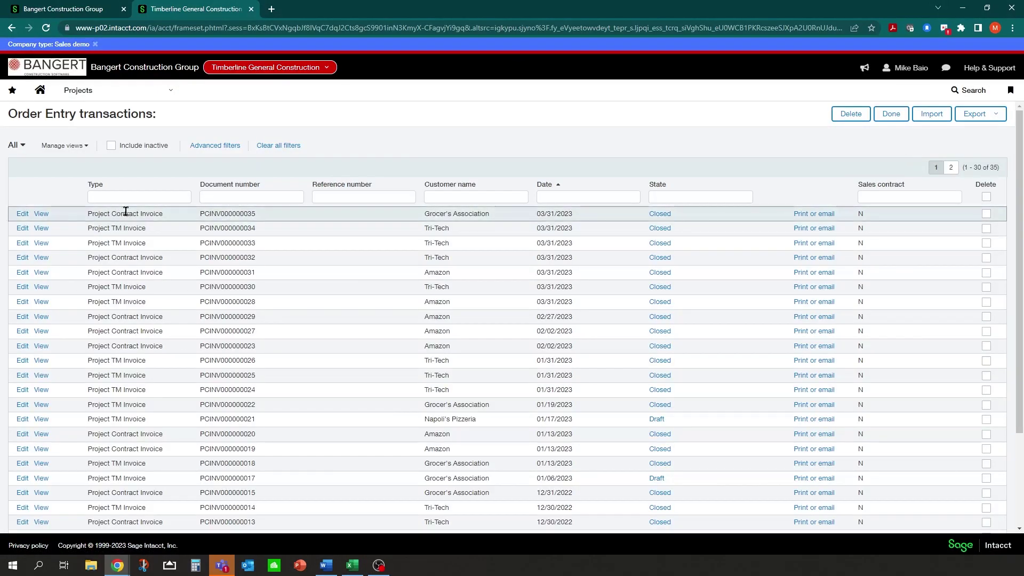
left_click(813, 215)
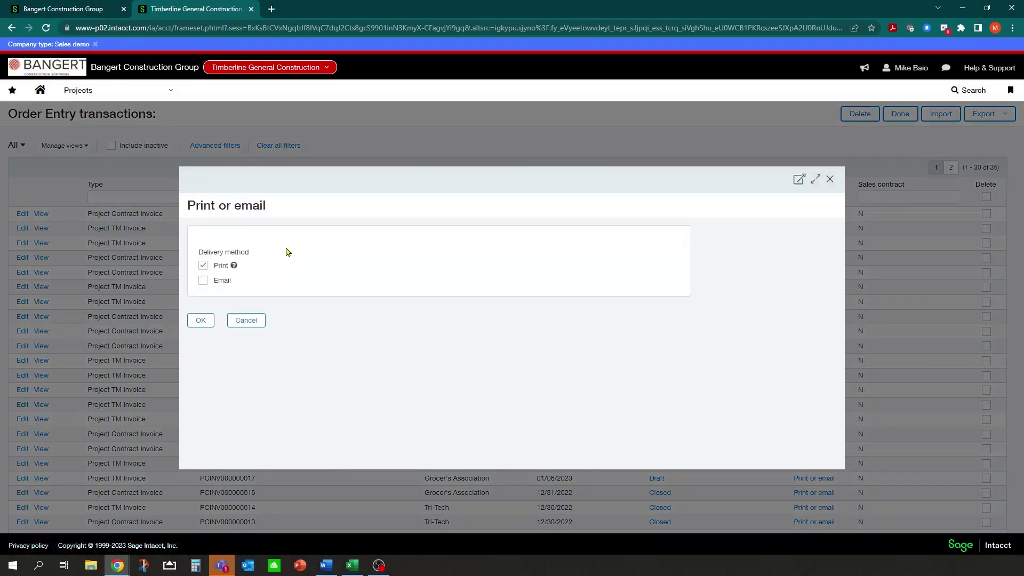
left_click(201, 321)
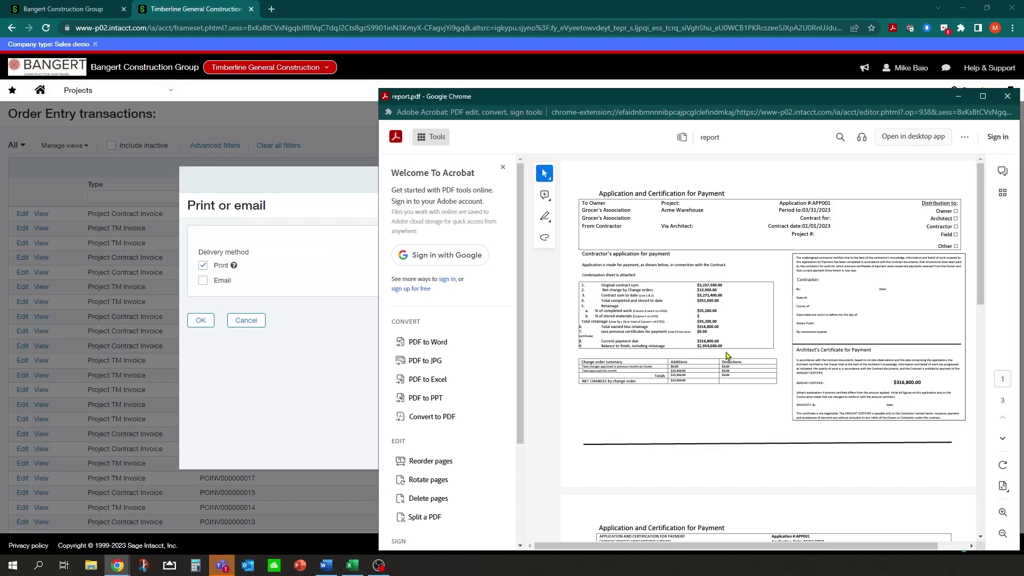
Review all pages of the Application and Certification for Payment, and close the report and its print or email dialog
scroll(727, 355, "down", 2)
scroll(901, 298, "down", 4)
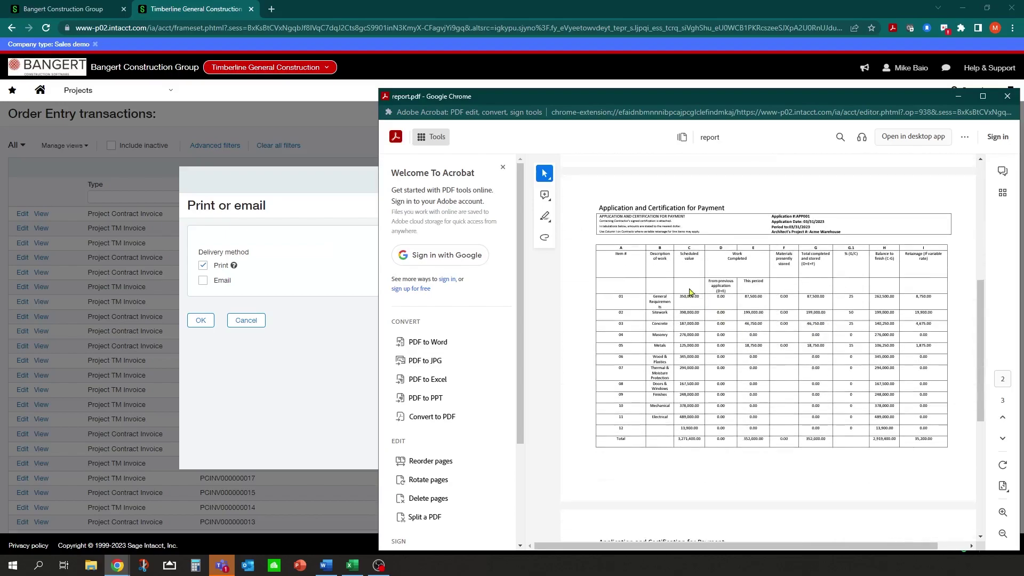
scroll(849, 426, "down", 5)
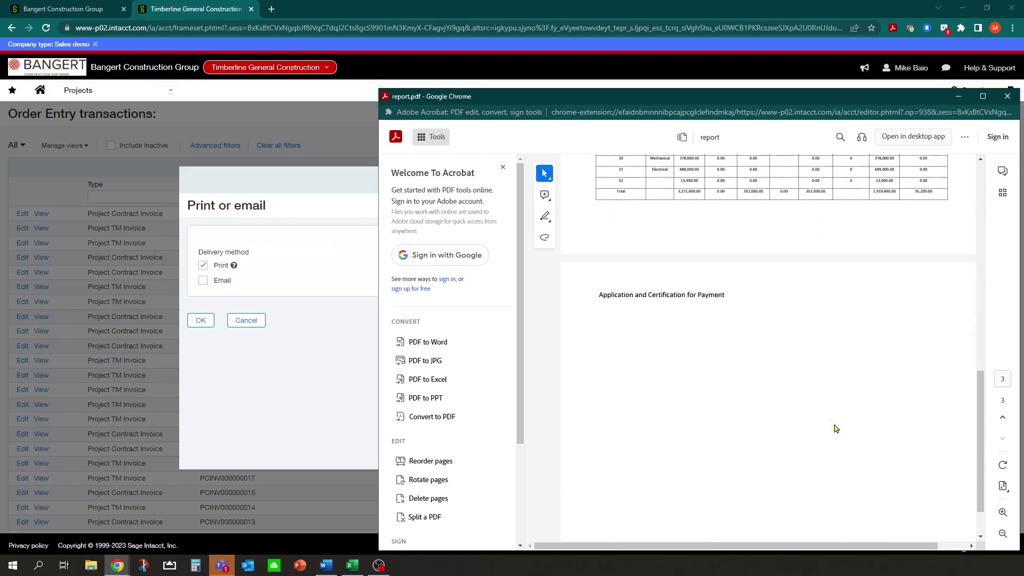
scroll(819, 393, "down", 5)
scroll(836, 358, "up", 4)
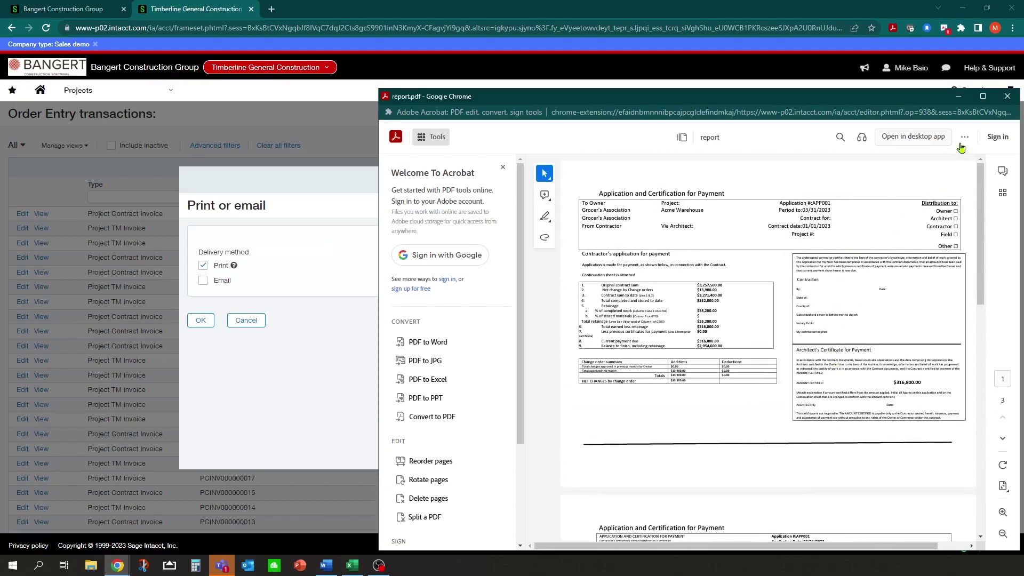
left_click(1007, 96)
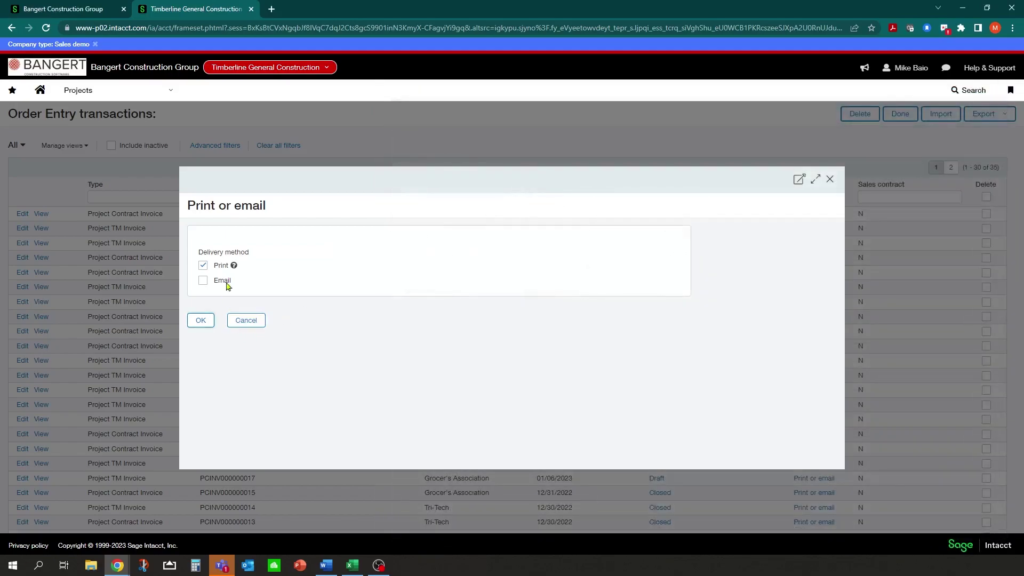
left_click(245, 321)
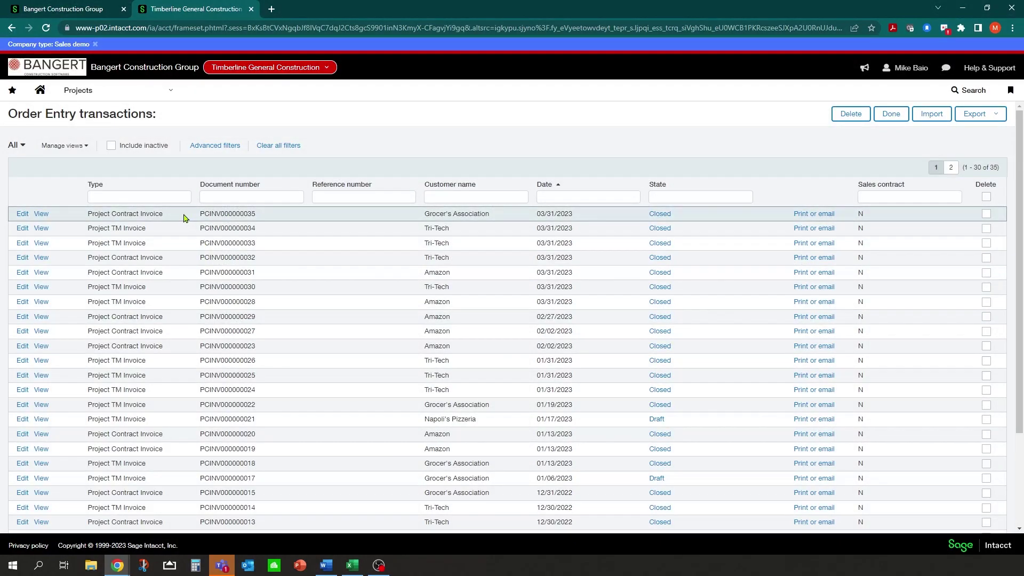
Open the Accounts Receivable invoice list to check the posted Grocer's Association project contract invoice
left_click(144, 91)
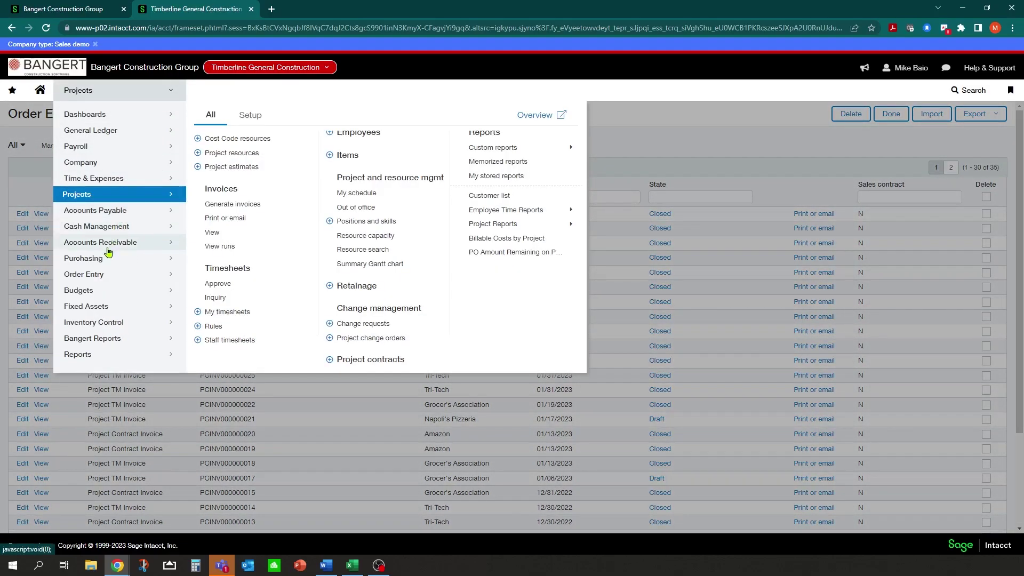
mouse_move(131, 238)
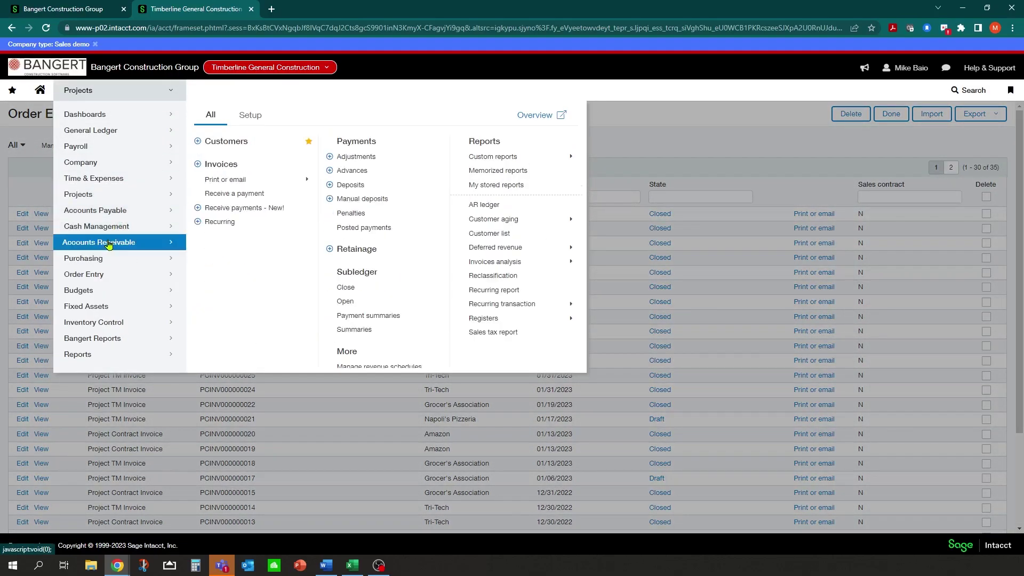
left_click(221, 165)
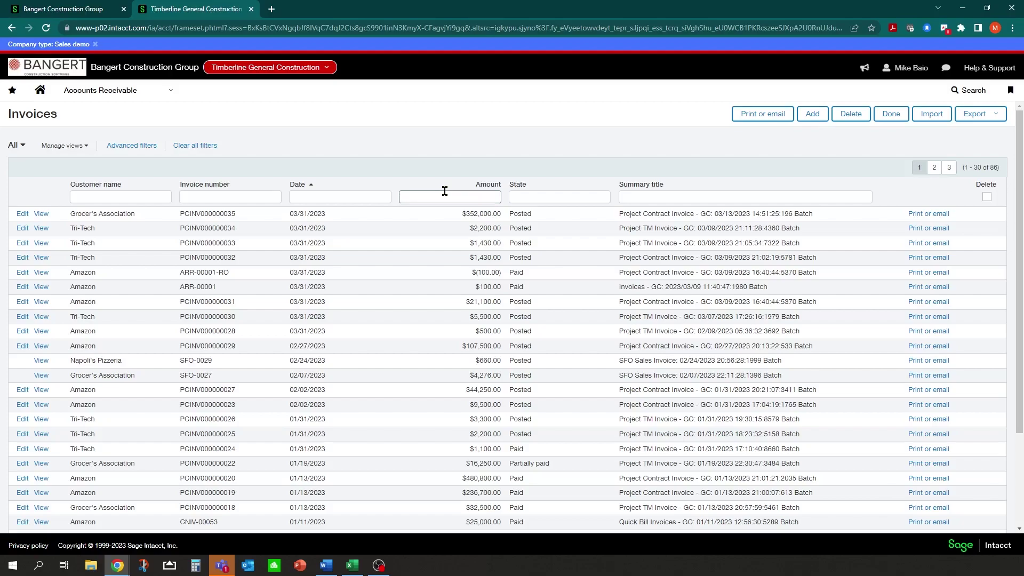
Open the General Ledger financial reports list and launch the Project Overview report in HTML format
left_click(171, 96)
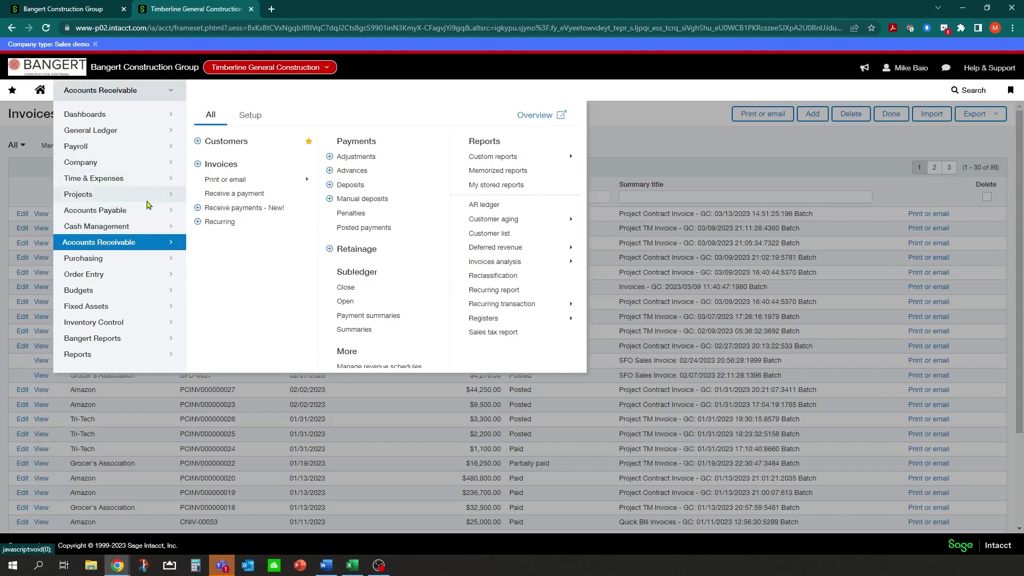
mouse_move(137, 131)
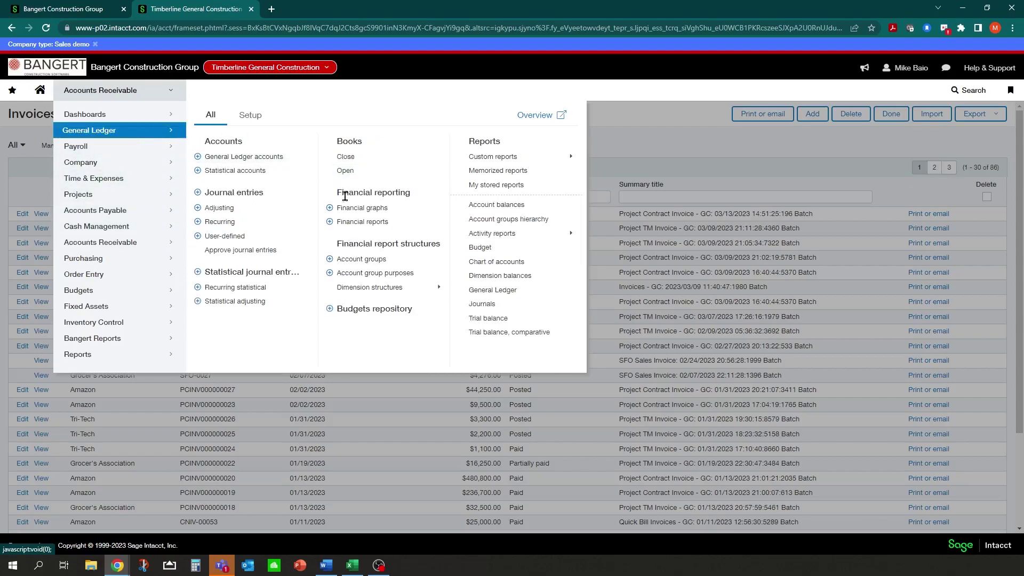
left_click(361, 228)
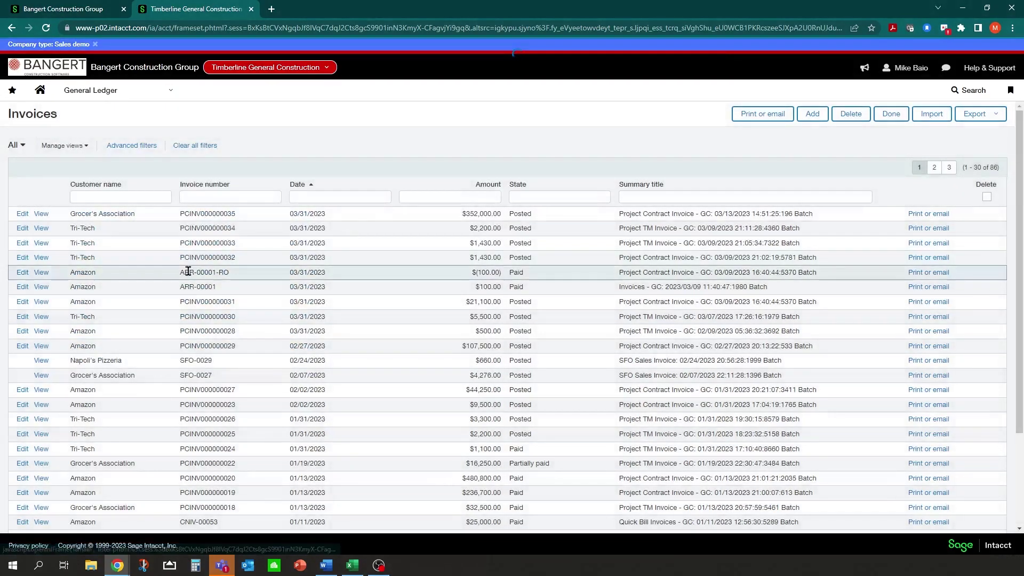
scroll(264, 336, "down", 1)
scroll(264, 336, "down", 2)
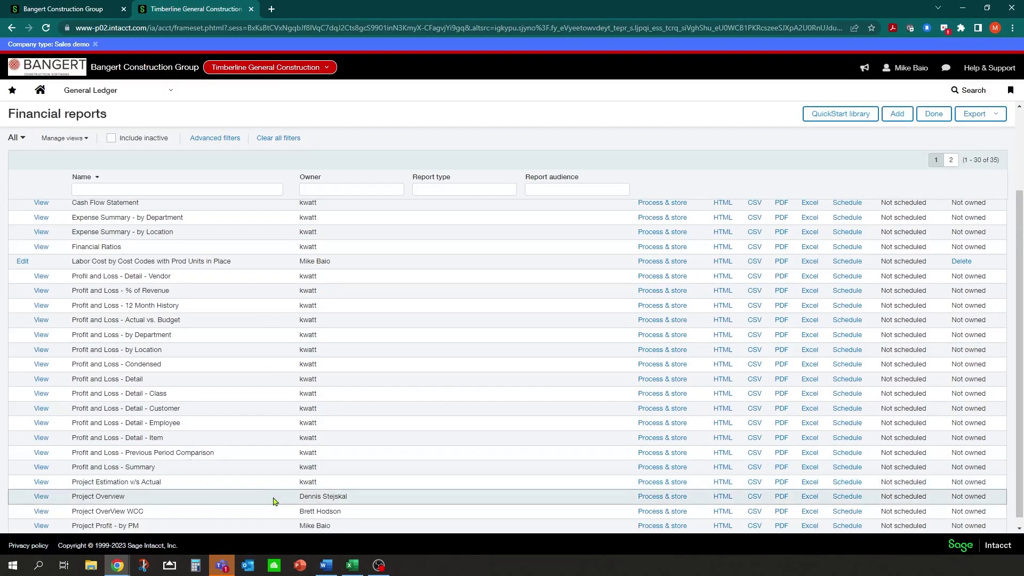
left_click(722, 498)
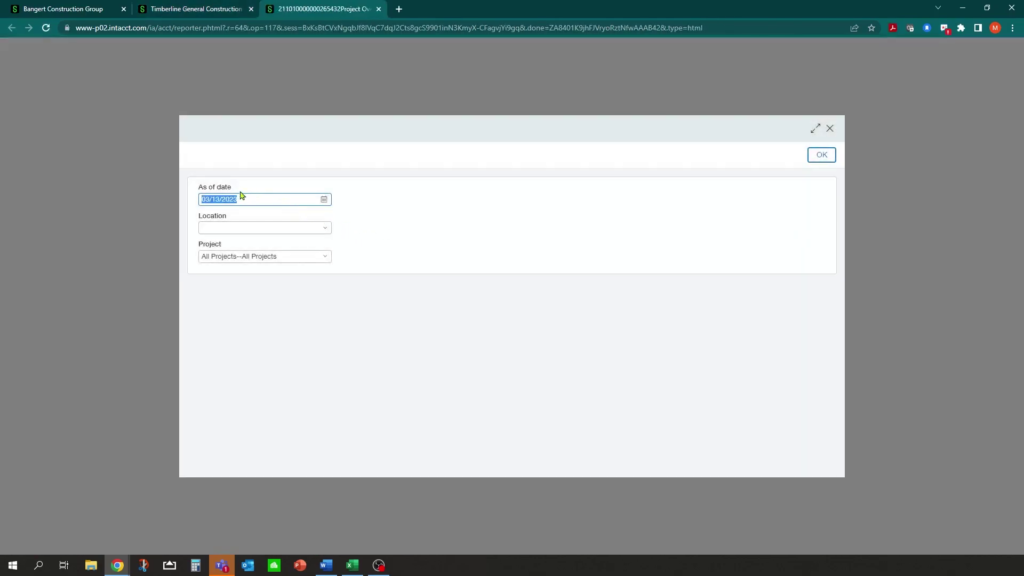
Run the Project Overview as of 03/31/2023 for location GC--Timberline General Construction, covering all projects
left_click(324, 199)
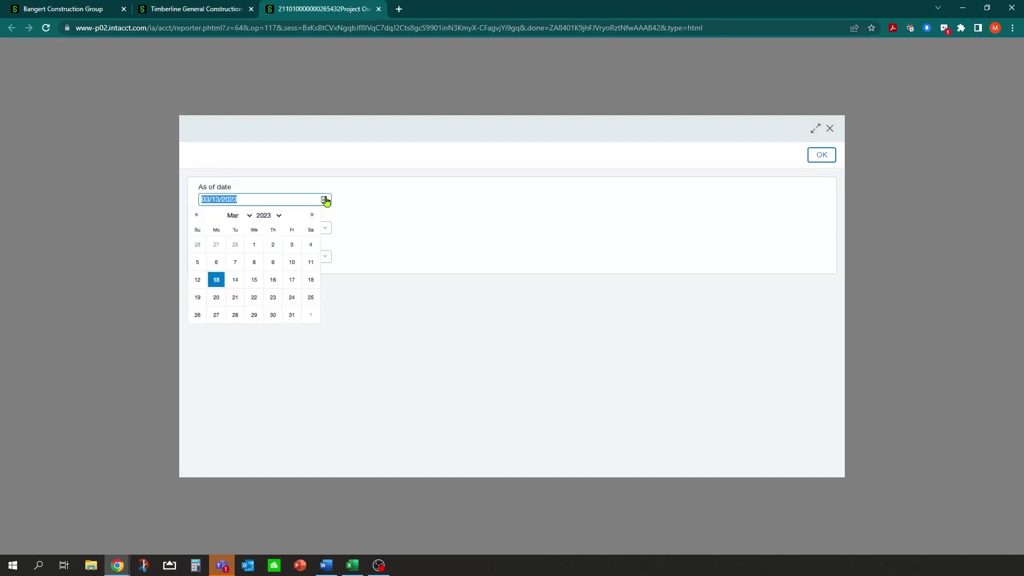
left_click(291, 315)
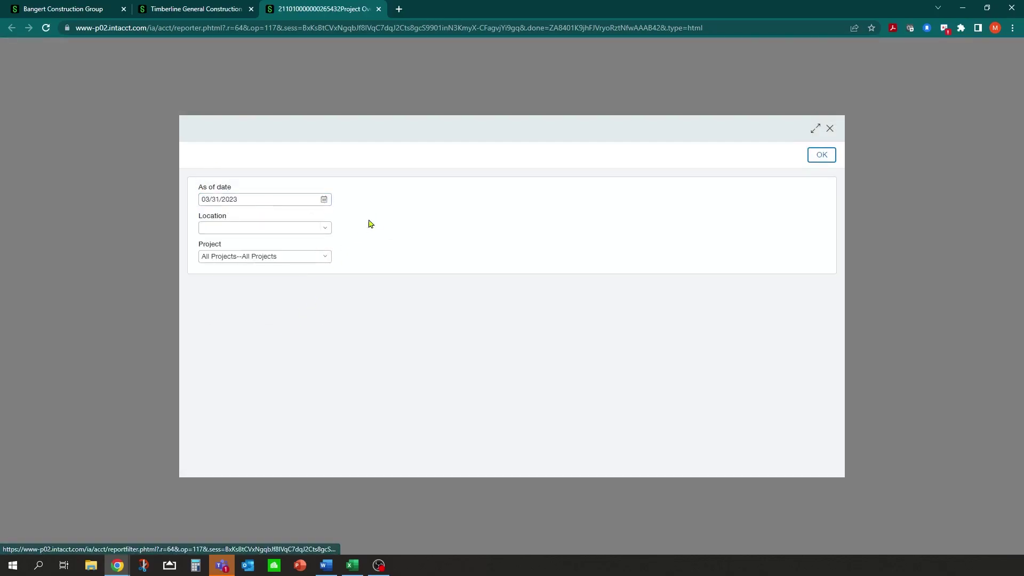
left_click(323, 228)
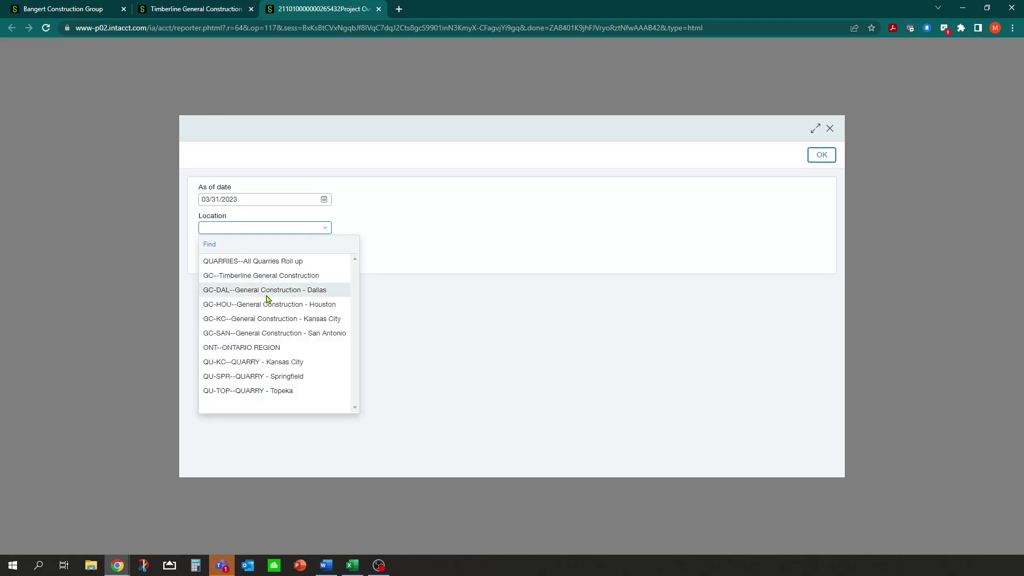
left_click(447, 208)
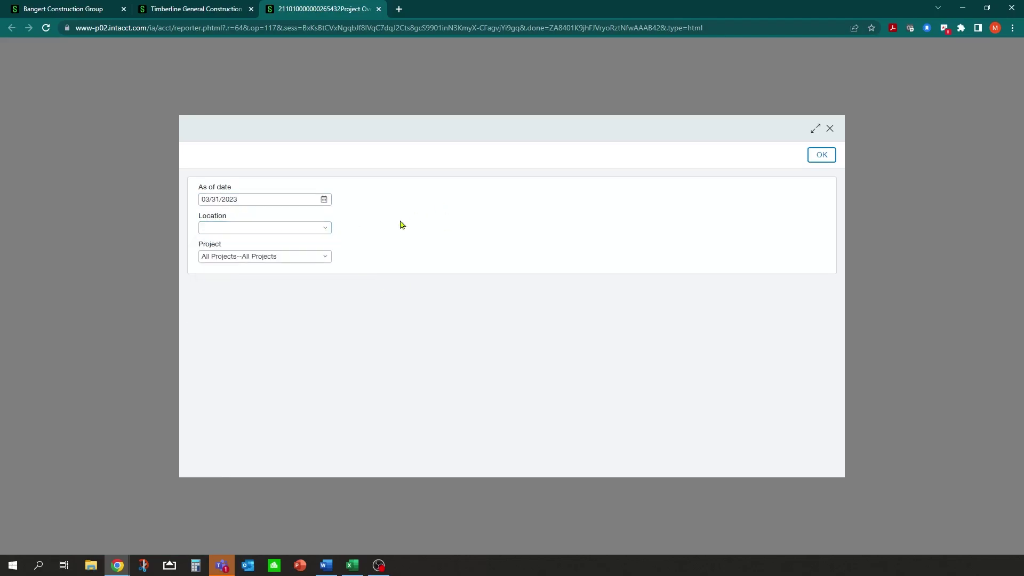
left_click(326, 230)
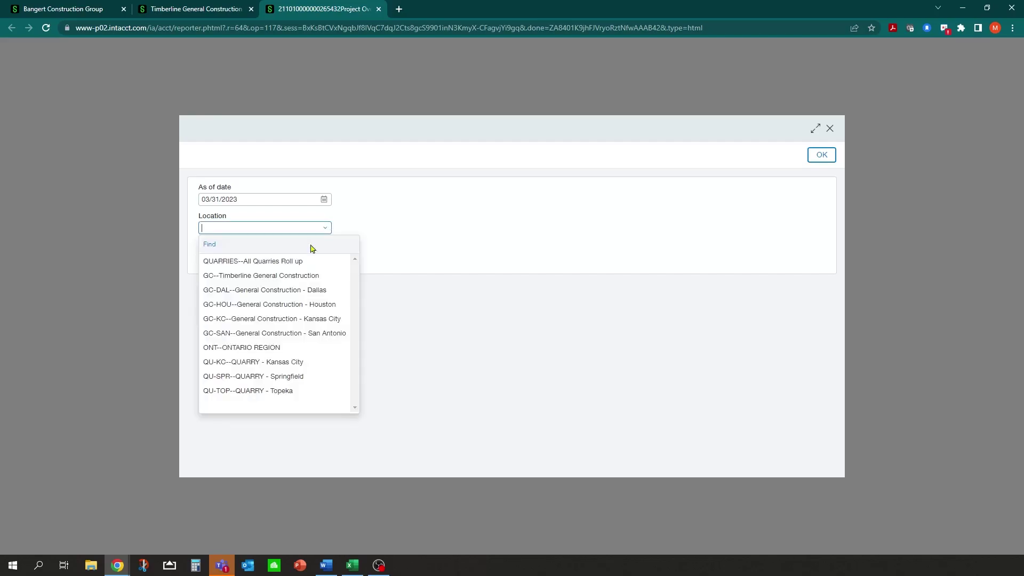
left_click(279, 277)
left_click(821, 156)
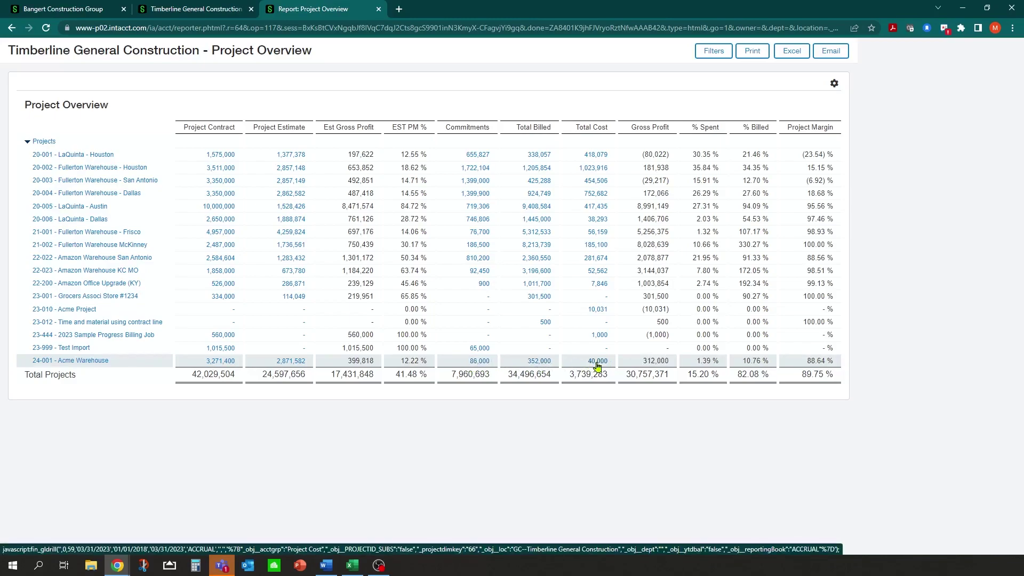
Drill into Acme Warehouse's commitments, examine the Subcontract CO journal entry, and return to the Project Overview
left_click(478, 363)
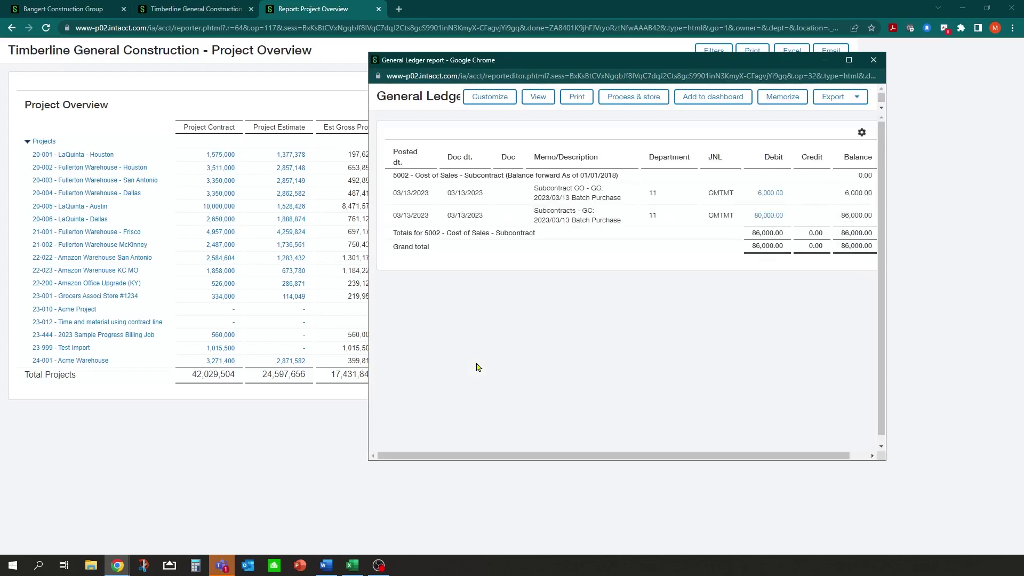
left_click(850, 61)
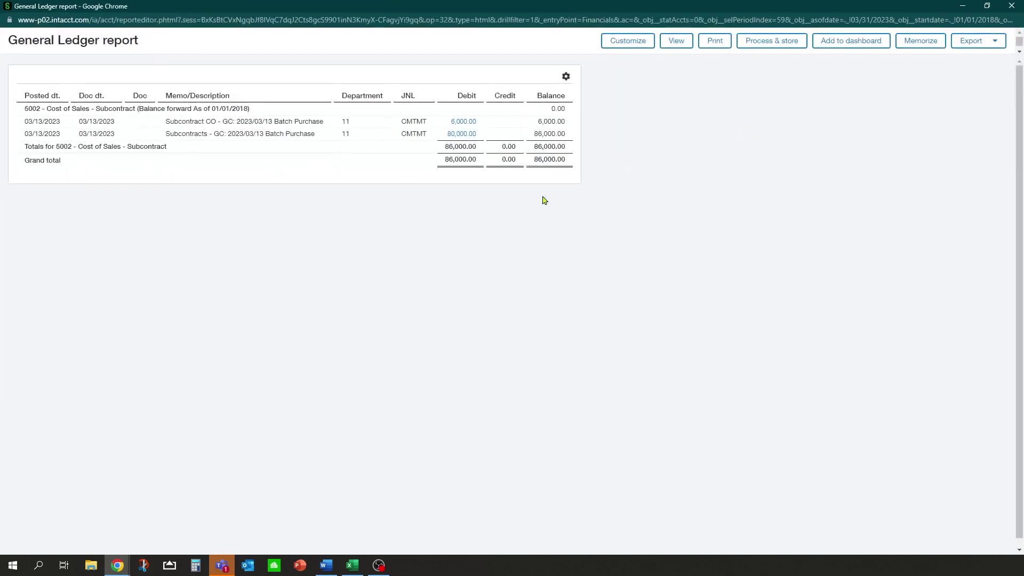
left_click(463, 124)
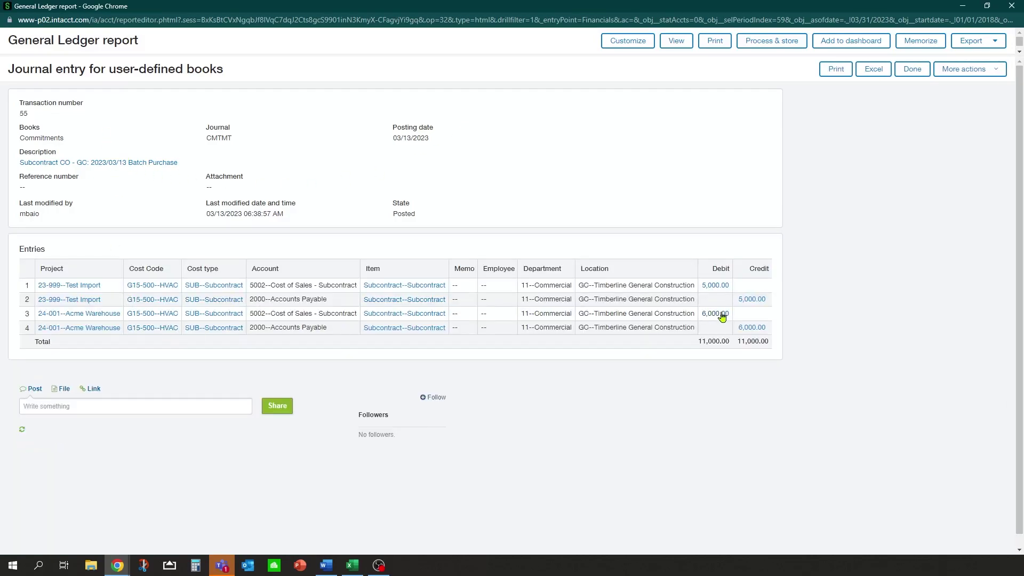
left_click(1012, 5)
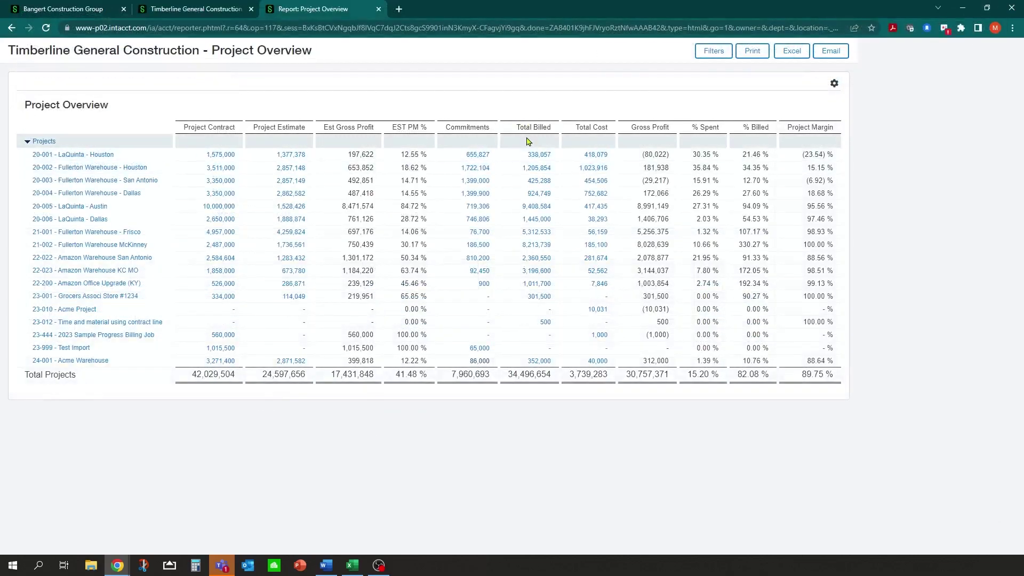
Drill into Acme Warehouse's total cost, examine the Jackson Heating and AC bill behind it, and return to the Project Overview
left_click(594, 366)
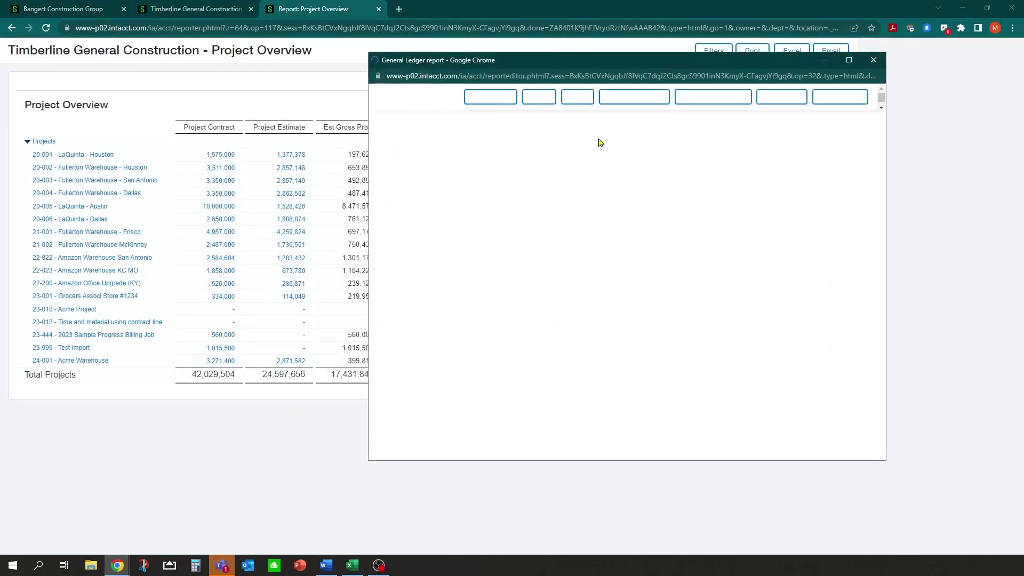
left_click(848, 60)
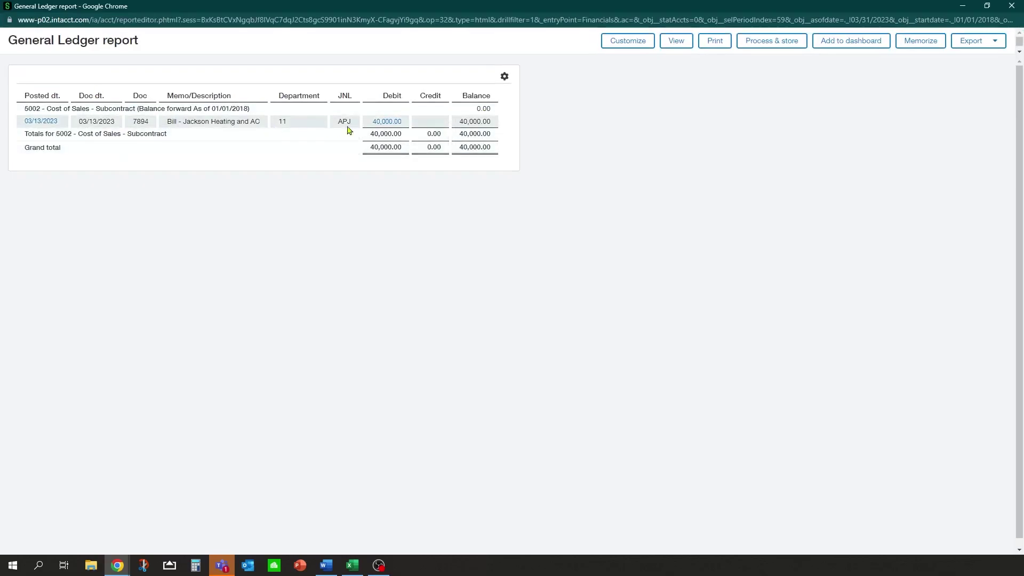
left_click(386, 123)
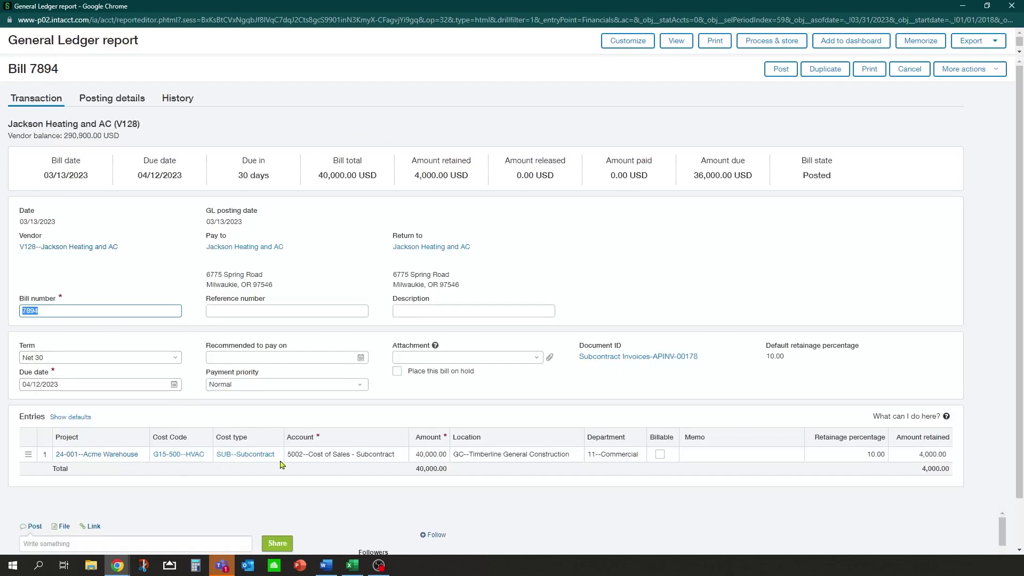
left_click(1012, 5)
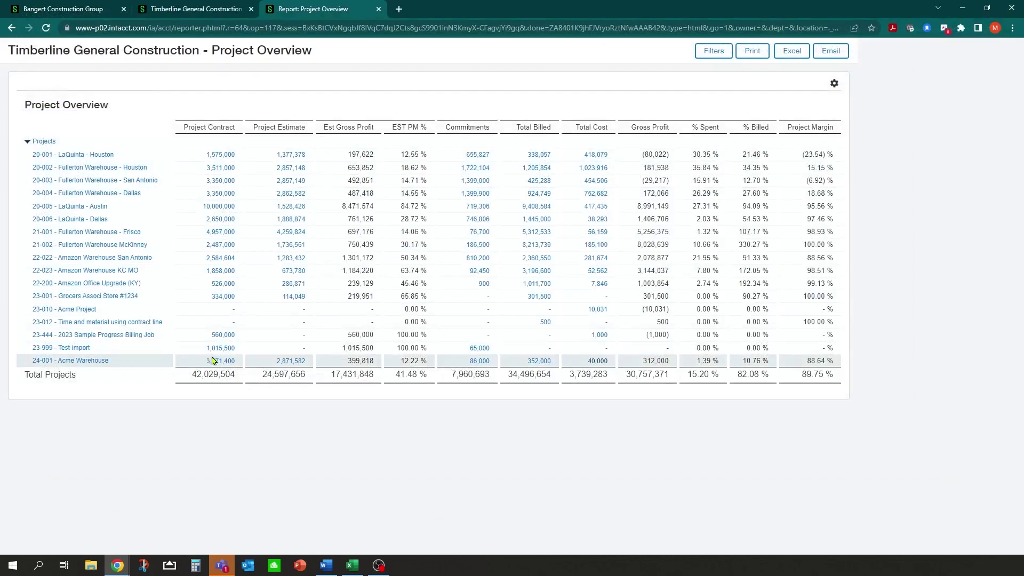